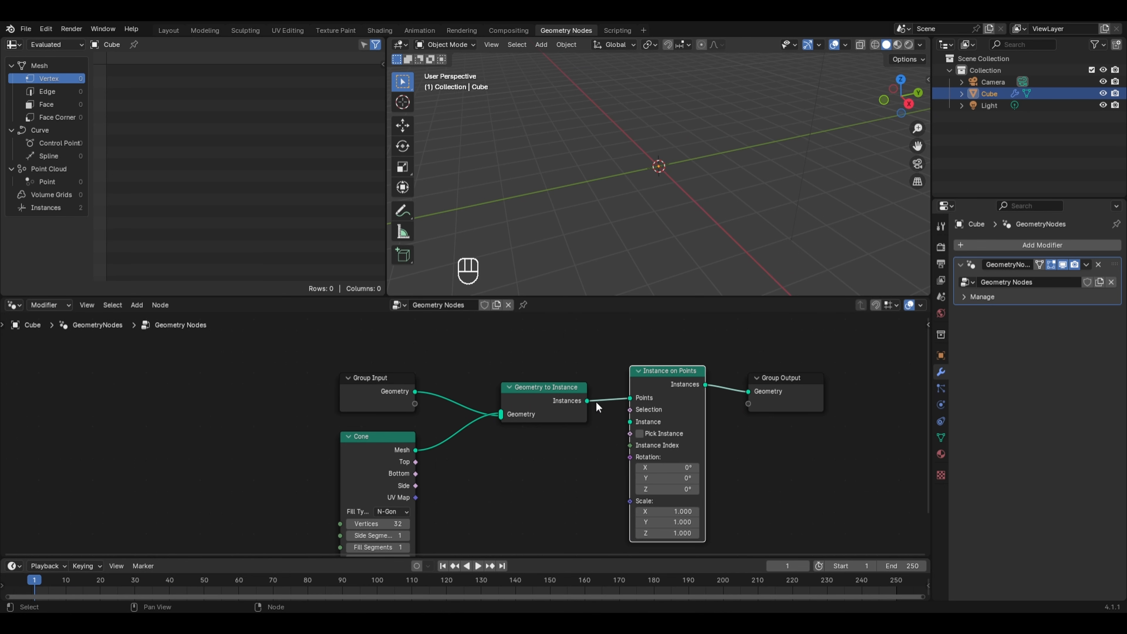
Step: Reroute the Geometry to Instance output into the Instance input of Instance on Points, and feed its Points input from a new Grid node
ctrl+right_drag(612, 382, 605, 423)
drag(587, 400, 630, 421)
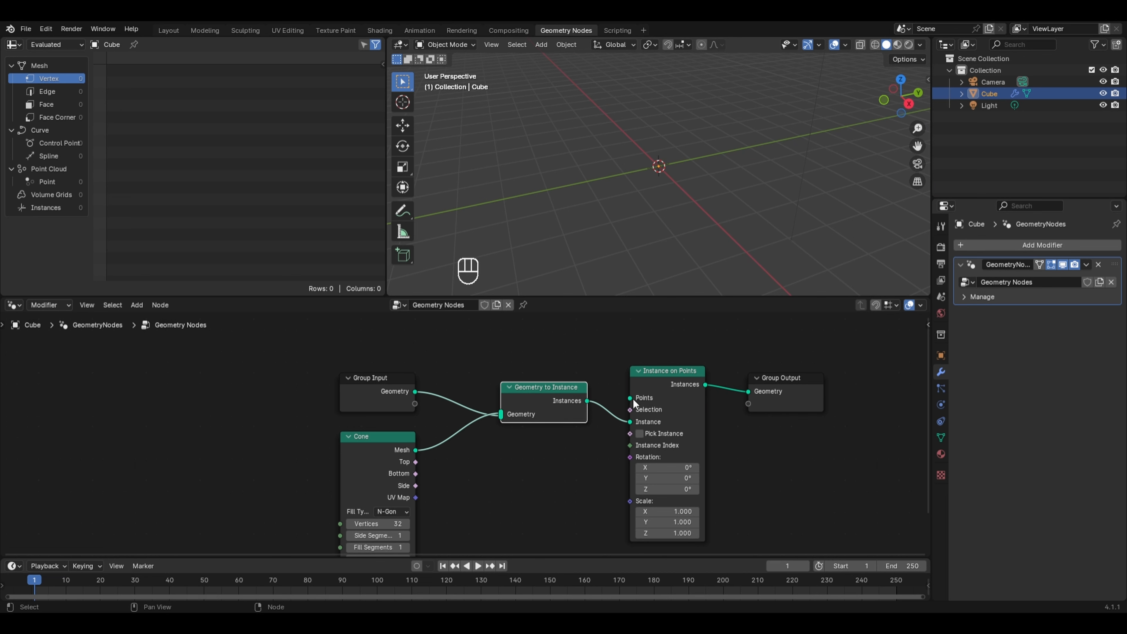
key(shift+a)
mouse_move(550, 375)
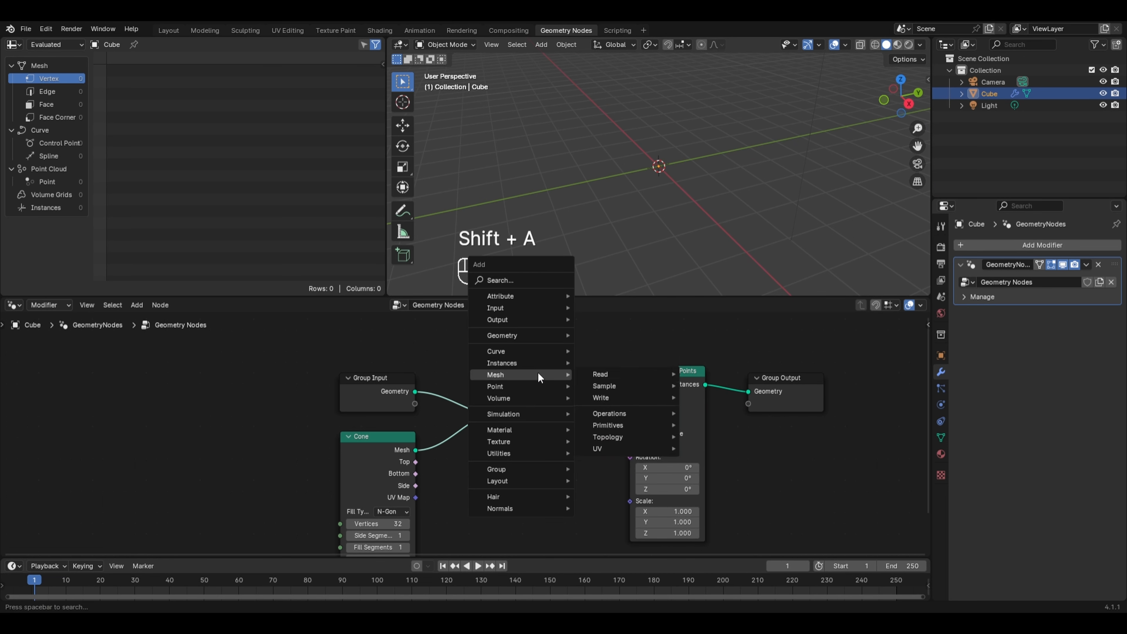
mouse_move(614, 436)
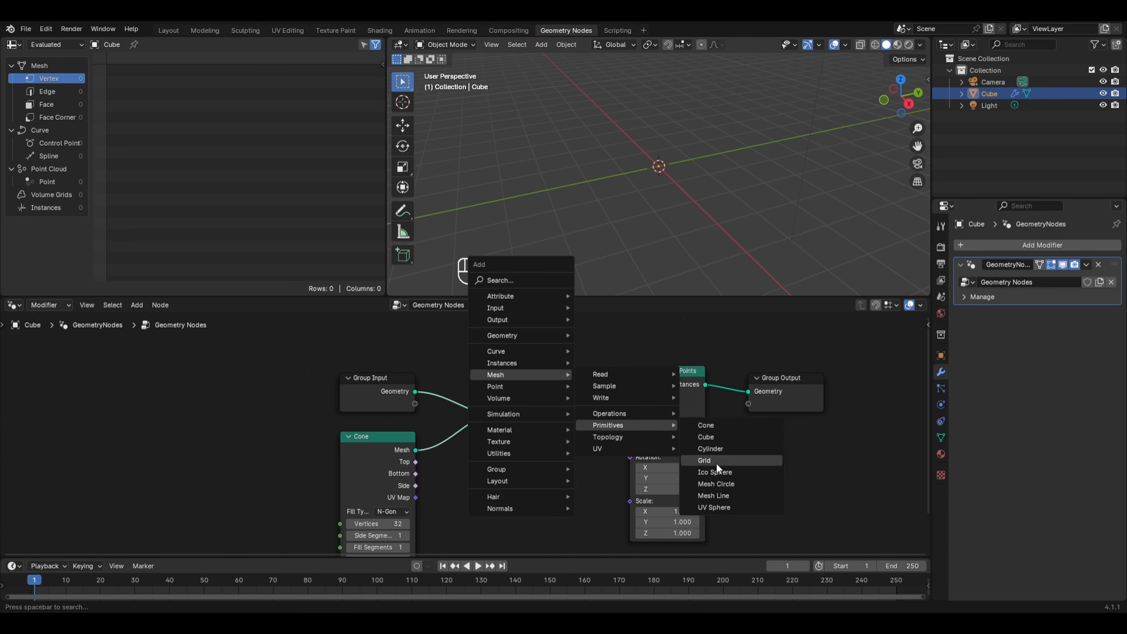
click(716, 462)
click(508, 437)
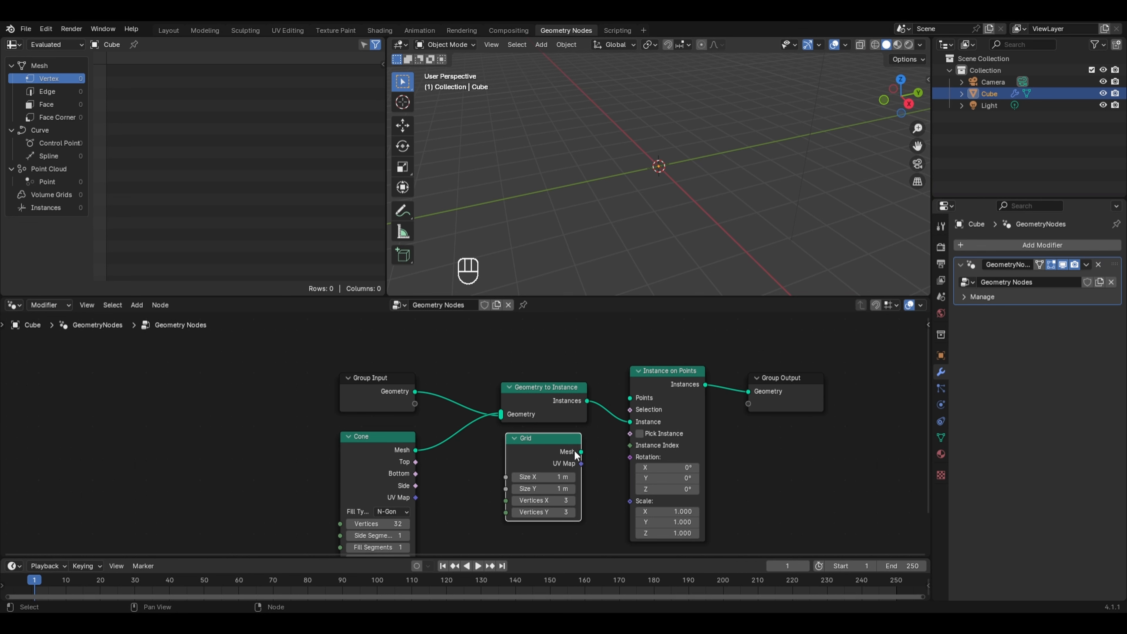
drag(580, 451, 623, 400)
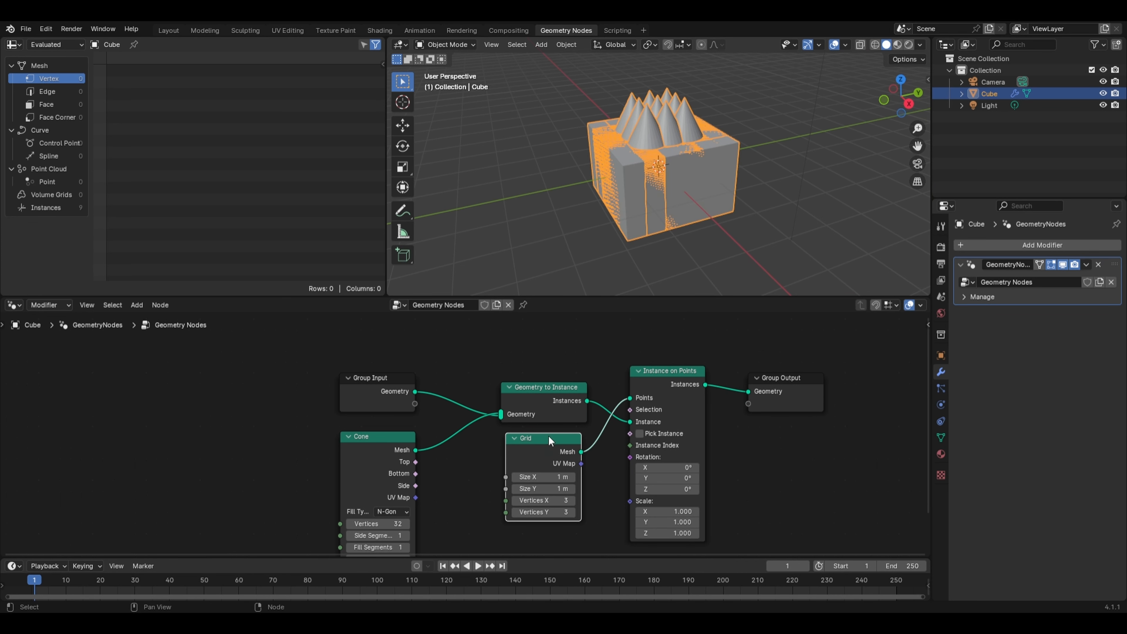
Step: Set the Grid's X and Y size to 7.2 m and enable Pick Instance on the Instance on Points node
drag(535, 478, 577, 489)
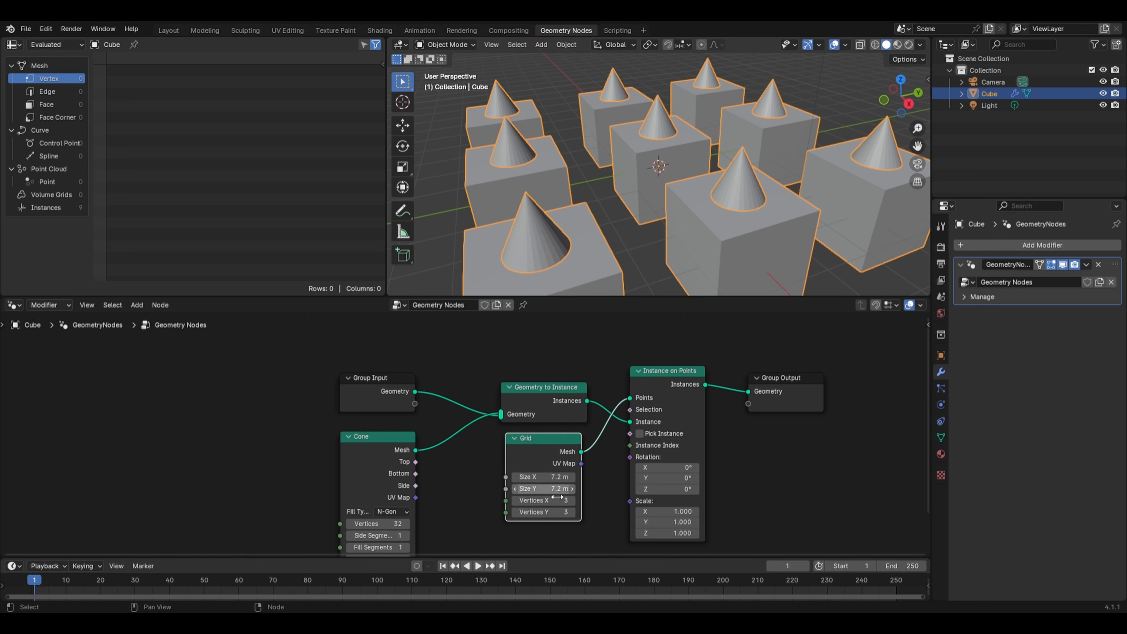
click(638, 433)
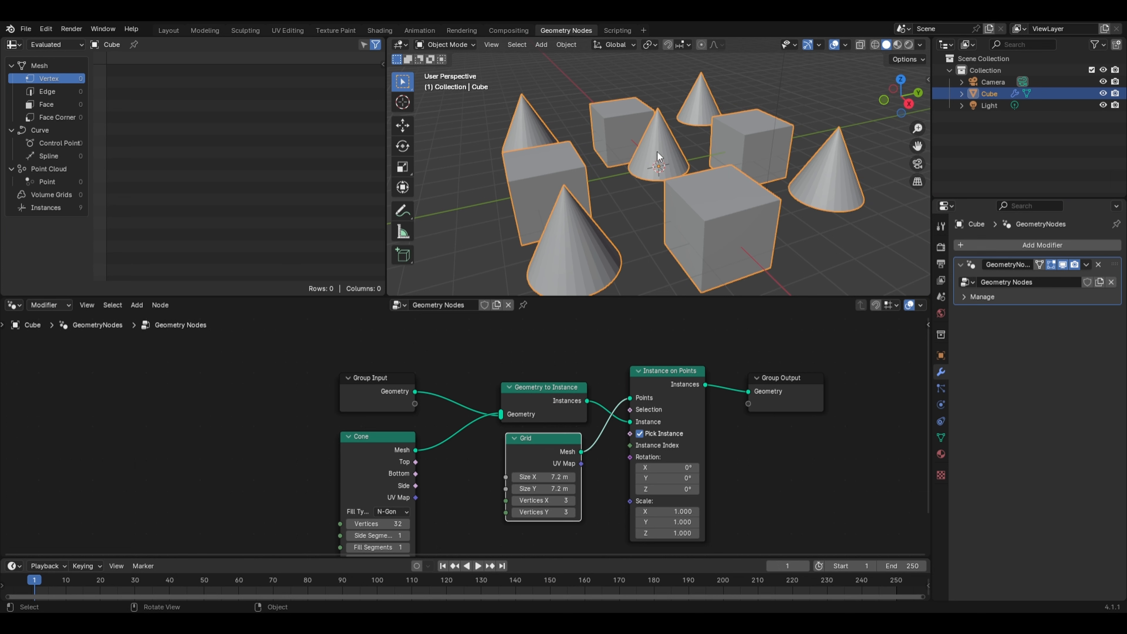
scroll(734, 215, down, 2)
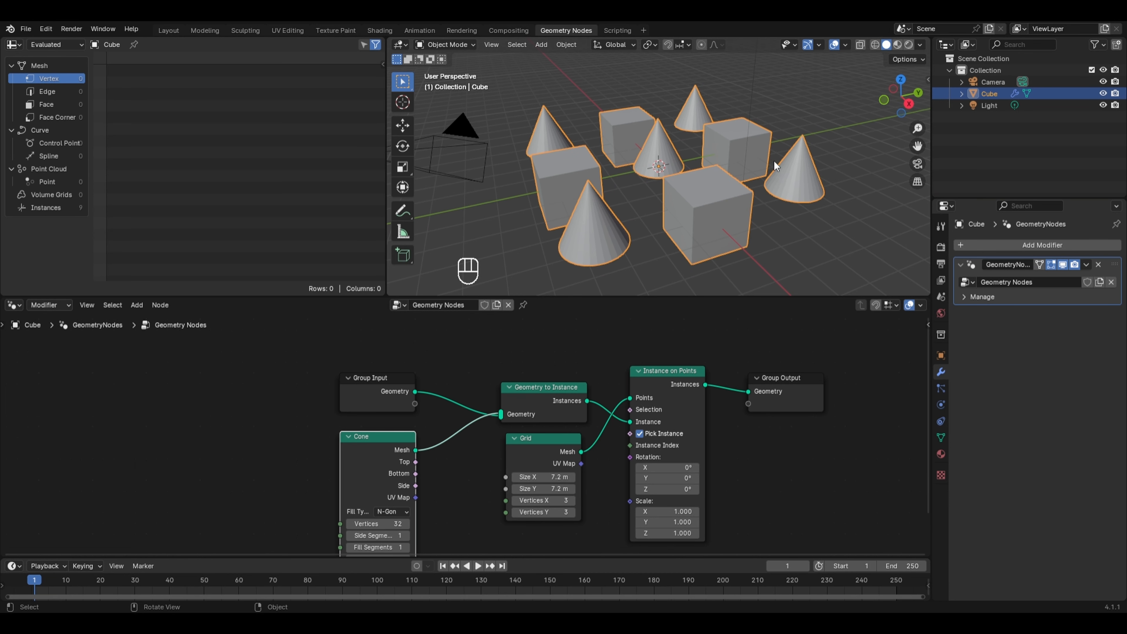
Step: Delete the cube object and add a mesh cylinder in its place
key(x)
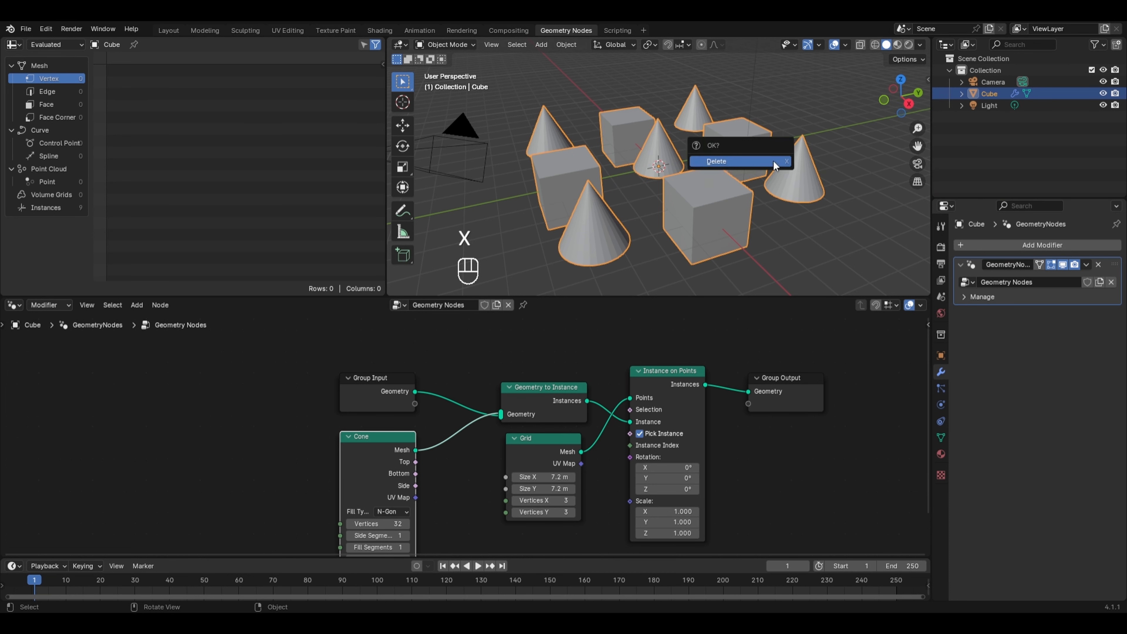
click(783, 161)
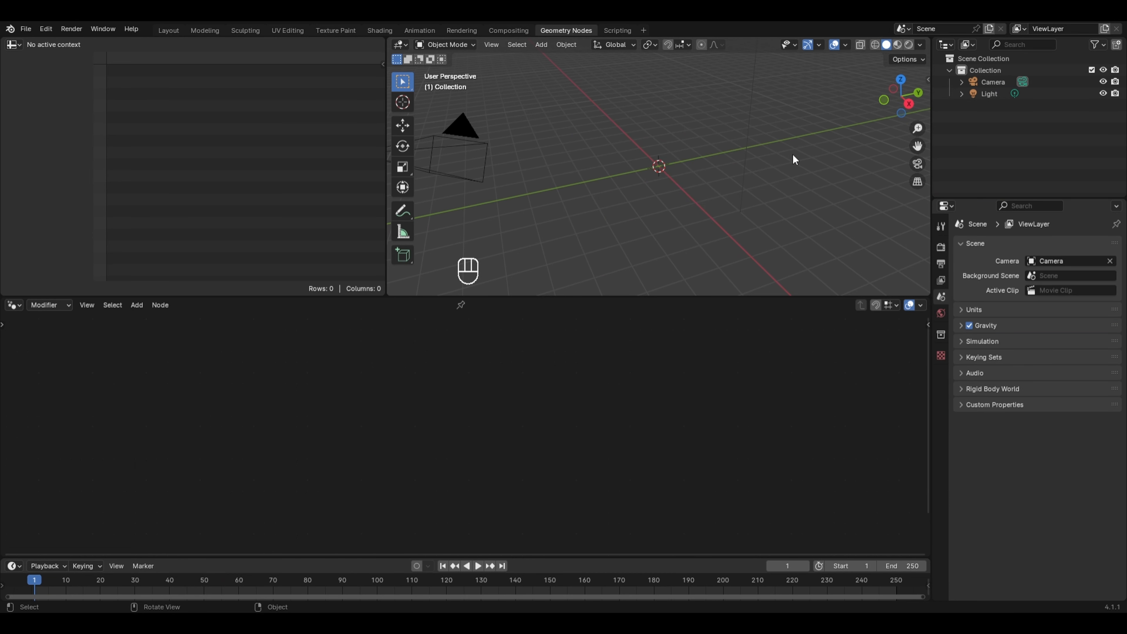
key(shift+a)
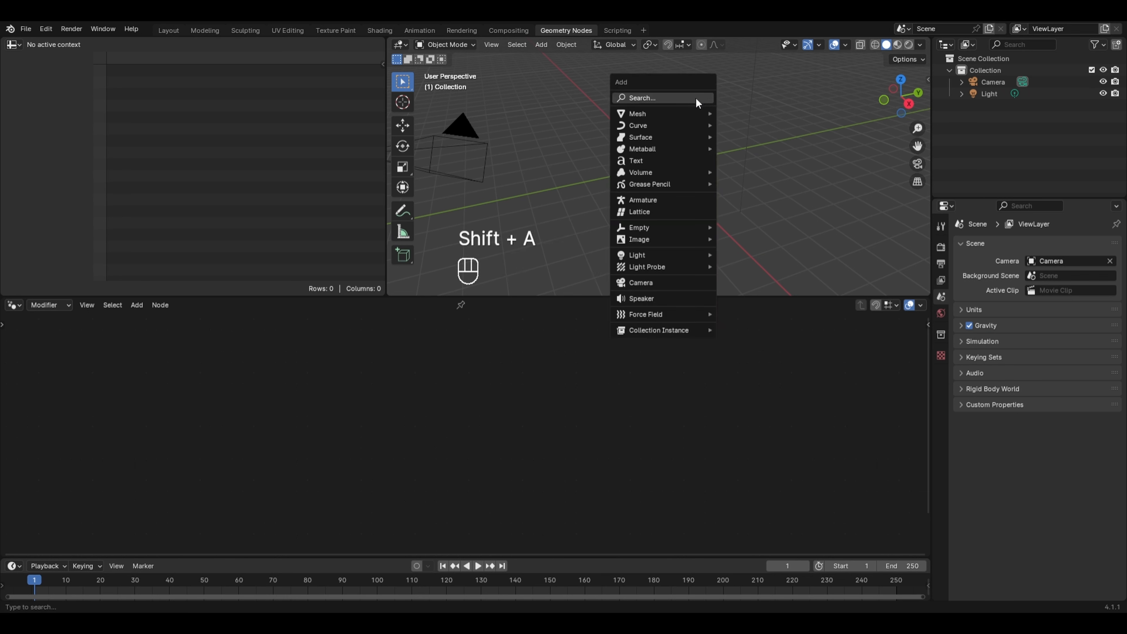
mouse_move(683, 114)
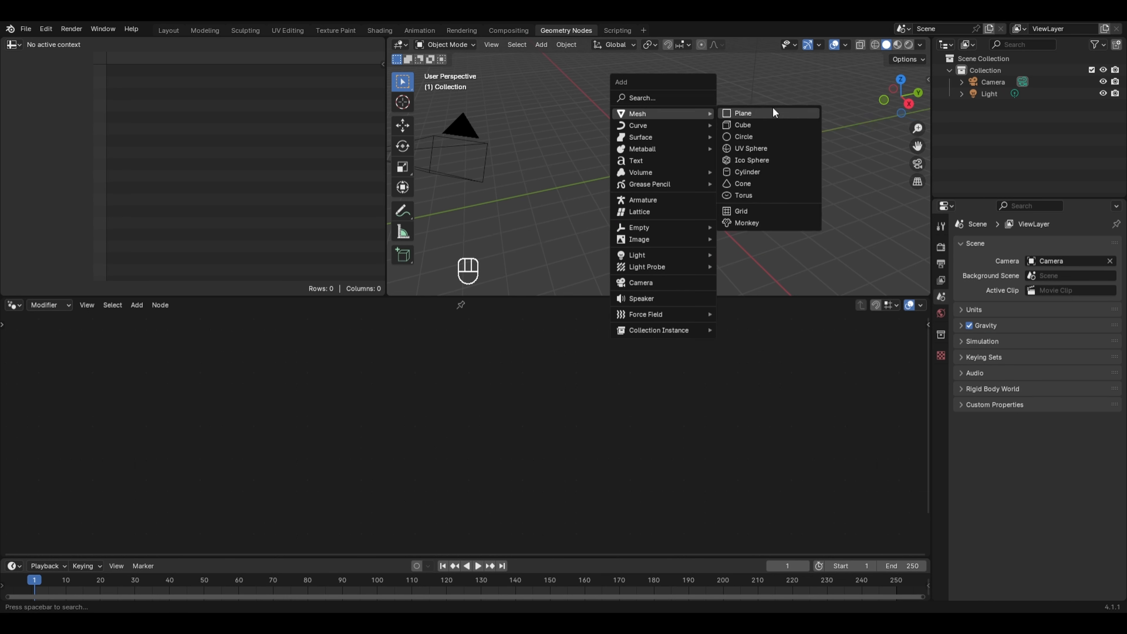
click(754, 170)
Step: Flatten the cylinder into a thin disc in Edit Mode by scaling its mesh along Z to about 0.17, then return to Object Mode
key(Tab)
key(s)
key(z)
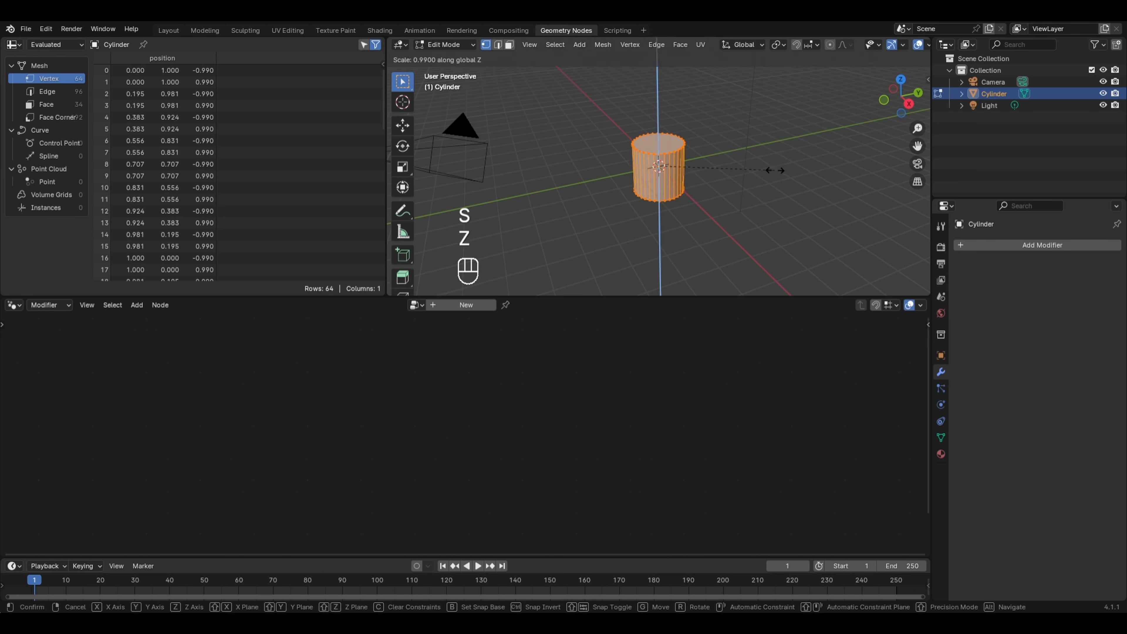
click(679, 168)
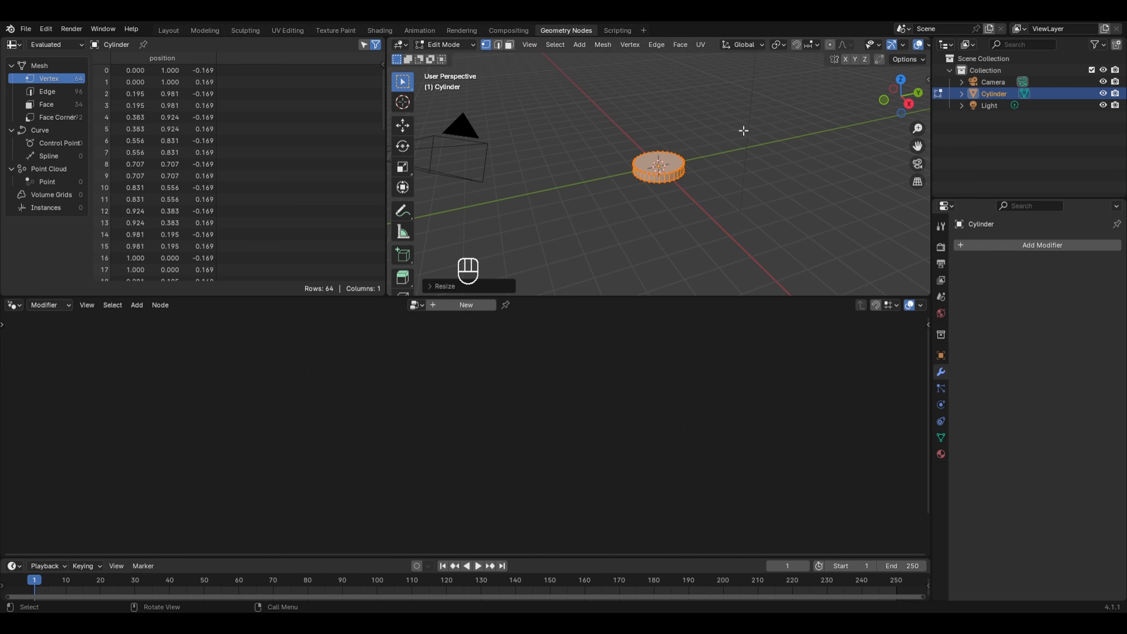
key(Tab)
scroll(797, 186, up, 2)
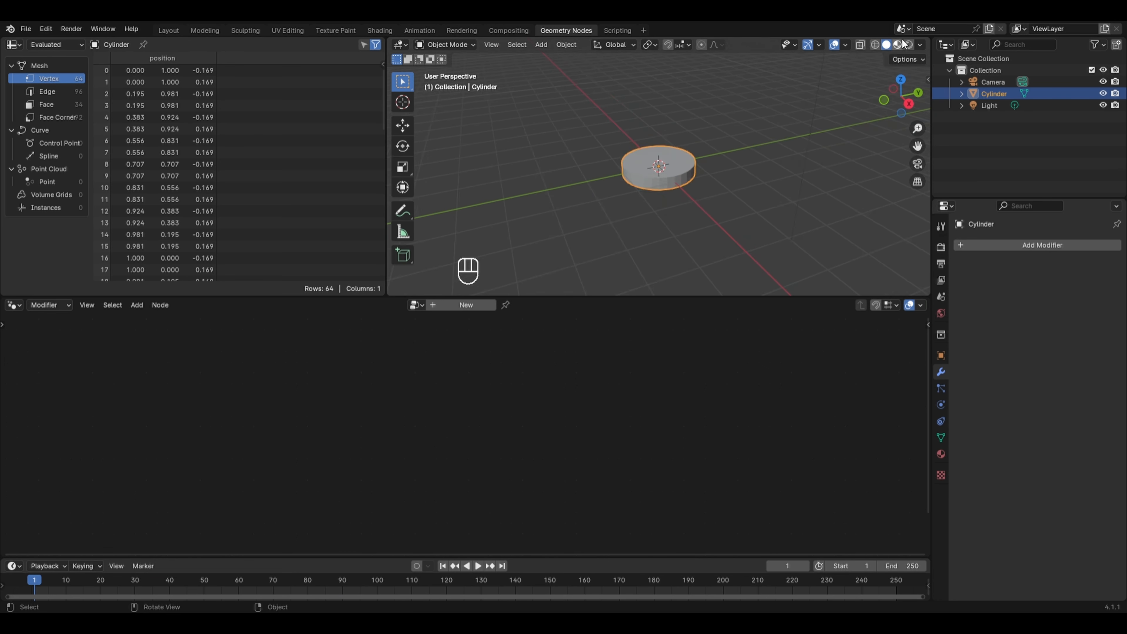
Step: Show the viewport in rendered shading and give the cylinder a new material named Lollipop
click(910, 44)
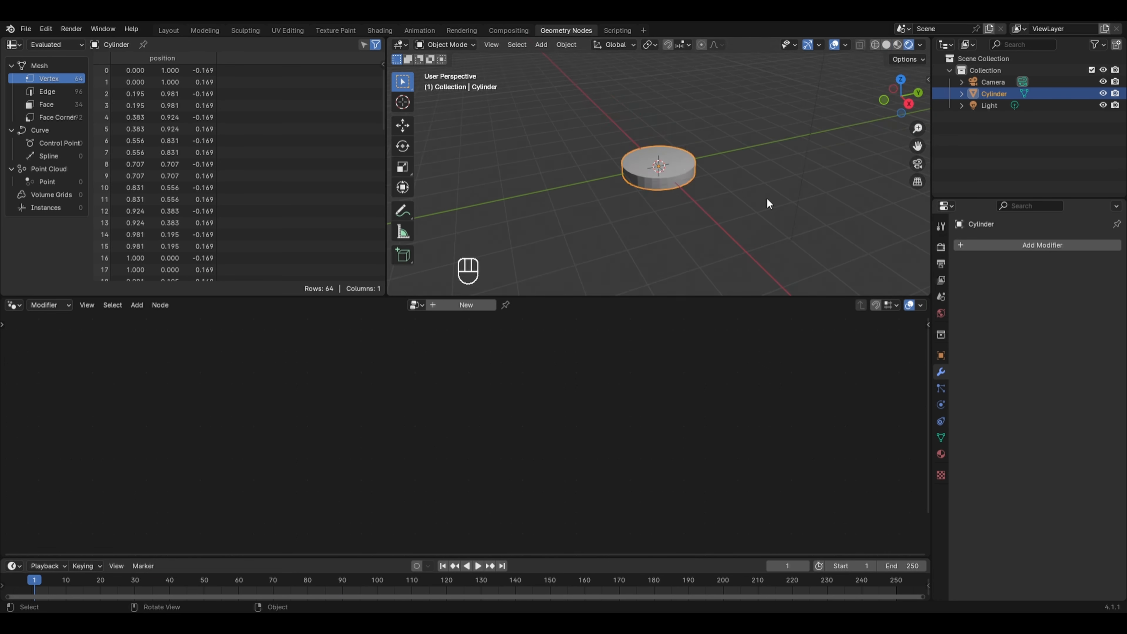
click(935, 457)
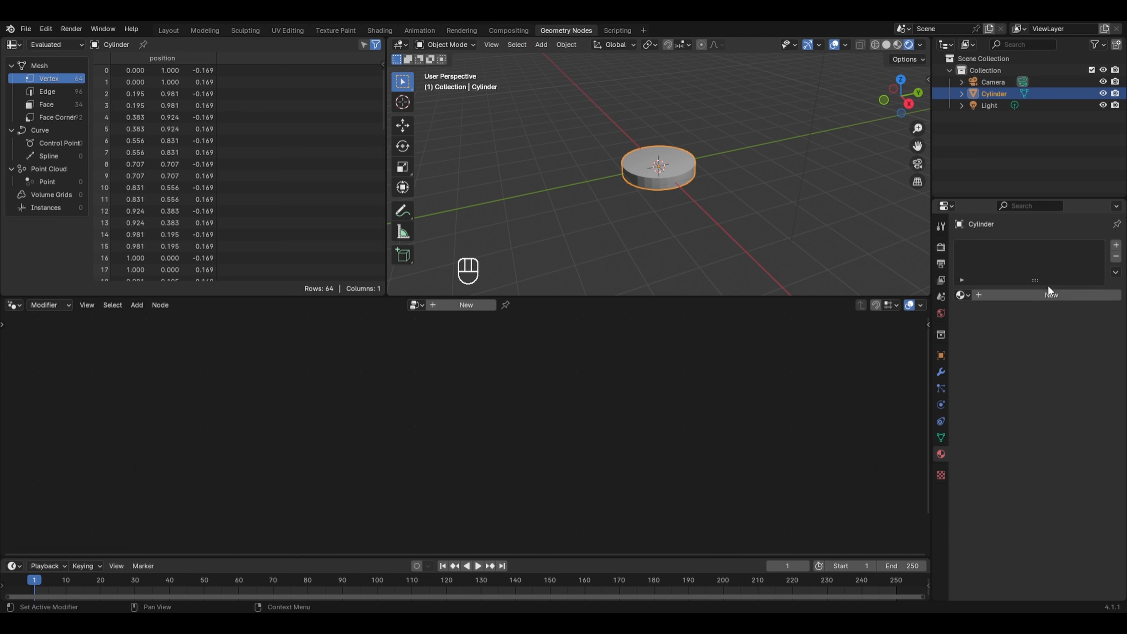
click(1034, 293)
click(1025, 294)
key(ctrl+BackSpace)
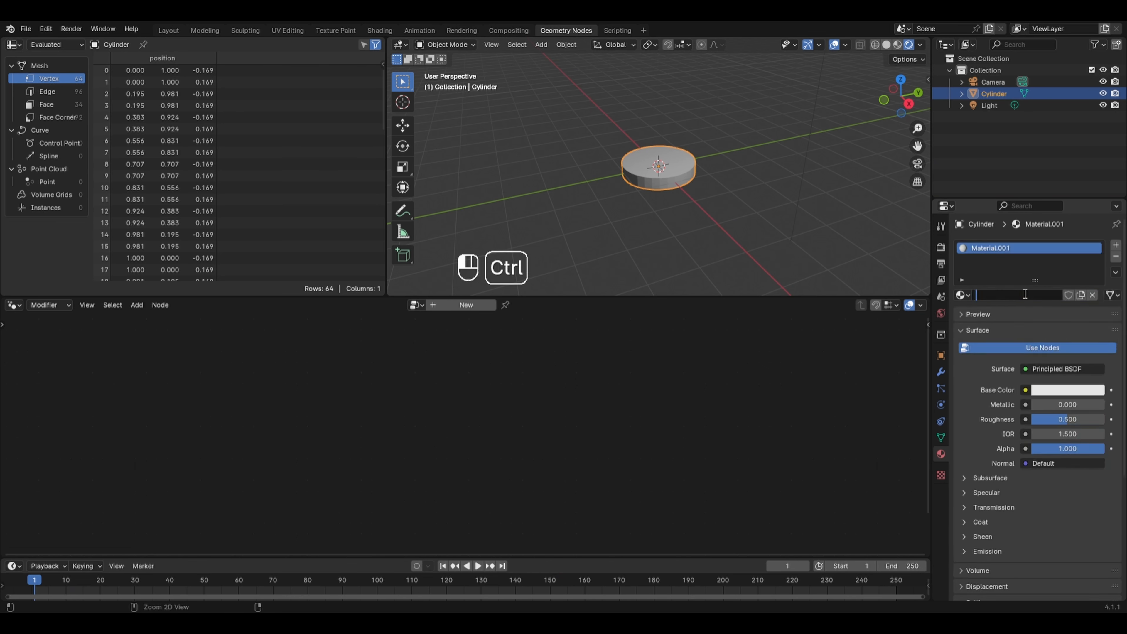
text(Lollipop)
key(Return)
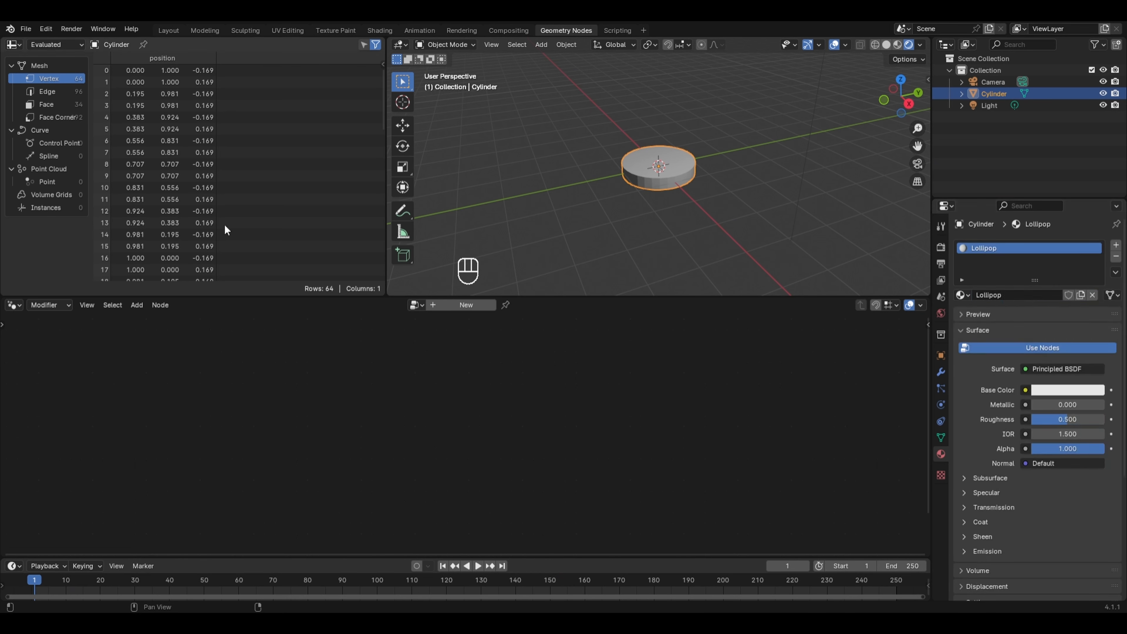
Step: Open the Lollipop material in the Shader Editor and add a Gradient Texture node before the Principled BSDF
click(13, 305)
click(82, 417)
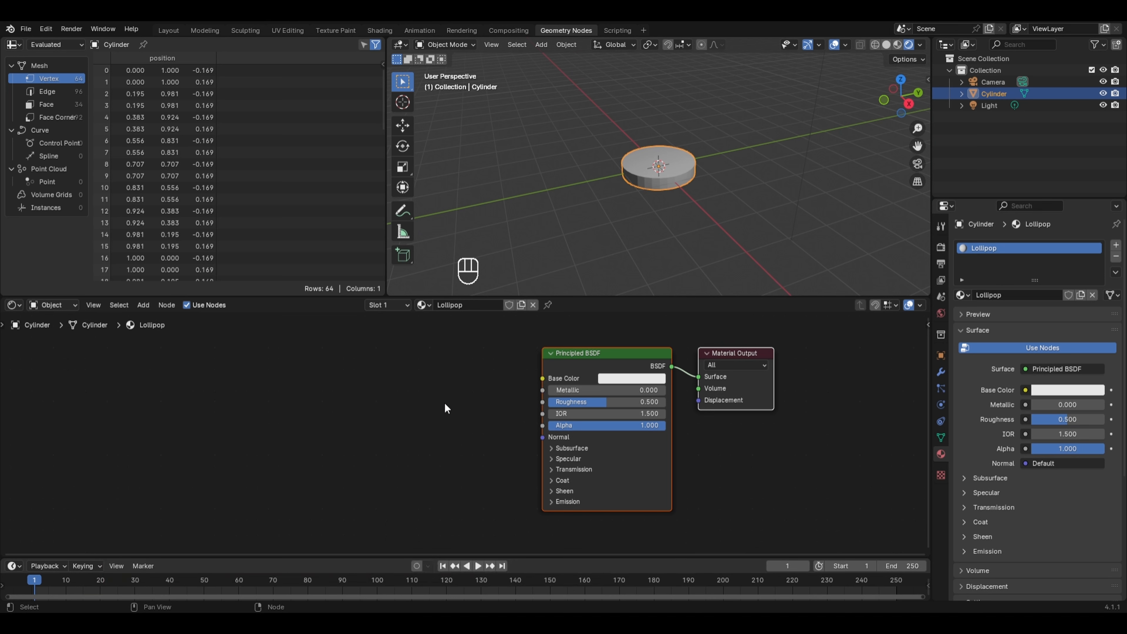
key(shift+a)
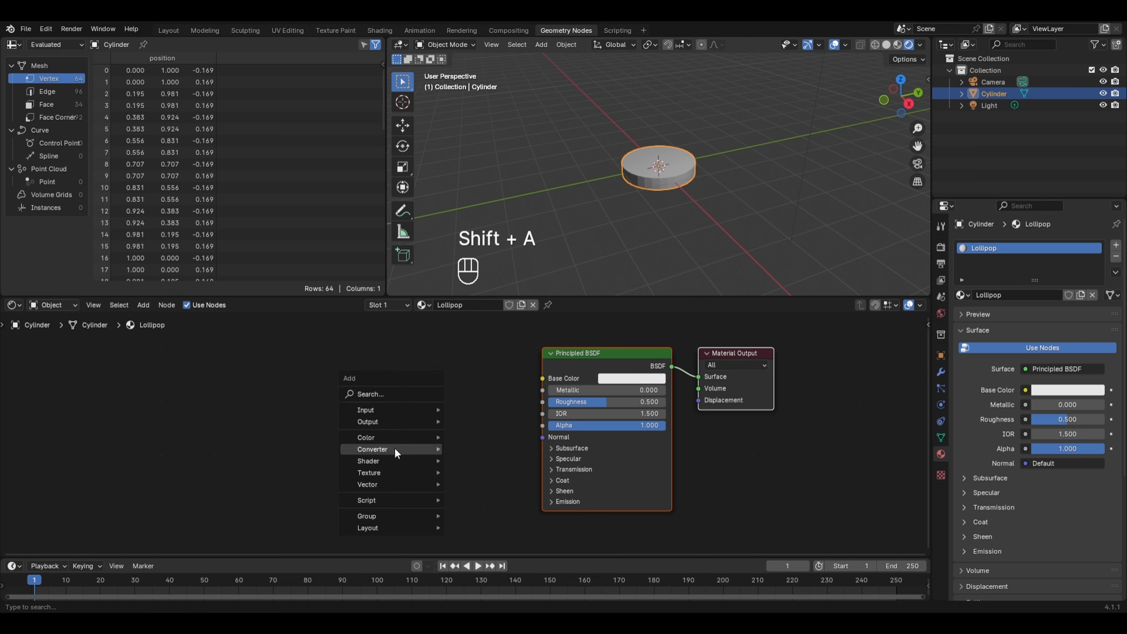
mouse_move(377, 468)
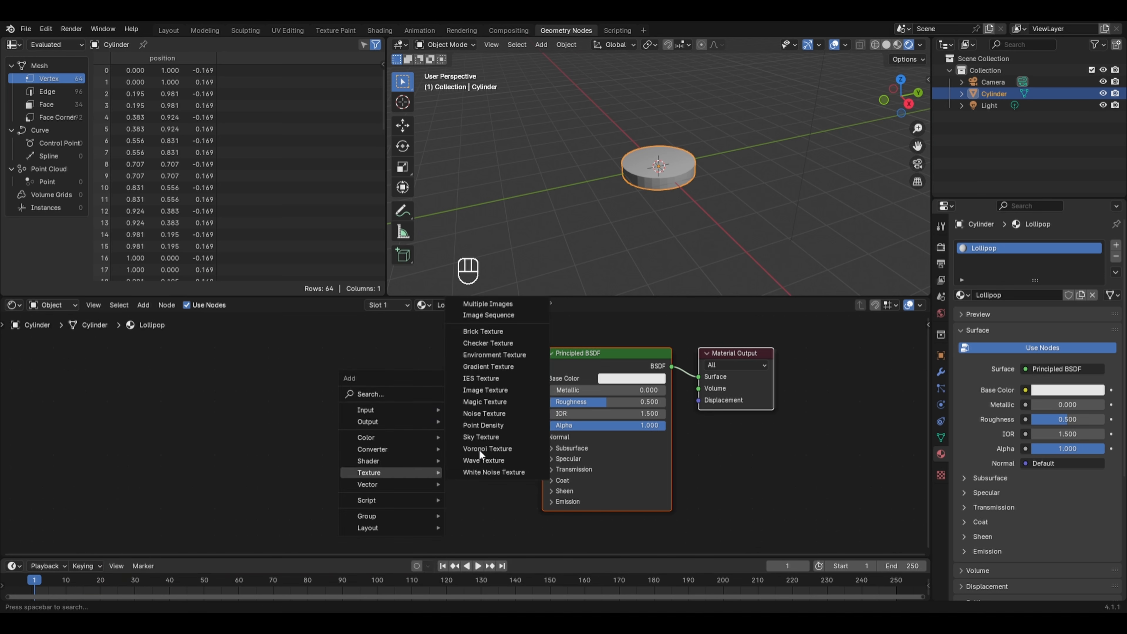
click(498, 366)
click(303, 372)
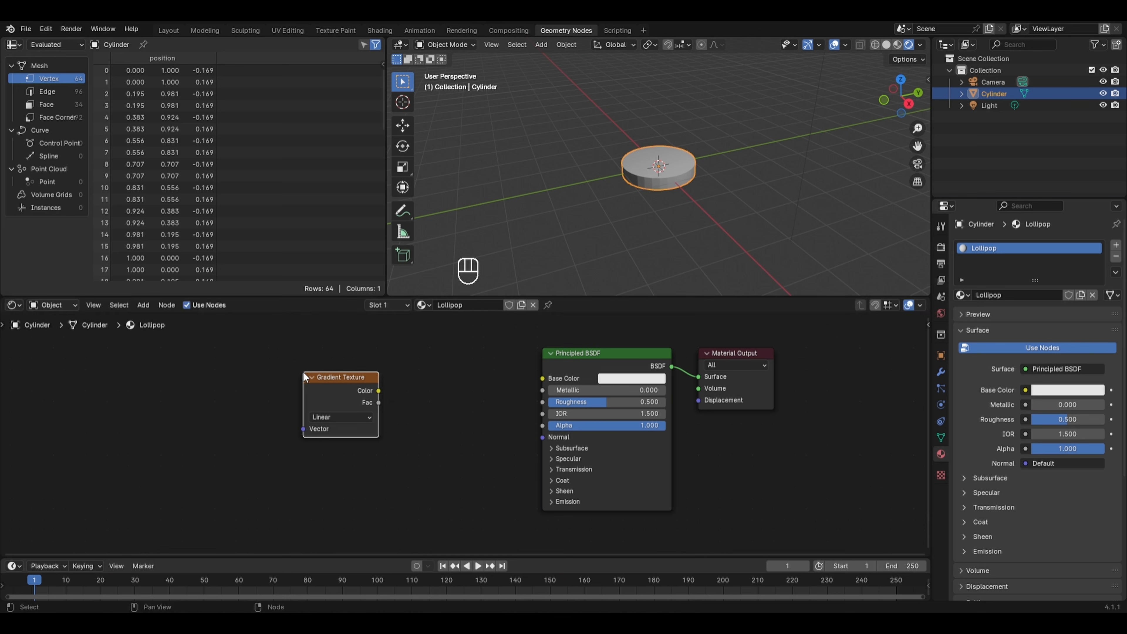
Step: Drive the Gradient Texture with Object texture coordinates through a Mapping node and preview it directly on the material's surface output
key(ctrl+t)
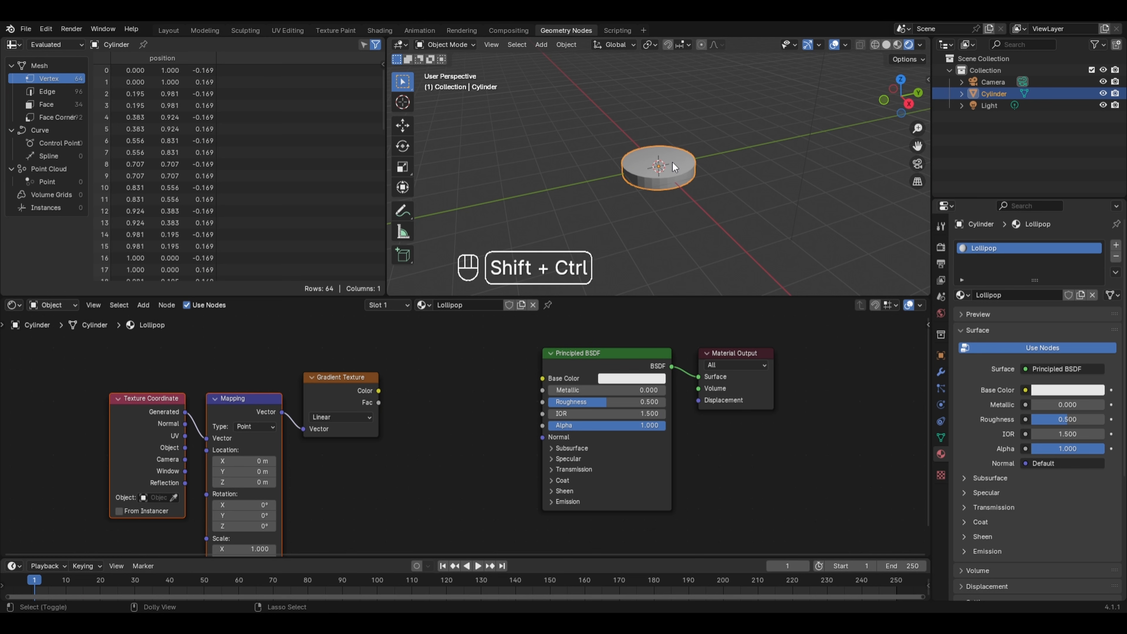
ctrl+shift+click(339, 388)
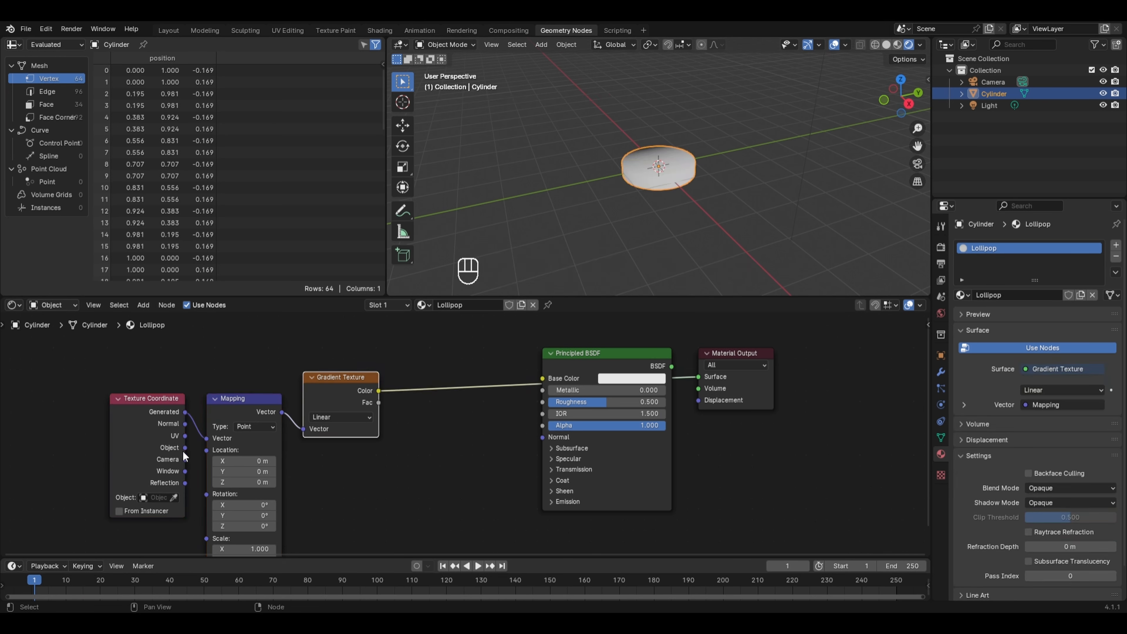
drag(184, 448, 206, 438)
middle_drag(639, 177, 649, 229)
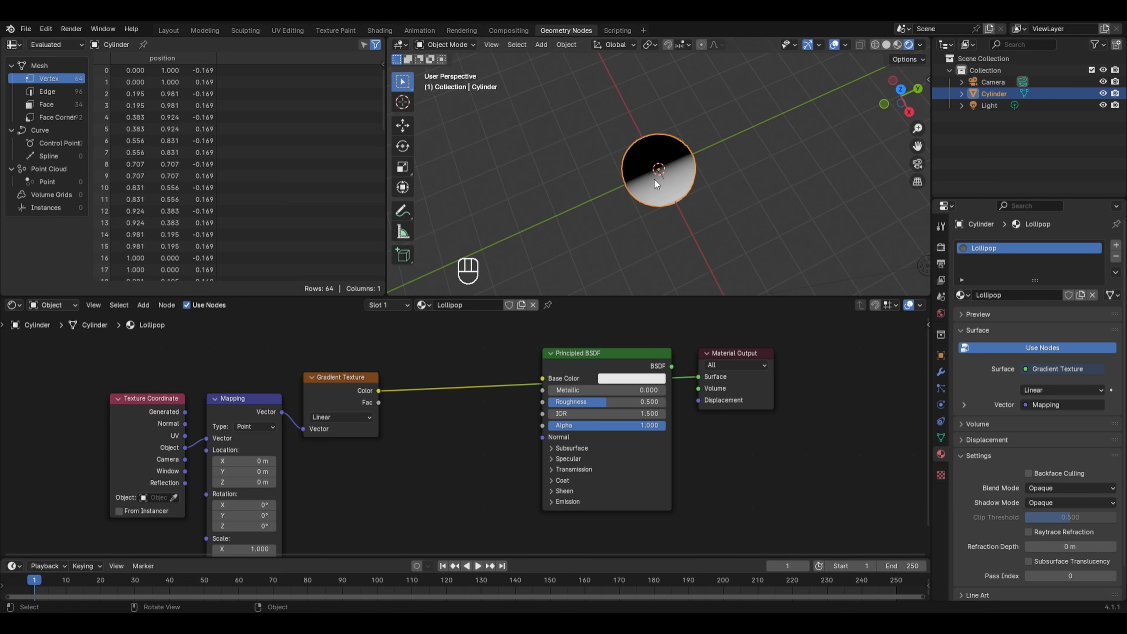
Step: Try the Spherical gradient type on the Gradient Texture and inspect it on the disc
click(328, 416)
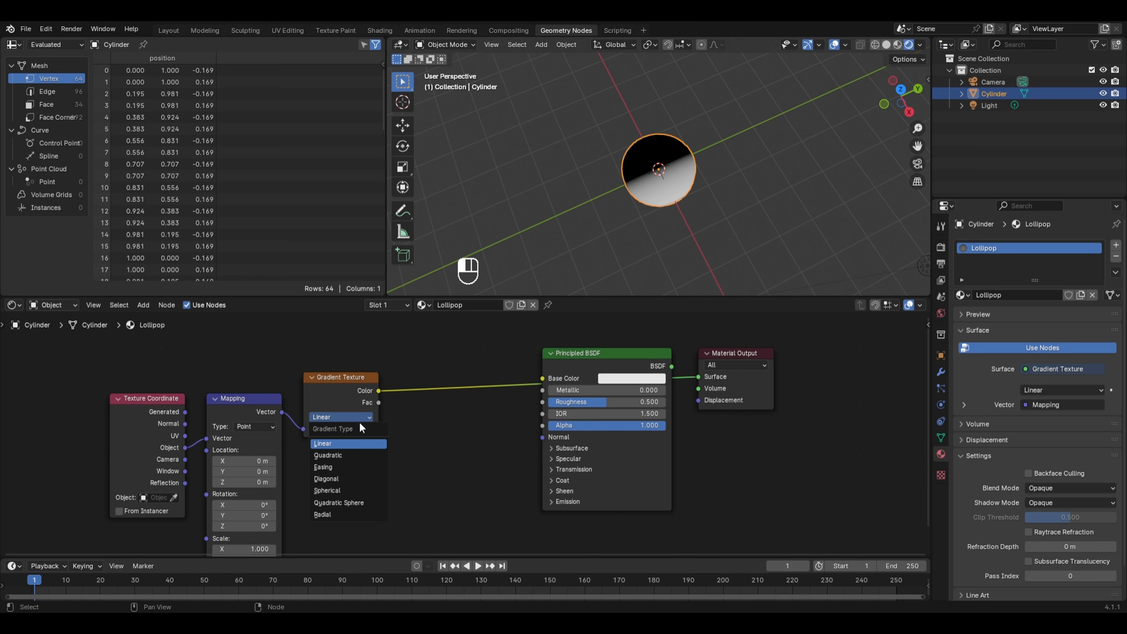
click(334, 490)
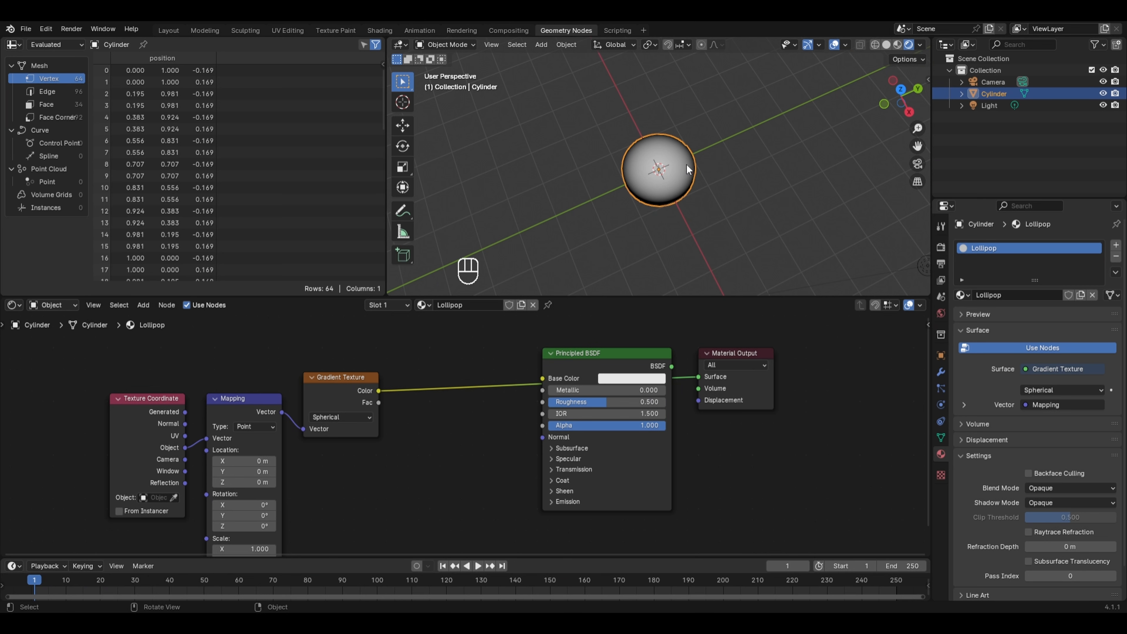
scroll(685, 163, up, 2)
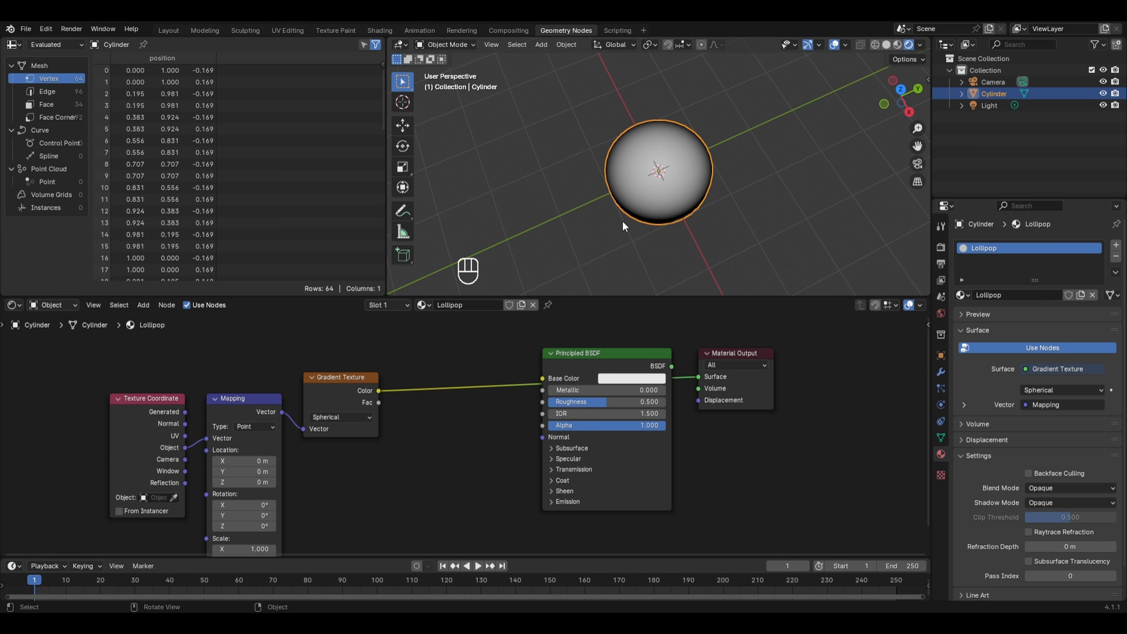
middle_drag(632, 195, 664, 170)
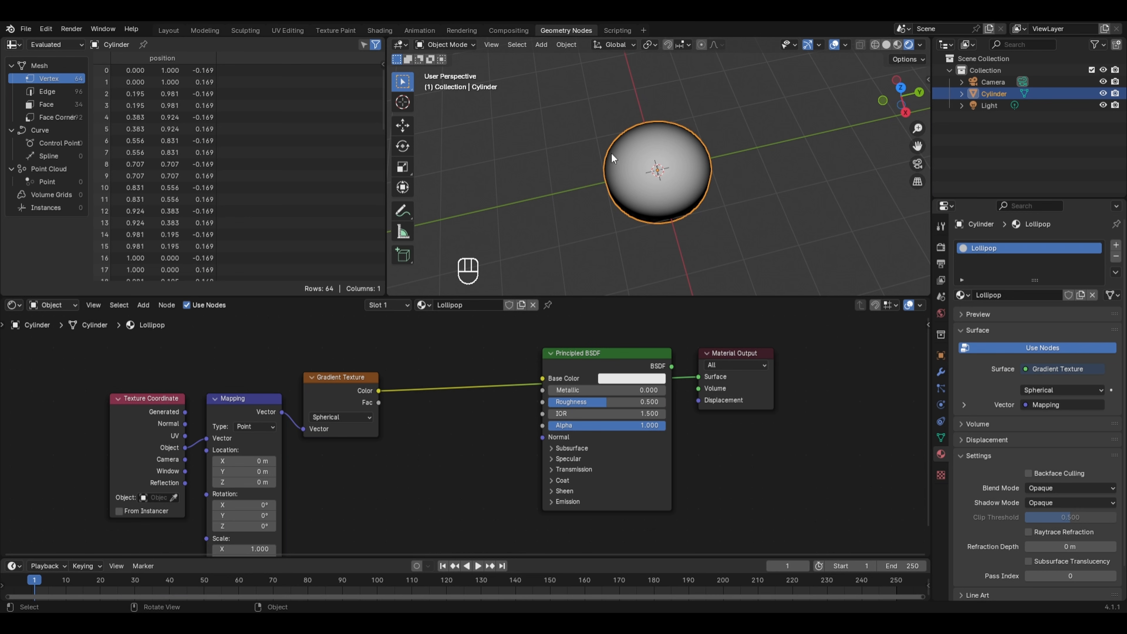
Step: Set the Gradient Texture's type to Radial and inspect the gradient on the disc from several angles
click(359, 417)
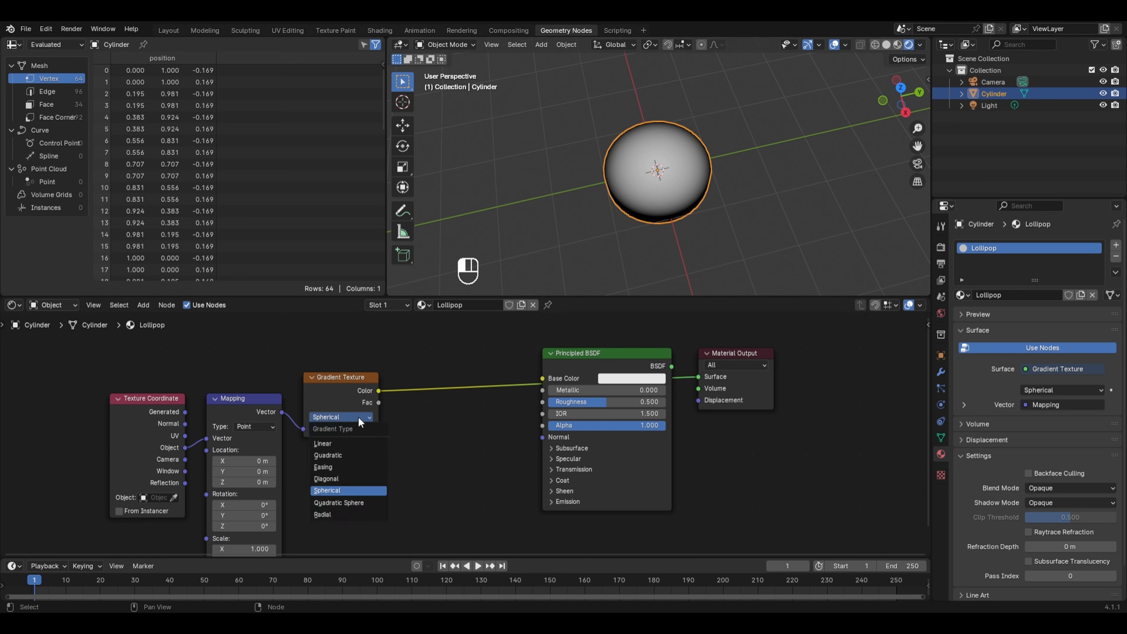
click(321, 513)
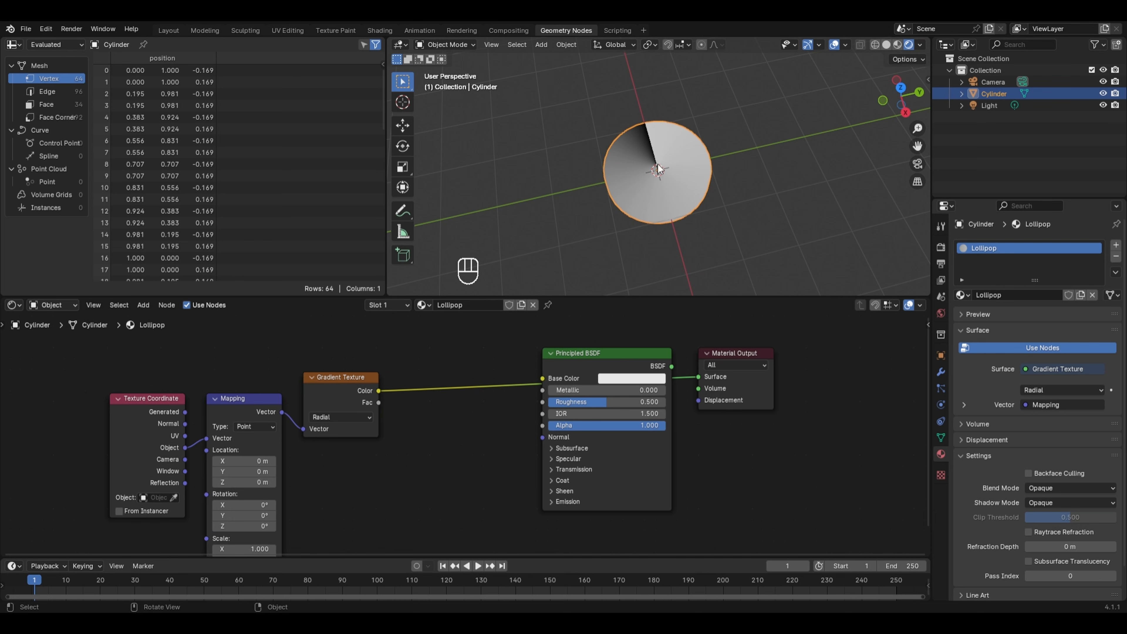
middle_drag(652, 217, 683, 100)
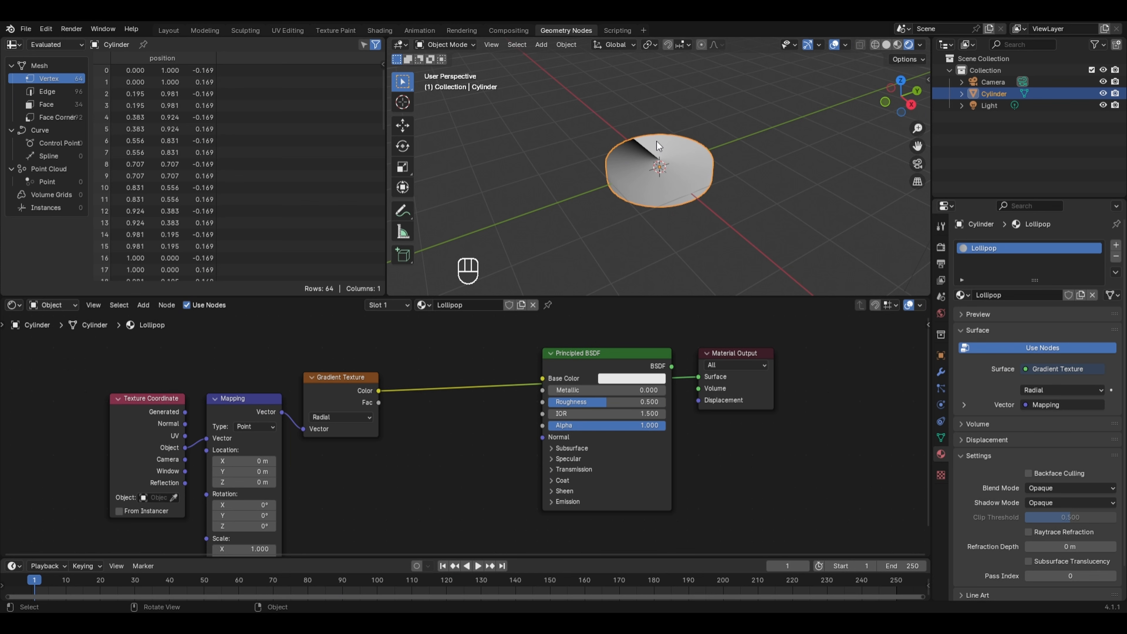
middle_drag(656, 141, 671, 189)
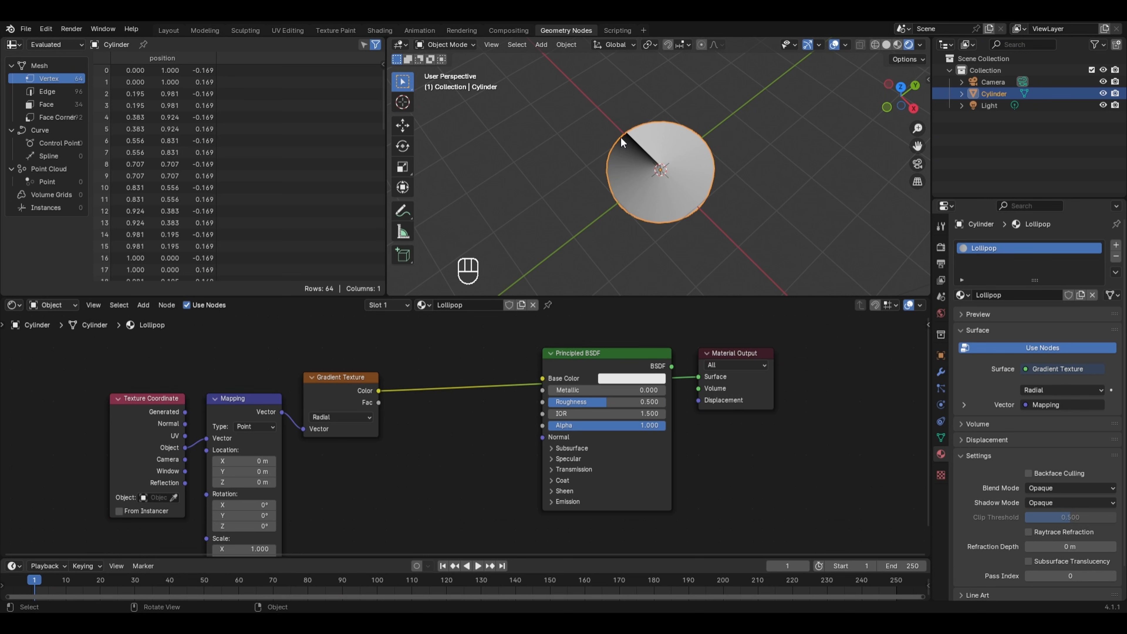
Step: Insert a Math node set to Ping-Pong after the Gradient Texture and set its scale to 1
key(shift+a)
mouse_move(469, 369)
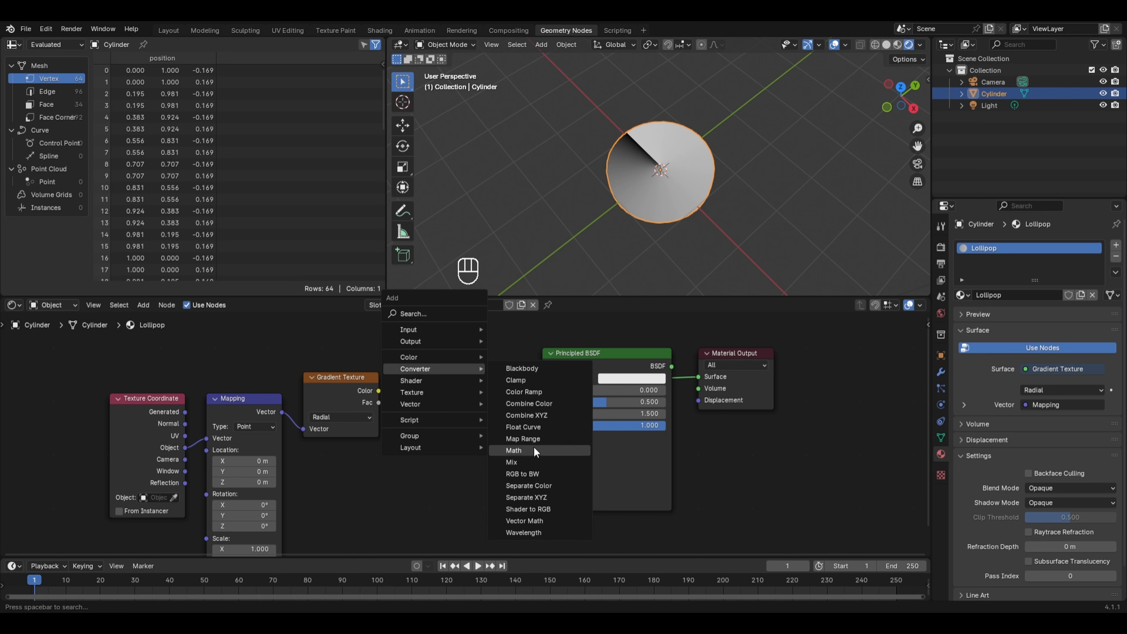
click(512, 451)
click(482, 363)
click(516, 397)
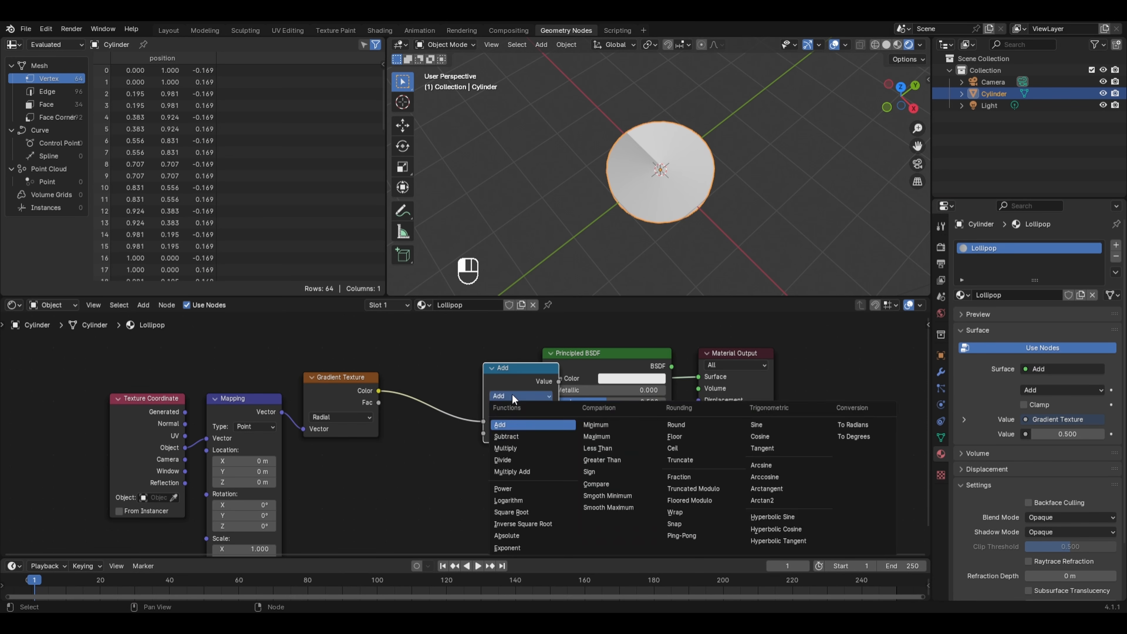
click(701, 536)
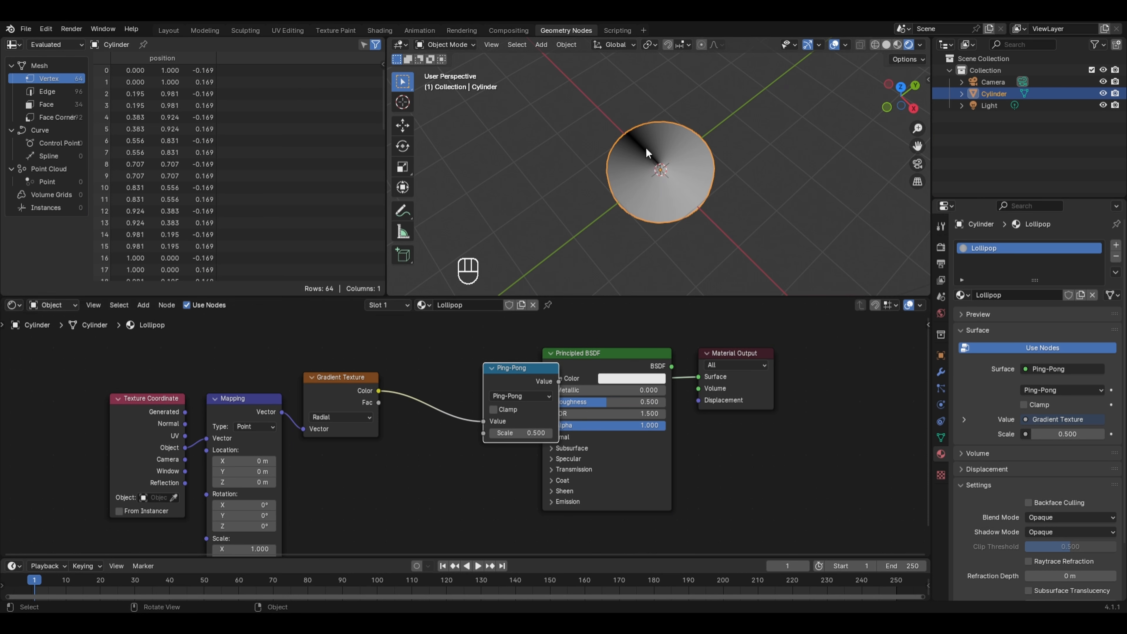
double_click(518, 428)
text(1)
key(Return)
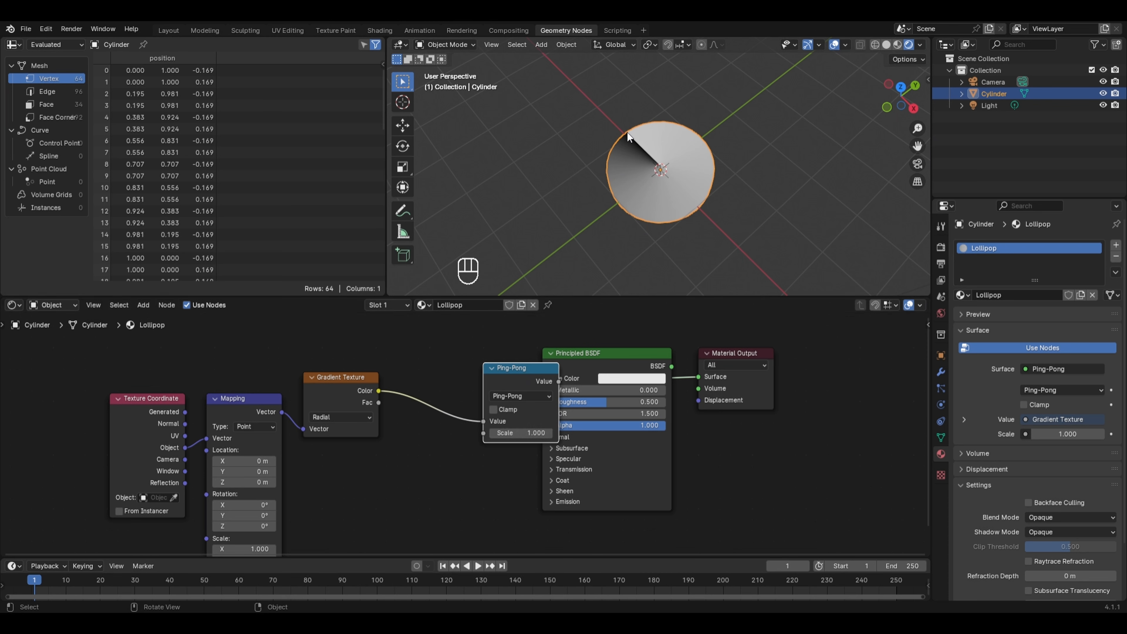
Step: Try a scale of 0 on the Ping-Pong node, and set it back to 1
double_click(538, 431)
text(0)
key(Return)
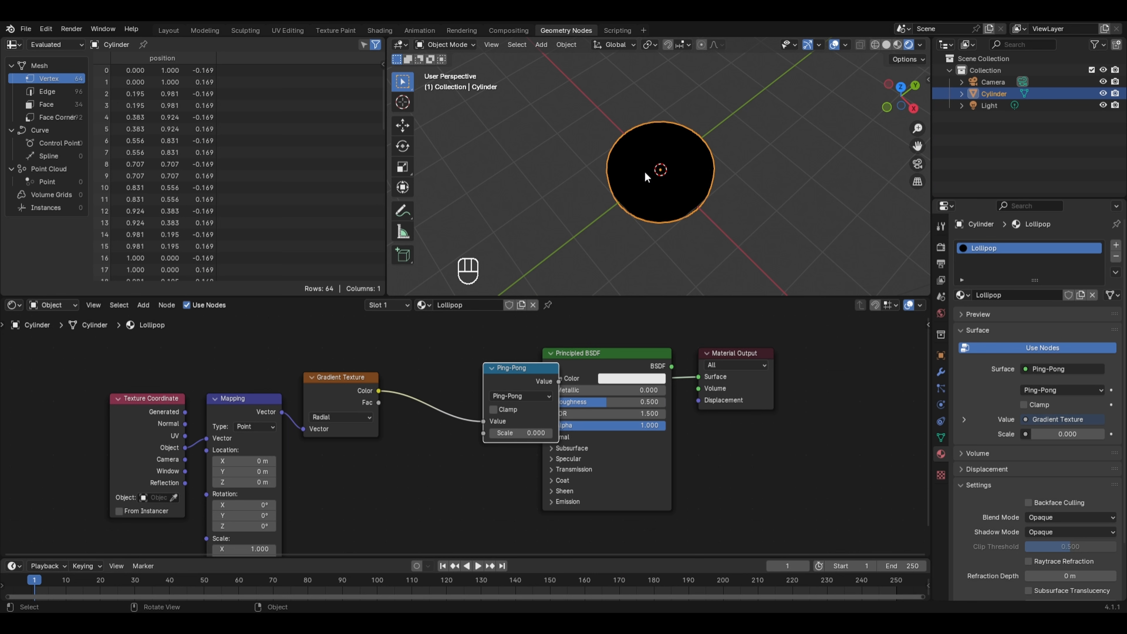
click(524, 432)
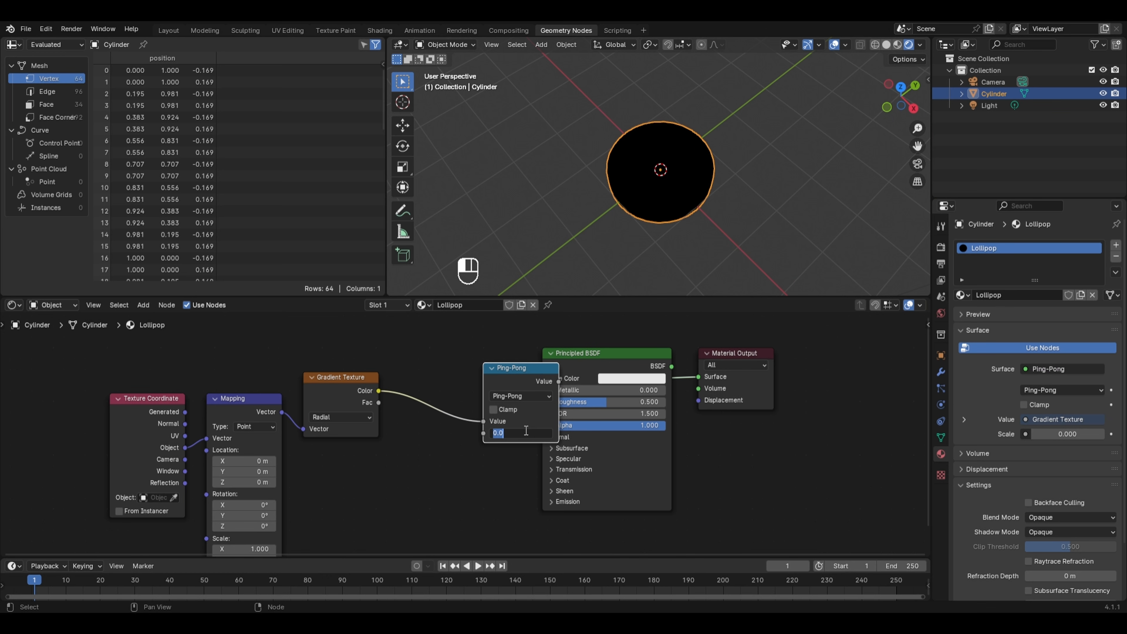
text(1)
key(Return)
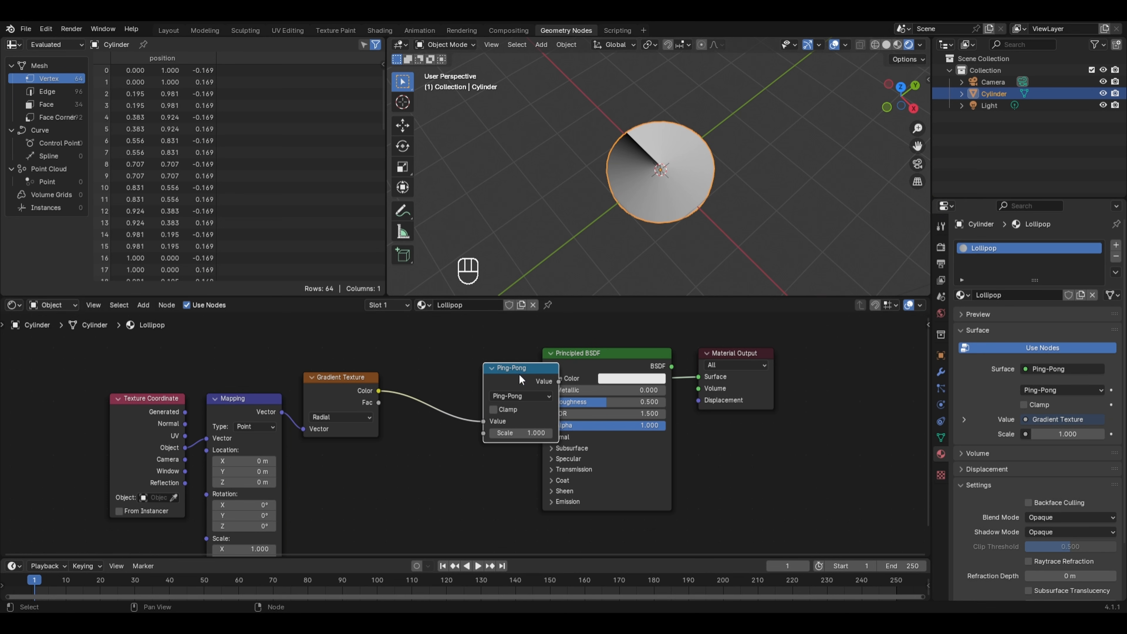
Step: Duplicate the Ping-Pong node between the Gradient Texture and the original, and change the copy to Multiply with a value of 10
key(shift+d)
click(424, 391)
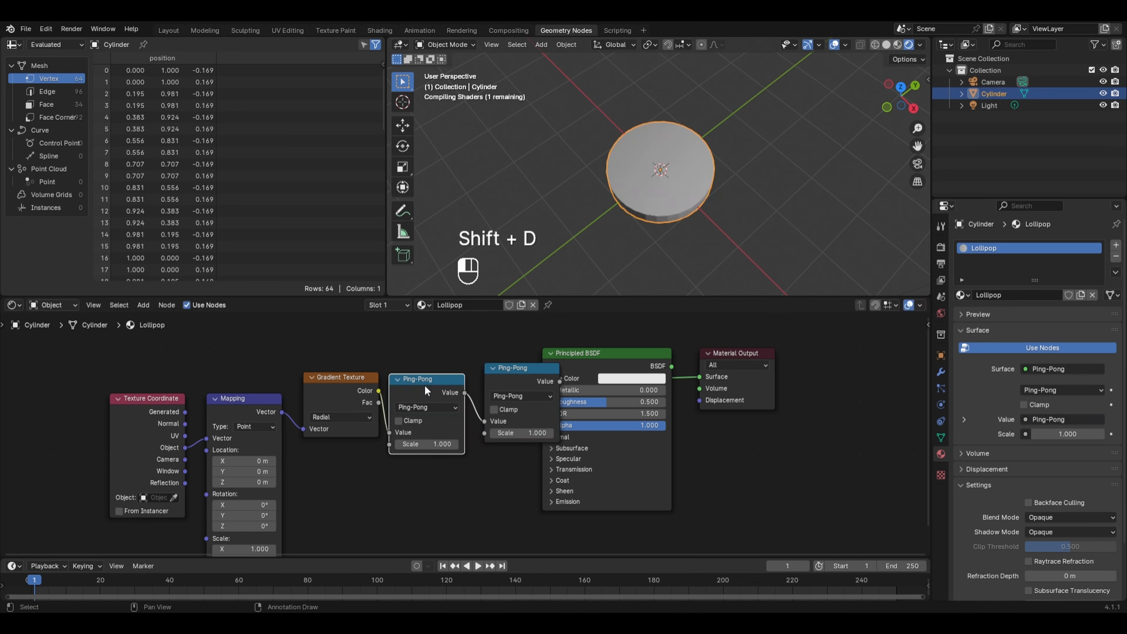
click(458, 407)
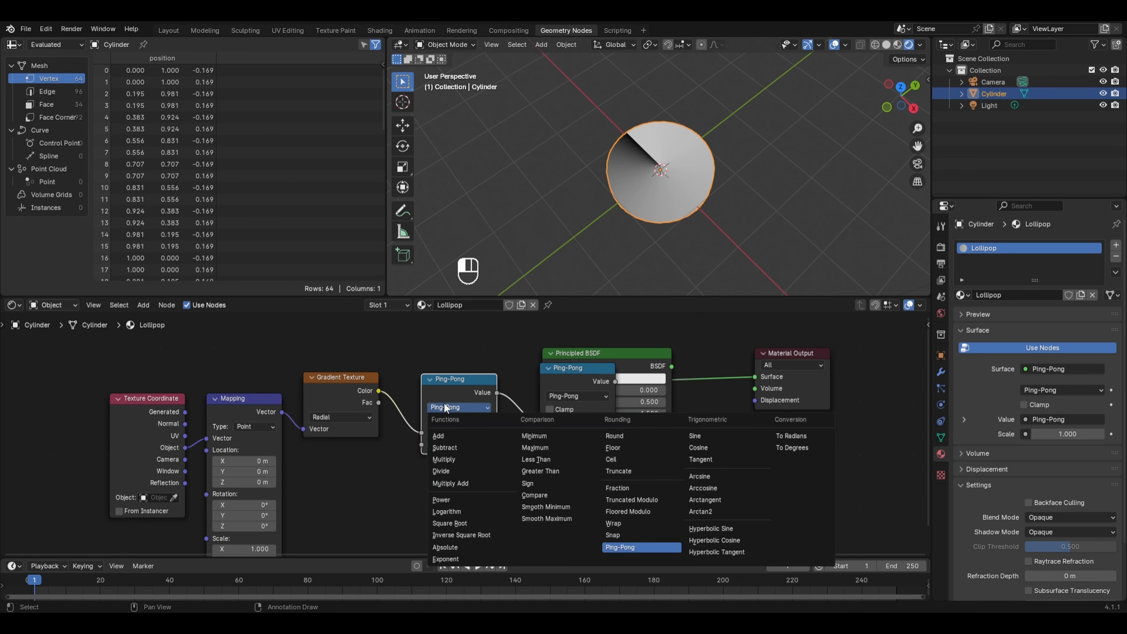
click(449, 460)
drag(454, 440, 491, 440)
click(458, 444)
text(10)
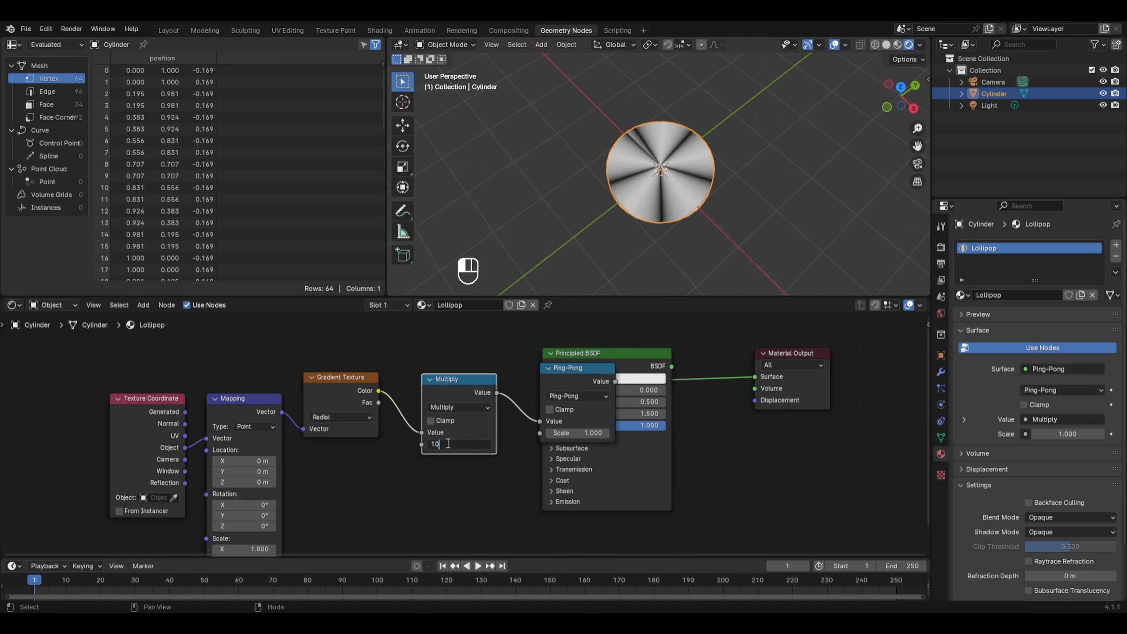
key(Return)
scroll(658, 165, up, 1)
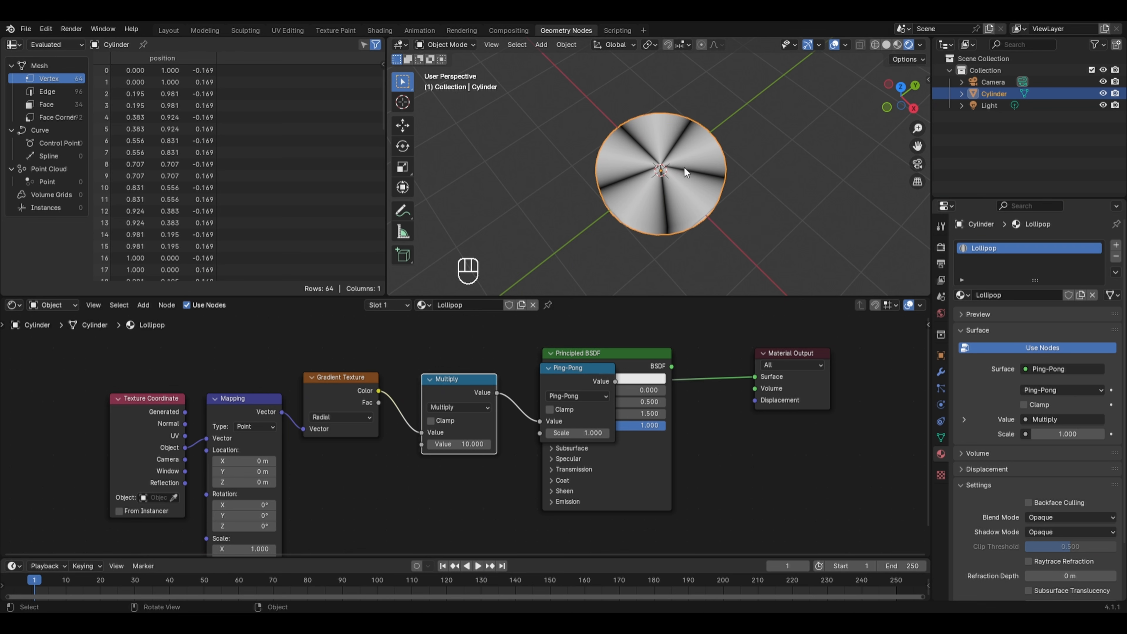
Step: Move the Principled BSDF below the Material Output and add an unconnected Color Ramp with Constant interpolation above the node chain
drag(576, 353, 730, 416)
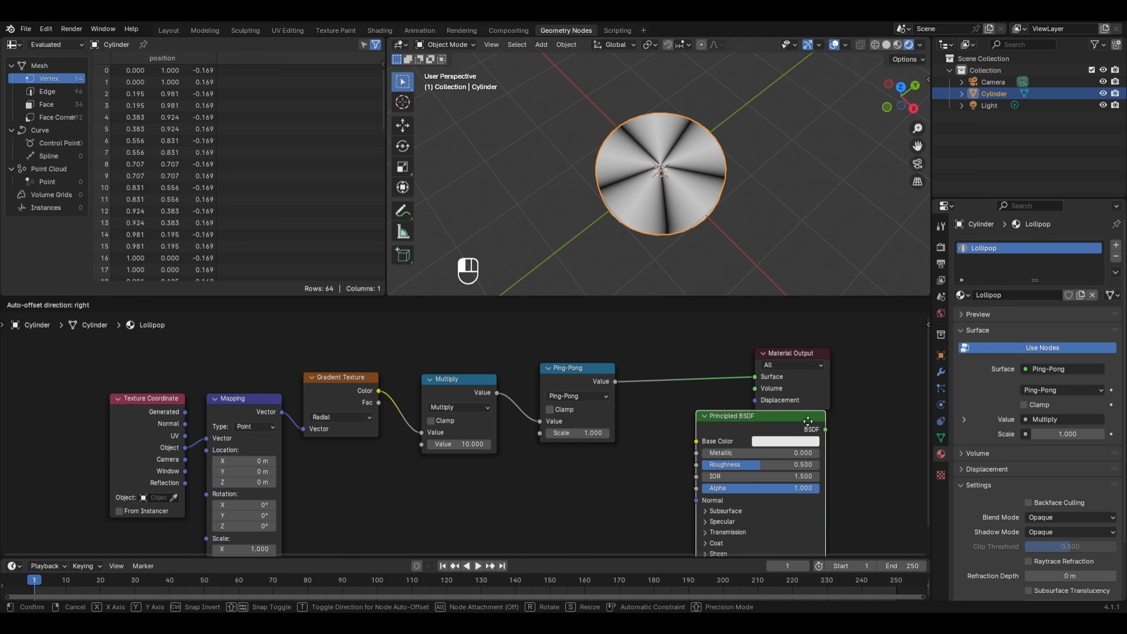
middle_drag(687, 378, 626, 468)
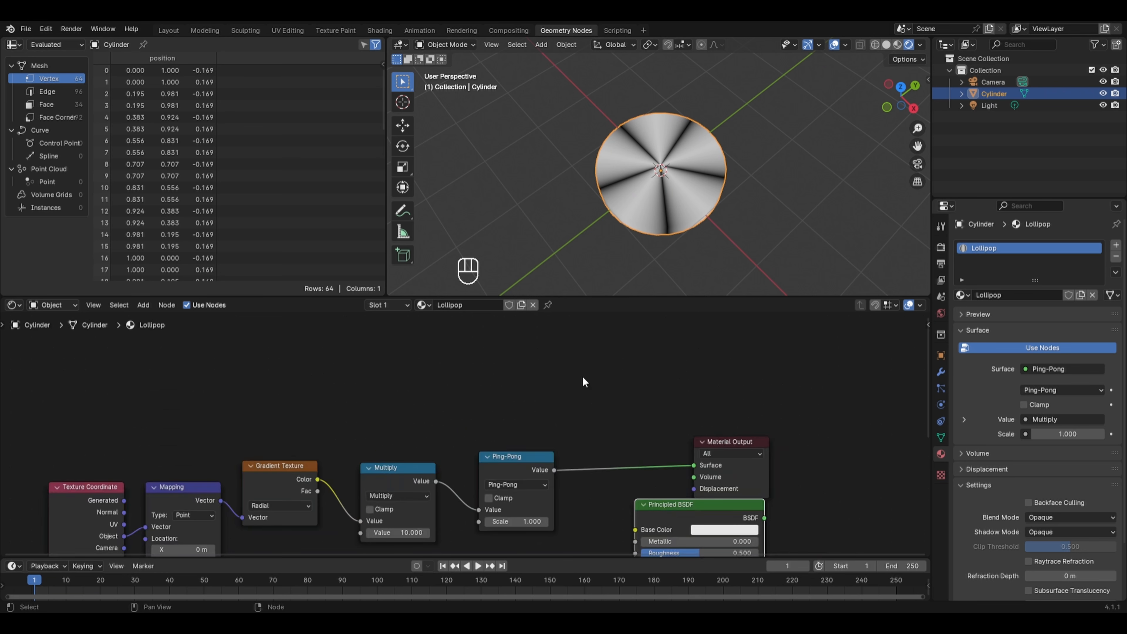
key(shift+a)
mouse_move(553, 429)
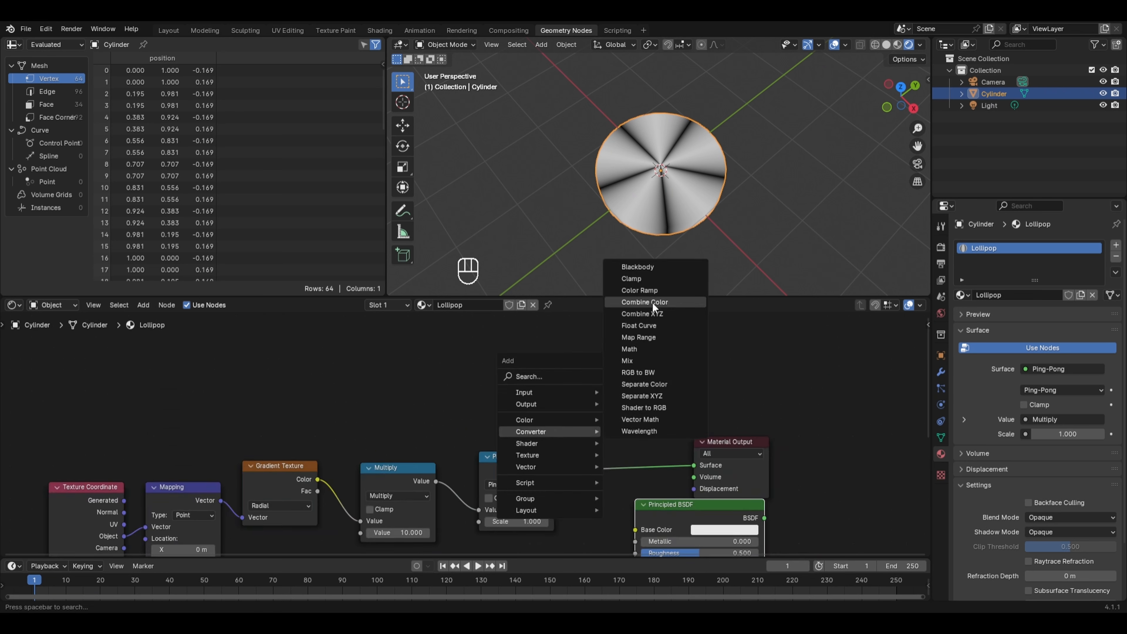
click(650, 292)
click(564, 326)
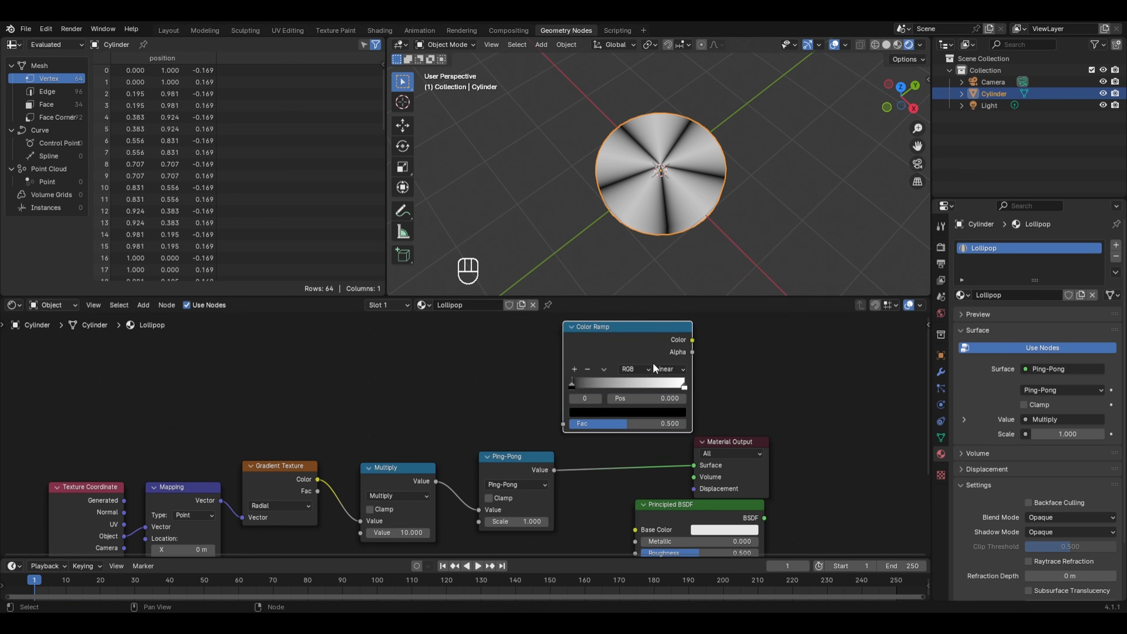
click(666, 370)
click(683, 441)
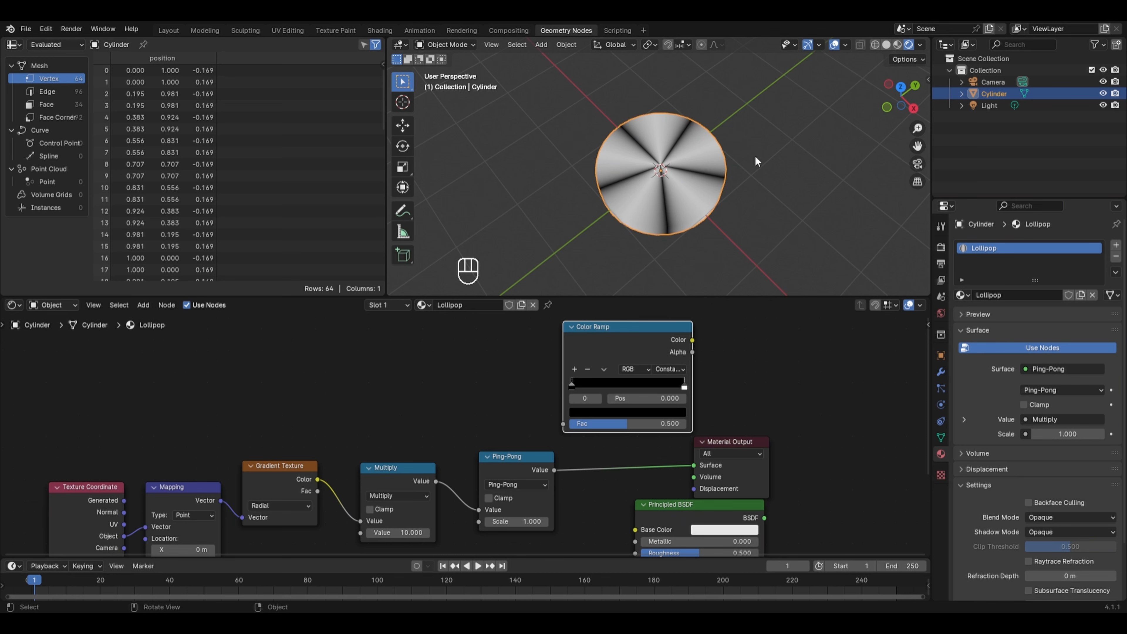
Step: Color the Color Ramp's first stop pure blue and its last stop pure green
click(603, 413)
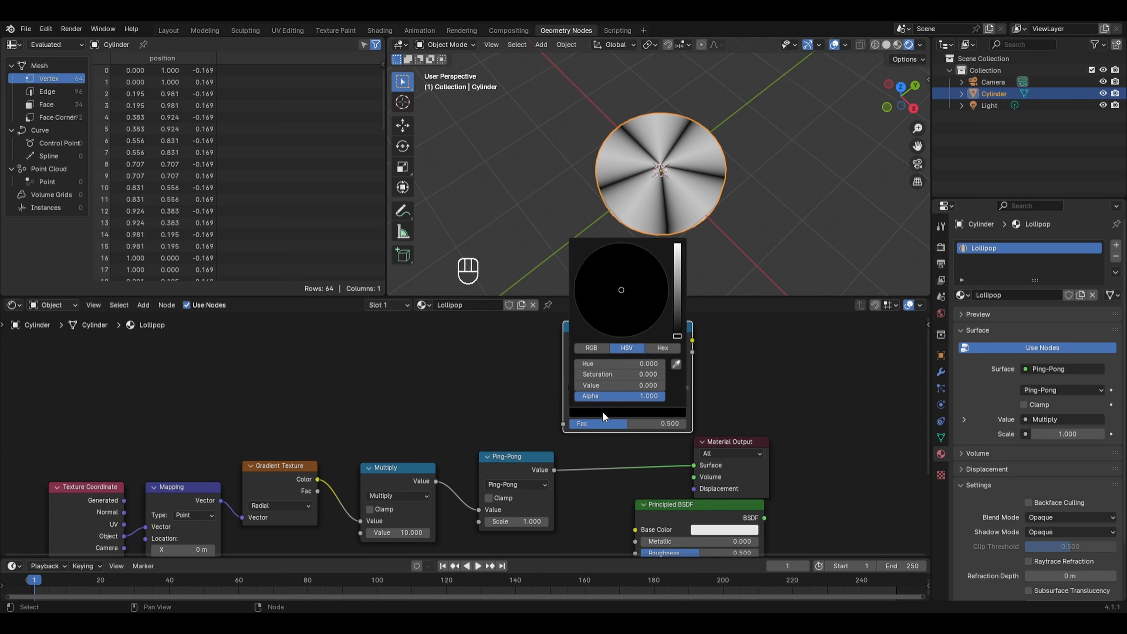
drag(678, 332, 678, 243)
drag(623, 294, 663, 268)
click(686, 386)
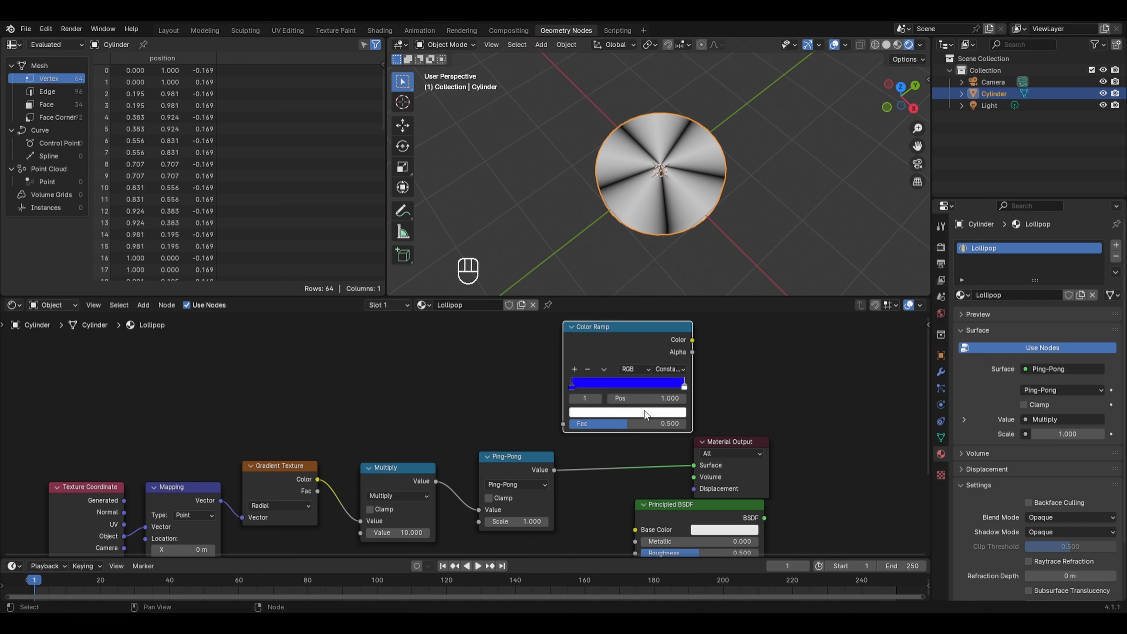
click(635, 412)
drag(616, 284, 580, 266)
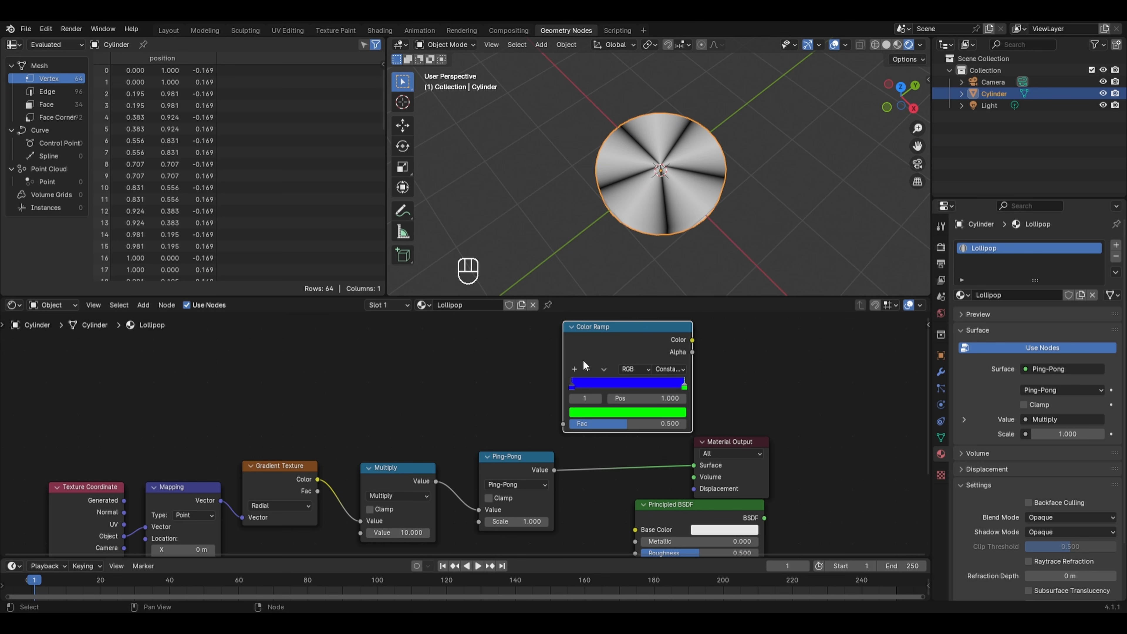
Step: Add a red middle stop to the Color Ramp and distribute its stops from the left
click(574, 369)
click(628, 415)
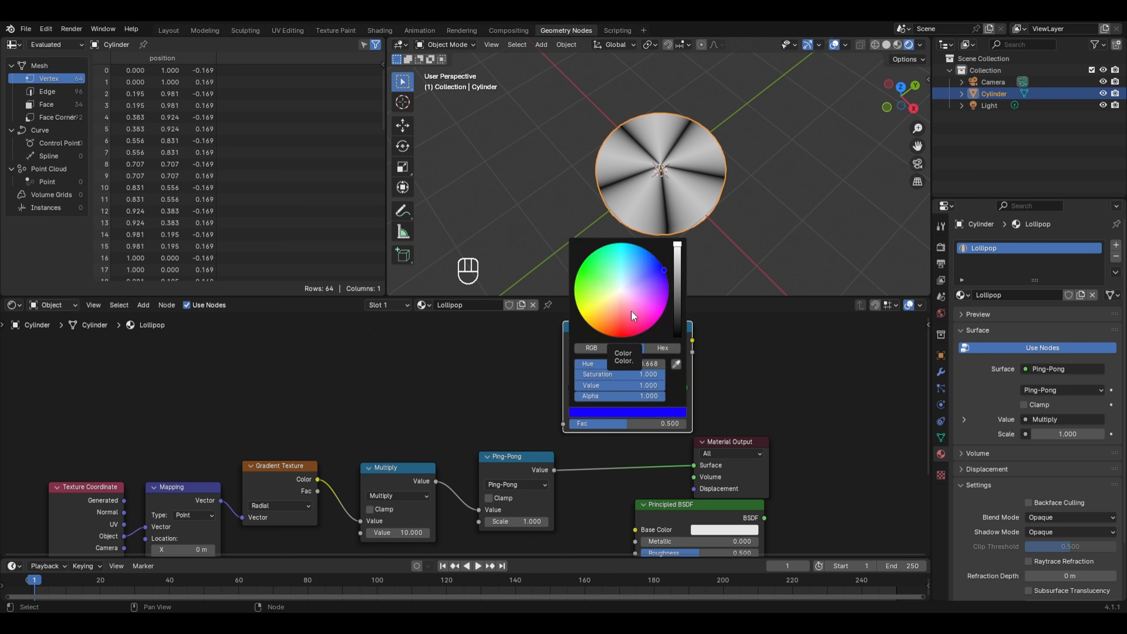
click(624, 338)
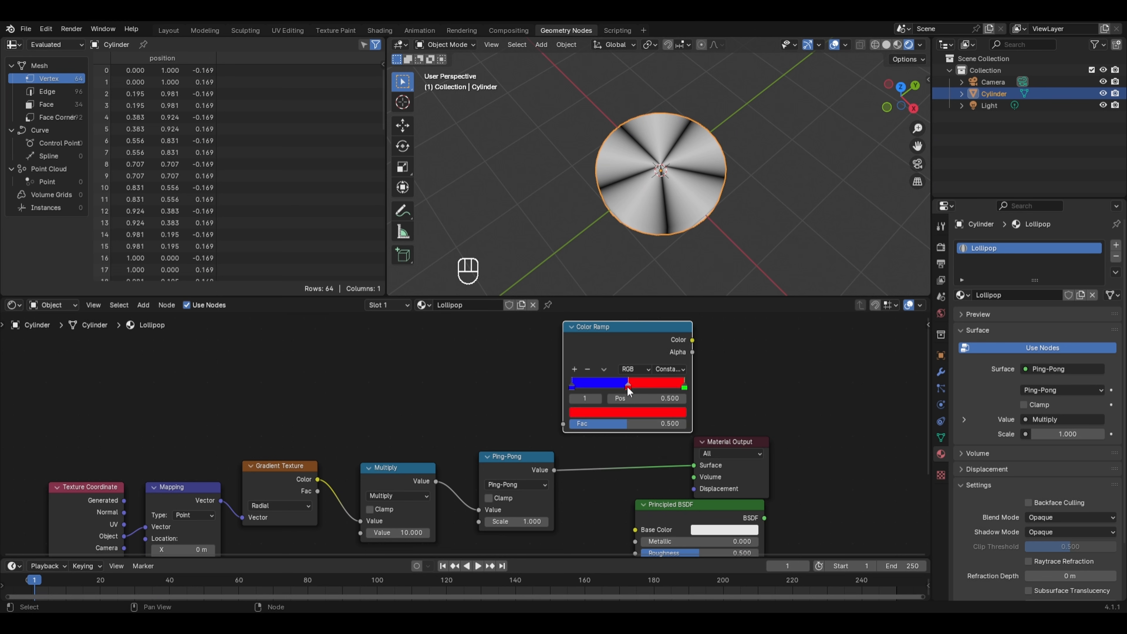
drag(630, 386, 611, 383)
mouse_move(684, 386)
mouse_down()
mouse_move(647, 382)
mouse_move(666, 382)
mouse_up()
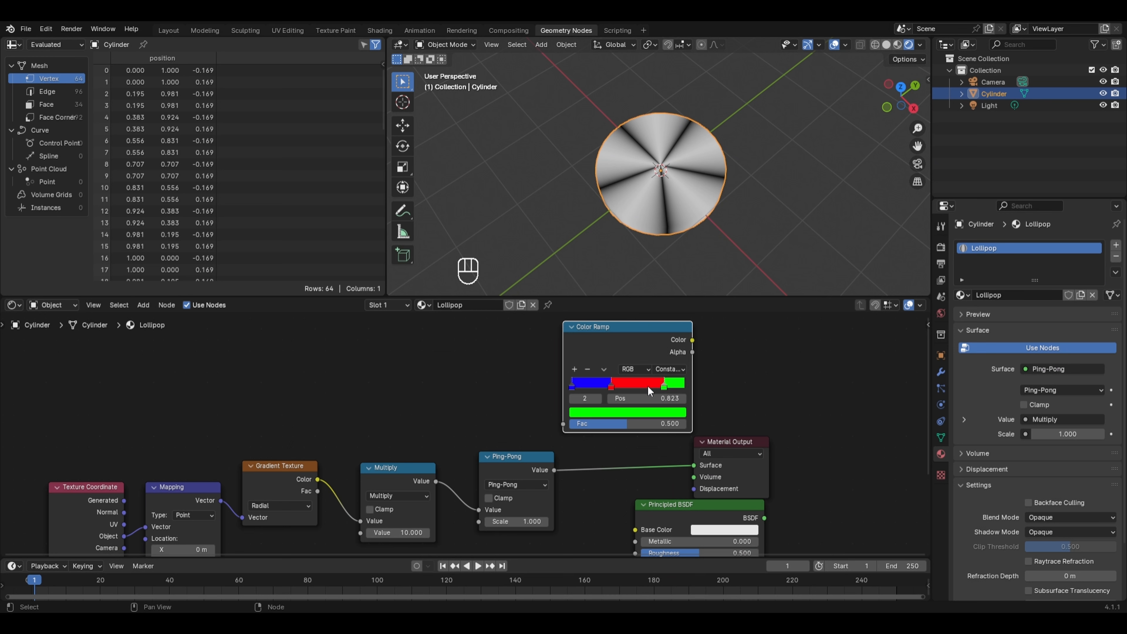
click(605, 370)
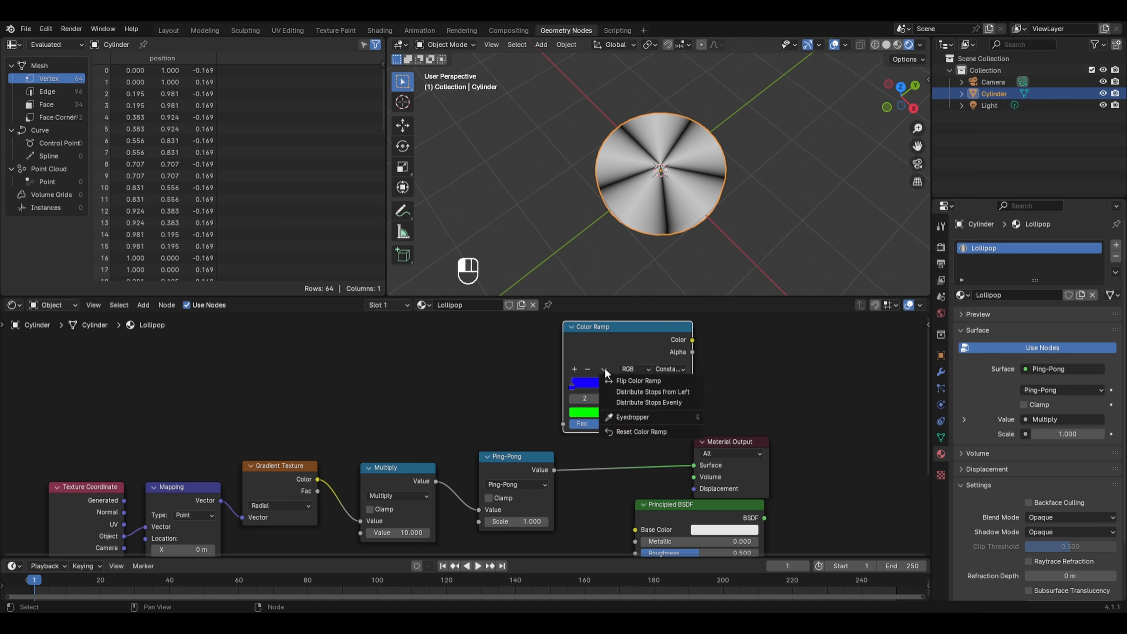
click(616, 389)
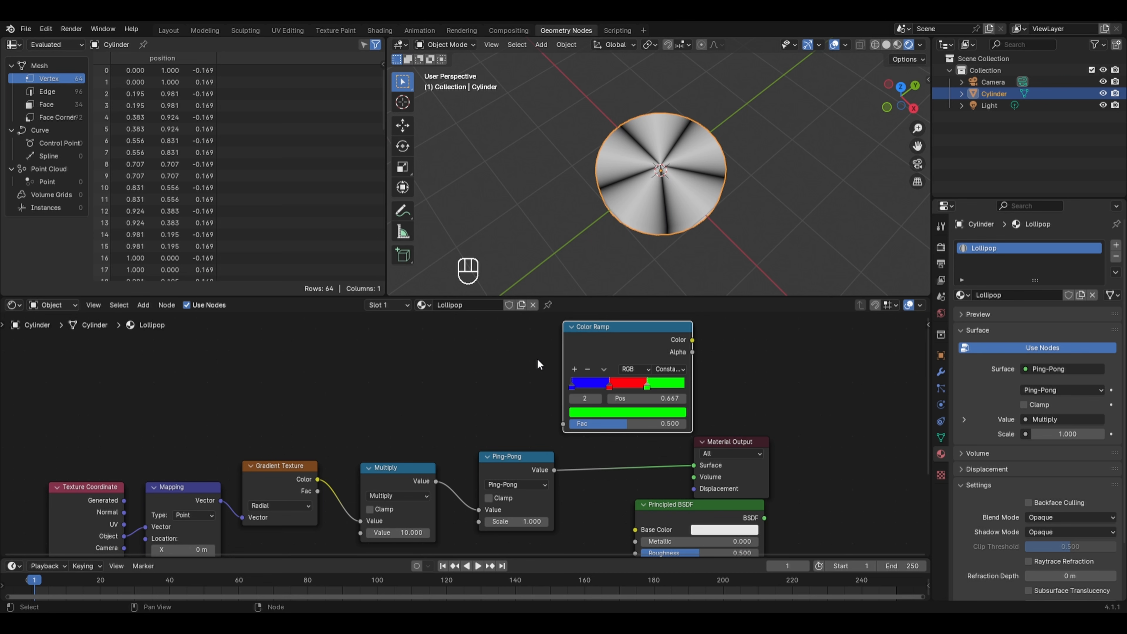
Step: Insert a second Color Ramp after the Ping-Pong node, with Constant interpolation and its white stop at position 0.386
key(shift+a)
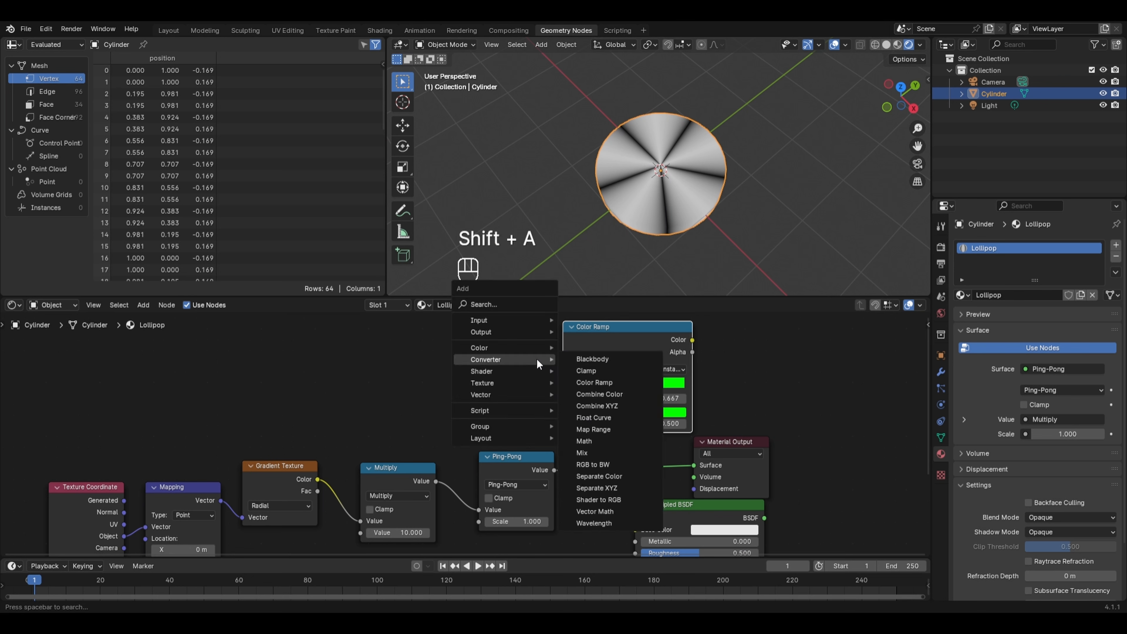
click(592, 381)
click(562, 421)
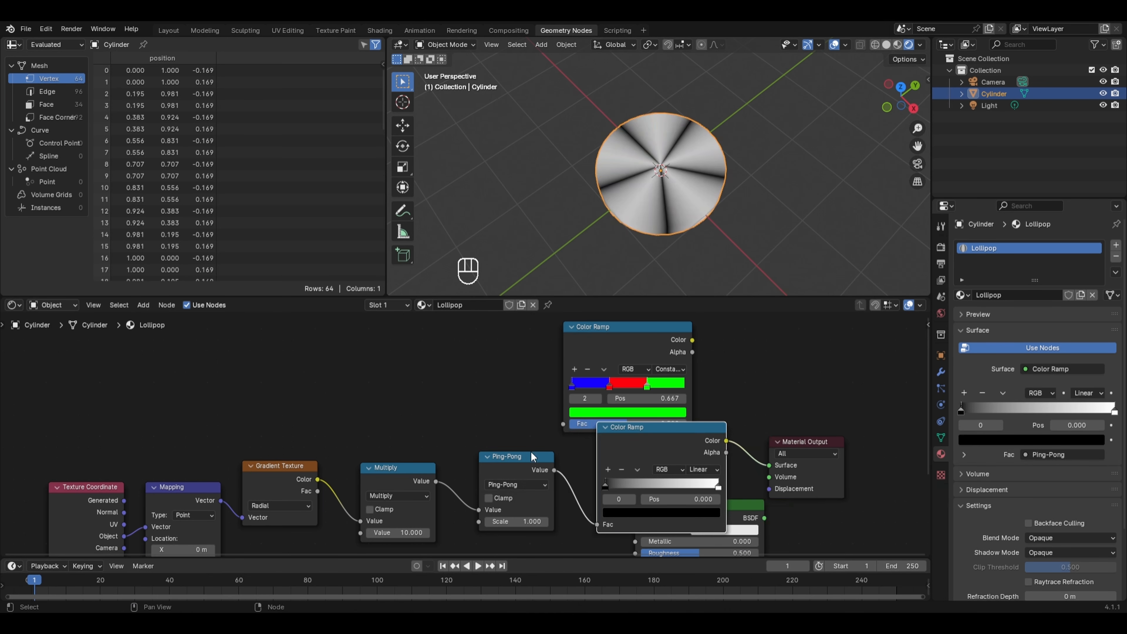
click(705, 470)
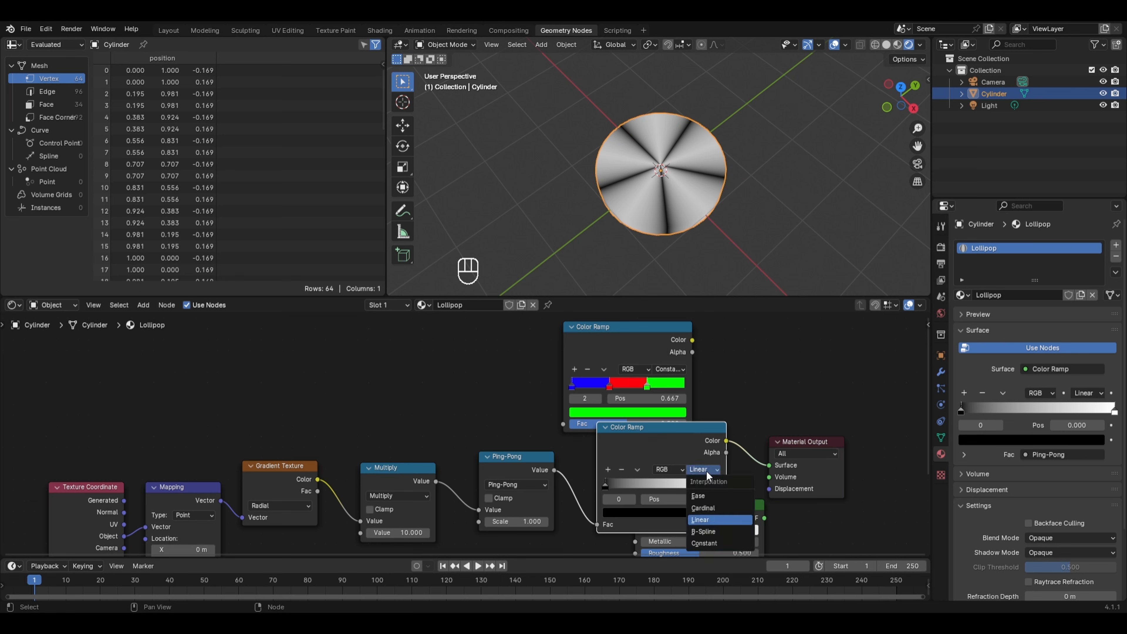
click(720, 543)
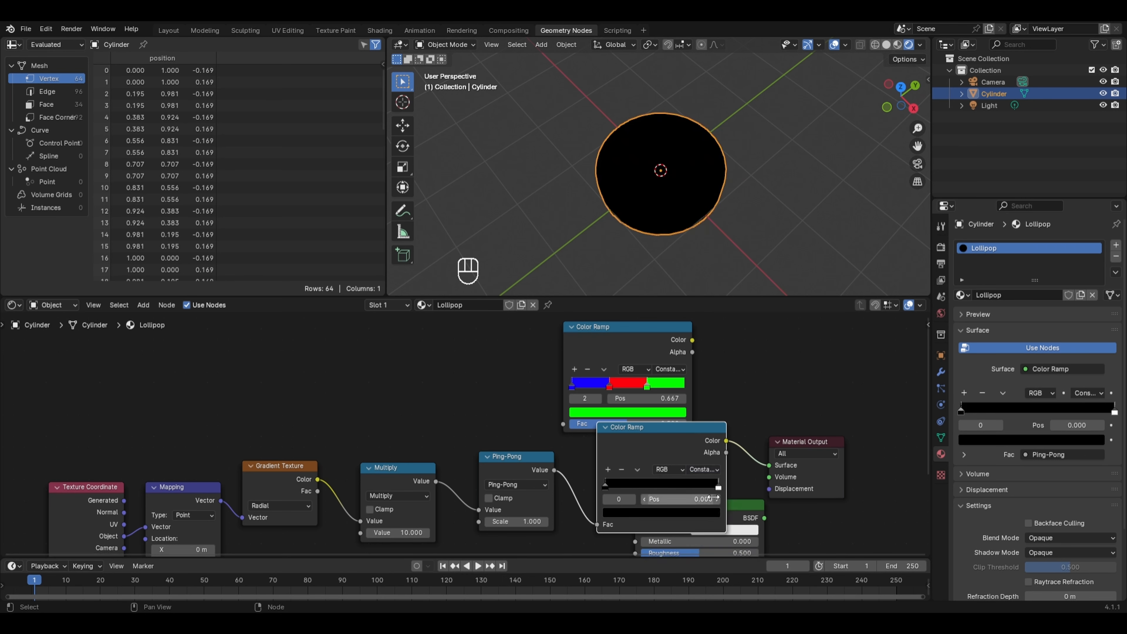
click(718, 485)
drag(718, 486, 647, 472)
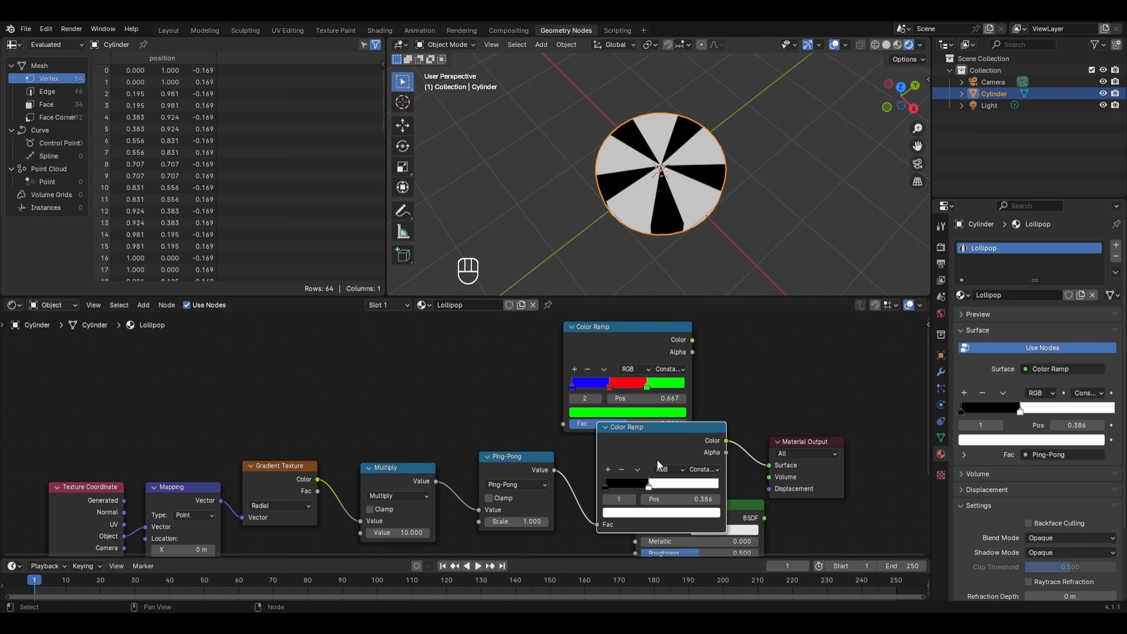
Step: Insert a Mix Color node between the black-and-white Color Ramp and the Material Output, and feed the blue-red-green ramp's color into input B
scroll(656, 463, down, 1)
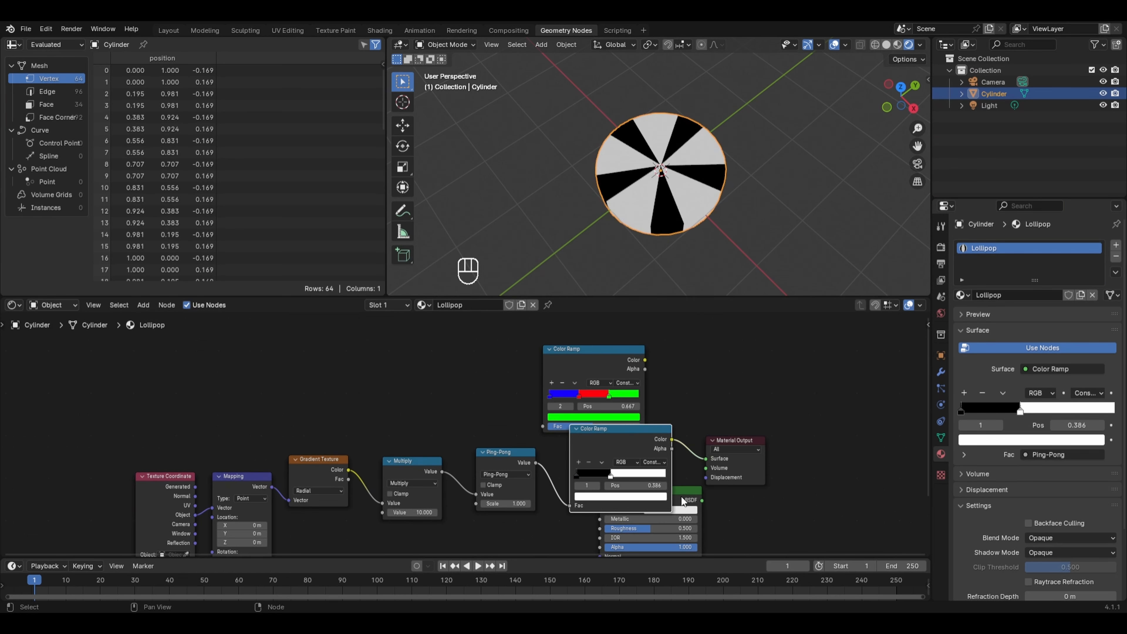
drag(682, 500, 818, 512)
drag(736, 440, 860, 432)
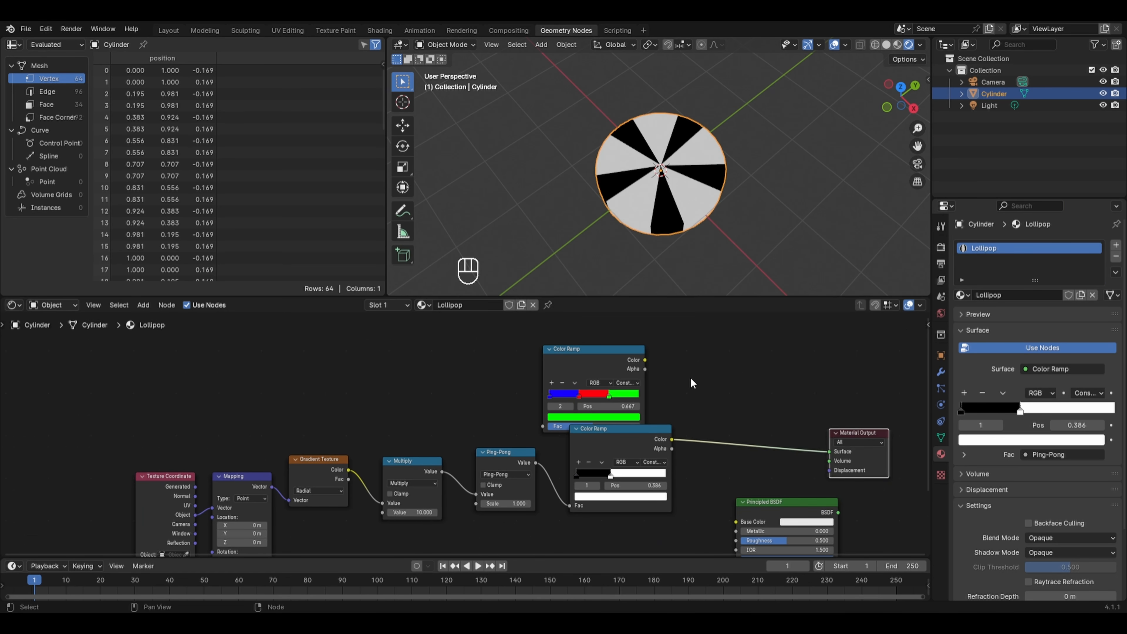
key(shift+a)
mouse_move(681, 367)
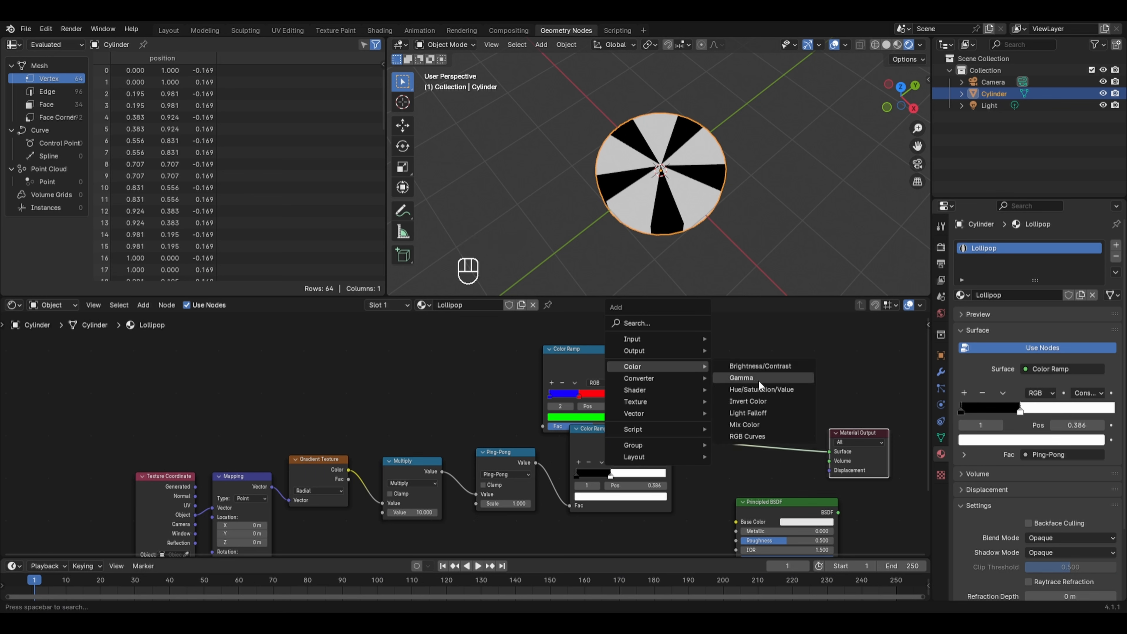
click(753, 425)
click(744, 399)
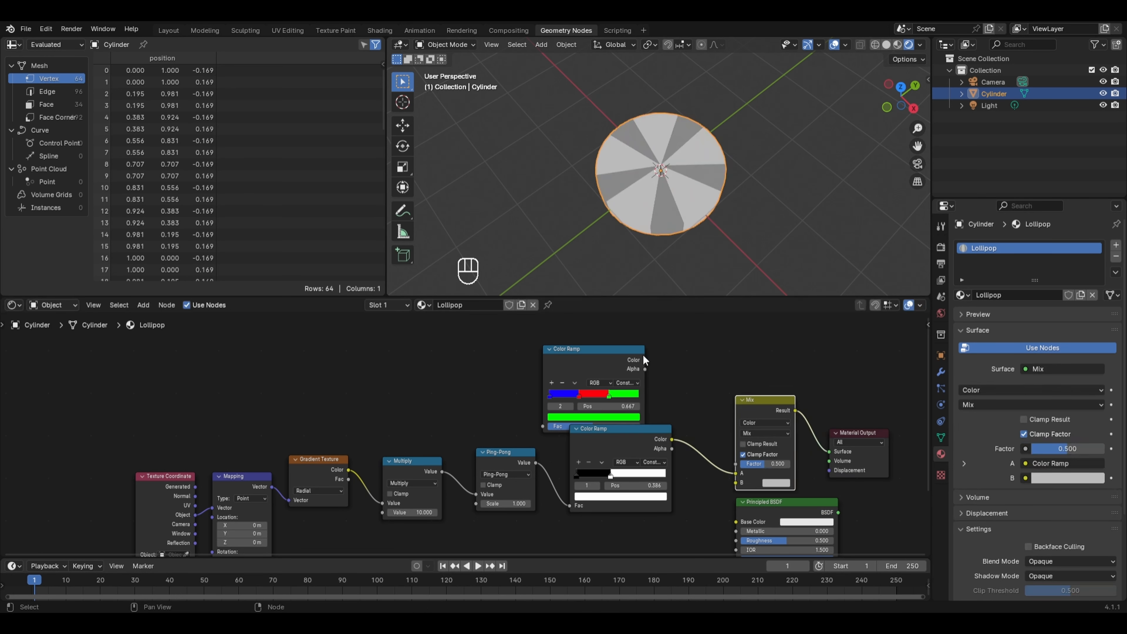
drag(645, 359, 736, 483)
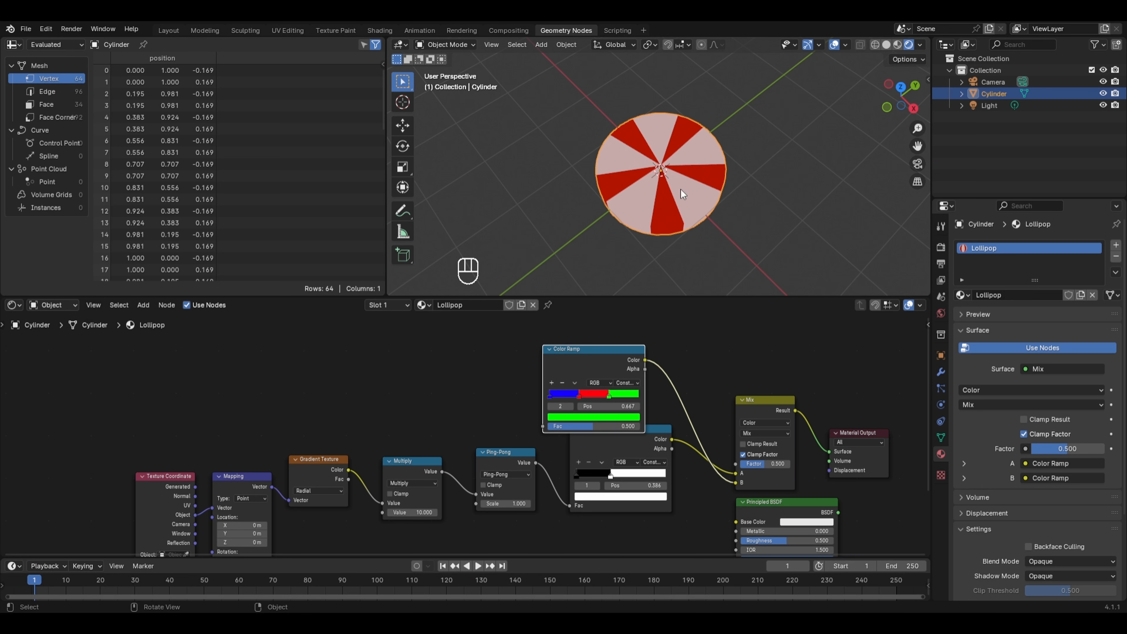
Step: Duplicate the striped cylinder beside the original to compare their colors, and delete the copy
key(shift+d)
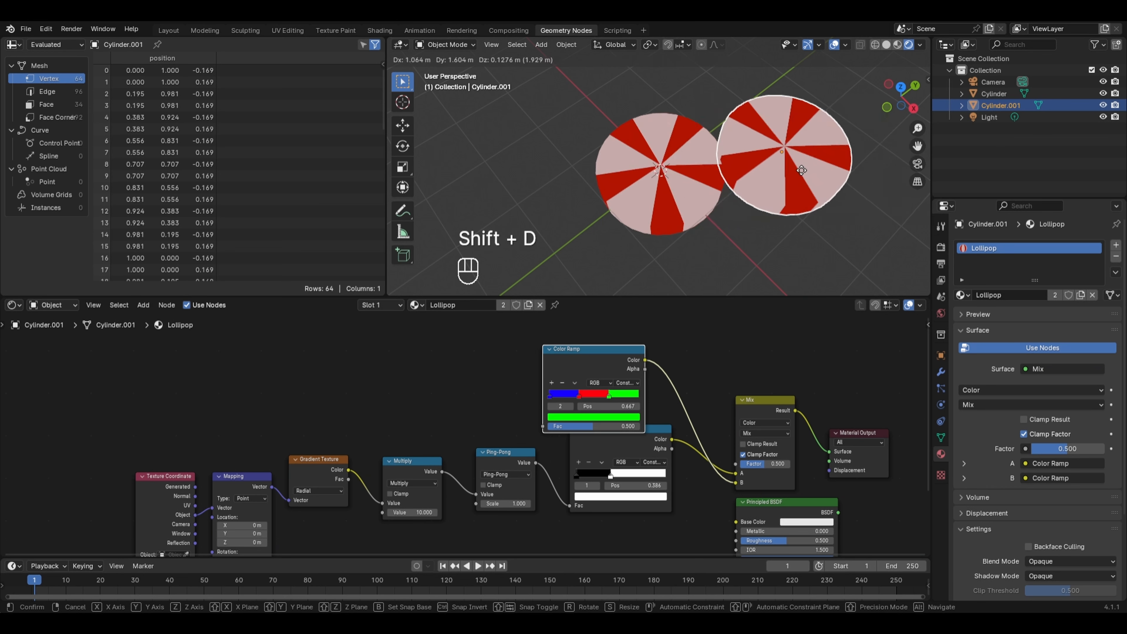
click(728, 157)
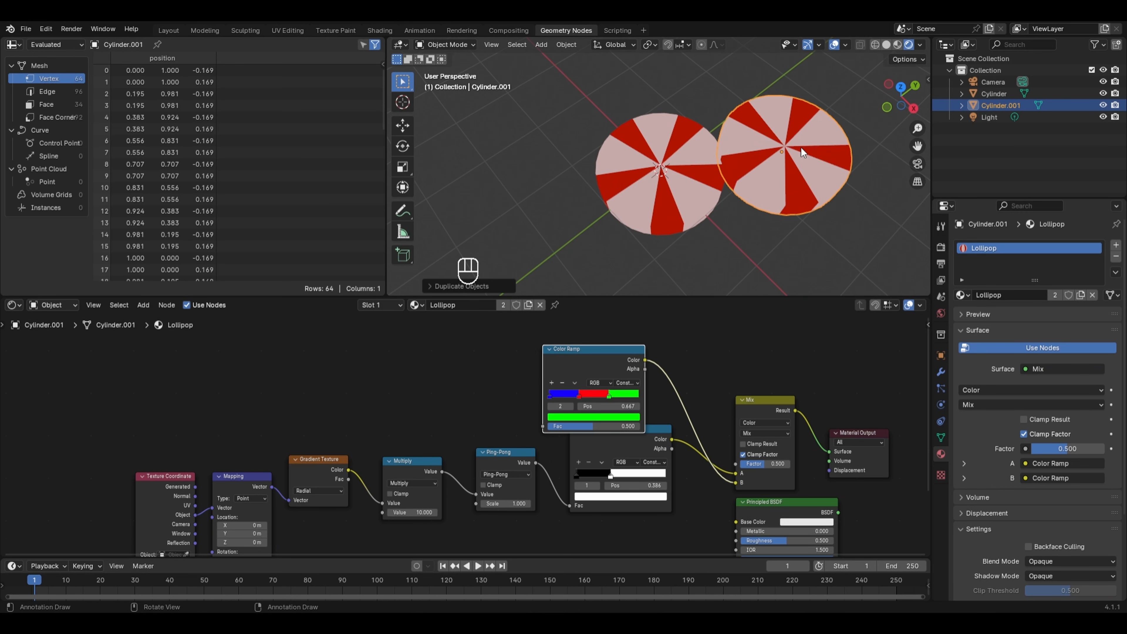
key(x)
click(770, 146)
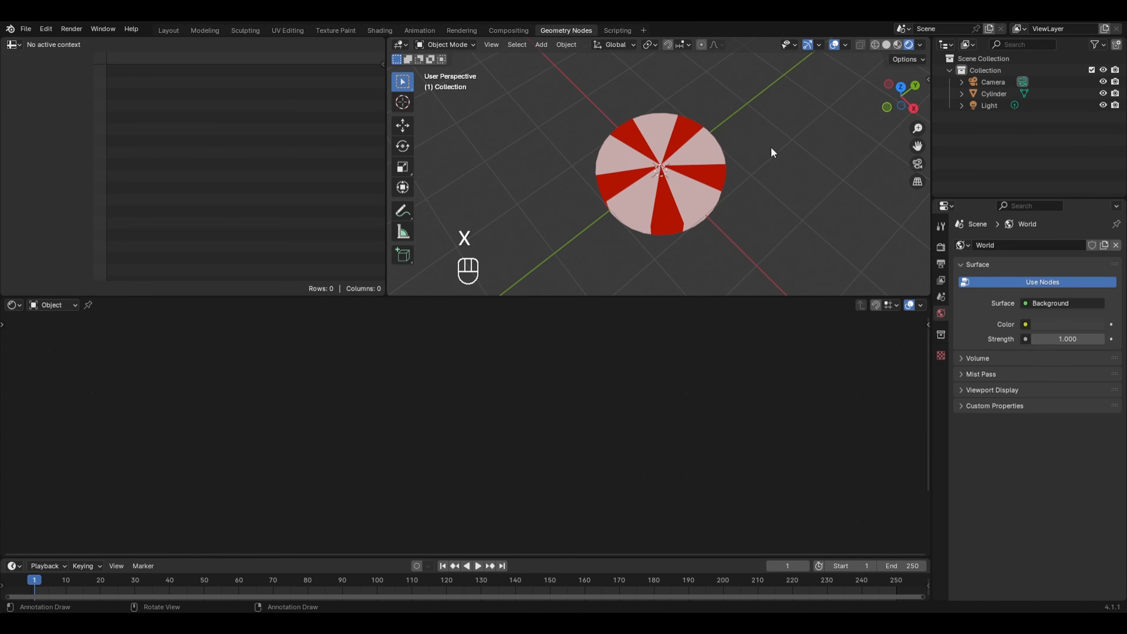
click(686, 167)
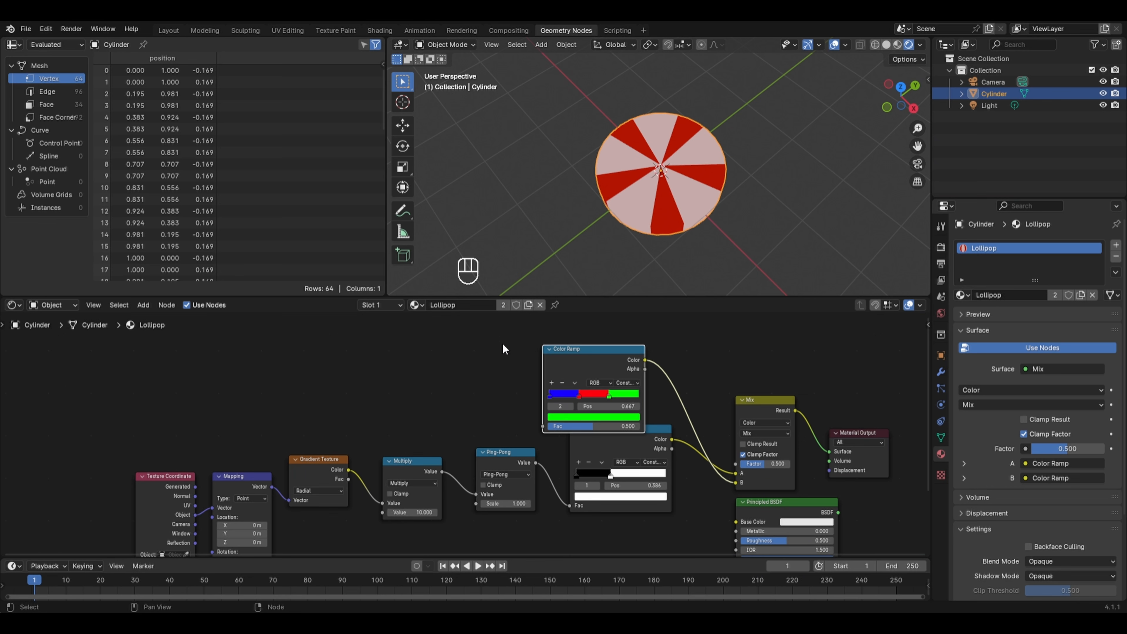
Step: Add an Object Info node and connect its Random output to the Fac input of the blue-red-green Color Ramp
key(shift+a)
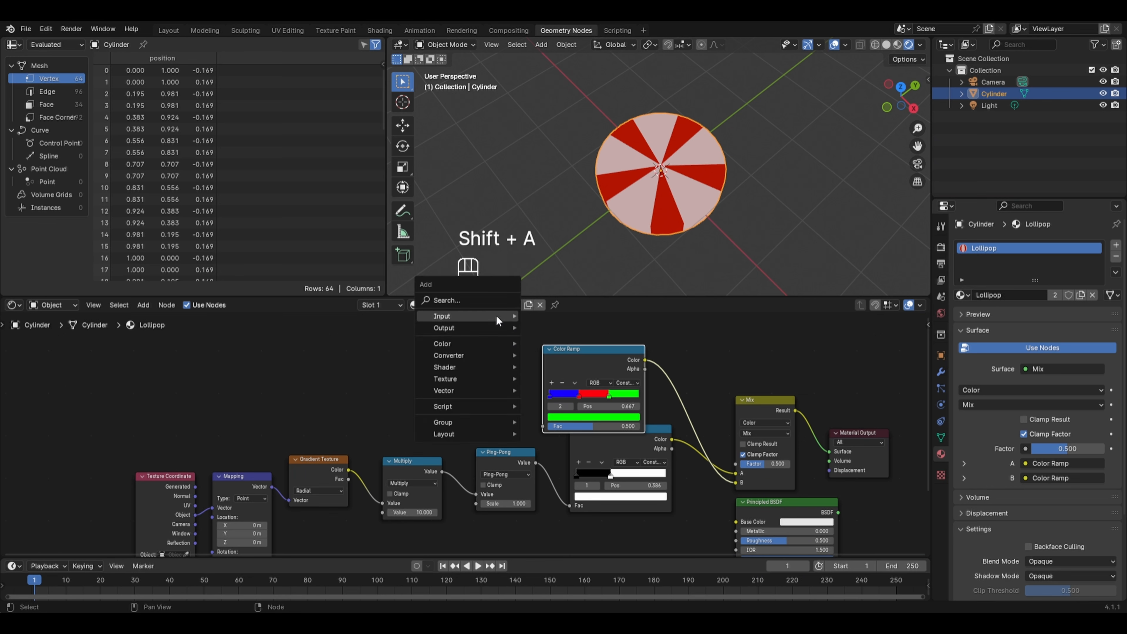
mouse_move(496, 314)
click(566, 450)
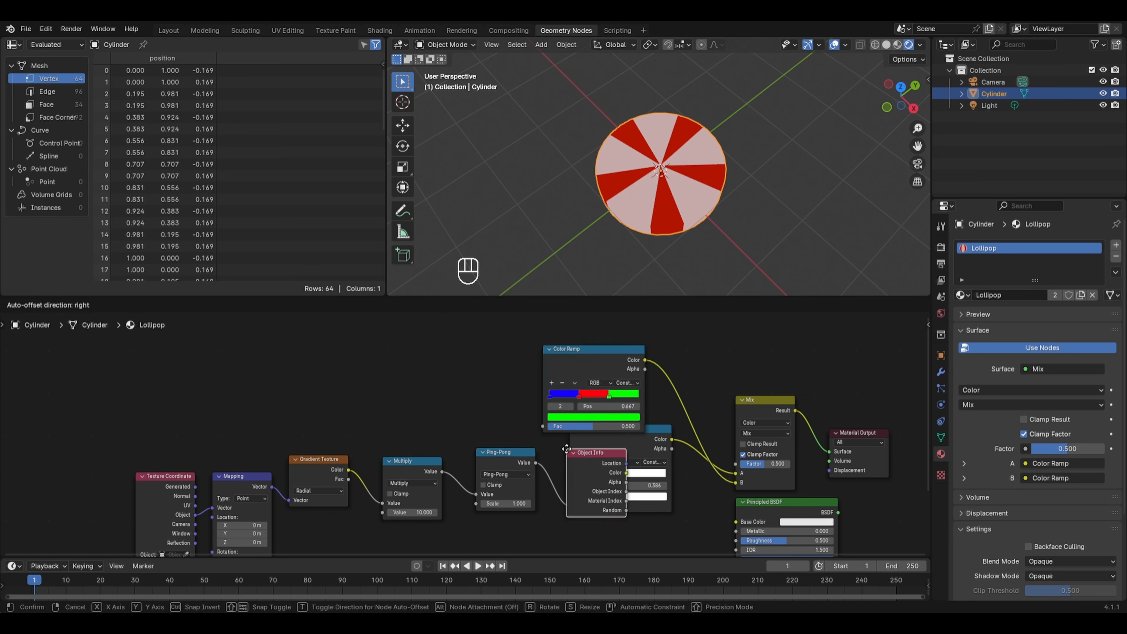
click(438, 351)
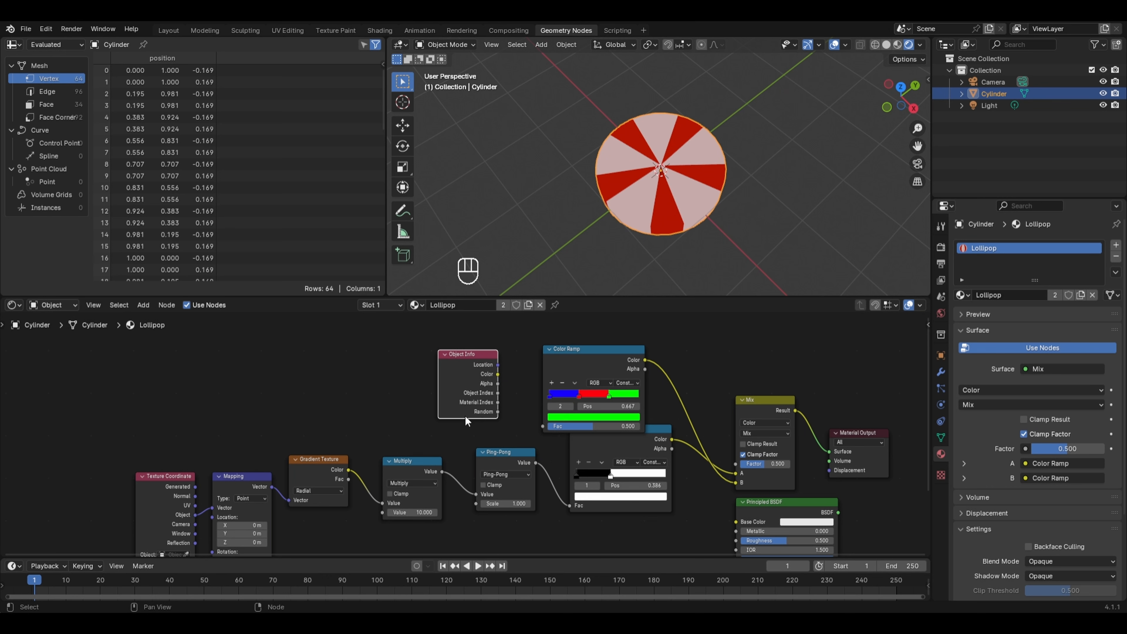
drag(497, 411, 542, 426)
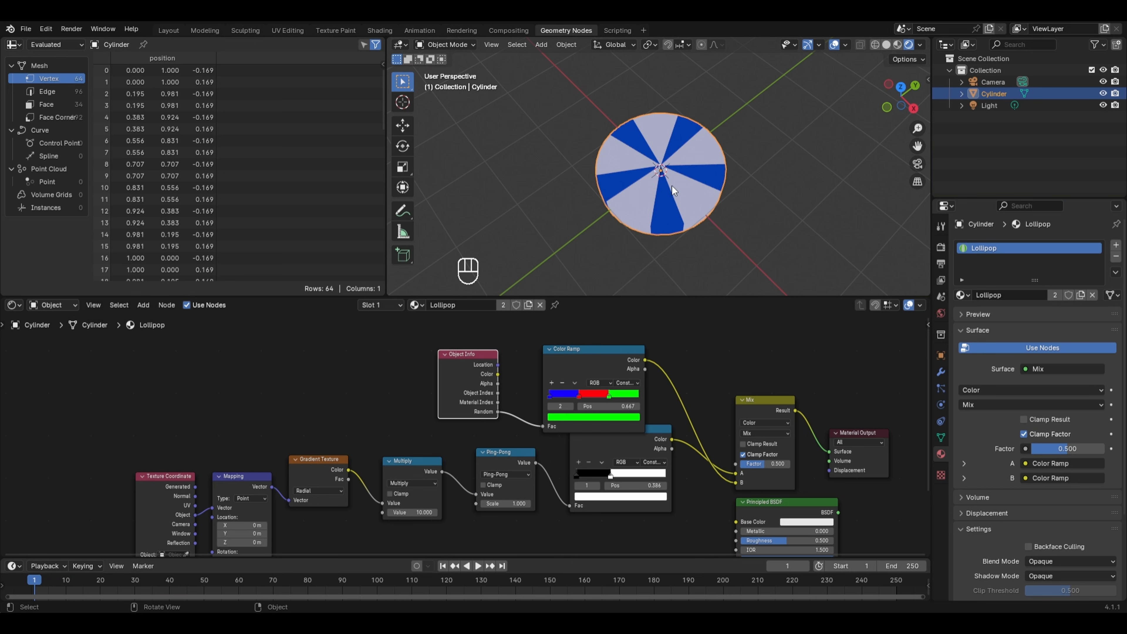
Step: Test the per-object random color by placing two duplicates on either side of the cylinder, and delete both copies
key(shift+d)
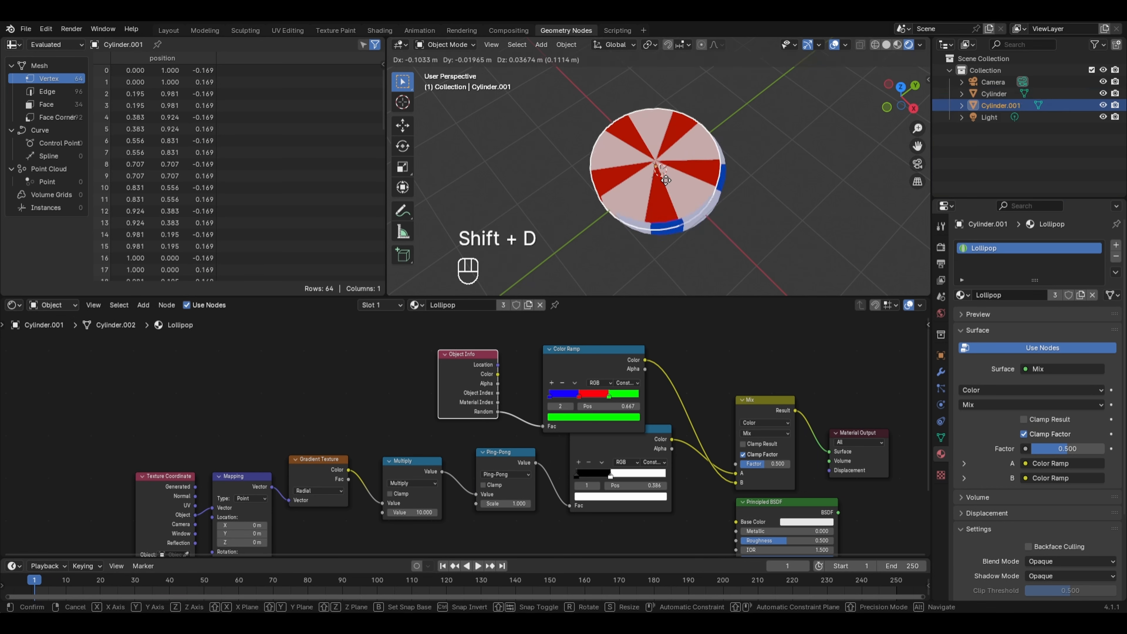
click(535, 166)
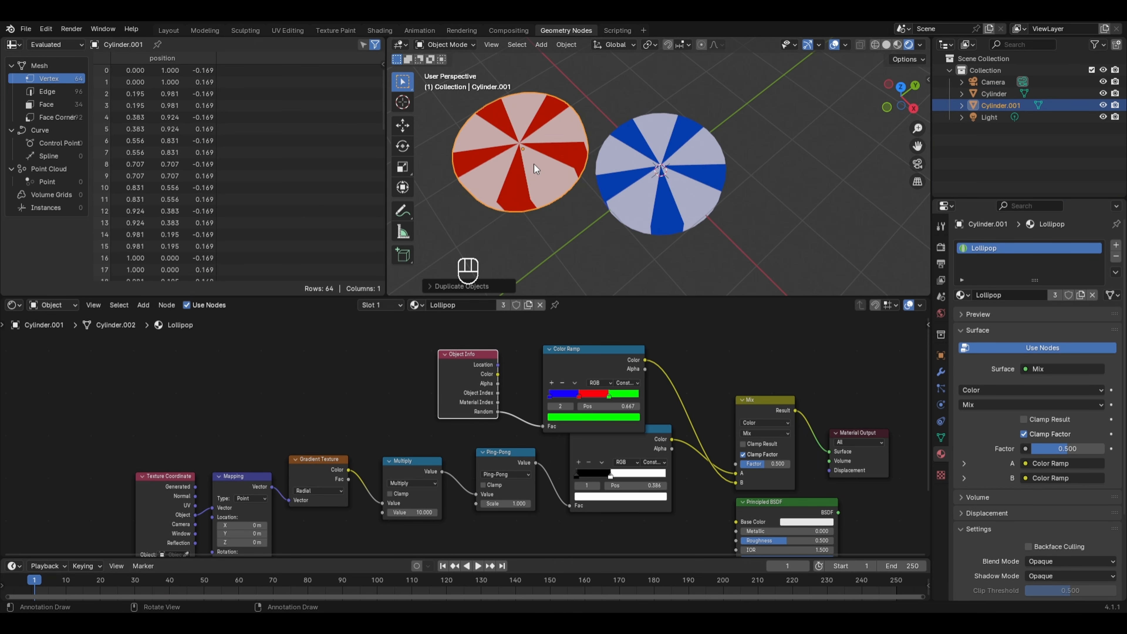
key(shift+d)
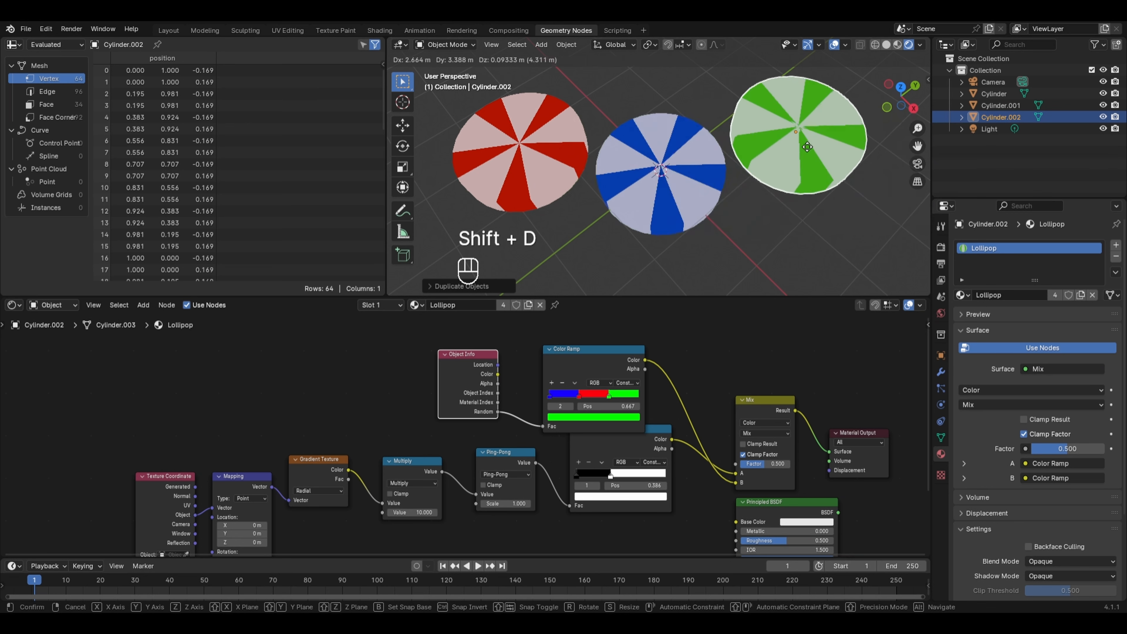
click(816, 145)
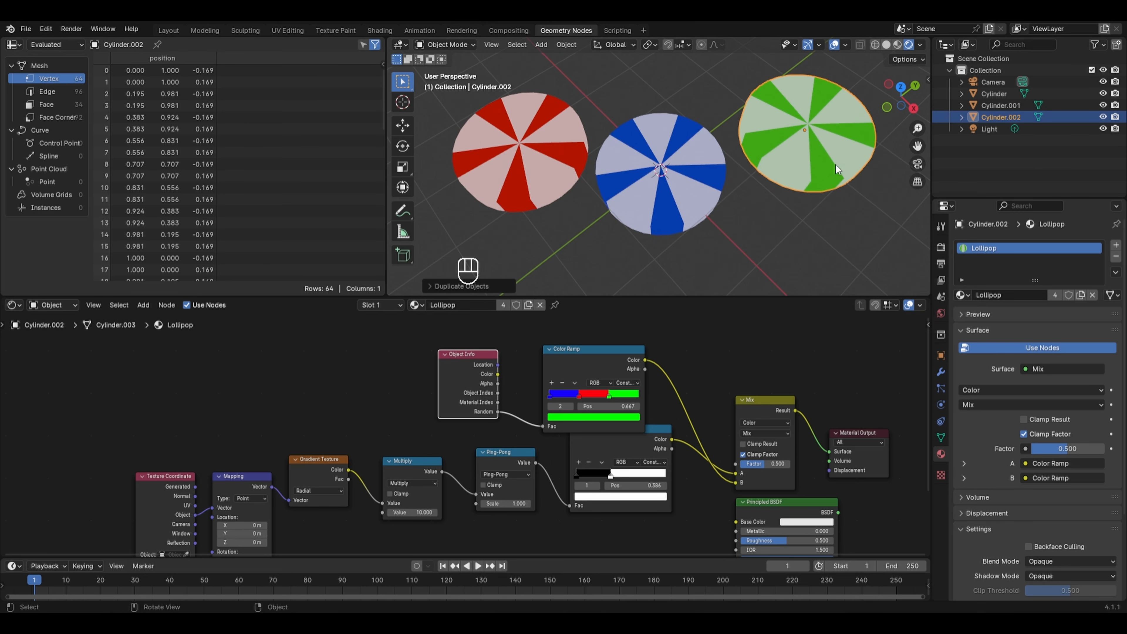
shift+click(521, 143)
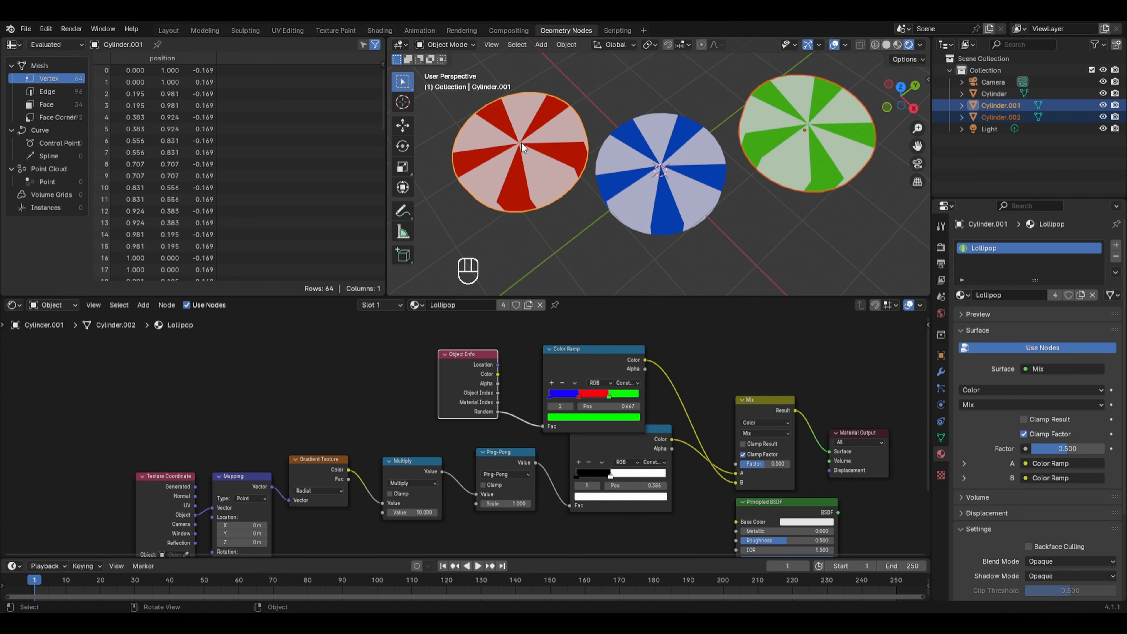
key(x)
click(521, 143)
click(634, 176)
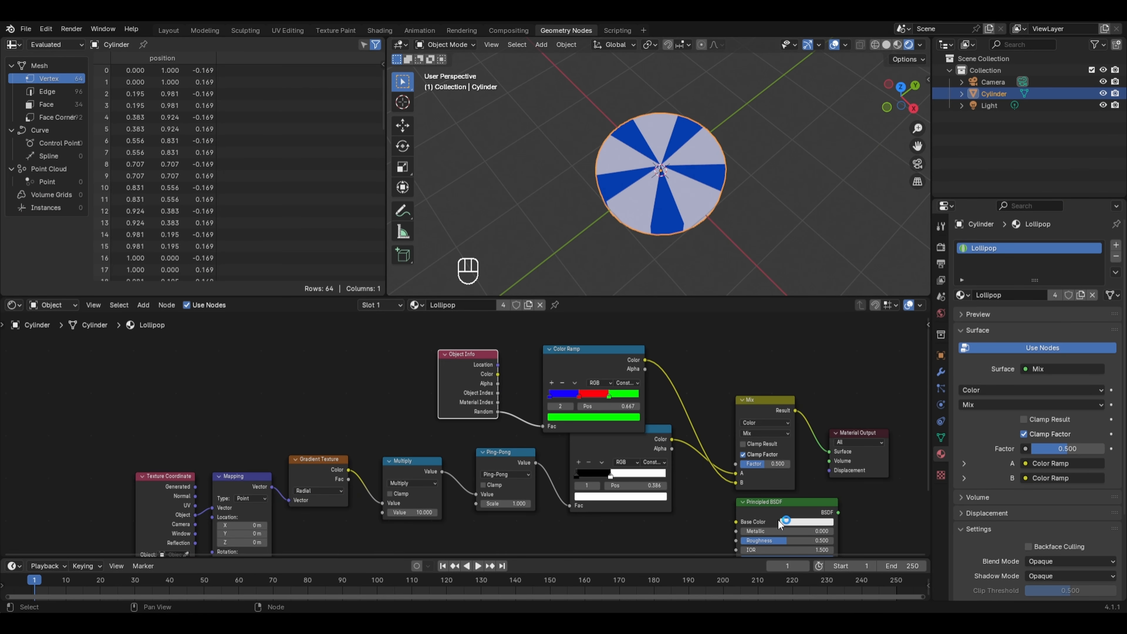
Step: Insert the Principled BSDF between the Mix node and Material Output, and feed its Normal input from a new Bump node
drag(755, 520, 817, 419)
middle_drag(718, 499, 660, 406)
key(shift+a)
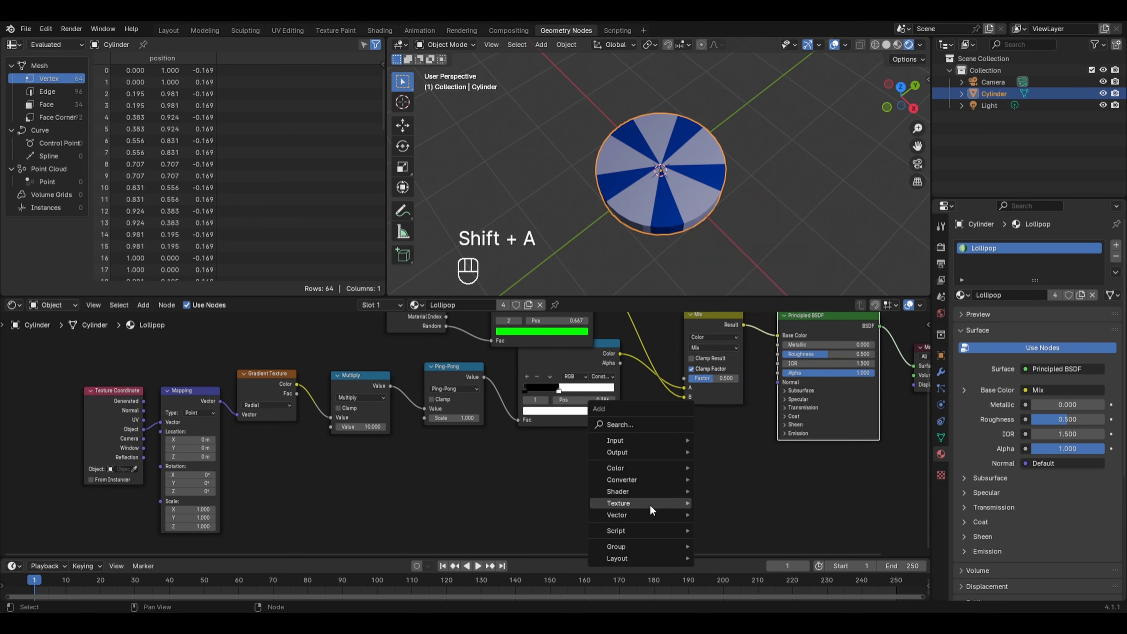
mouse_move(619, 513)
click(745, 421)
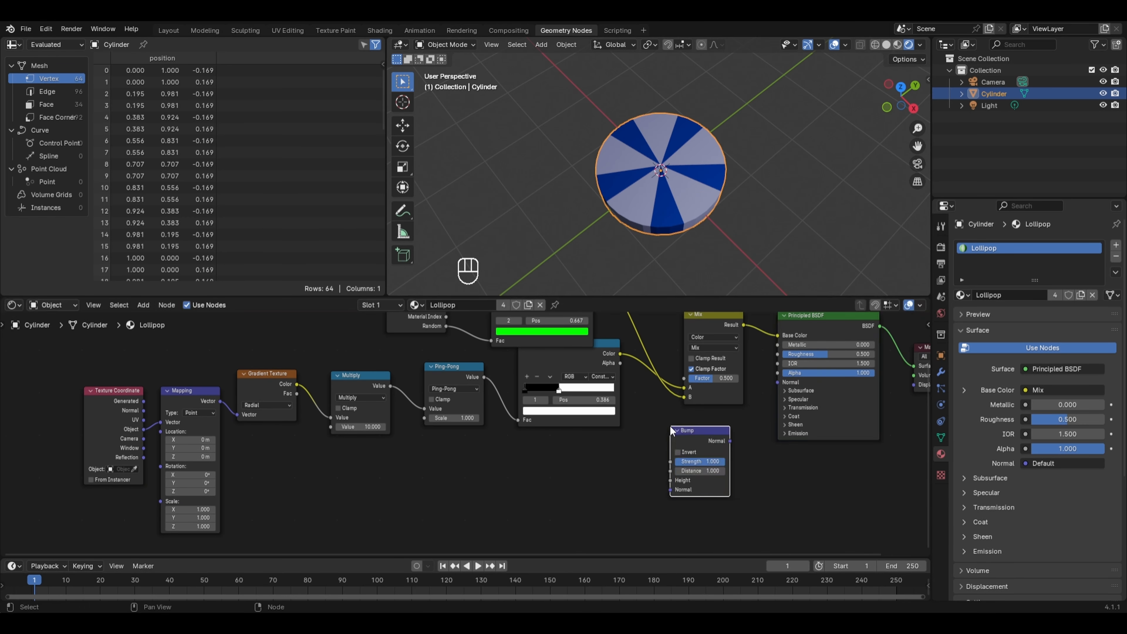
drag(730, 440, 735, 437)
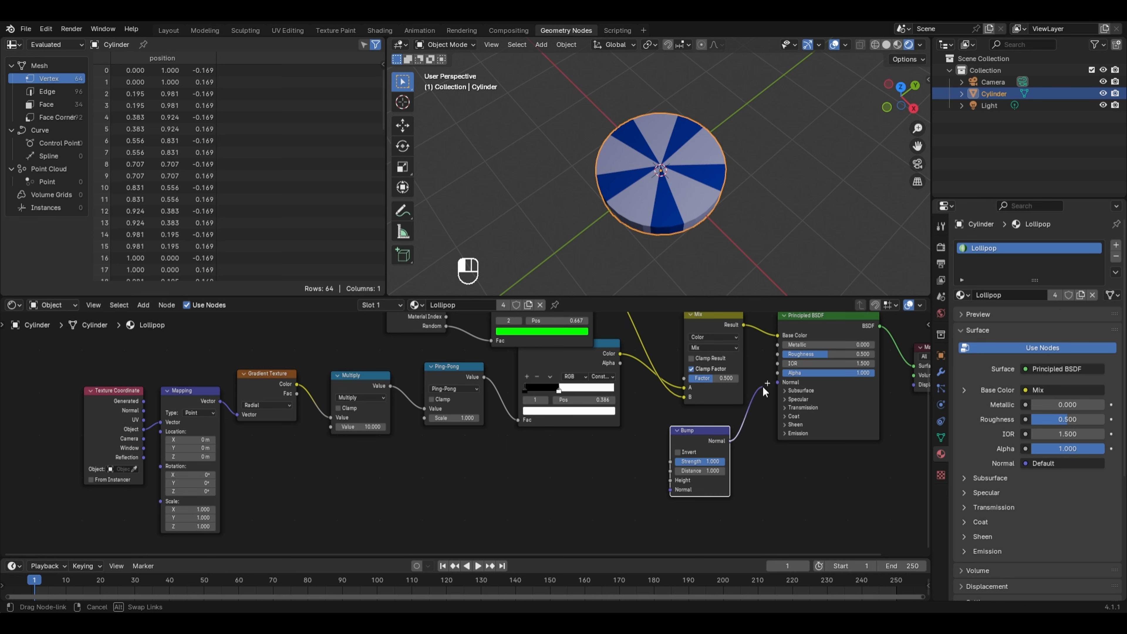
drag(762, 386, 770, 384)
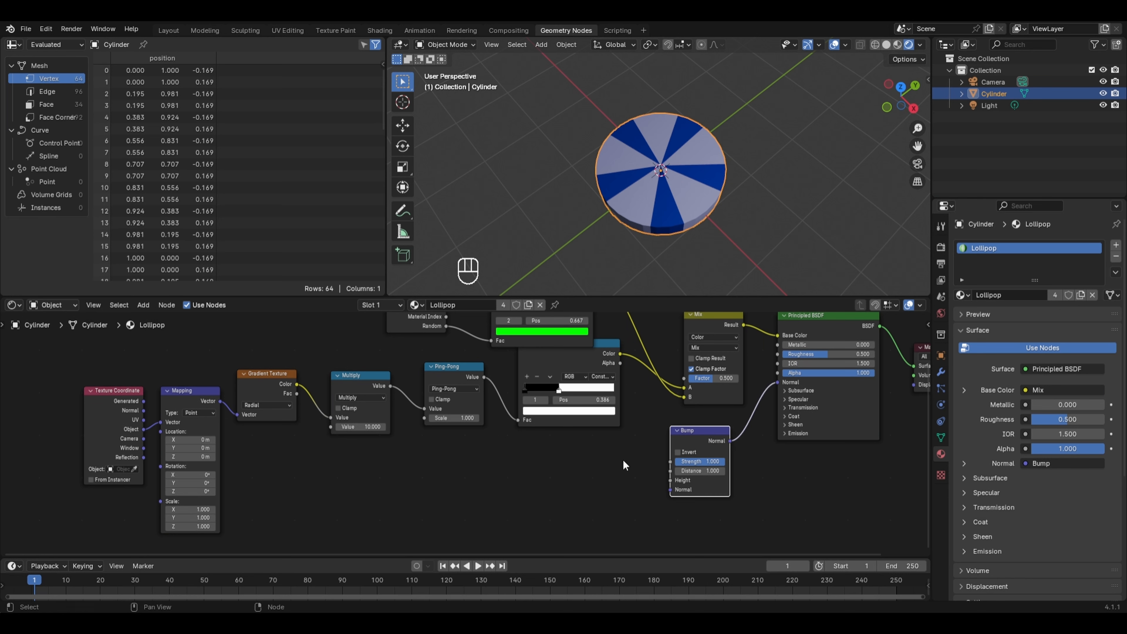
Step: Add a Noise Texture driven by the Texture Coordinate's Object output, and connect its Fac output to the Bump node's Height
key(shift+a)
mouse_move(604, 450)
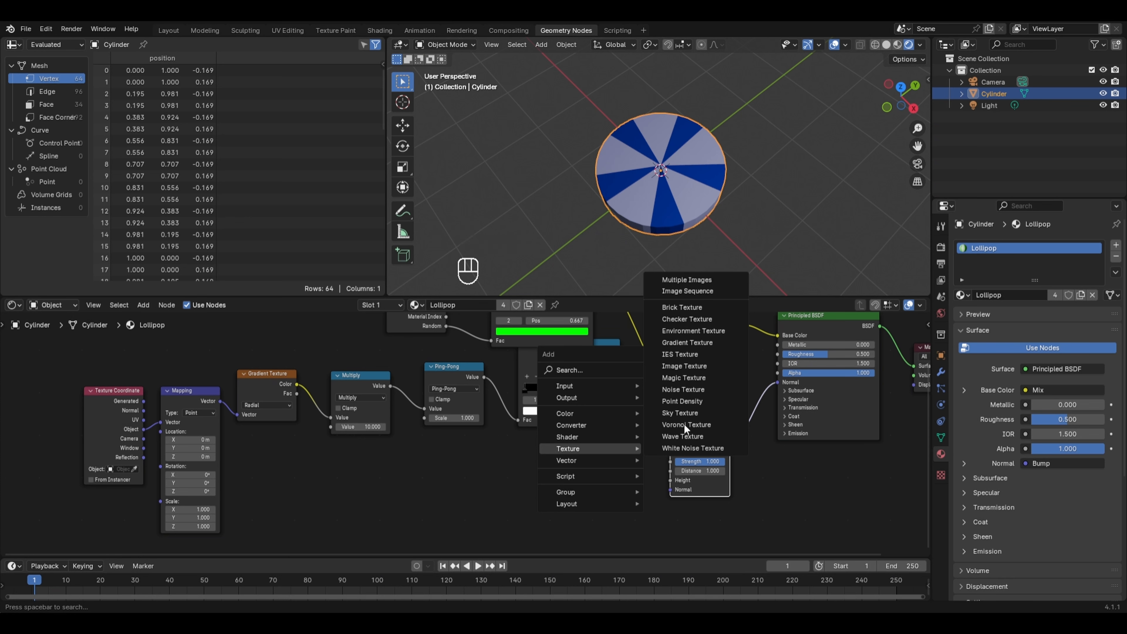
click(683, 389)
click(582, 429)
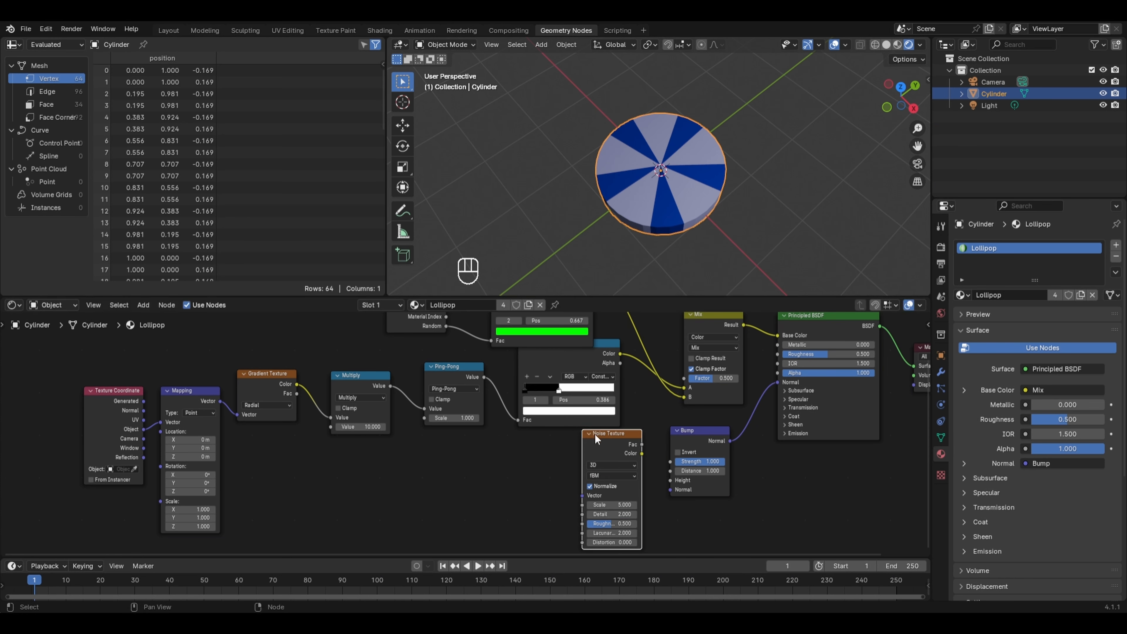
drag(642, 444, 670, 480)
click(133, 426)
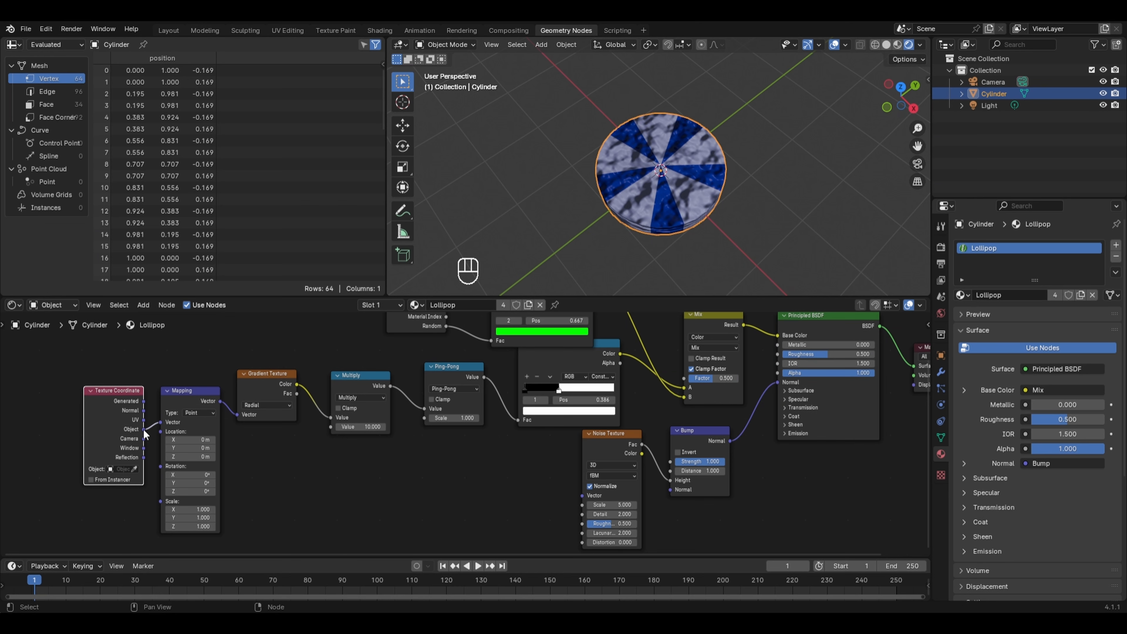
drag(144, 429, 586, 472)
Step: Set the Noise Texture's Scale to 14.2 and the Bump node's Strength to 0.05
scroll(705, 379, up, 3)
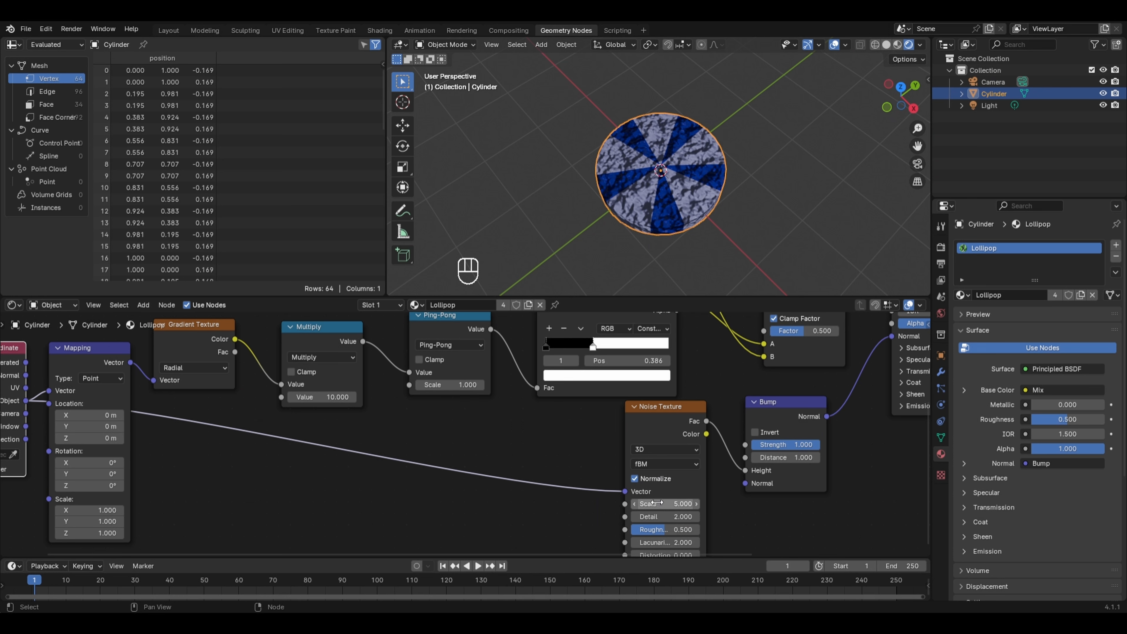
drag(659, 504, 709, 504)
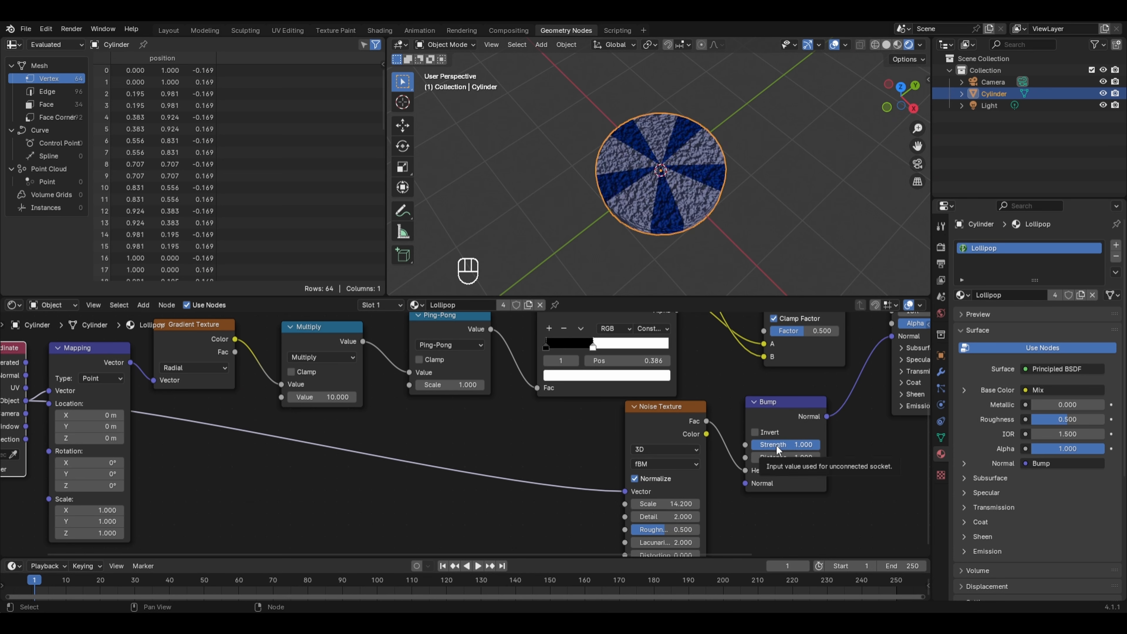
drag(776, 444, 717, 445)
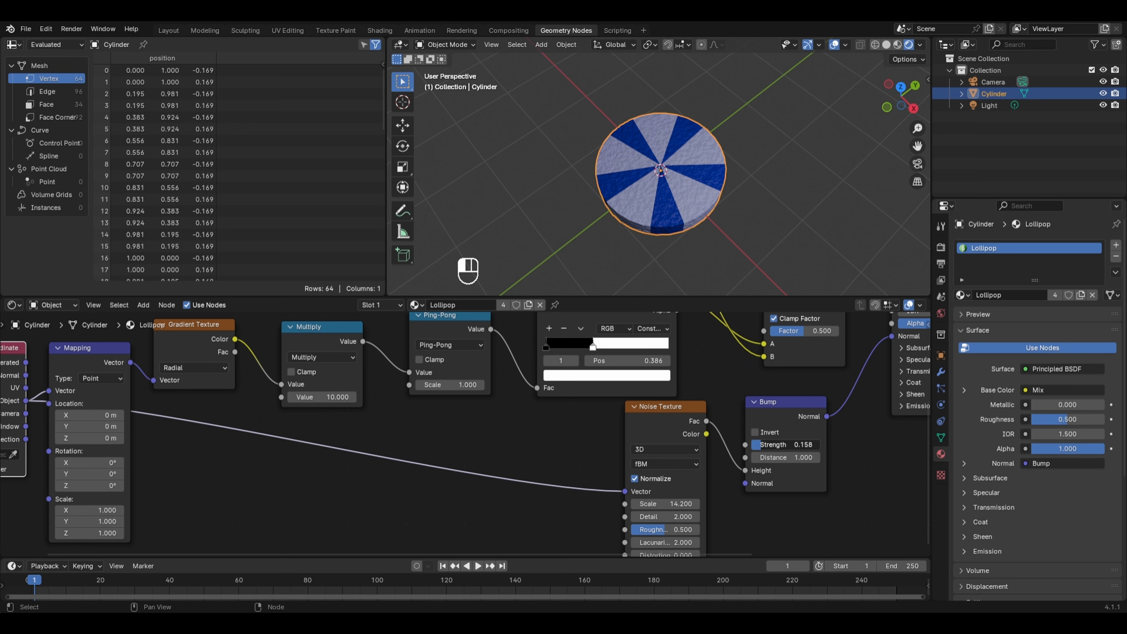
double_click(764, 445)
text(.05)
key(Return)
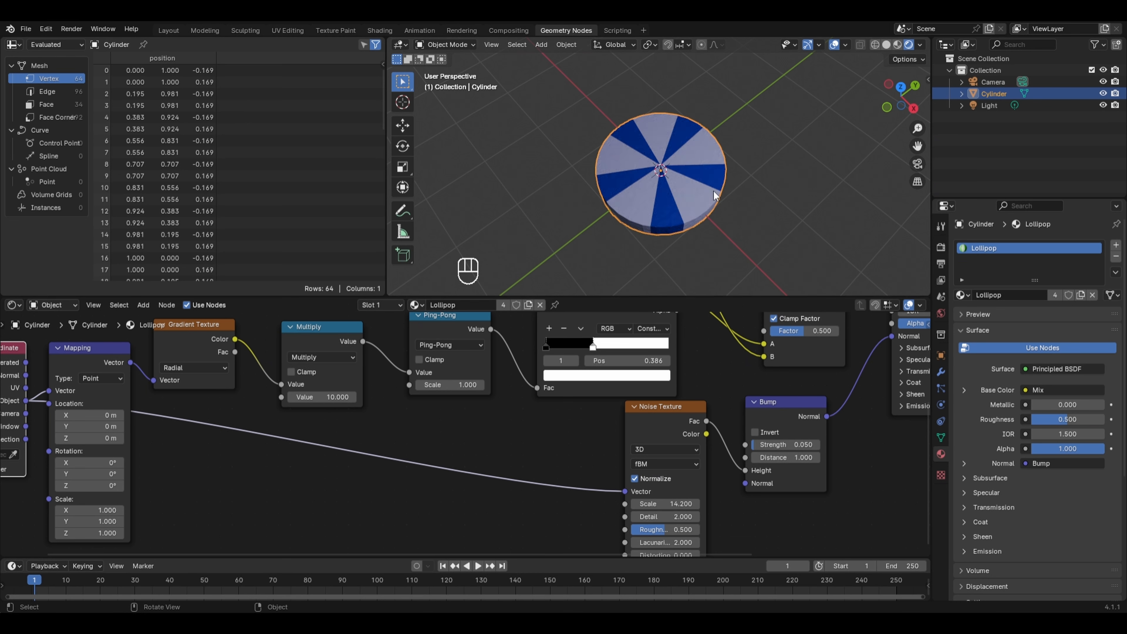
Step: Lower the Principled BSDF's Roughness to 0.077 for a glossy candy surface
key(KP_7)
scroll(722, 191, up, 2)
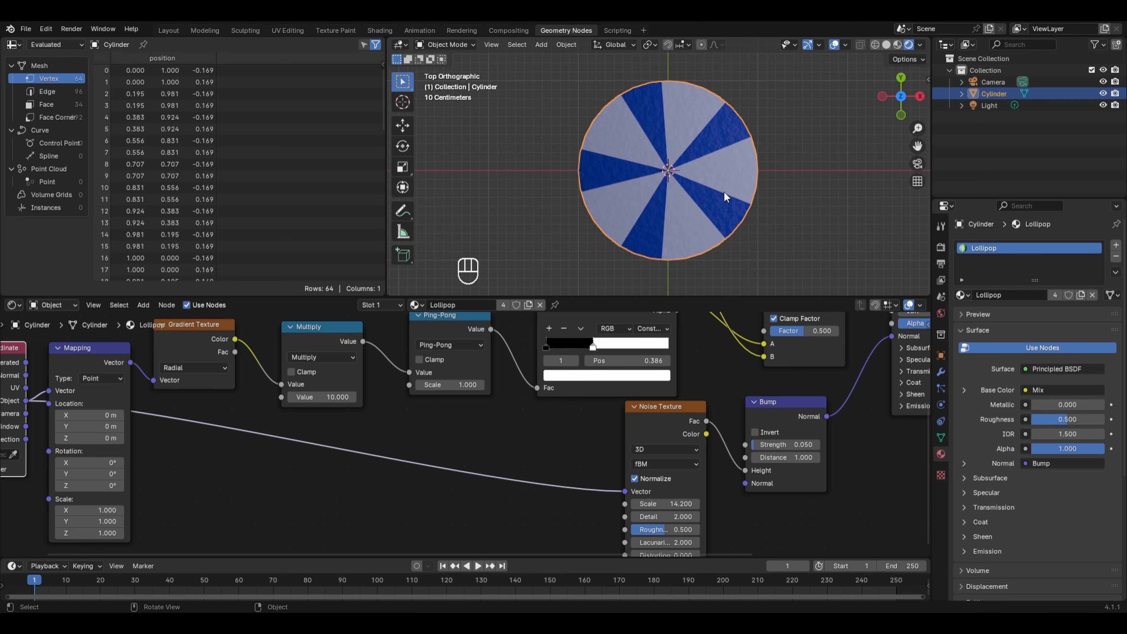
middle_drag(858, 370, 626, 494)
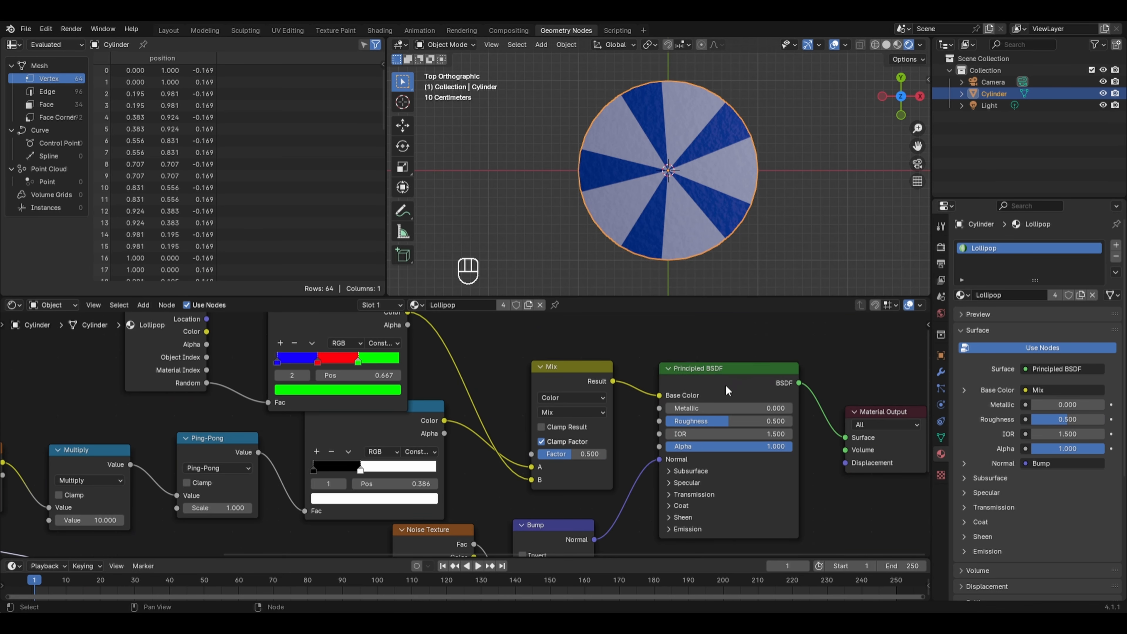
drag(749, 420, 696, 421)
Step: Add a second cylinder inside the lollipop mesh and scale it into a thin stick, excluding the Z axis
middle_drag(728, 153, 787, 165)
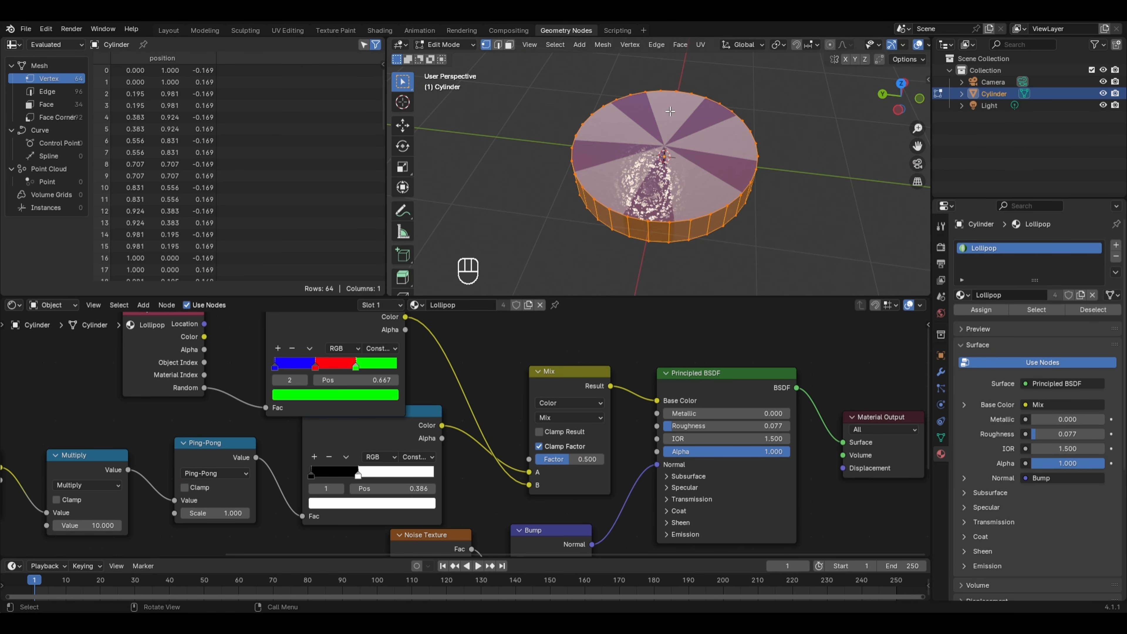
key(shift+a)
click(656, 174)
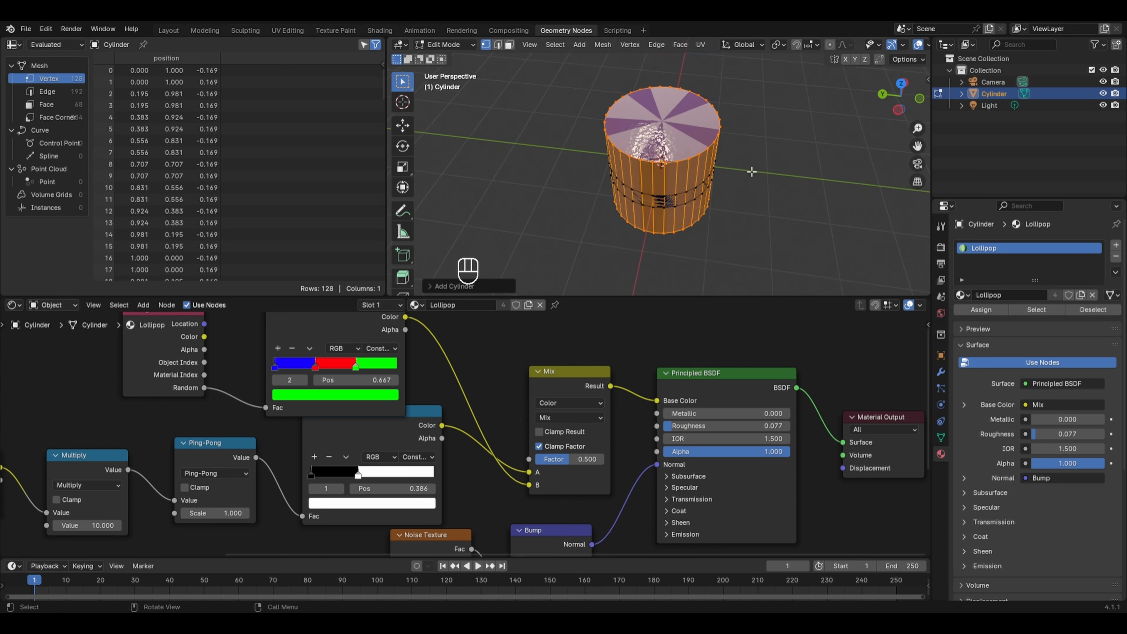
key(s)
key(shift+z)
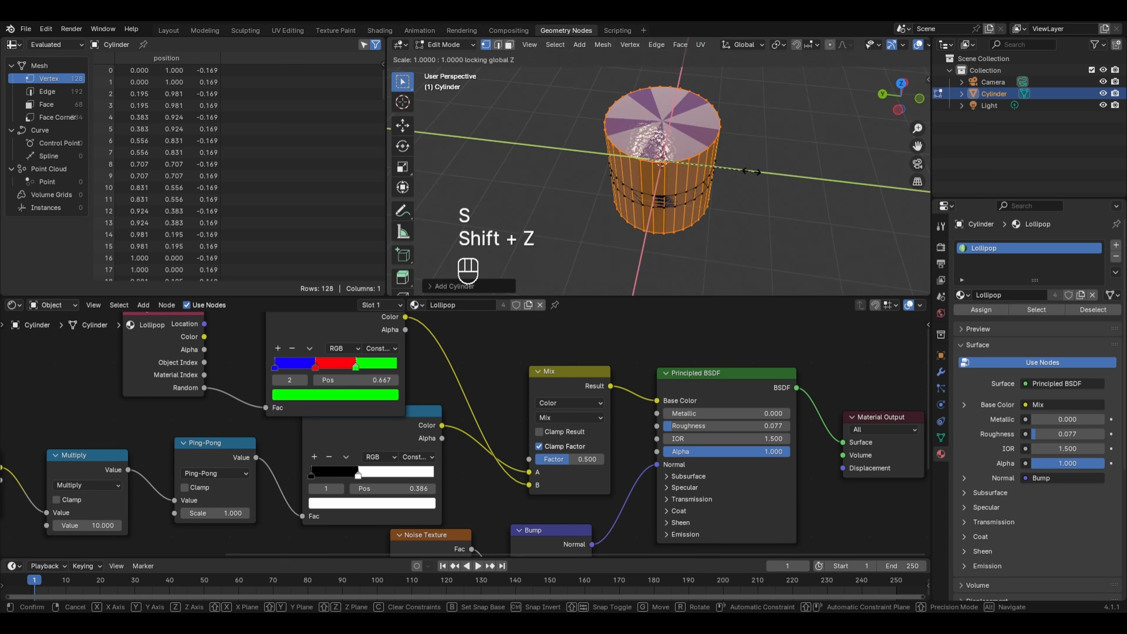
click(664, 148)
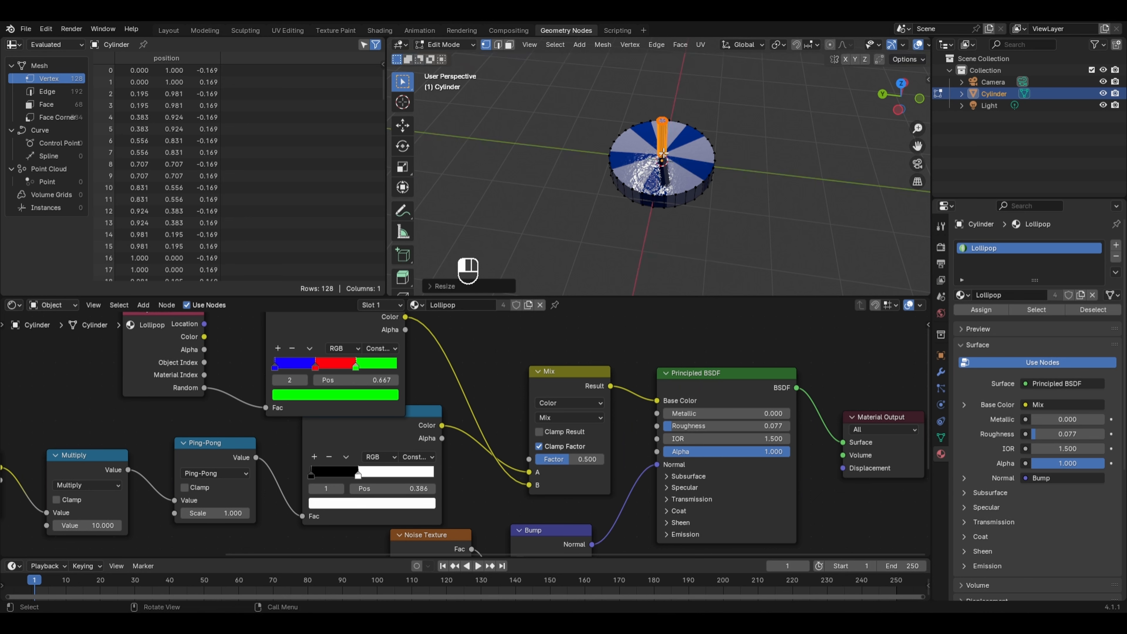
Step: Rotate the stick 90° around the Y axis and move it along X so it extends outward from the disc's edge
key(r)
key(y)
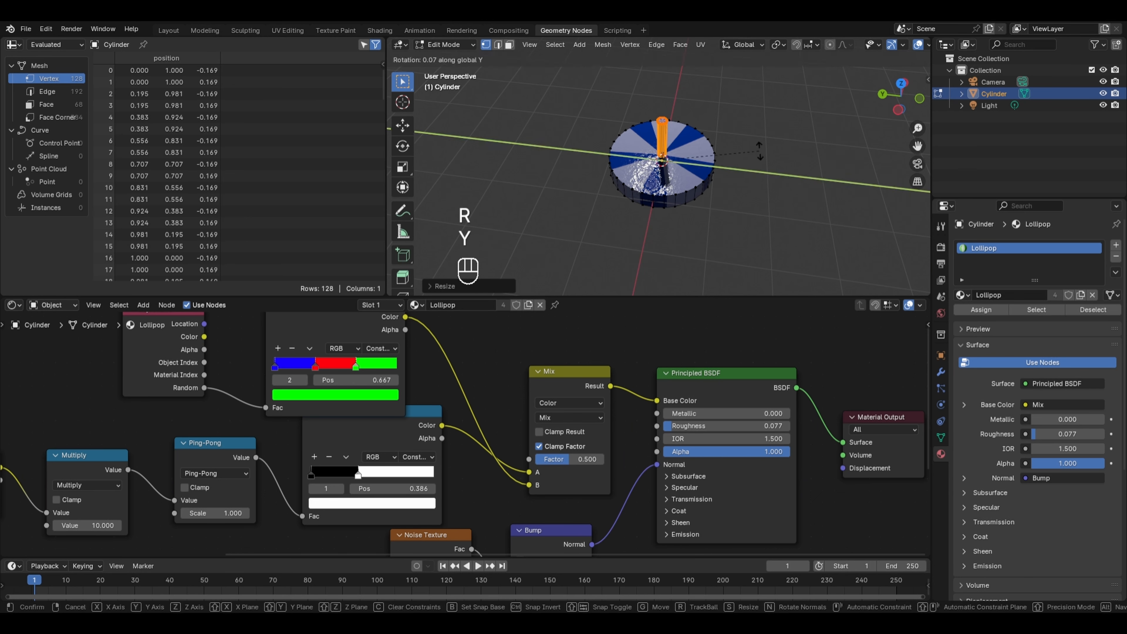
key(KP_9)
key(KP_0)
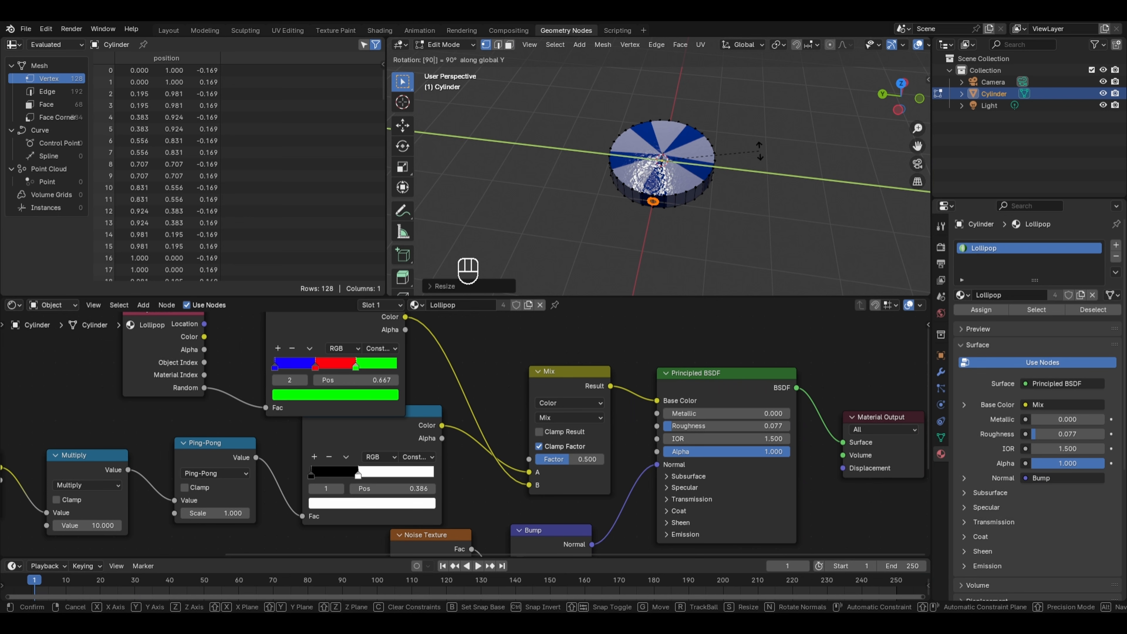
click(759, 151)
key(g)
key(x)
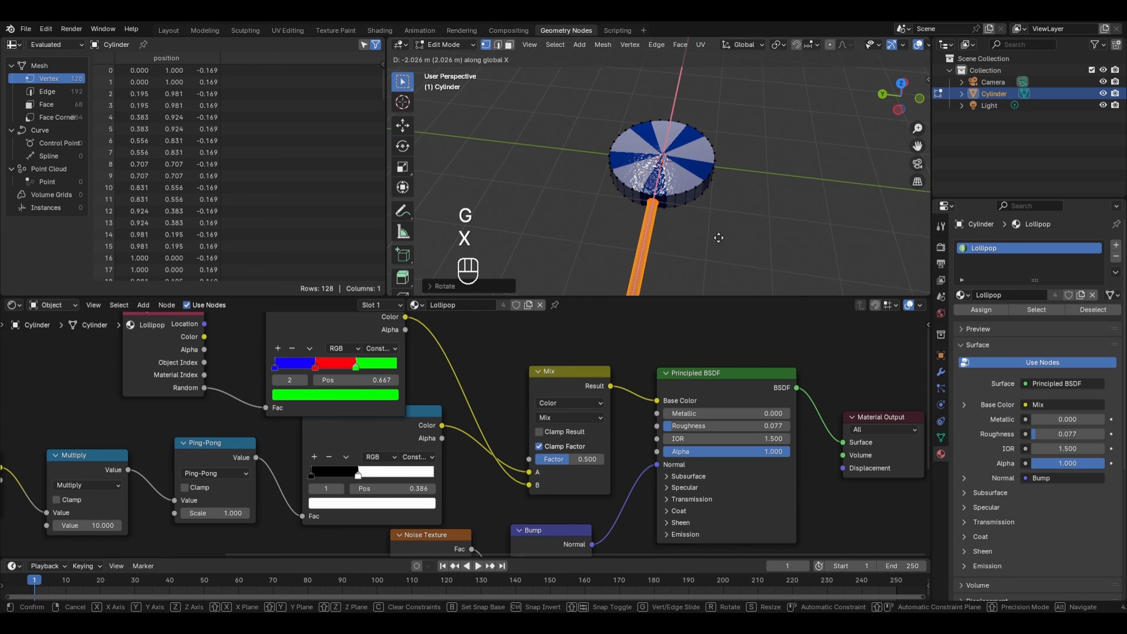
click(736, 225)
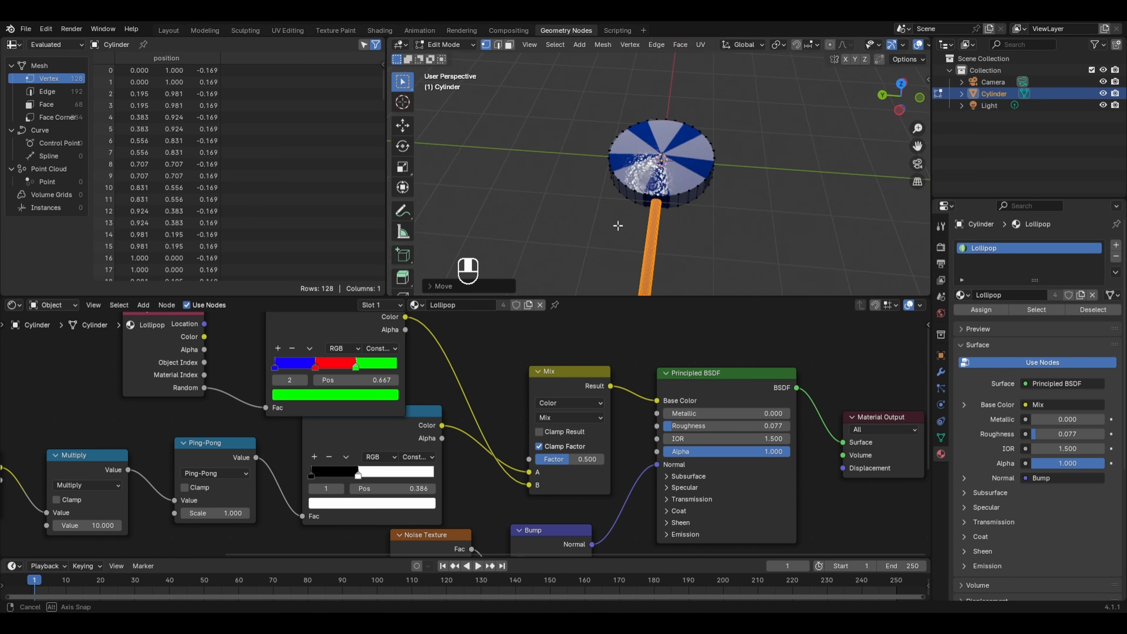
Step: Add a second material slot with a new material for the selected stick and set its Base Color to dark brown
middle_drag(617, 225, 707, 222)
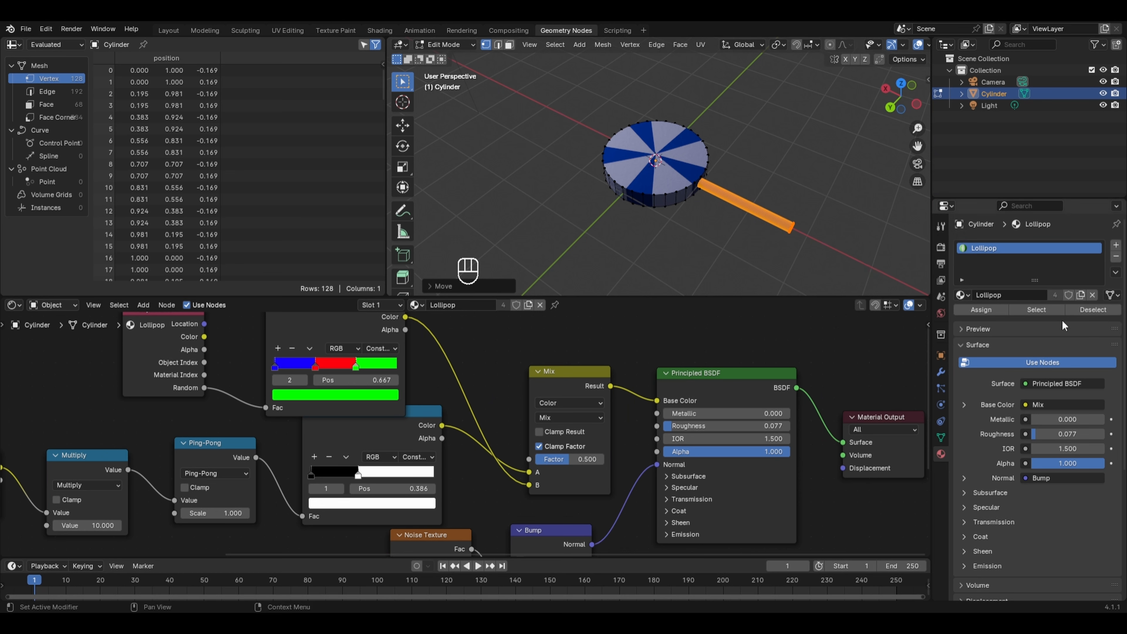
click(1116, 244)
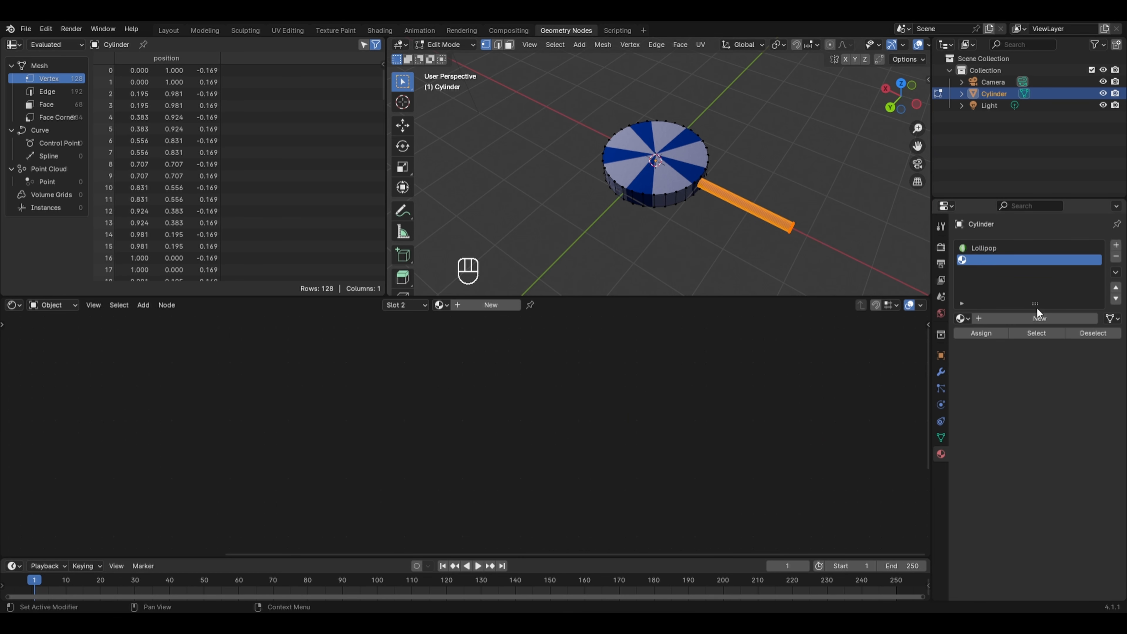
click(1023, 319)
click(1072, 430)
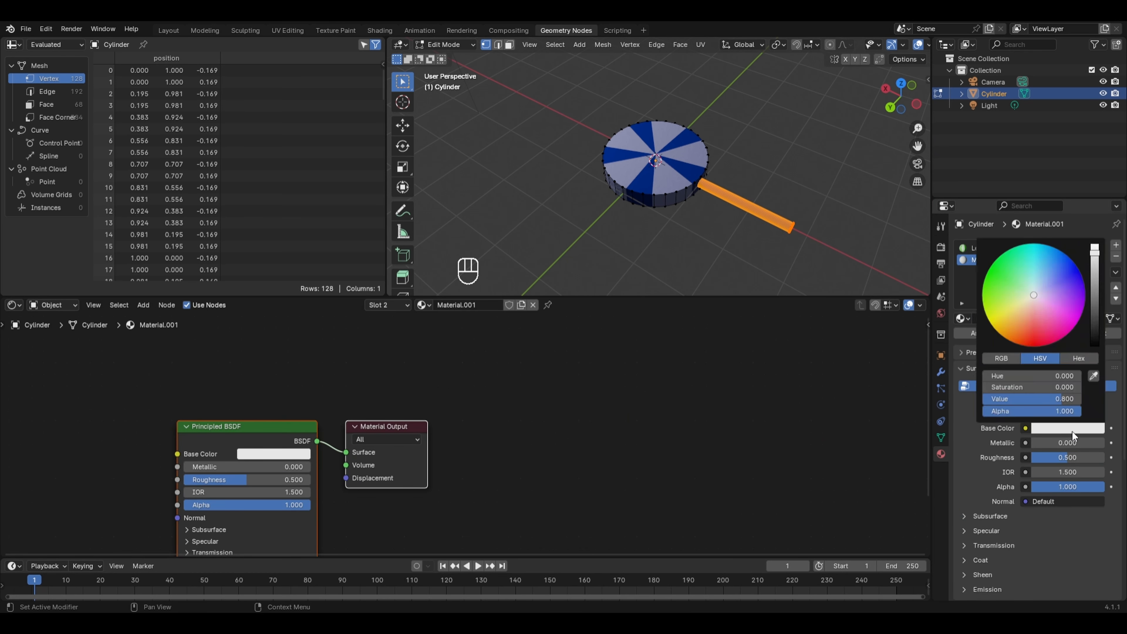
drag(1020, 329, 1006, 332)
drag(1094, 276, 1095, 310)
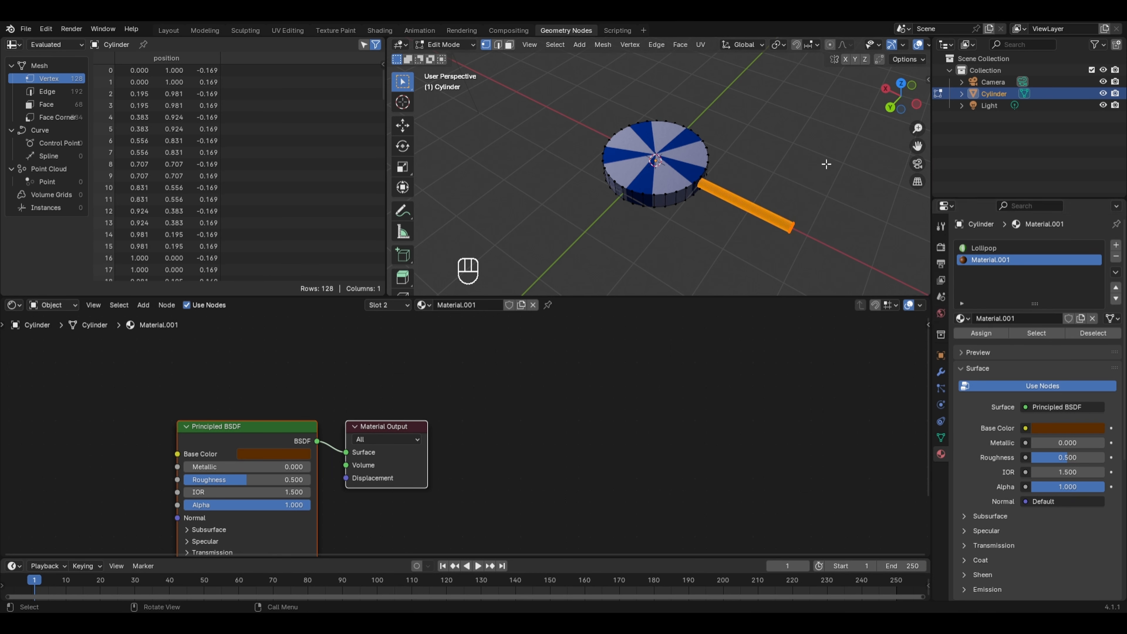
key(Tab)
scroll(709, 180, up, 2)
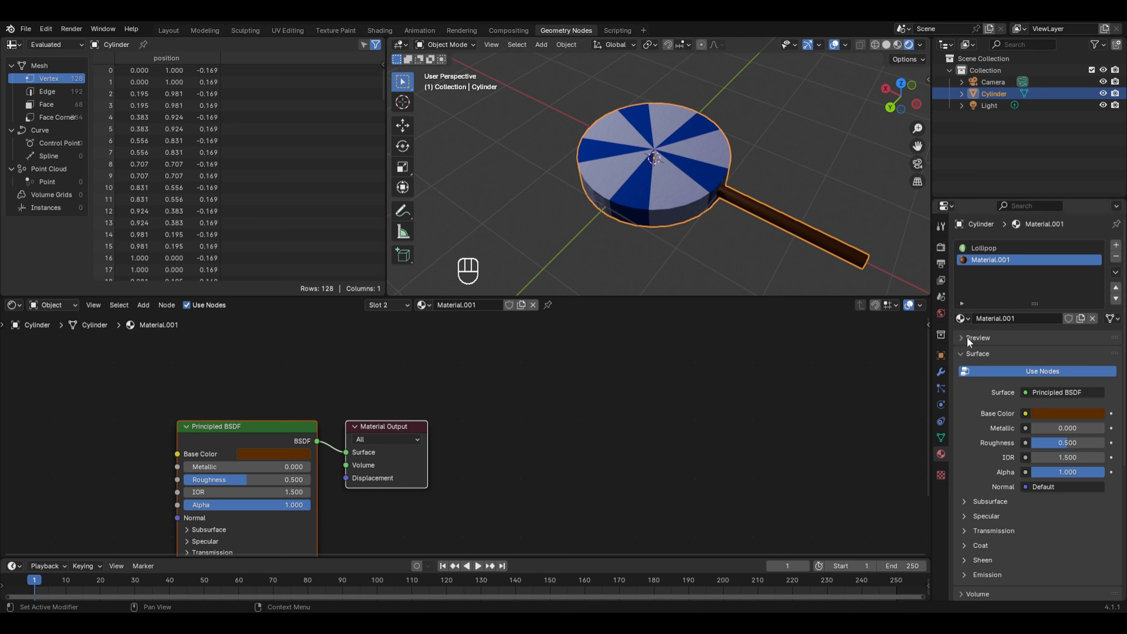
Step: Add a Bevel modifier to the lollipop with an Amount of 0.047 m and save the file
click(940, 372)
click(1063, 243)
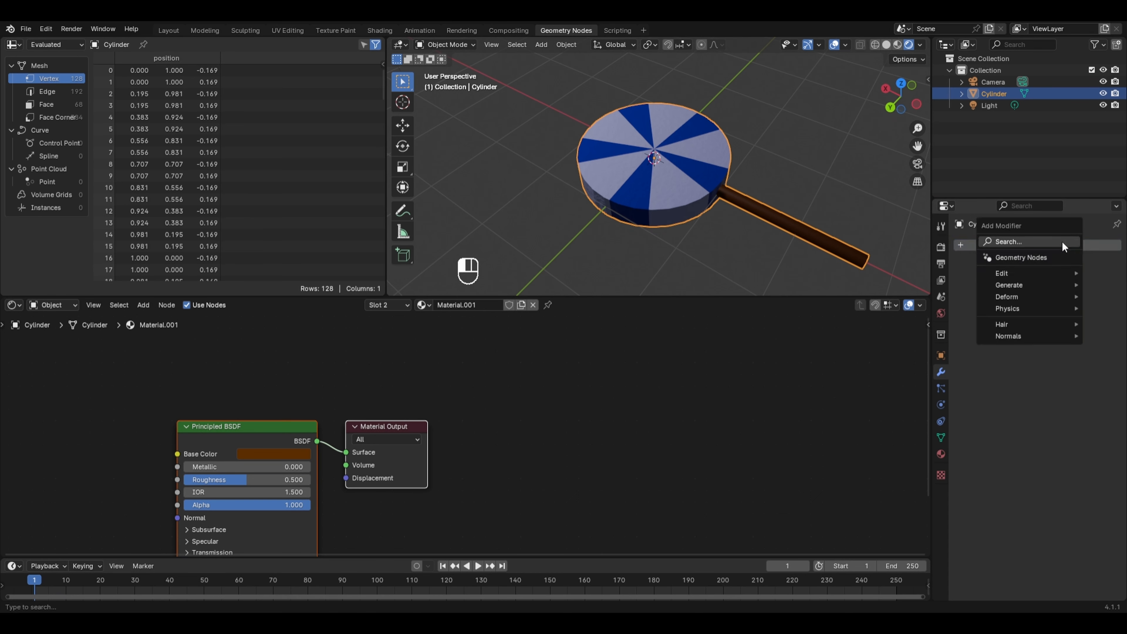
mouse_move(1014, 283)
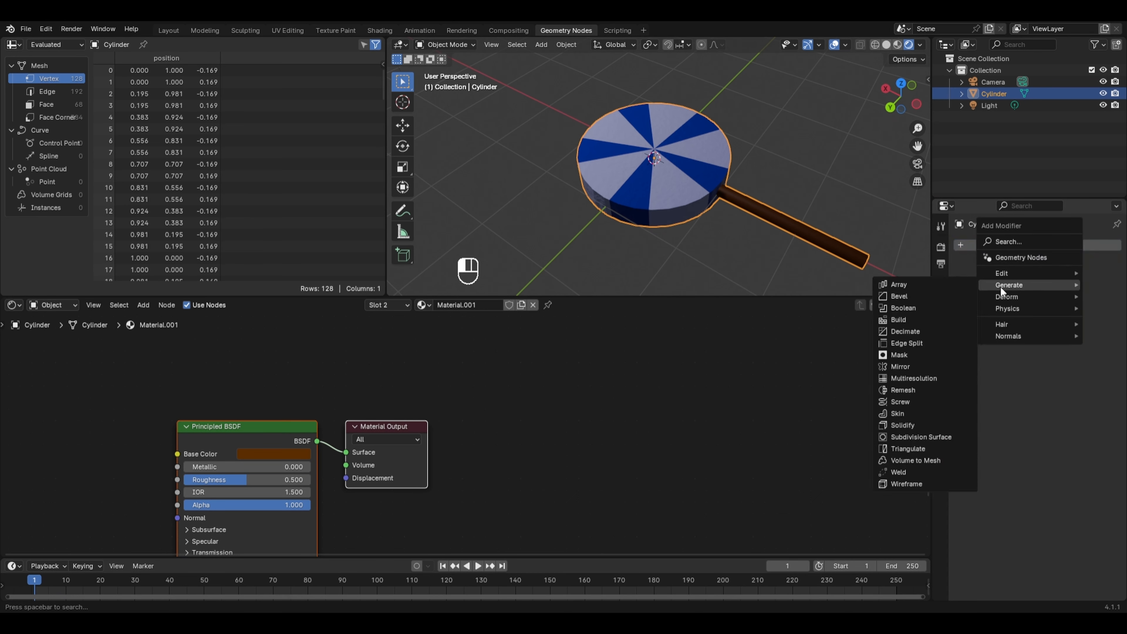
click(924, 295)
shift+drag(1061, 309, 1018, 309)
middle_drag(692, 204, 644, 177)
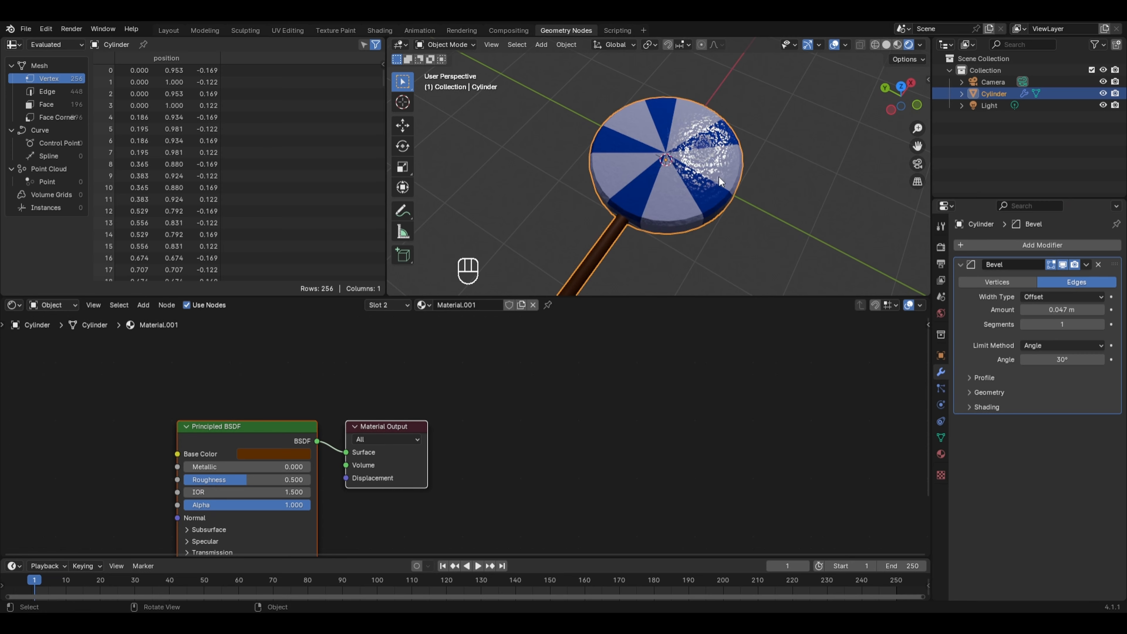
scroll(719, 178, down, 3)
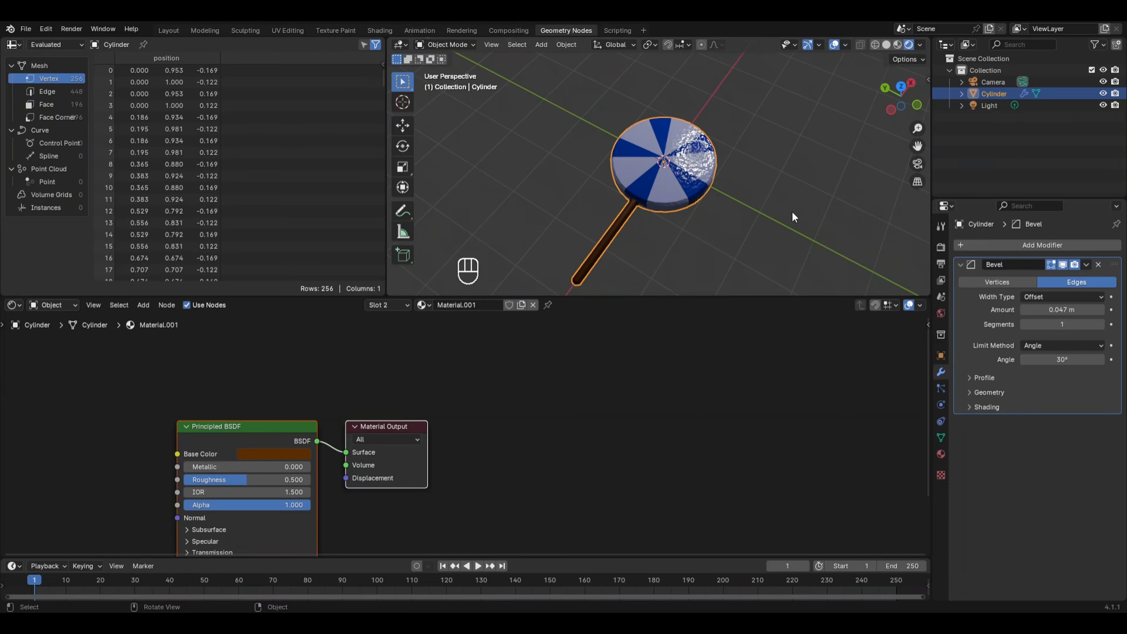
middle_drag(791, 211, 696, 160)
key(ctrl+s)
Step: Add a cube mesh and move it along the Y axis so it stands clear of the lollipop
key(shift+a)
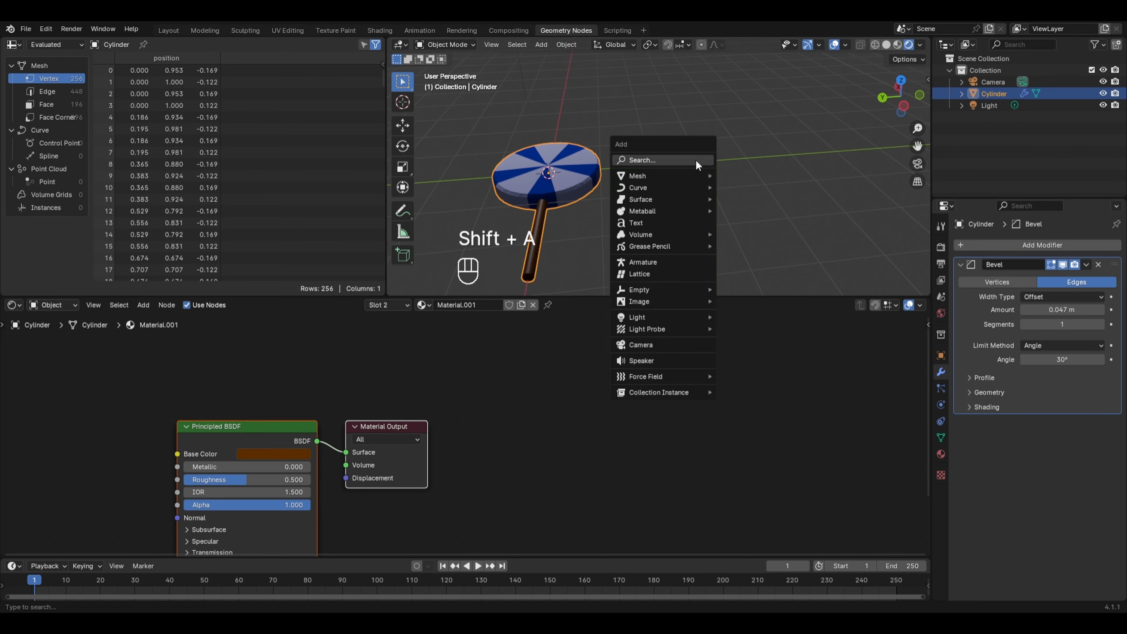
mouse_move(675, 177)
click(743, 188)
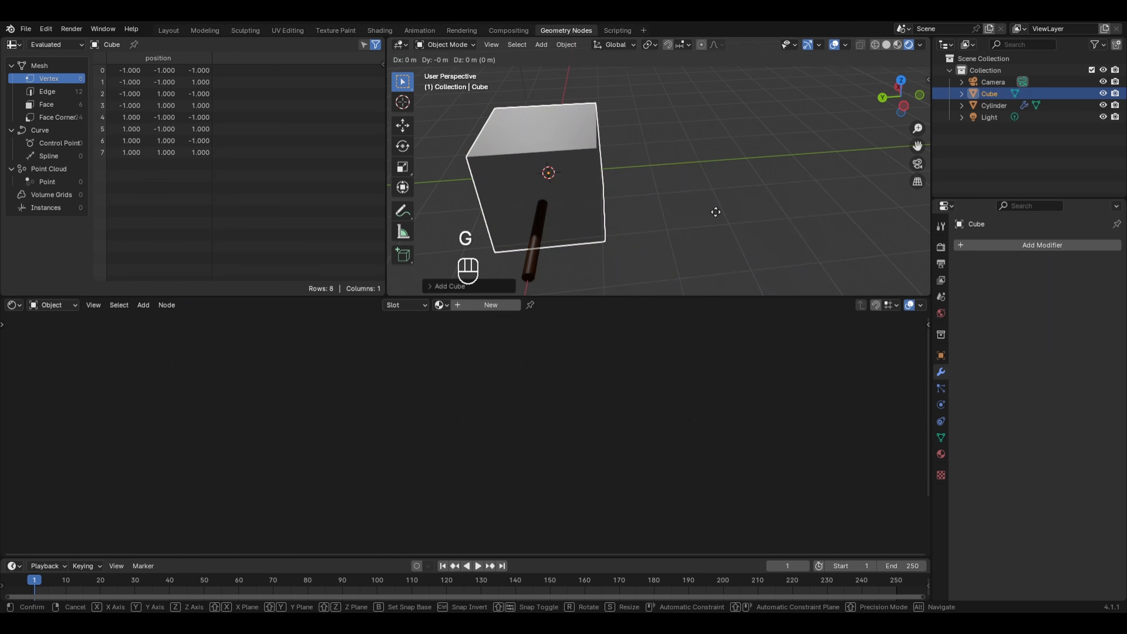
key(g)
key(y)
click(897, 194)
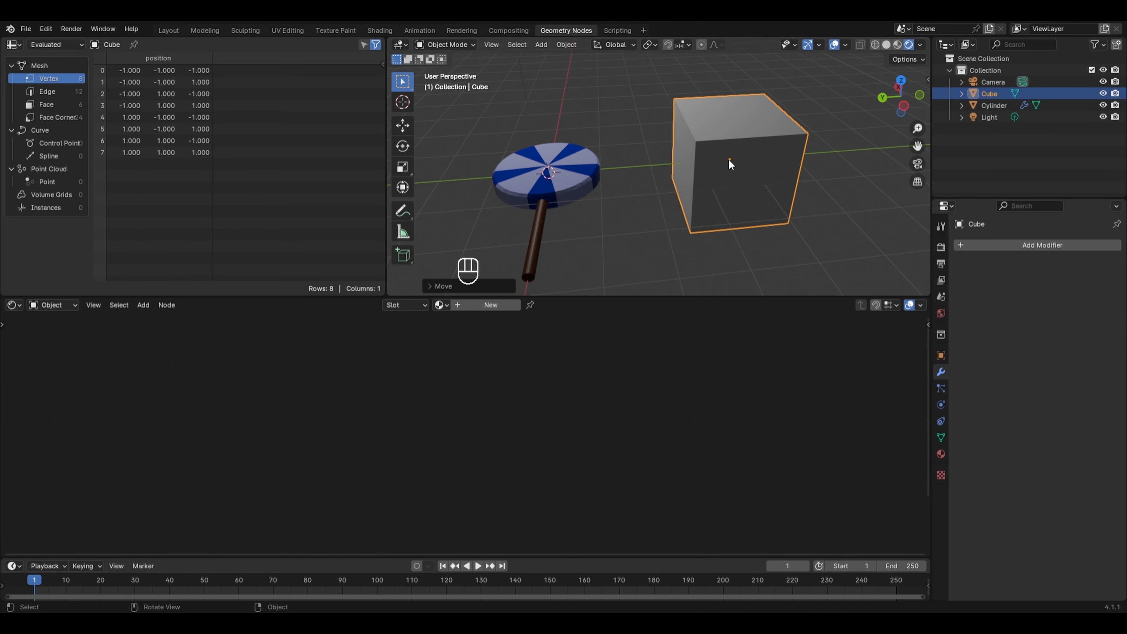
Step: Round the cube with a Subdivision Surface modifier at viewport level 2 and shade it smooth
click(1022, 248)
mouse_move(1009, 248)
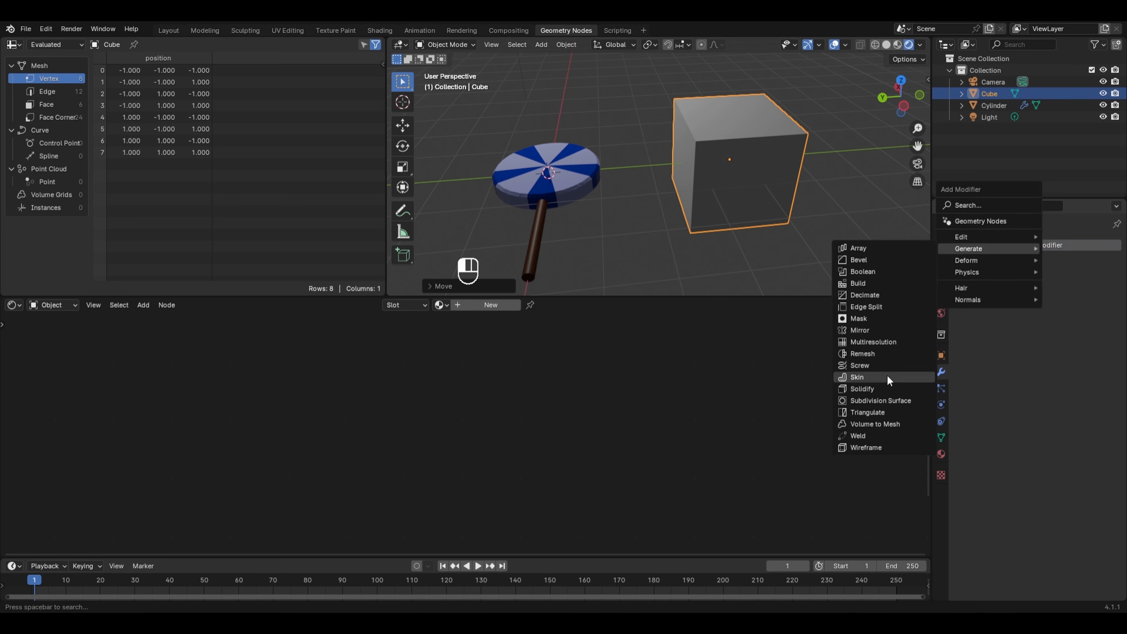
click(879, 400)
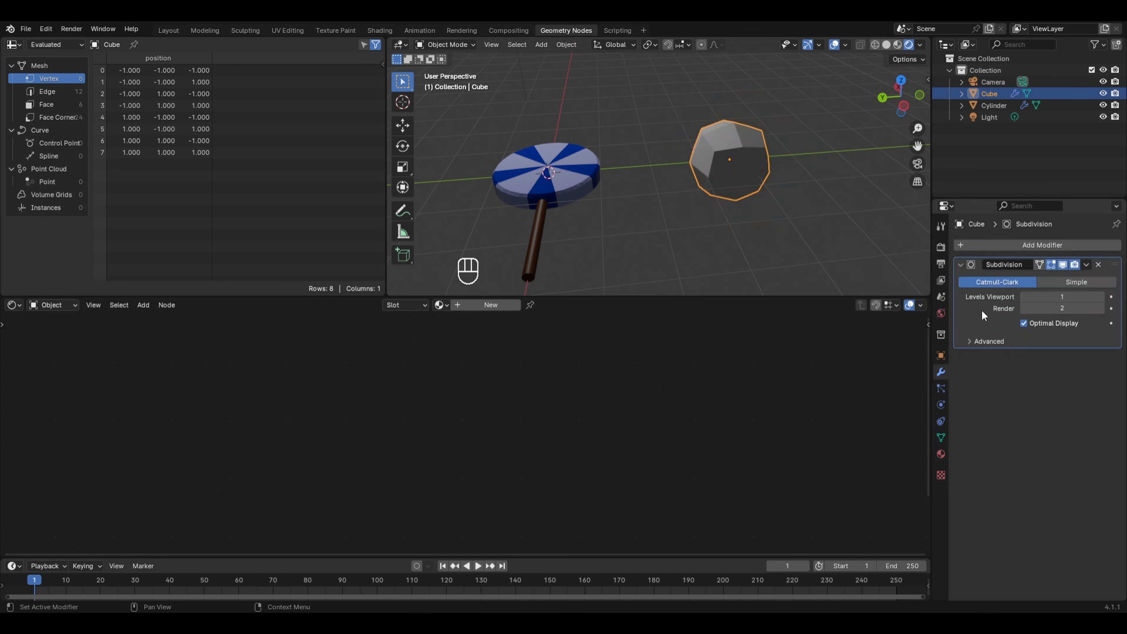
click(1103, 297)
middle_drag(754, 200, 570, 193)
right_click(597, 160)
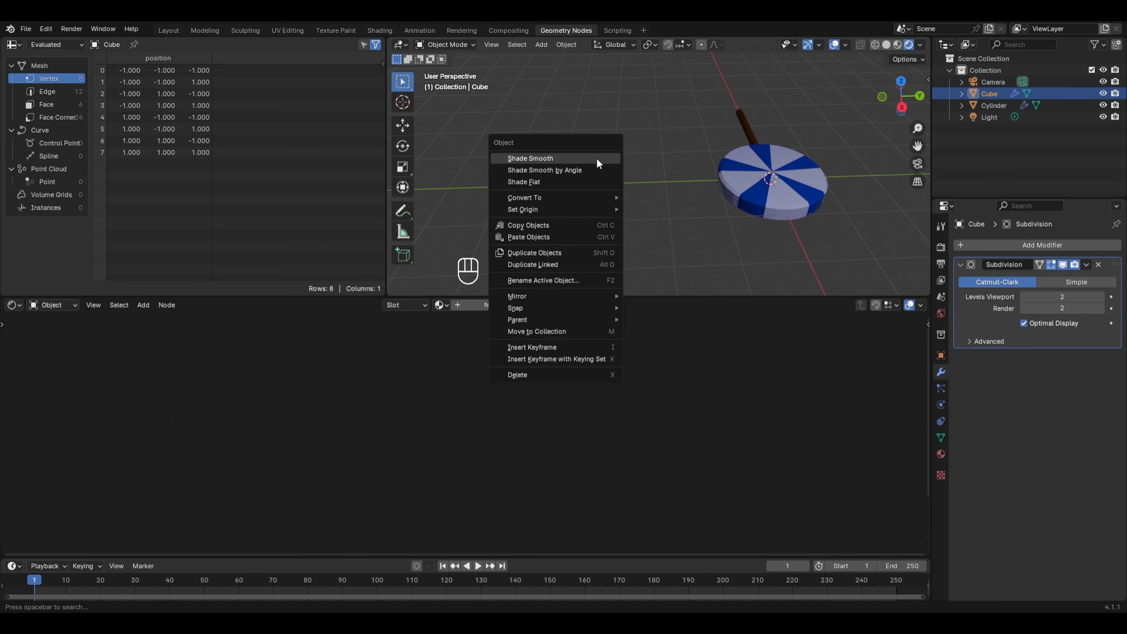
click(596, 159)
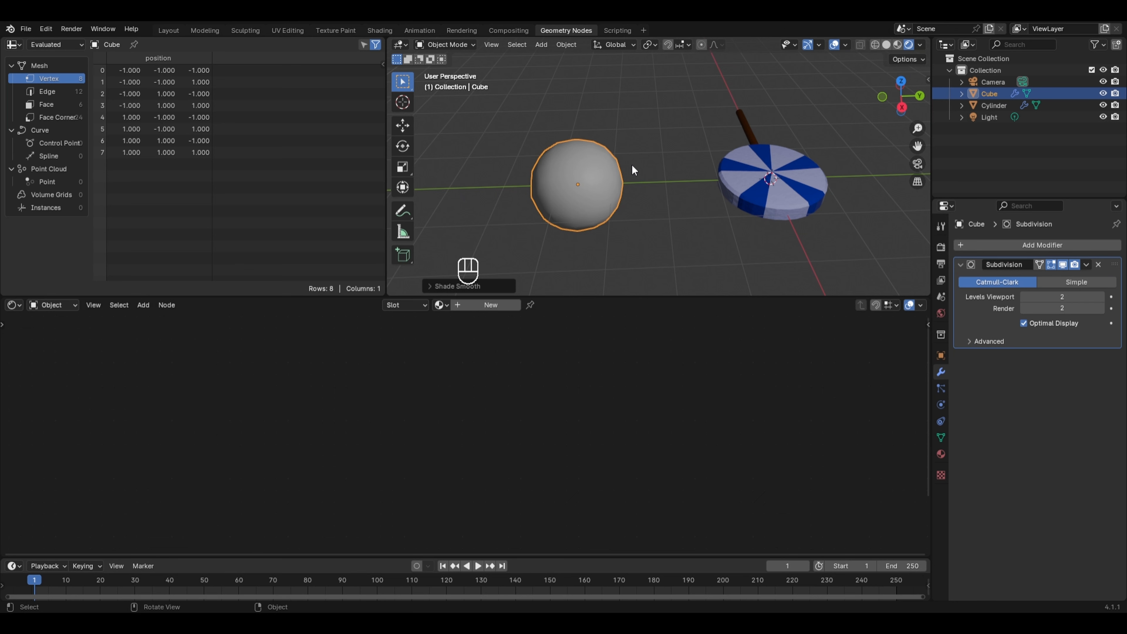
Step: Add a horizontal loop cut to the cube and slide it down to about Z -0.865 to flatten the base
key(Tab)
middle_drag(631, 163, 603, 152)
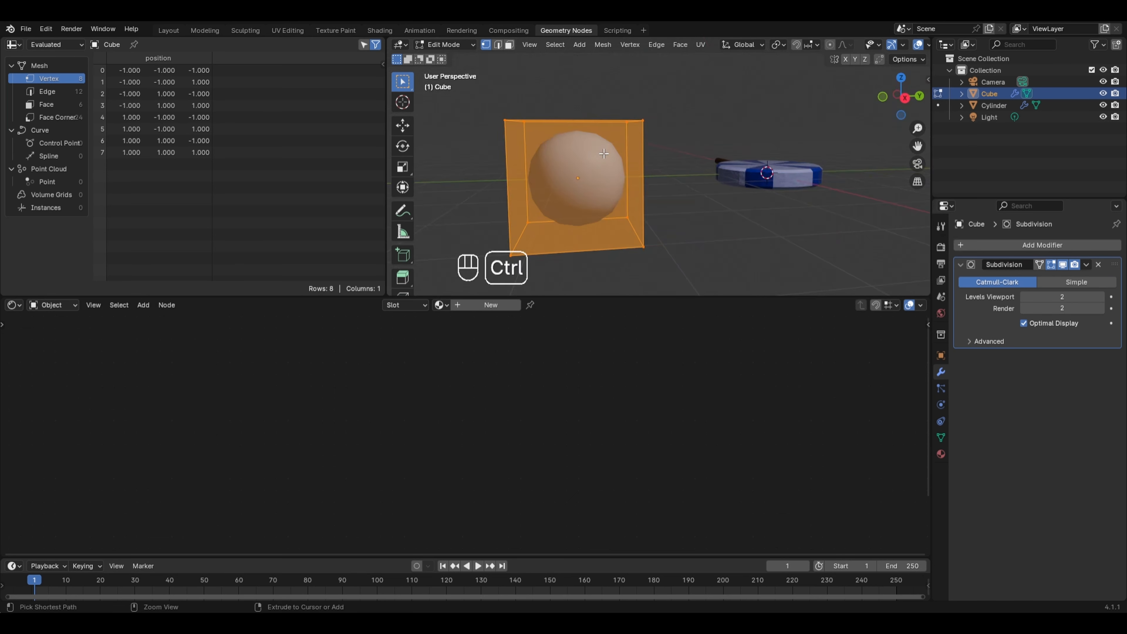
key(ctrl+r)
click(642, 161)
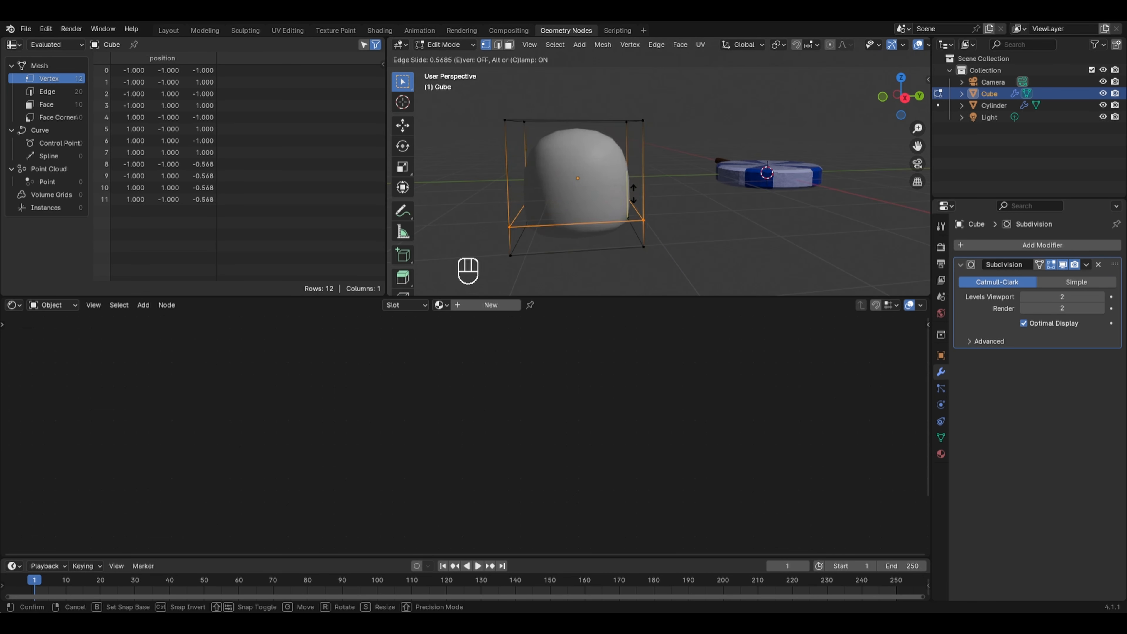
click(621, 213)
key(Tab)
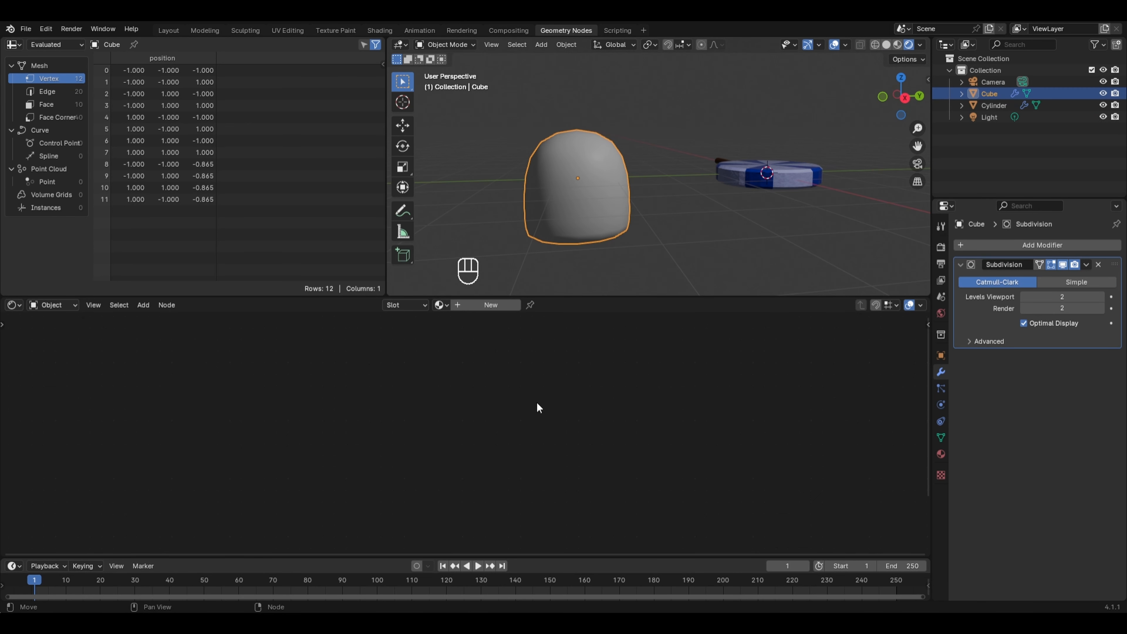
Step: Create a new material for the cube and add a Color Ramp node with Constant interpolation
click(490, 306)
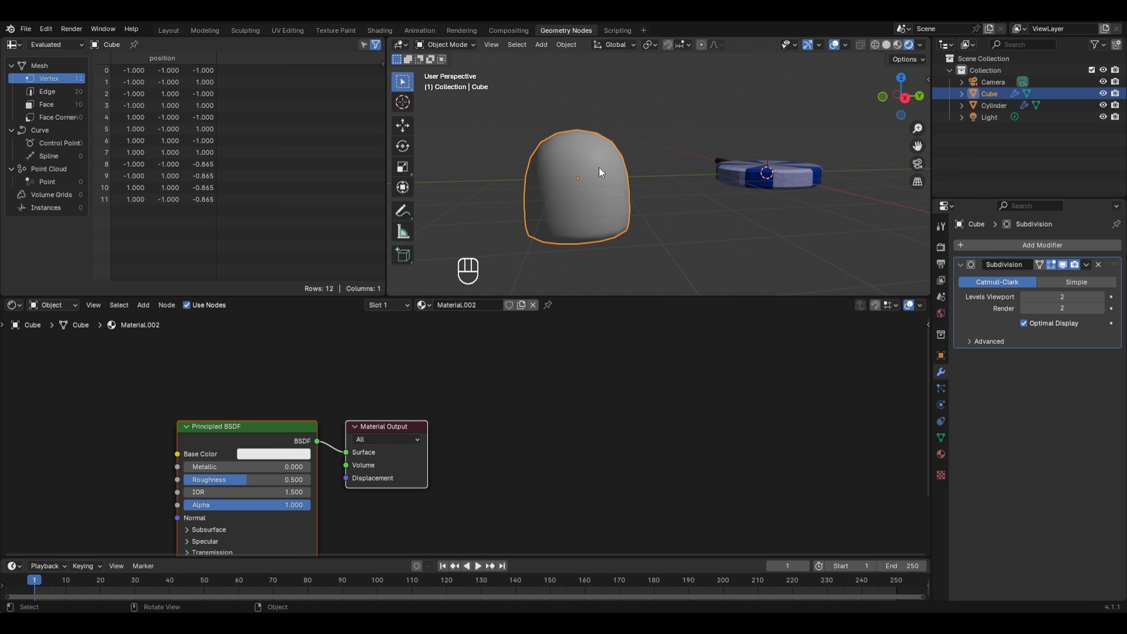
middle_drag(325, 435, 654, 368)
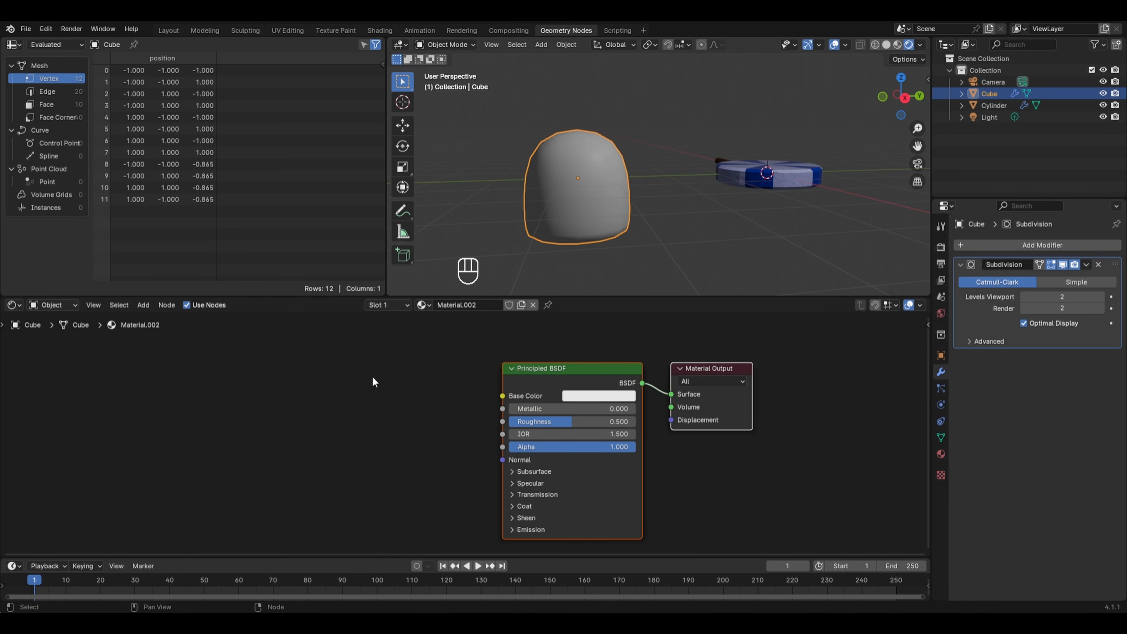
key(shift+a)
mouse_move(325, 433)
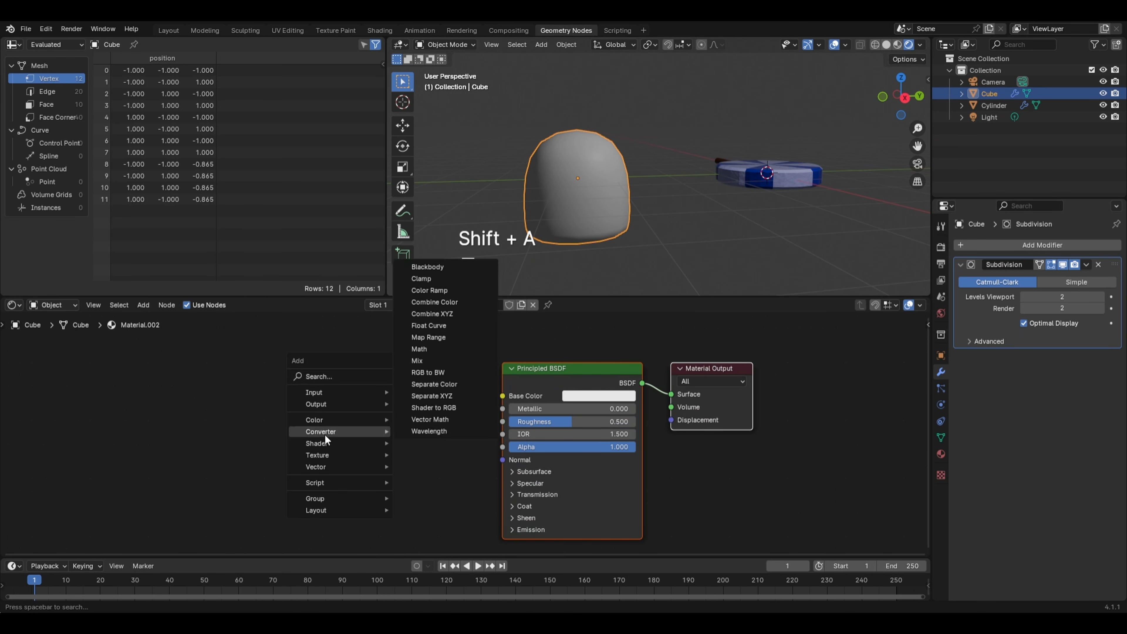
click(462, 289)
click(442, 405)
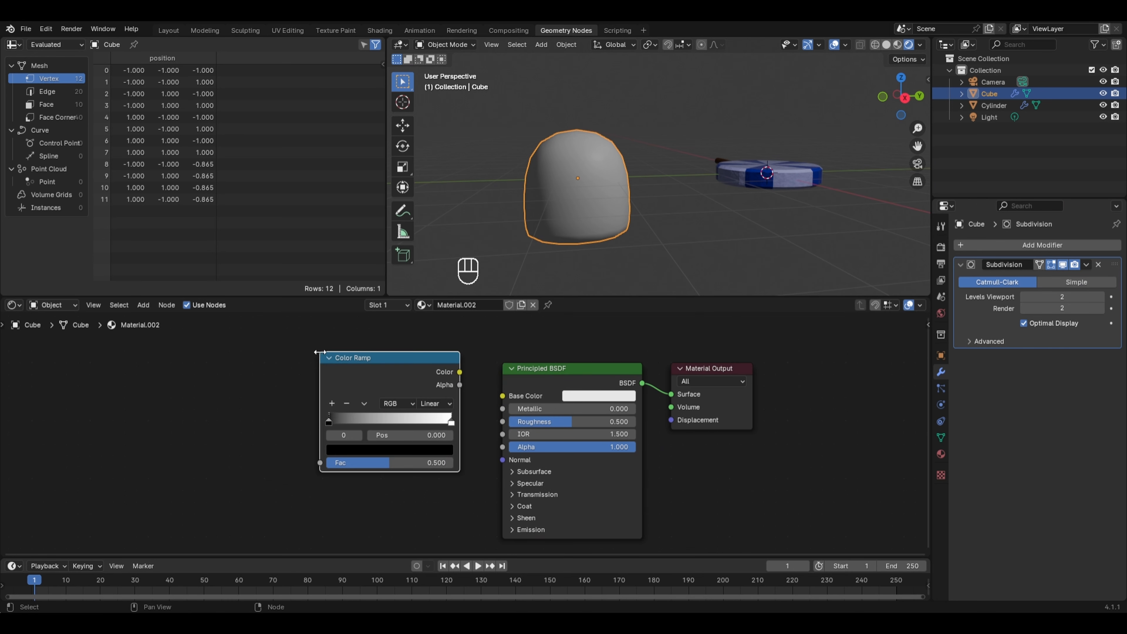
click(442, 405)
click(434, 480)
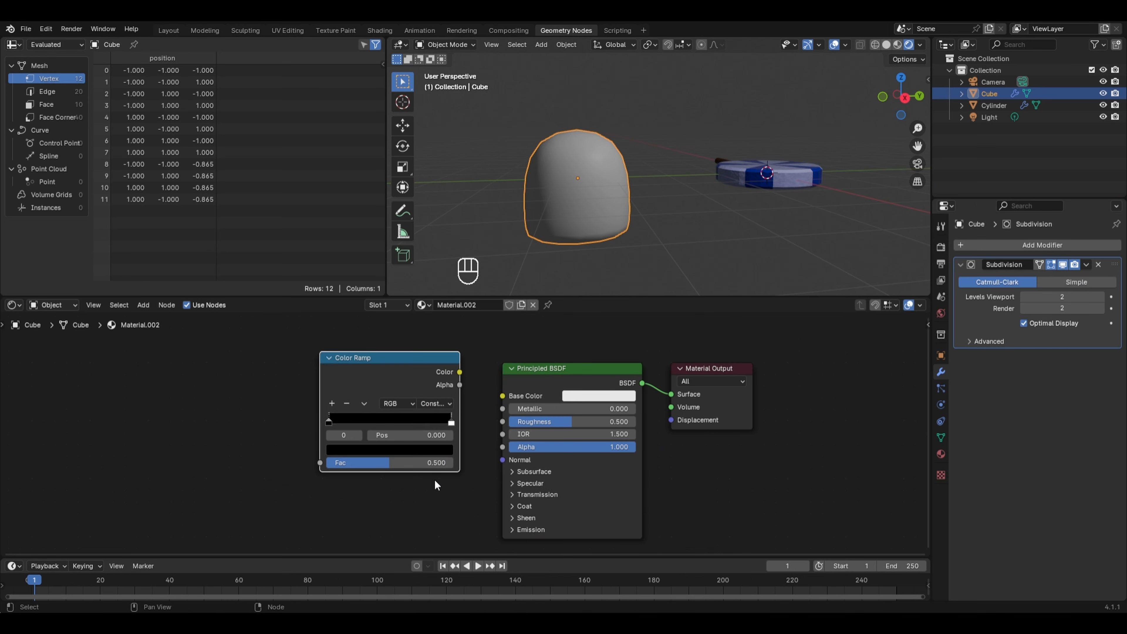
Step: Color the ramp's first stop magenta, move the end stop to position 0.464 and color it bright green
click(424, 449)
drag(446, 340, 443, 269)
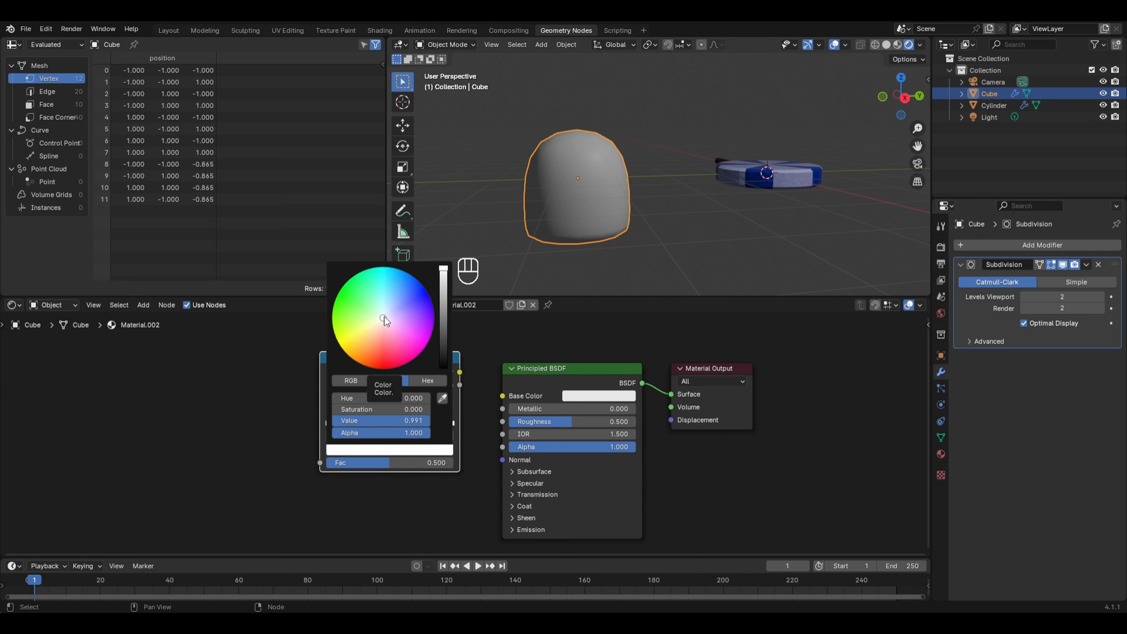
drag(384, 318, 424, 352)
drag(451, 423, 383, 422)
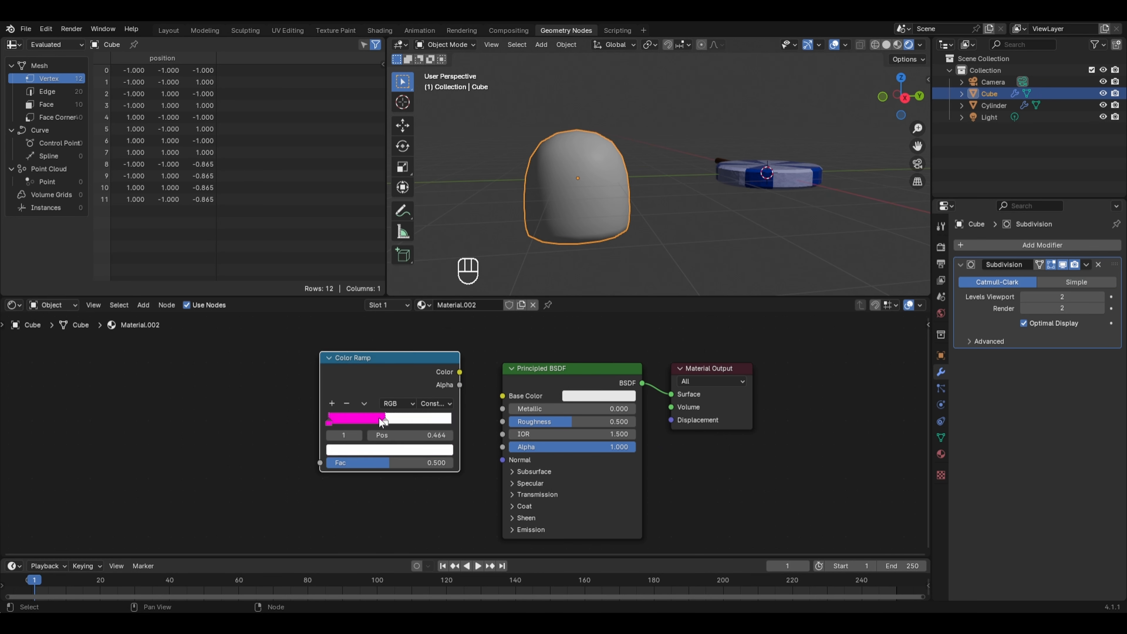
click(376, 452)
drag(368, 312, 337, 290)
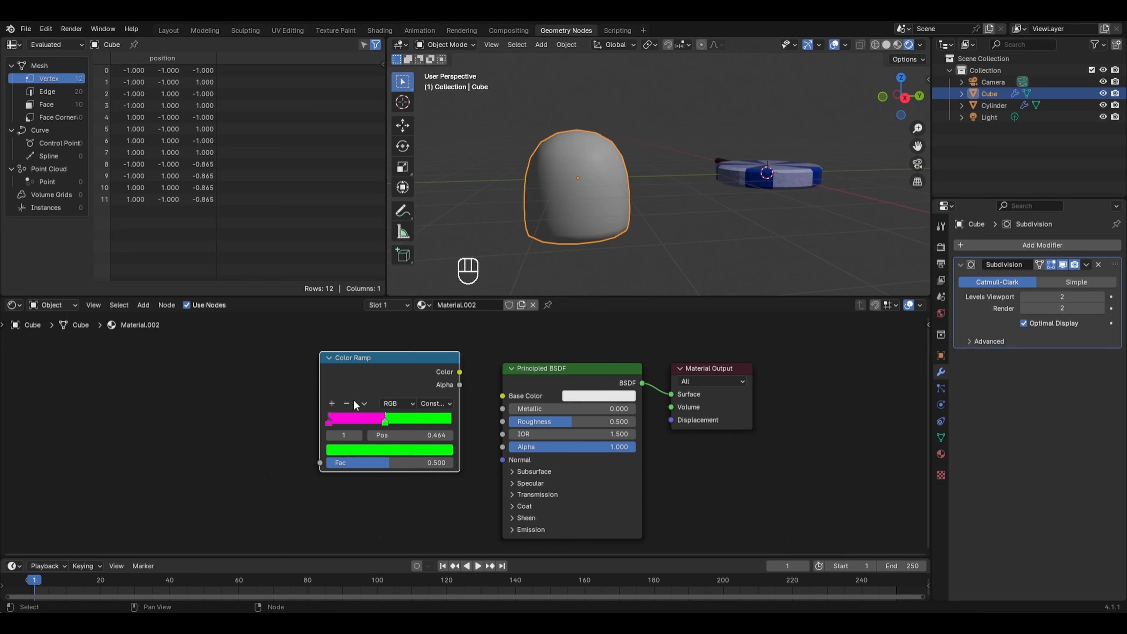
Step: Add a yellow middle stop, distribute the ramp's stops from the left, and link its Color to the Principled BSDF's Base Color
click(332, 403)
click(375, 450)
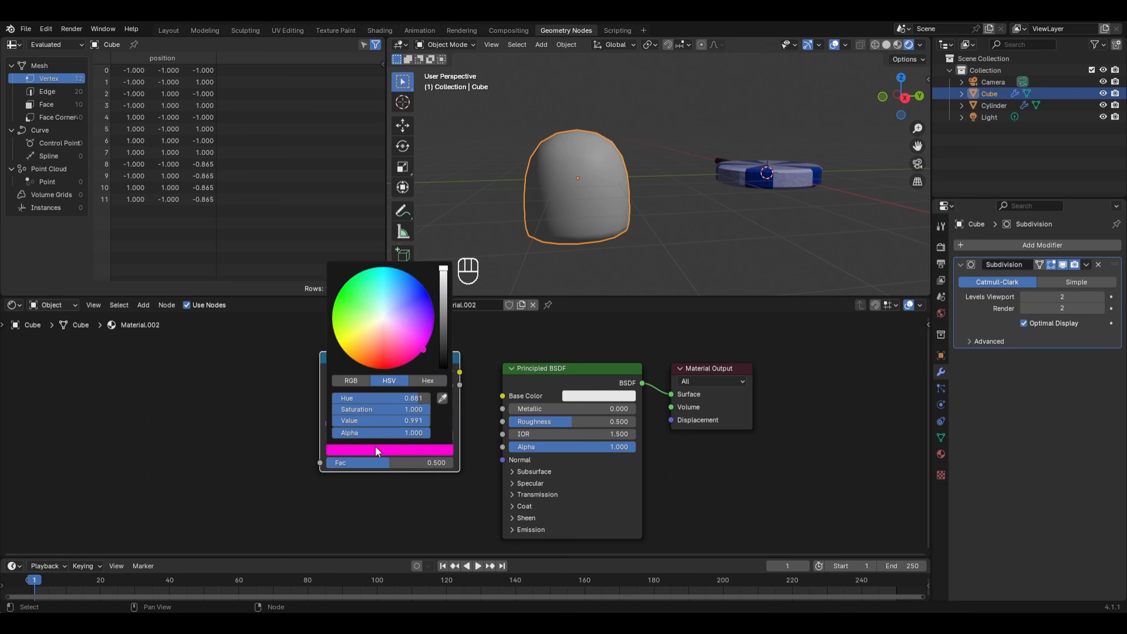
drag(347, 343, 323, 349)
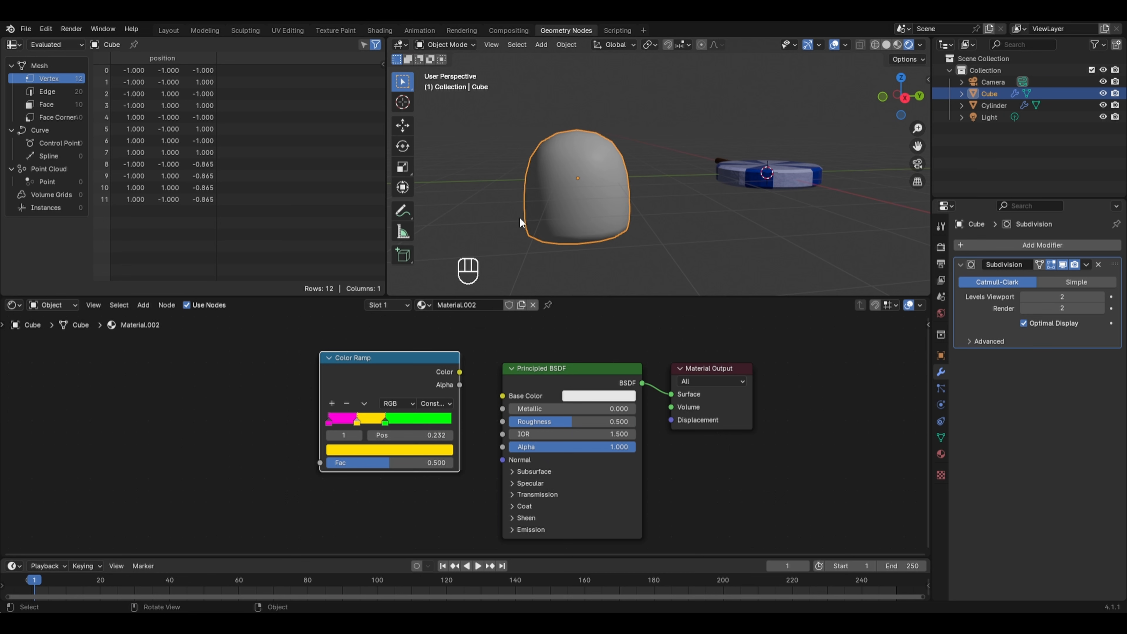
click(362, 403)
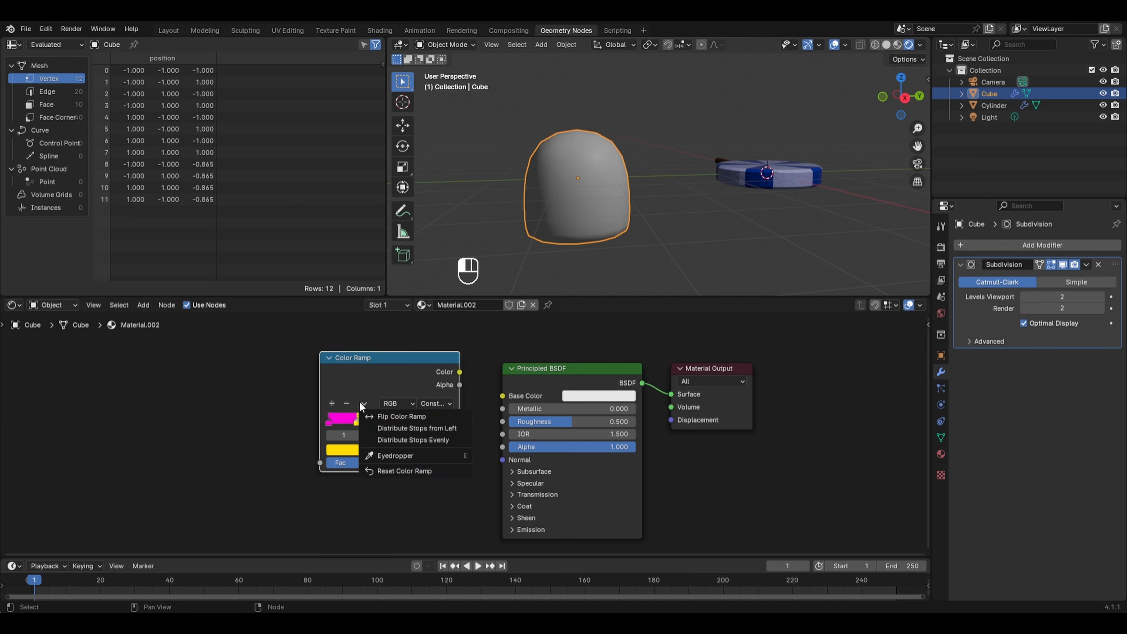
click(384, 427)
drag(460, 371, 502, 396)
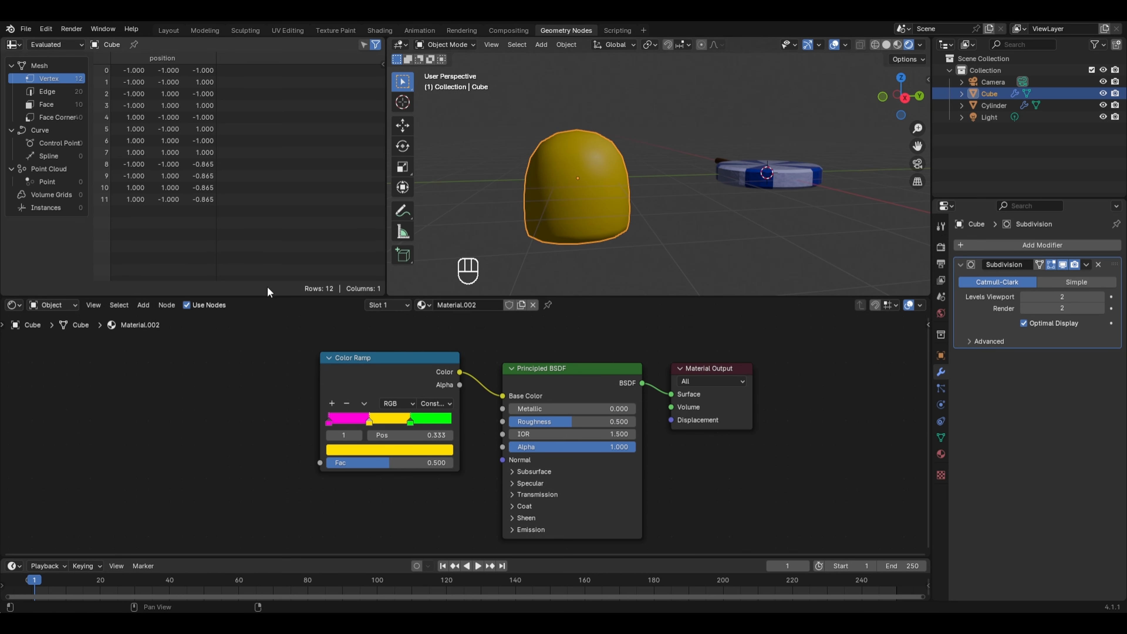
Step: Add an Object Info node and link its Random output to the Color Ramp's Fac input
key(shift+a)
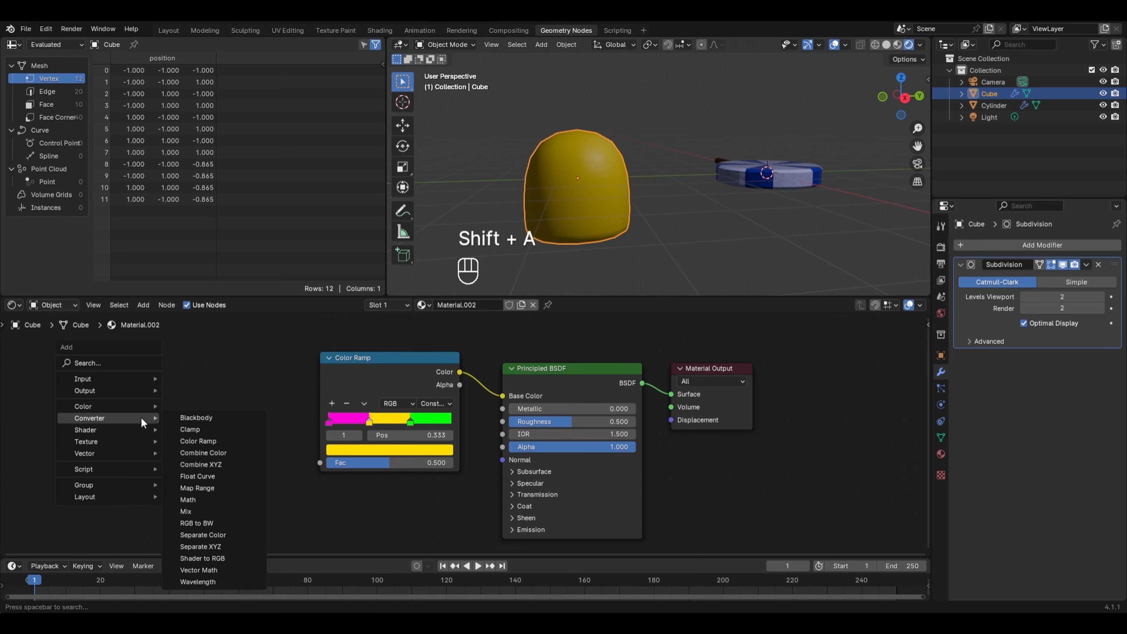
mouse_move(134, 379)
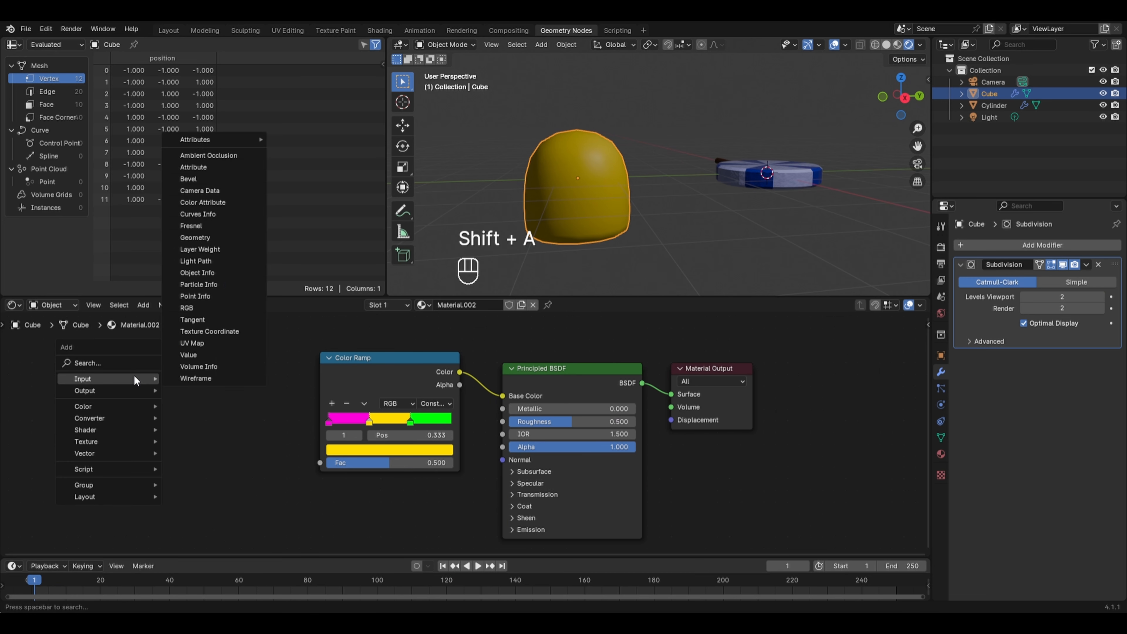
click(215, 274)
click(168, 364)
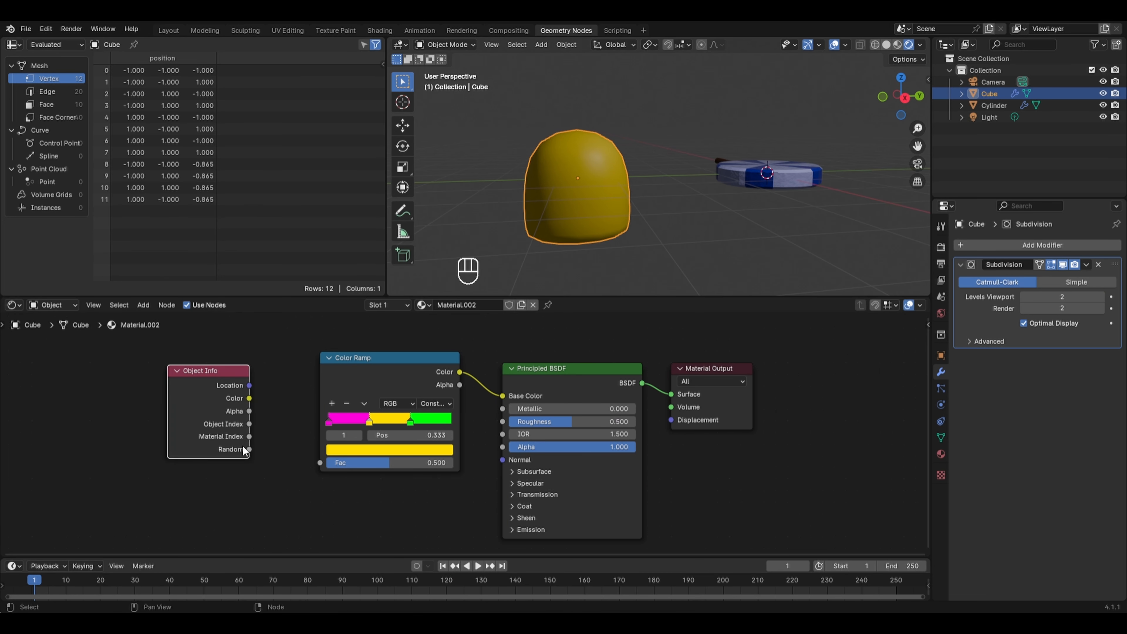
drag(249, 448, 320, 463)
Step: Duplicate the gumdrop beside the original to test its random color, and delete the copy
key(shift+d)
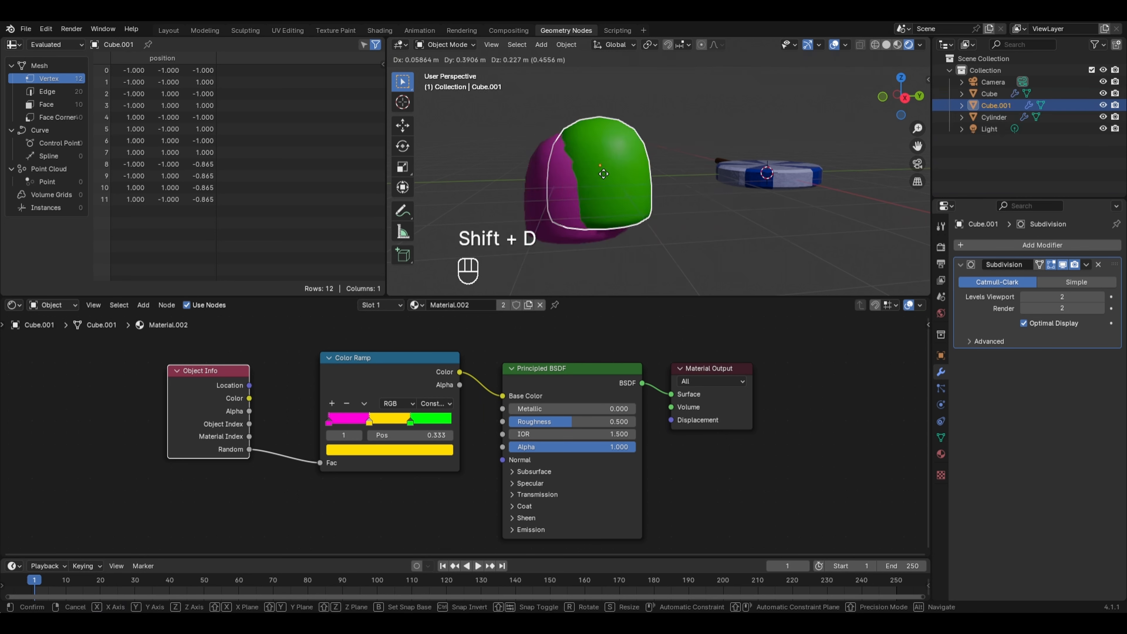
click(672, 116)
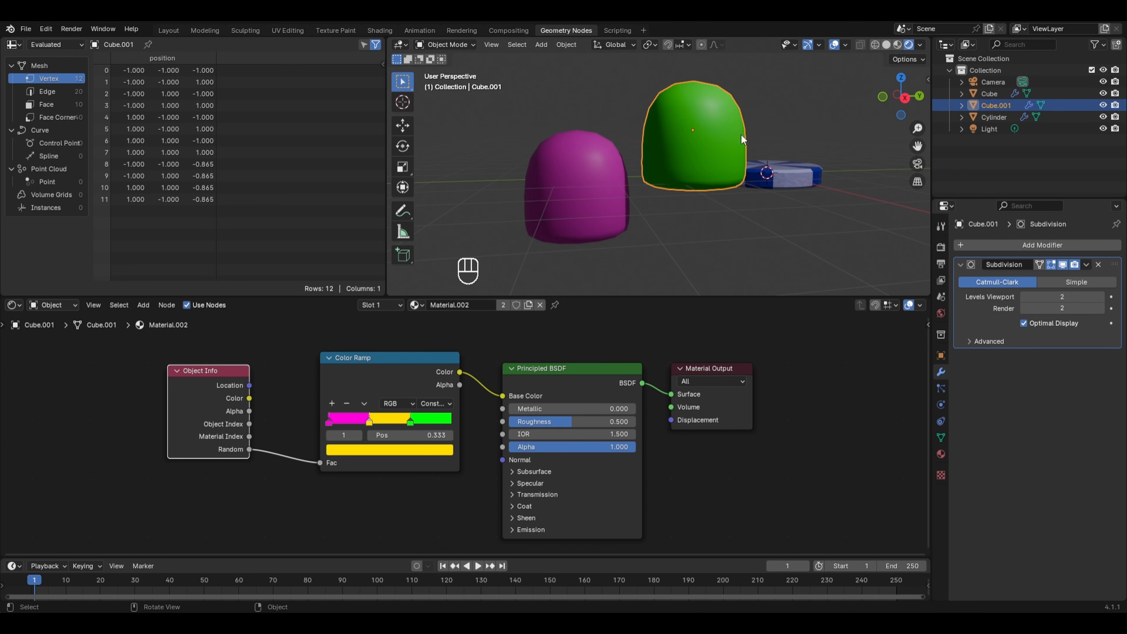
key(x)
click(730, 142)
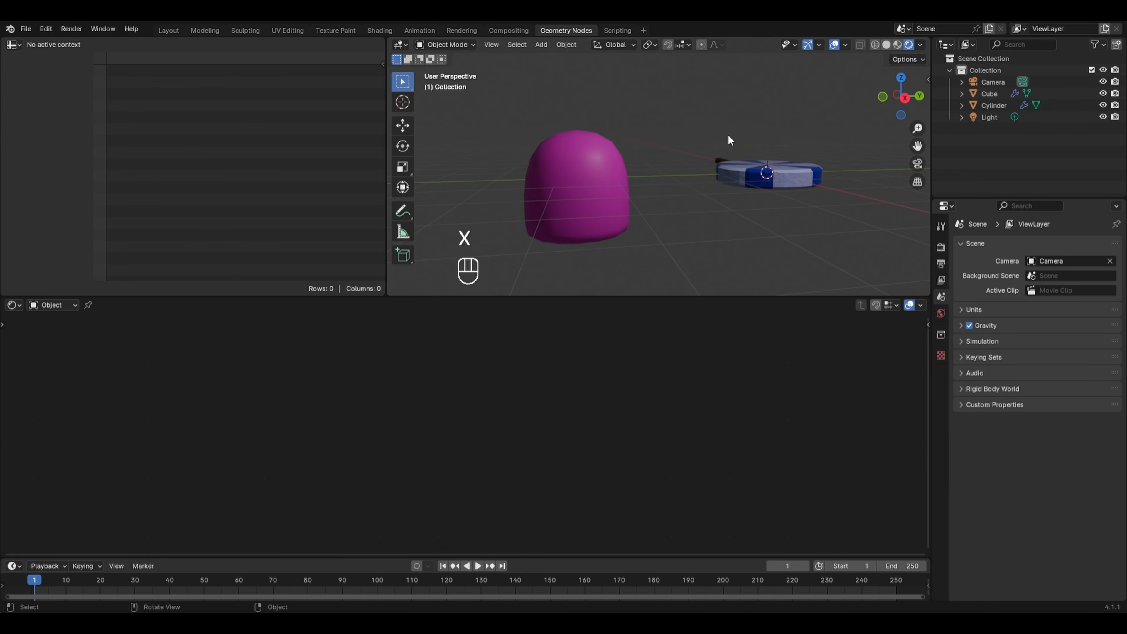
Step: Add a Bump node to the gumdrop's material and link its Normal output to the Principled BSDF's Normal input
click(560, 167)
middle_drag(560, 168, 573, 209)
middle_drag(498, 425, 546, 377)
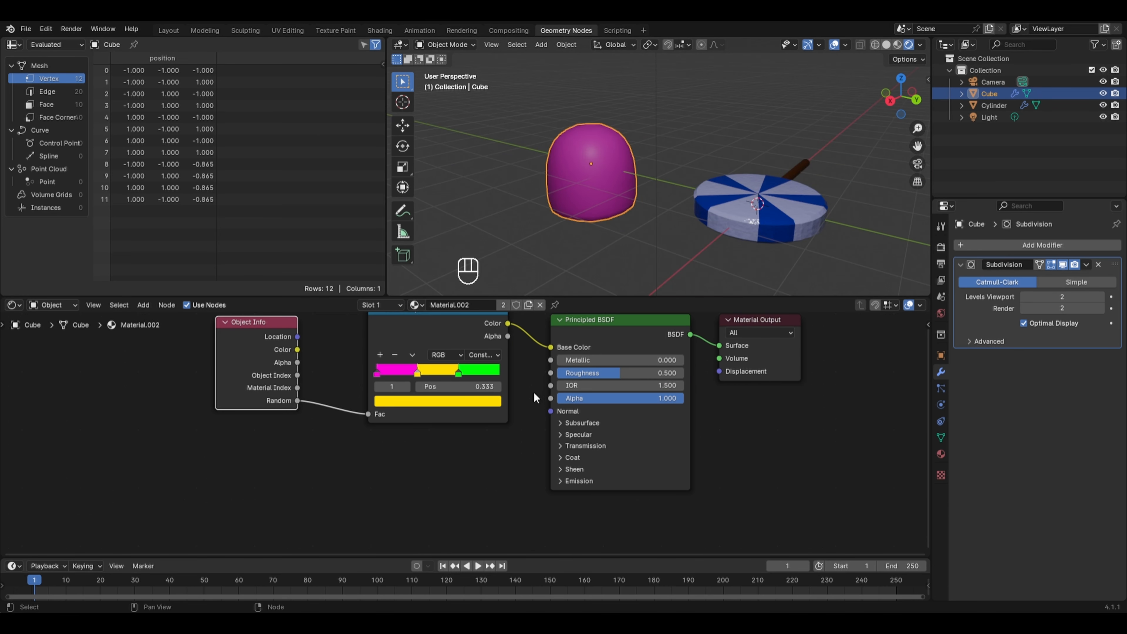
key(shift+a)
mouse_move(500, 467)
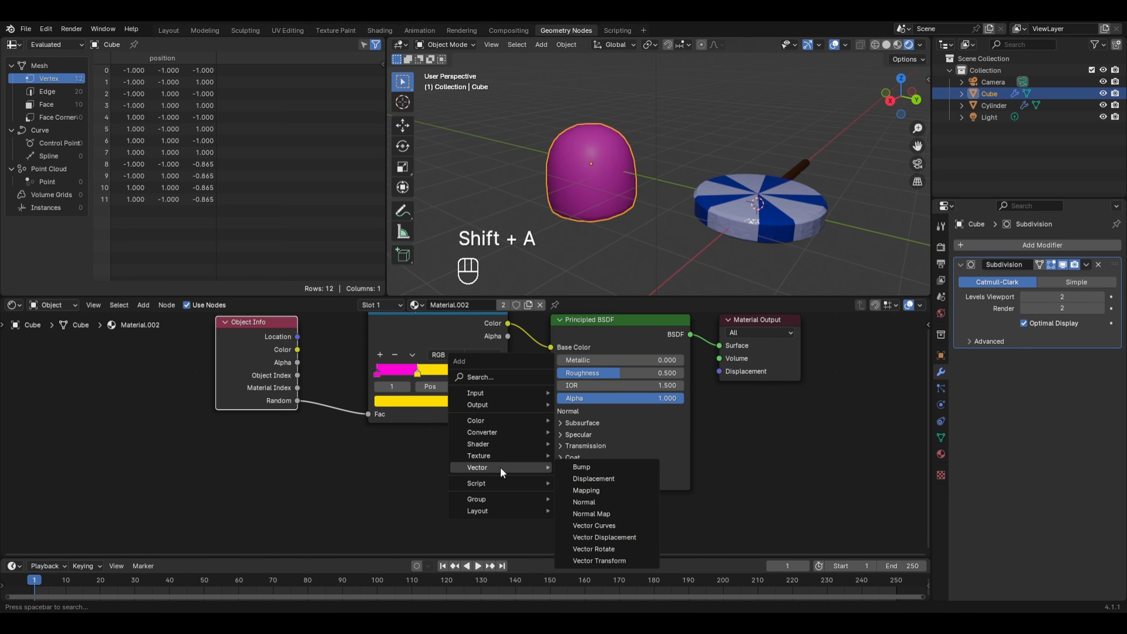
click(584, 472)
click(426, 447)
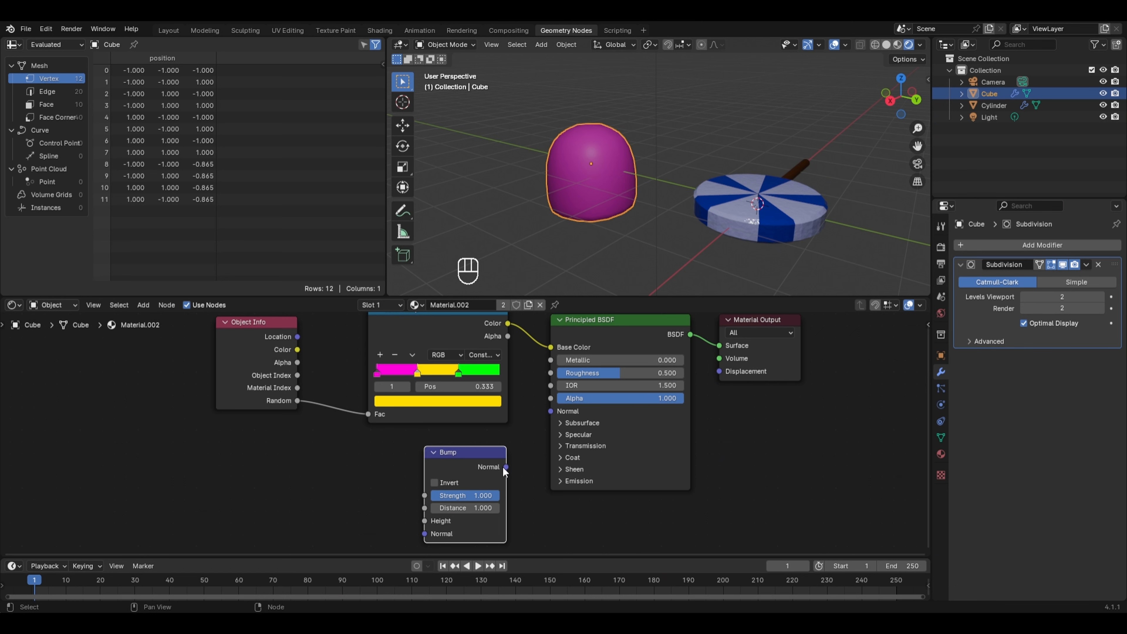
drag(505, 467, 551, 412)
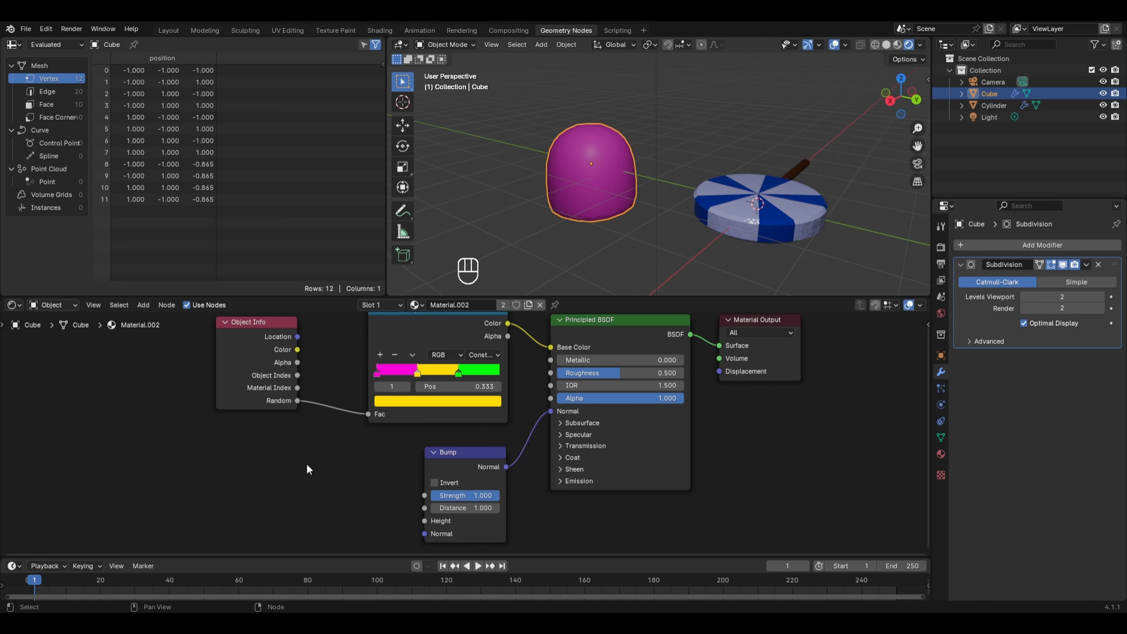
Step: Add a Noise Texture node and link its Fac output to the Bump node's Height input
scroll(306, 464, down, 1)
key(shift+a)
mouse_move(299, 451)
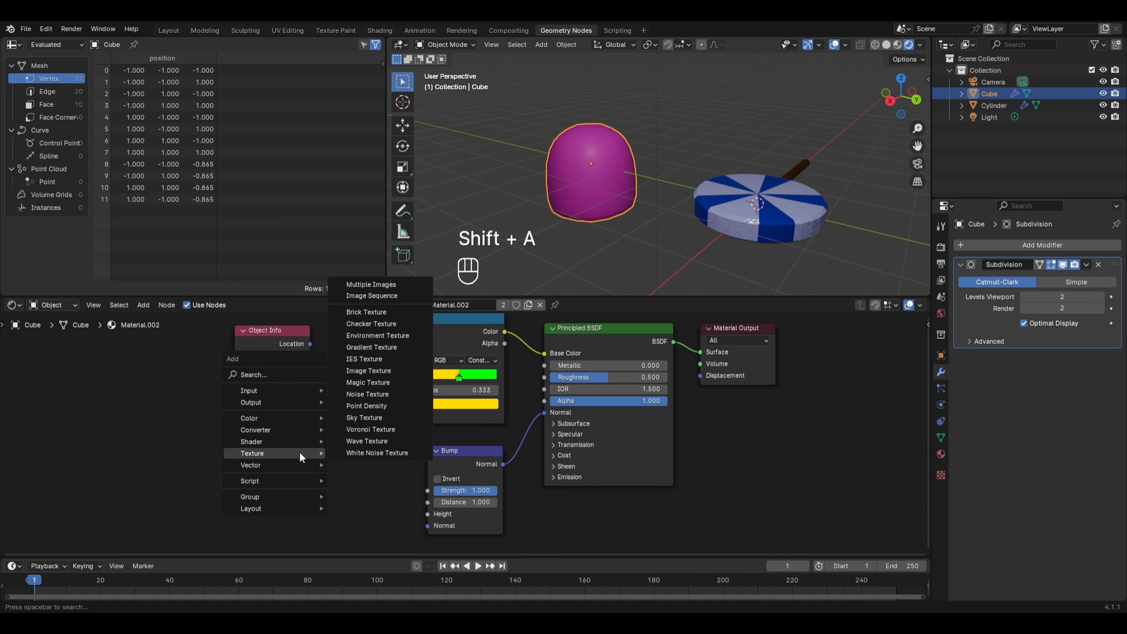
click(385, 393)
click(296, 444)
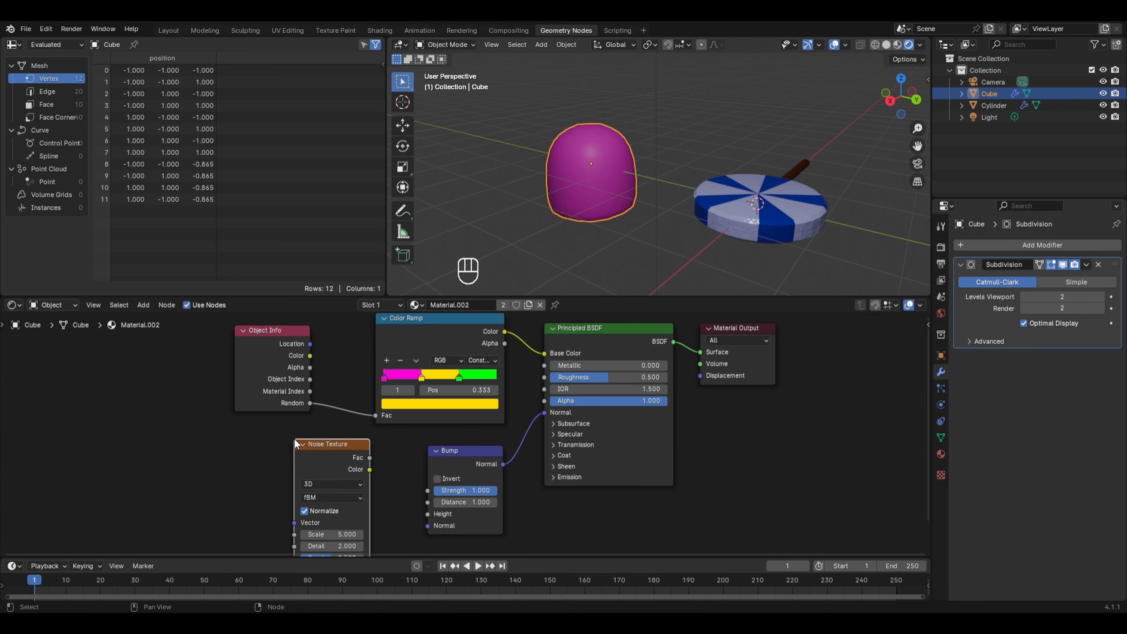
drag(369, 456, 428, 513)
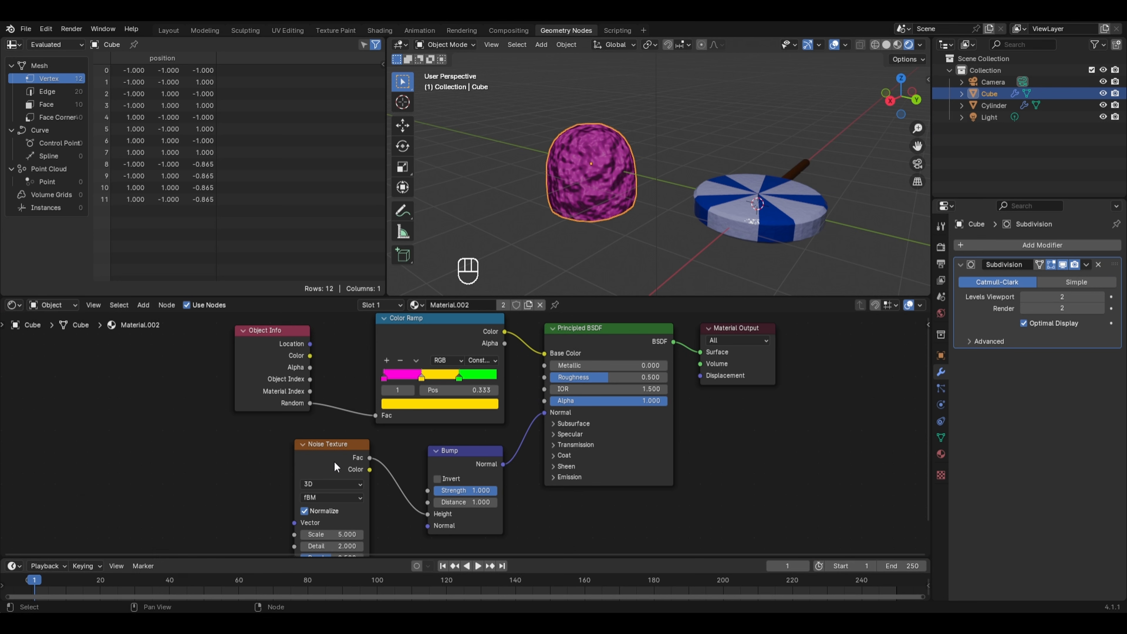
Step: Give the Noise Texture a Mapping and Texture Coordinate setup driven by the Object coordinates
click(334, 461)
key(ctrl+t)
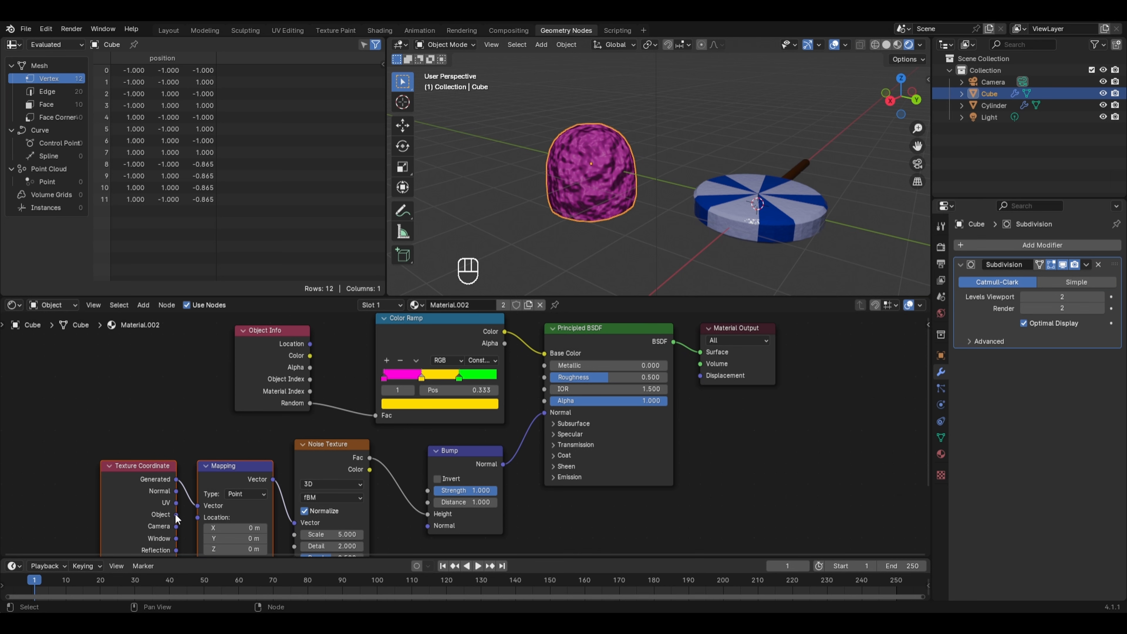
drag(176, 514, 198, 505)
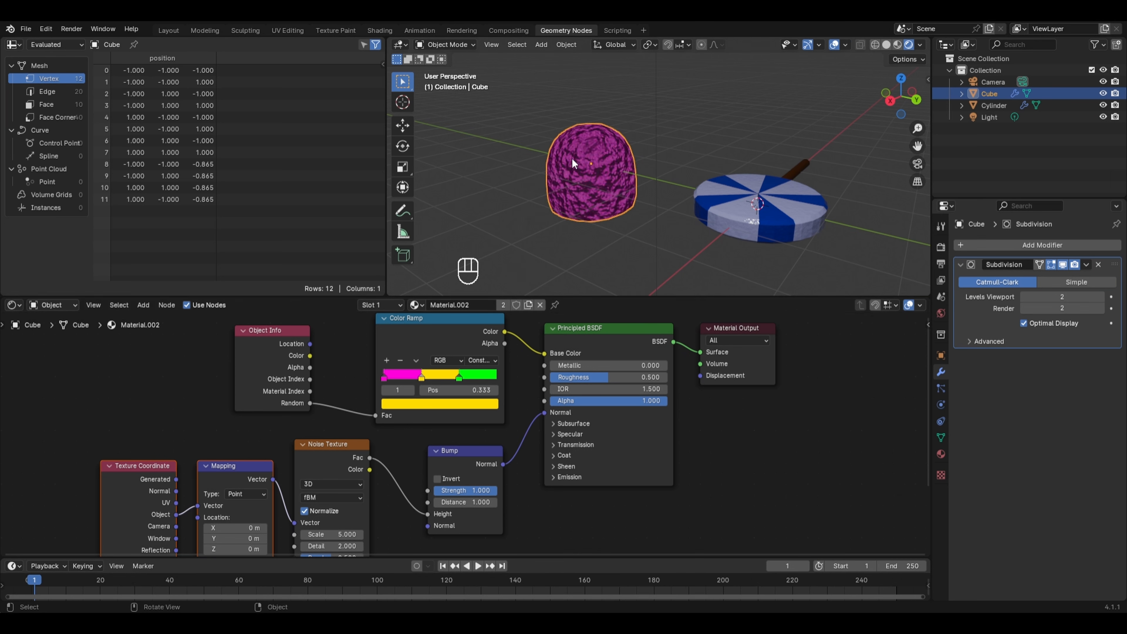
Step: Set the Bump node's Strength to 0.08
drag(460, 490, 428, 491)
click(452, 490)
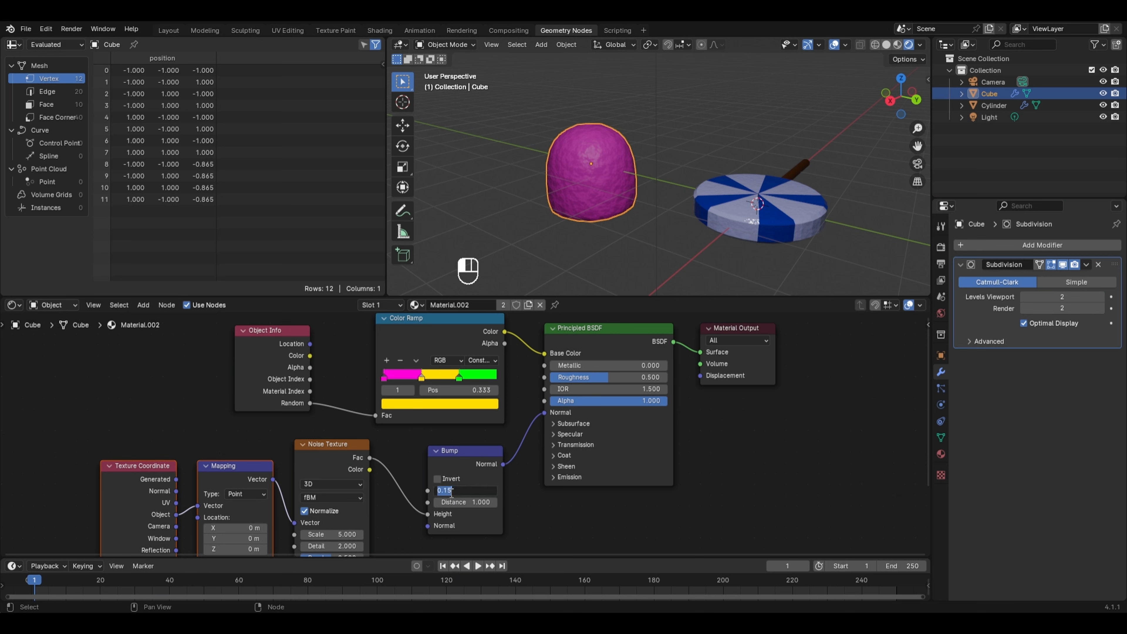
text(.08)
key(Return)
Step: Raise the Noise Texture's Scale to 11.8 for a finer bump on the gumdrop
scroll(600, 159, up, 4)
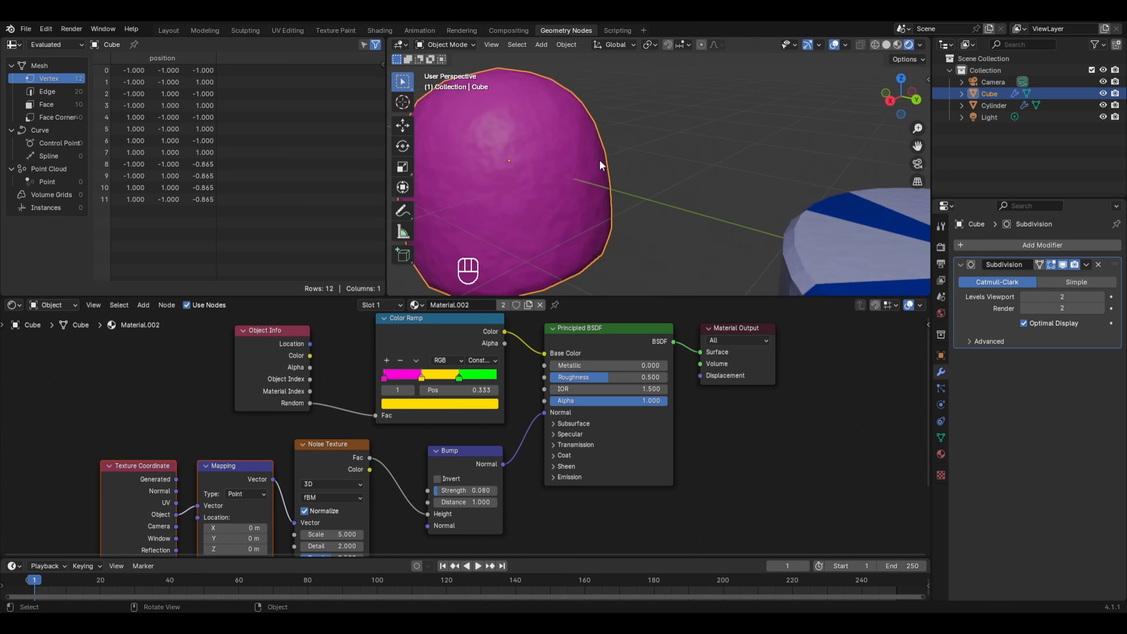
mouse_move(333, 534)
mouse_down()
mouse_move(364, 534)
mouse_move(352, 534)
mouse_up()
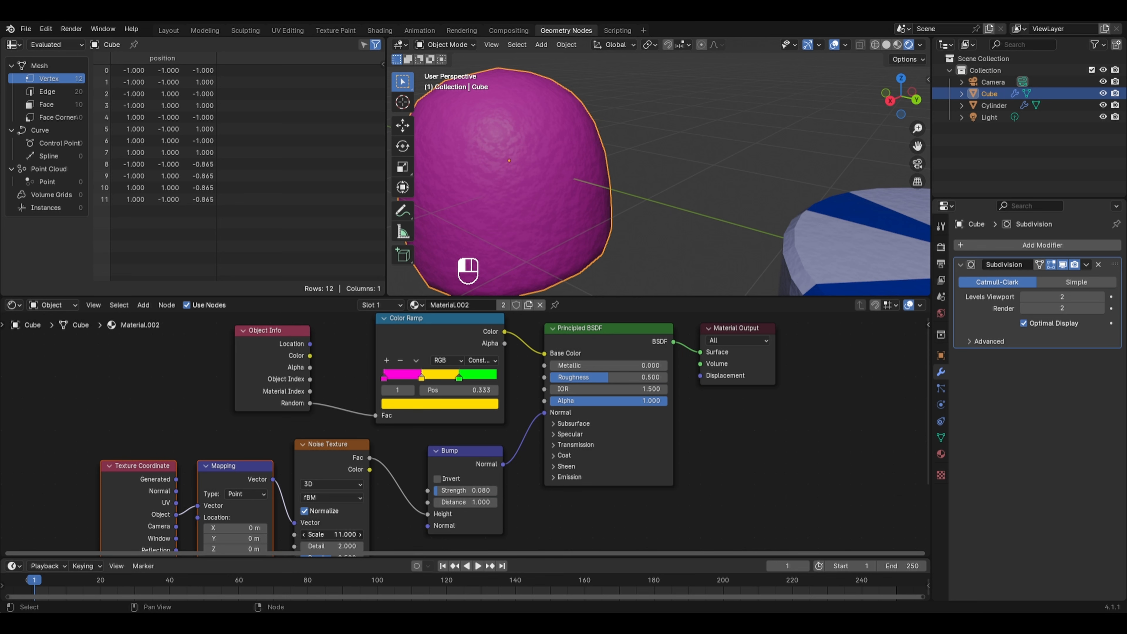
shift+middle_drag(564, 174, 738, 164)
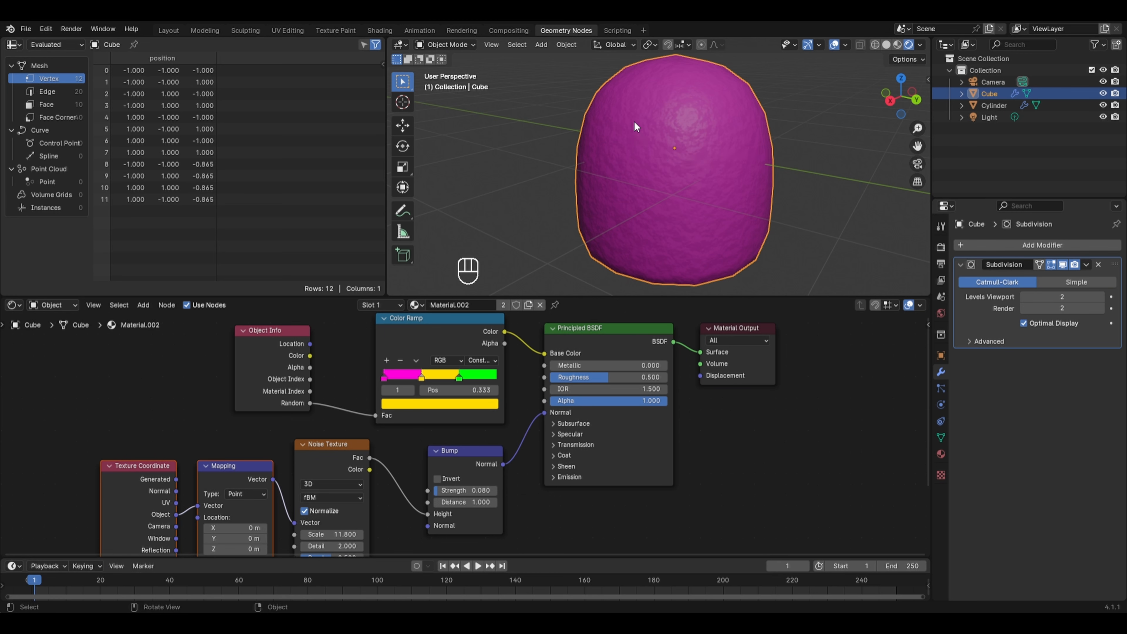
scroll(724, 103, down, 1)
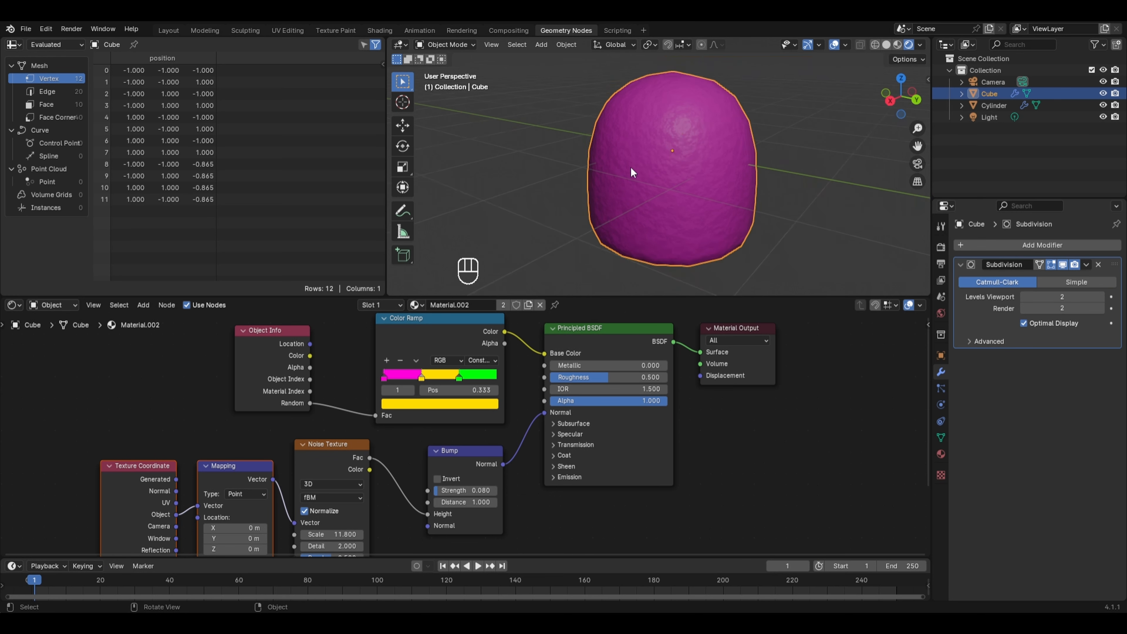
Step: Create a new geometry node tree on the gumdrop and insert Distribute Points on Faces between Group Input and Group Output
click(20, 305)
click(59, 400)
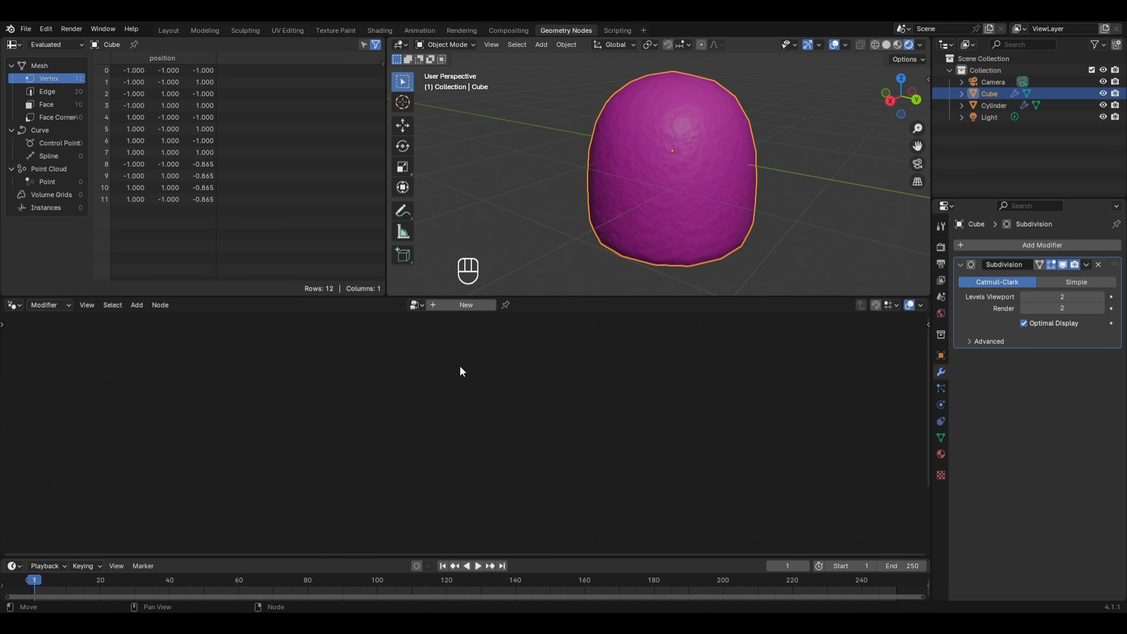
click(471, 305)
key(shift+a)
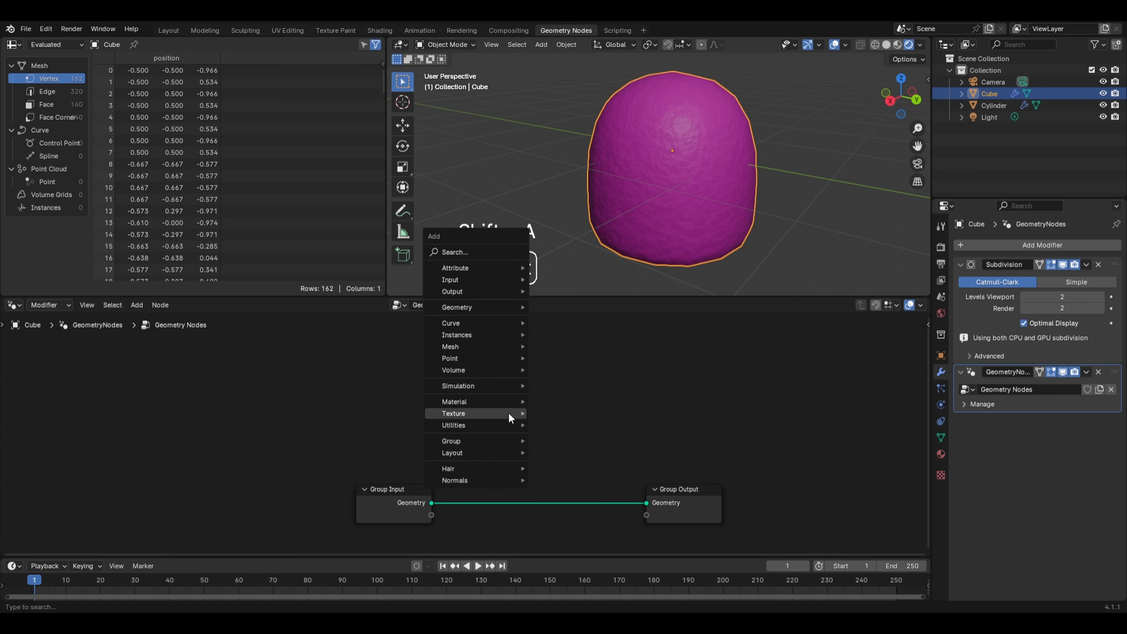
mouse_move(507, 412)
mouse_move(497, 356)
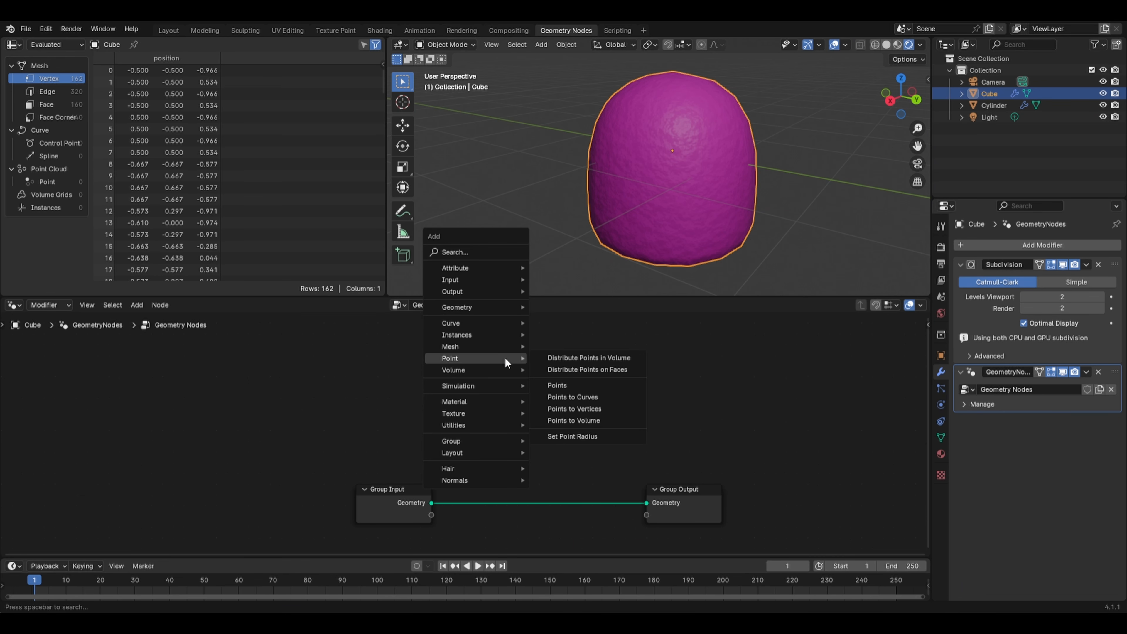
click(591, 371)
click(487, 437)
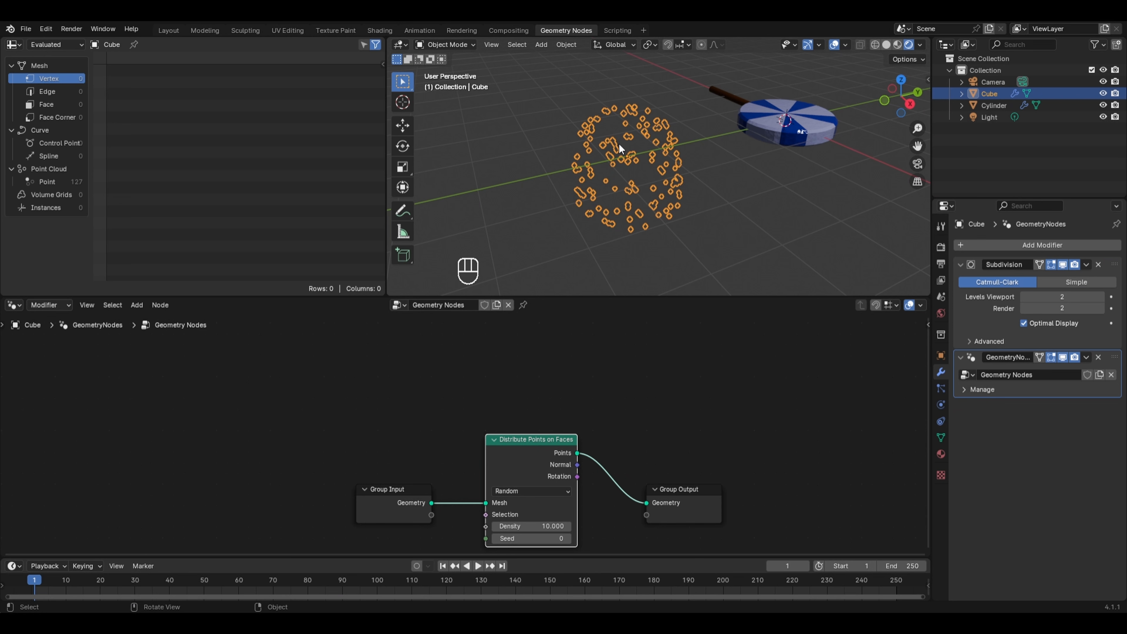
Step: Make room before the Group Output and insert an Instance on Points node after Distribute Points on Faces
drag(696, 505, 850, 456)
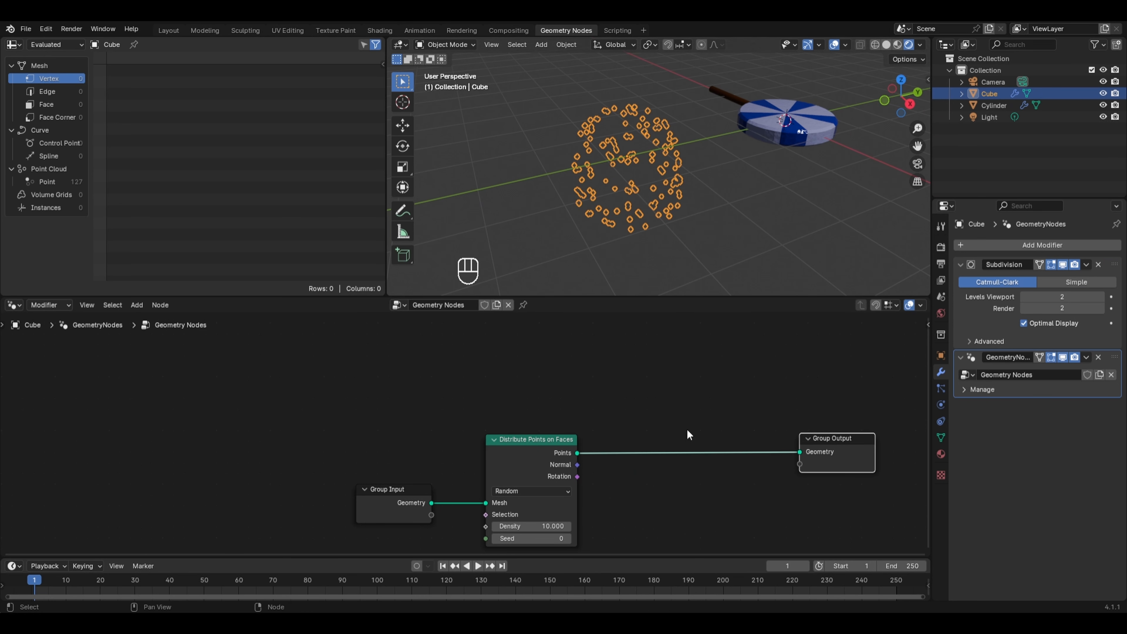
key(shift+a)
mouse_move(675, 405)
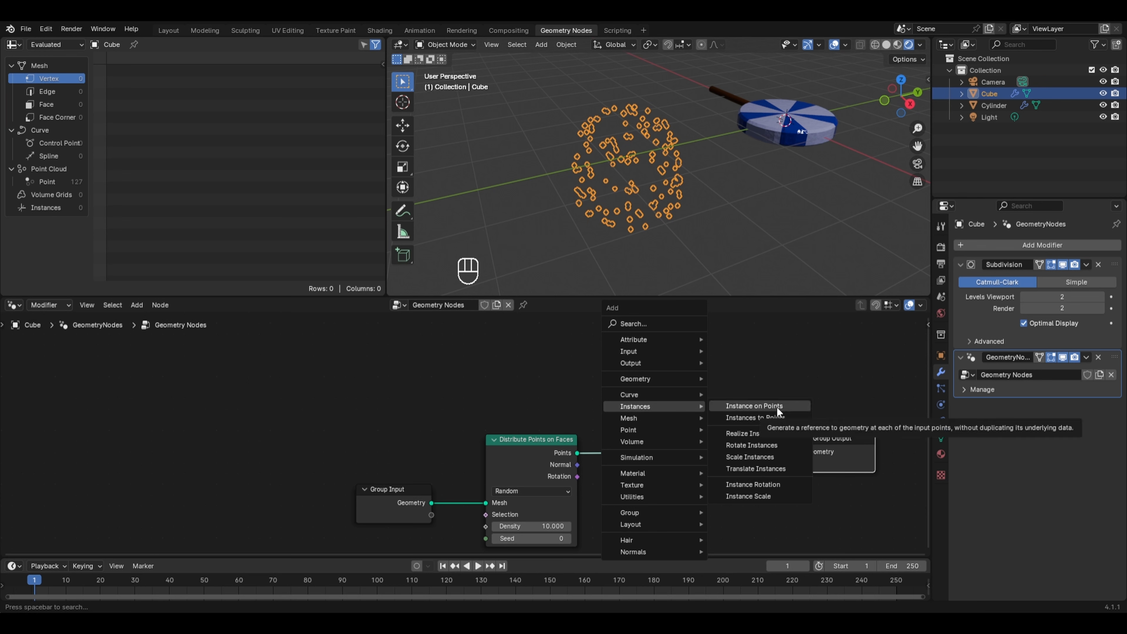
click(775, 408)
click(690, 394)
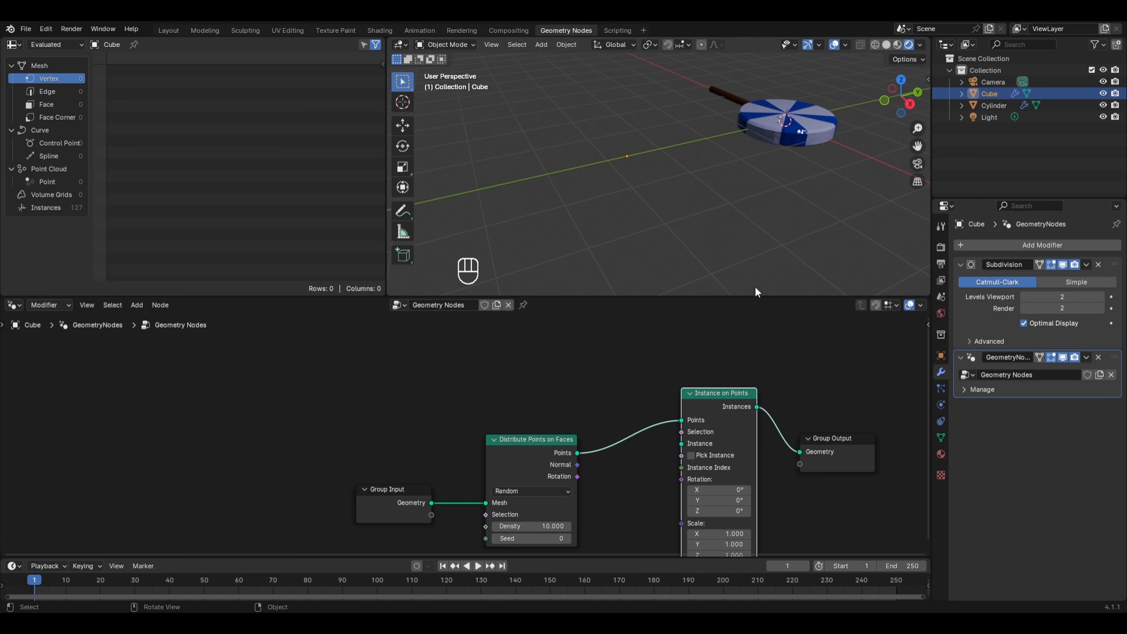
mouse_move(713, 442)
Step: Add a new cube to the scene and move it along the negative global Y axis, well away from the lollipop
scroll(758, 135, down, 1)
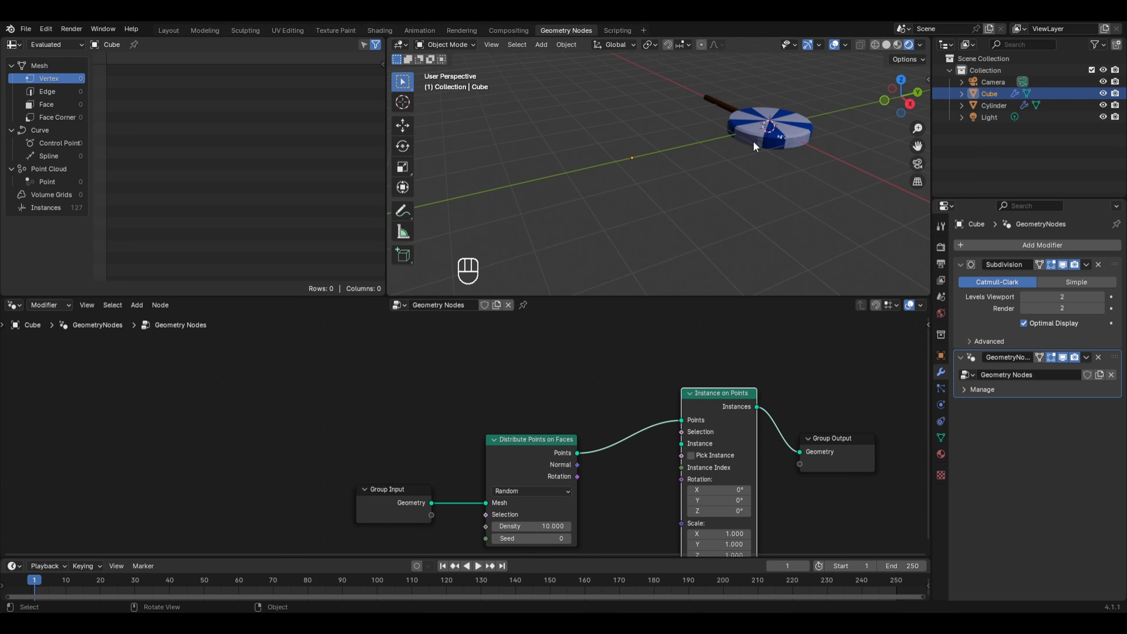
key(shift+a)
mouse_move(733, 155)
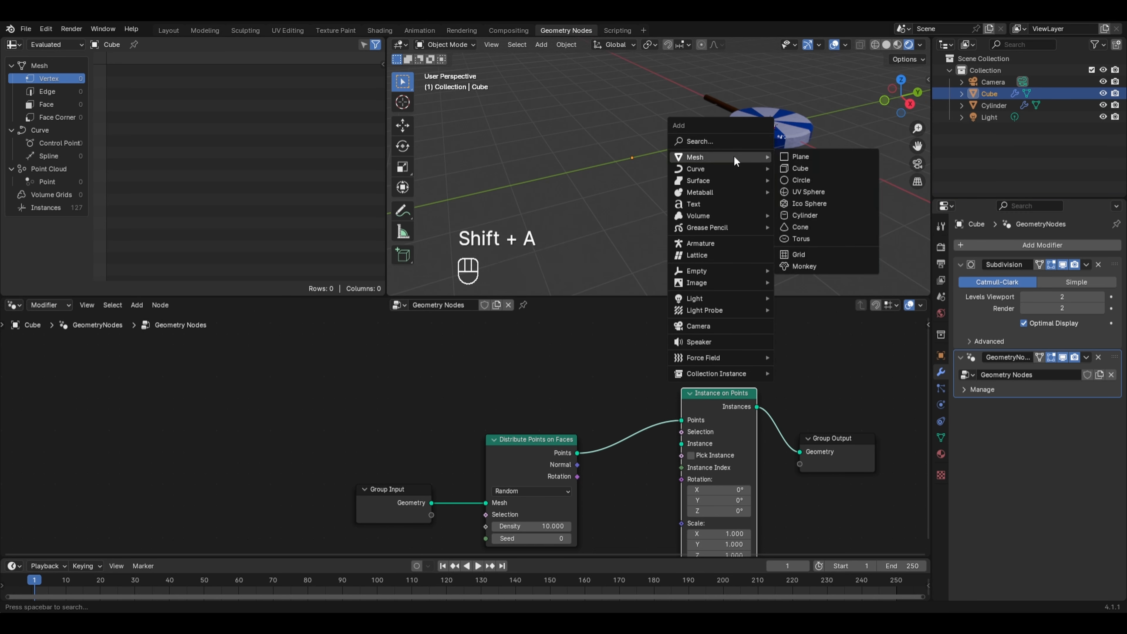
click(799, 168)
key(g)
key(y)
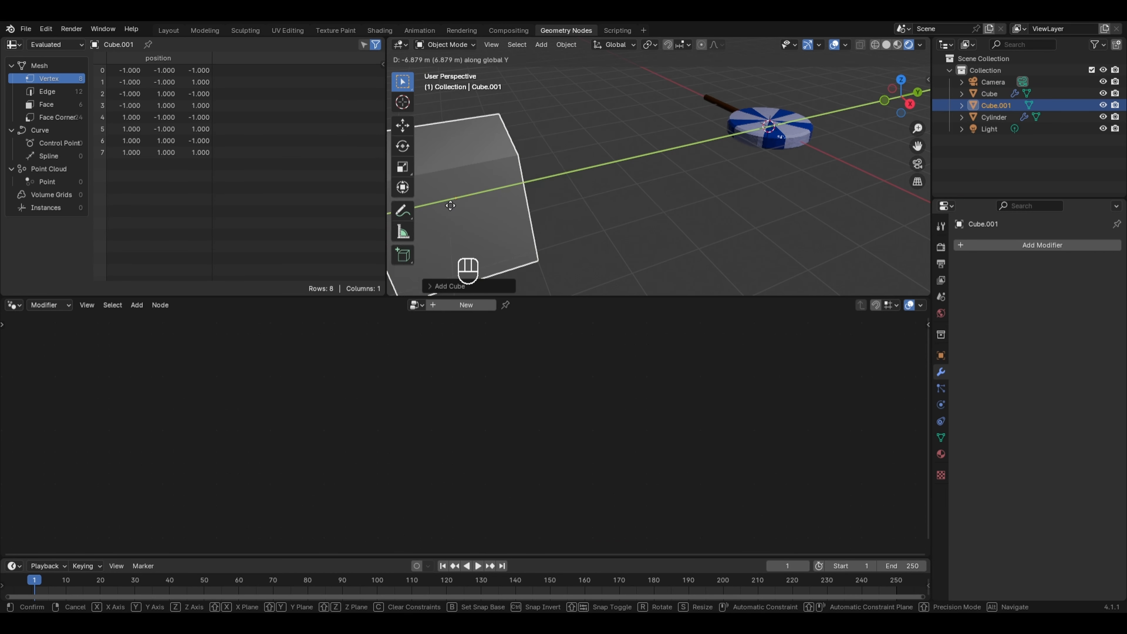
click(479, 200)
scroll(480, 201, down, 1)
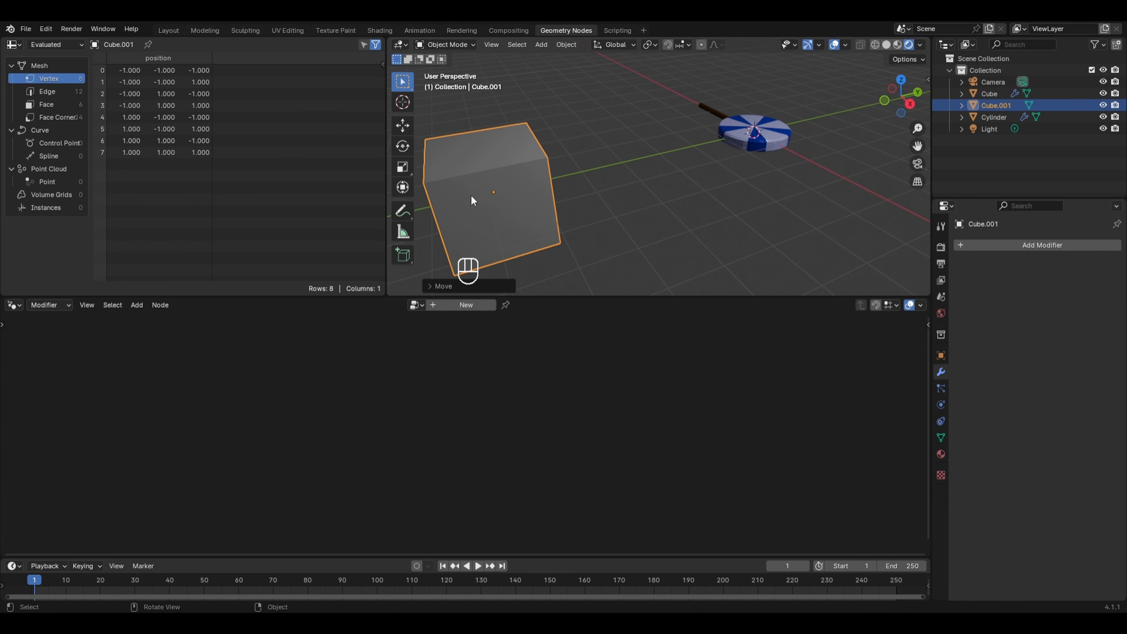
Step: Create a new material for the added cube and set its Transmission weight to 1.0
click(940, 453)
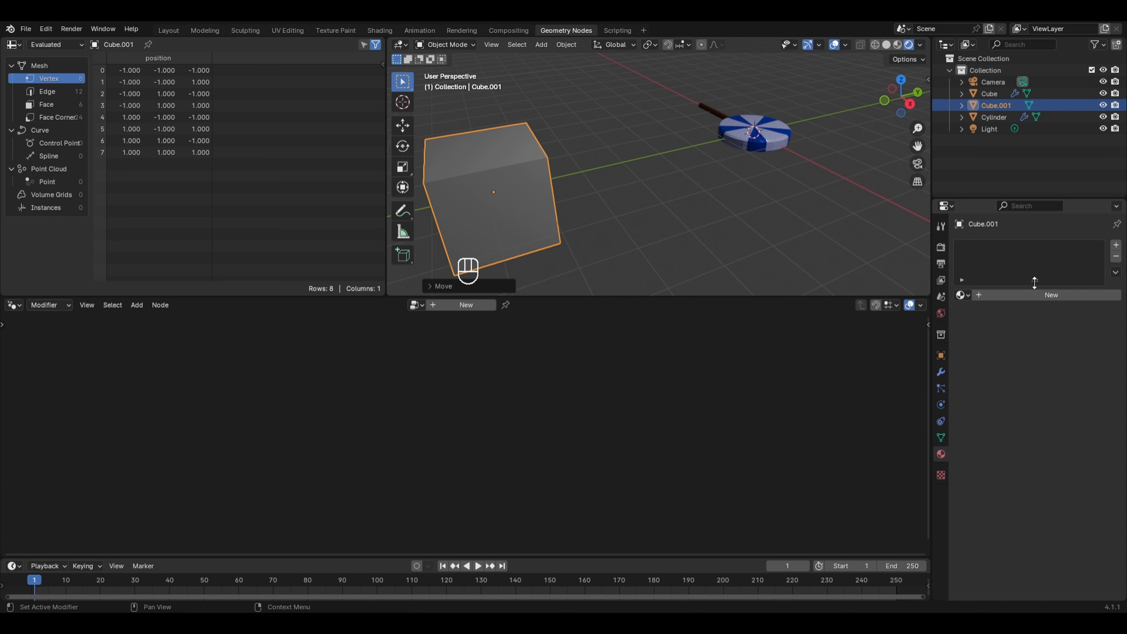
click(1039, 294)
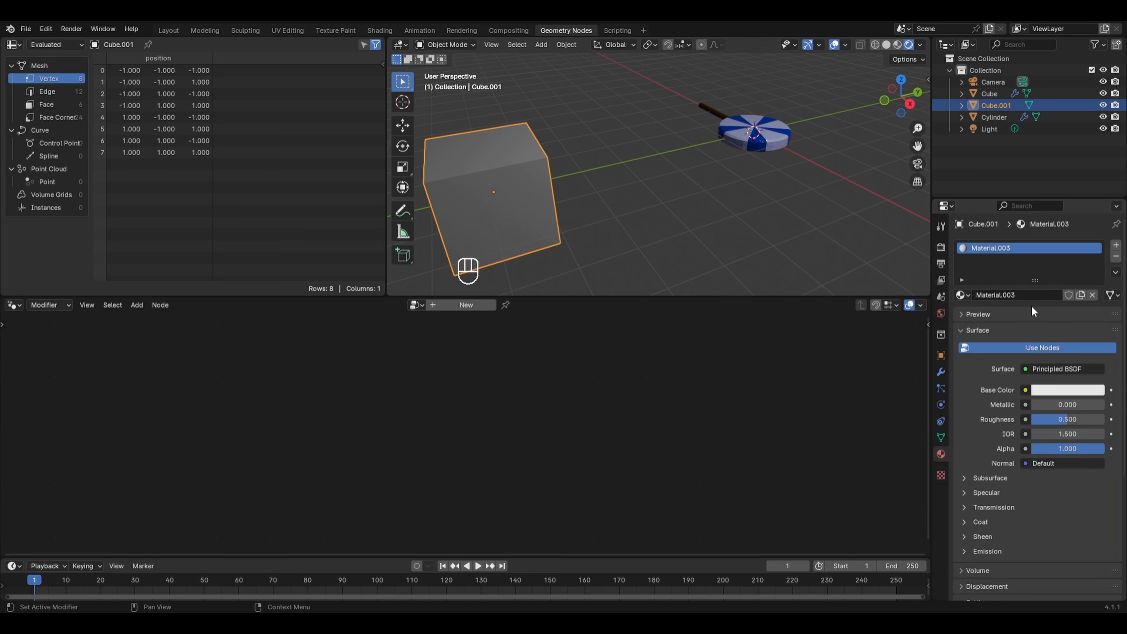
click(996, 509)
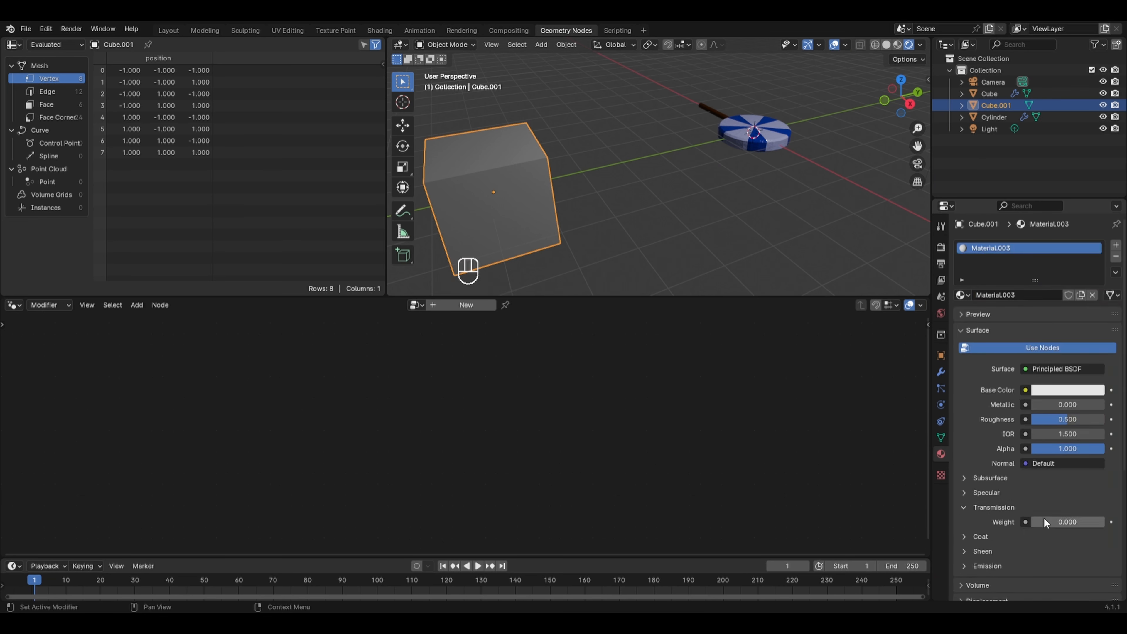
drag(1044, 517, 1100, 517)
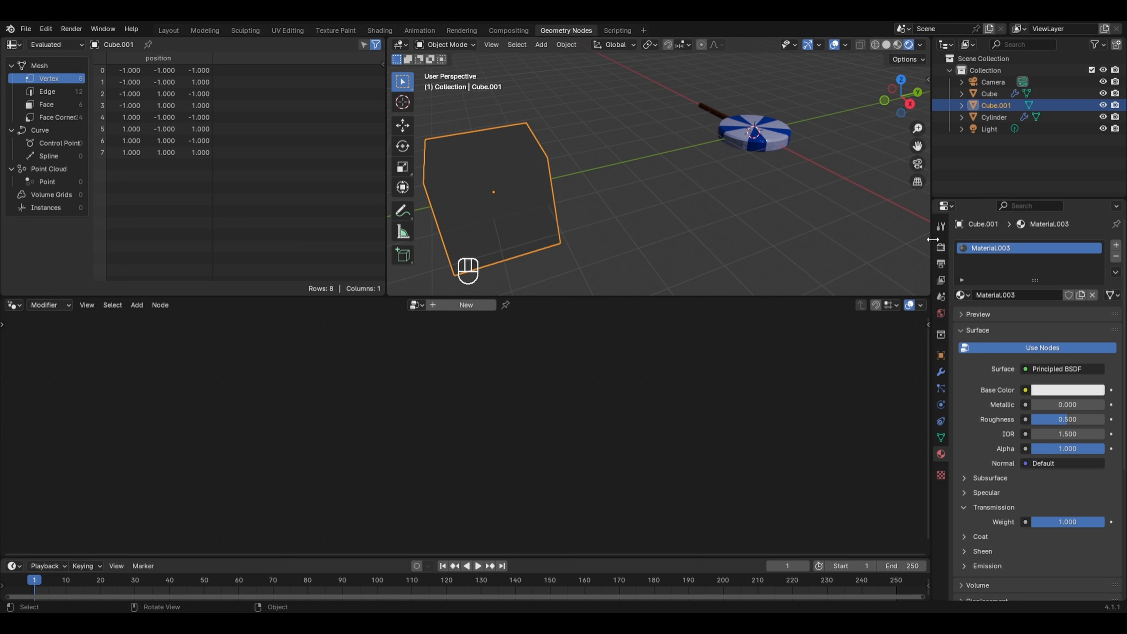
Step: Enable Screen Space Reflections for the EEVEE render engine and expand its options
click(941, 247)
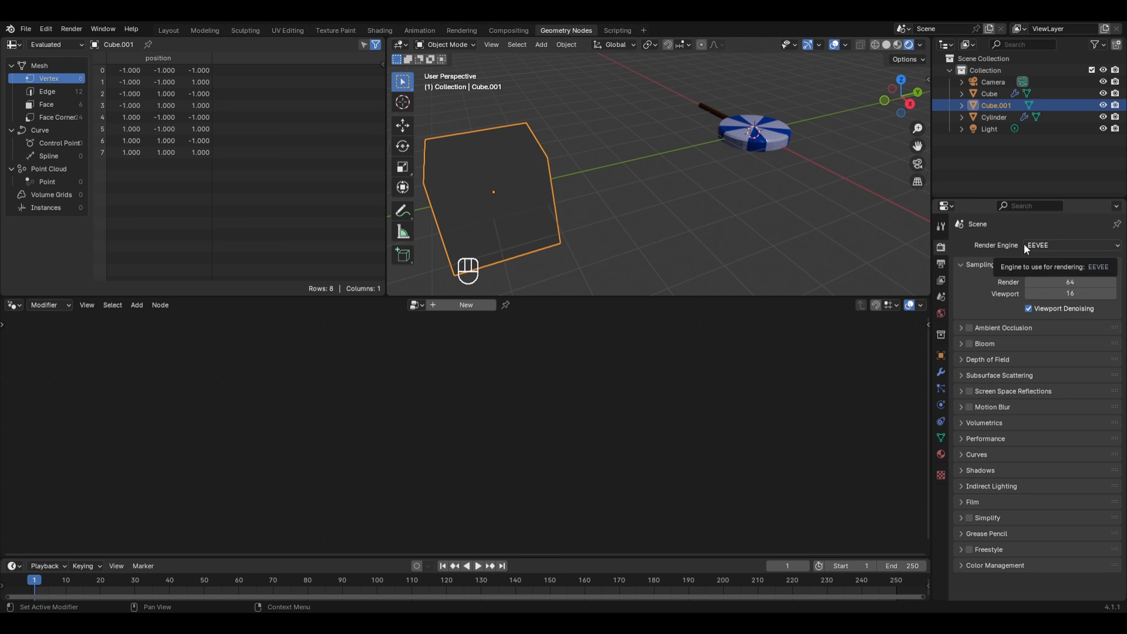
click(968, 392)
click(1007, 391)
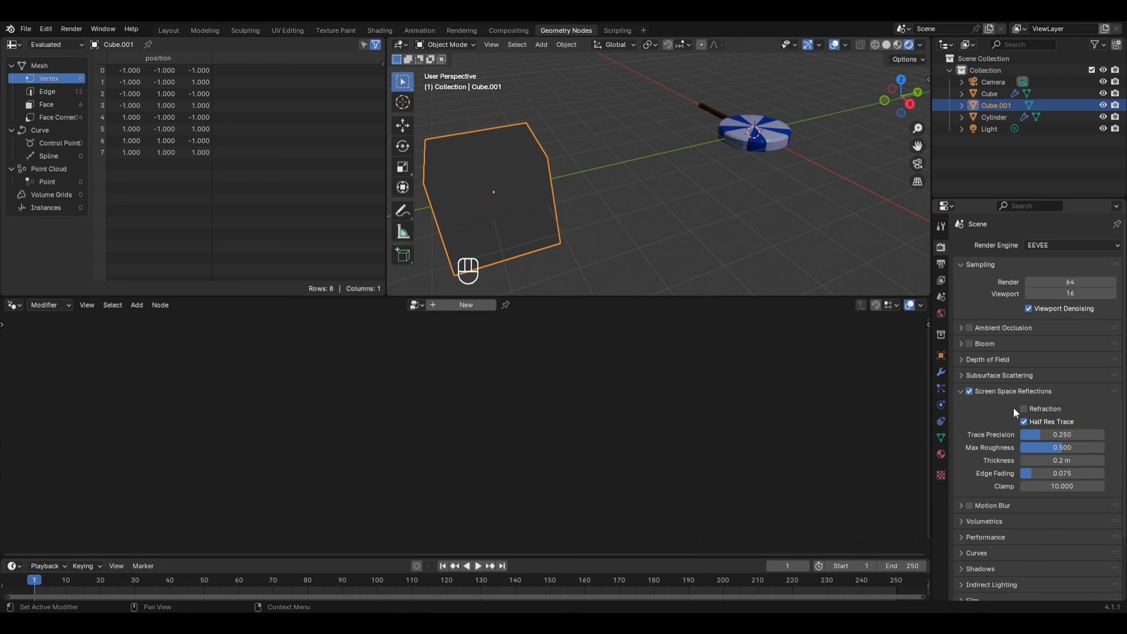
Step: Set the transparent cube material's Blend Mode to Alpha Blend and enable Raytrace Refraction
click(941, 454)
scroll(1007, 447, down, 2)
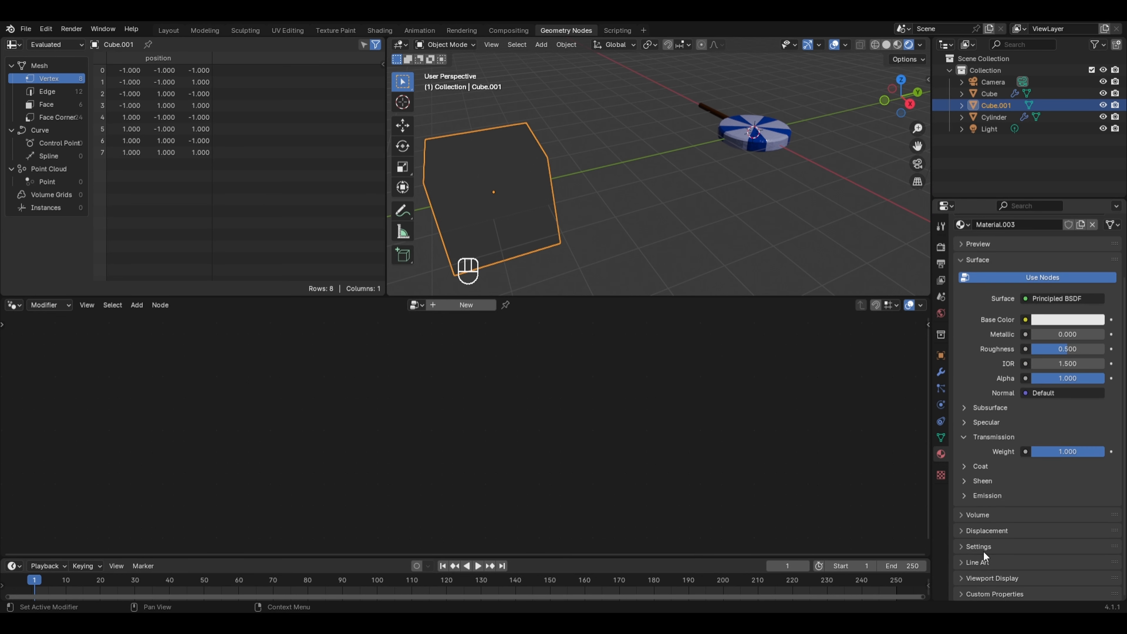
click(983, 547)
scroll(989, 533, down, 5)
click(1065, 508)
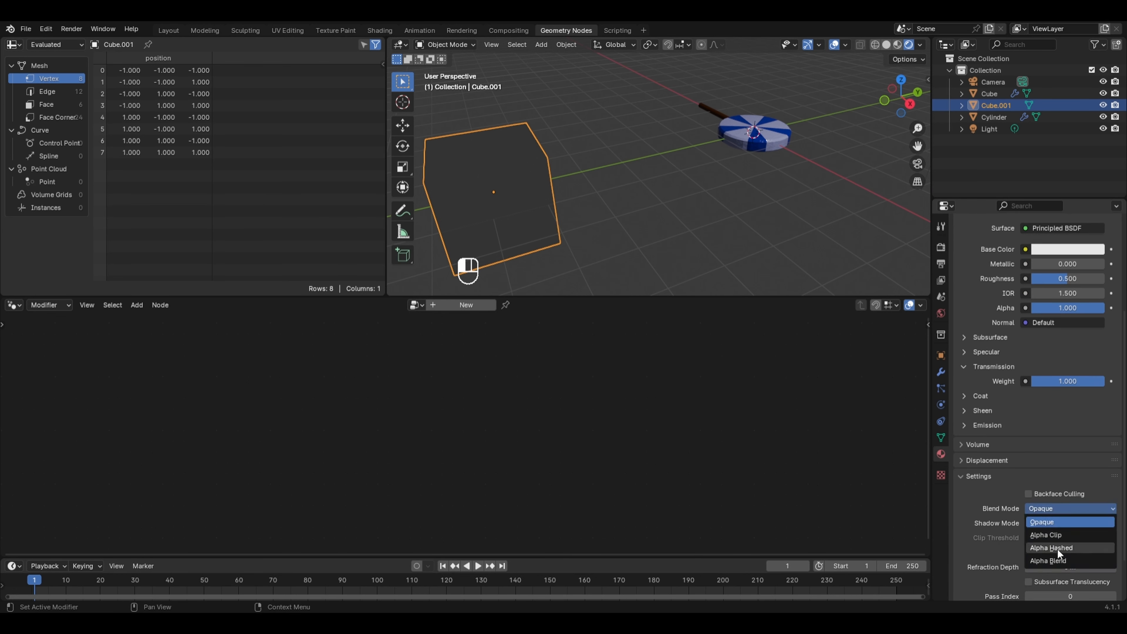
click(1049, 560)
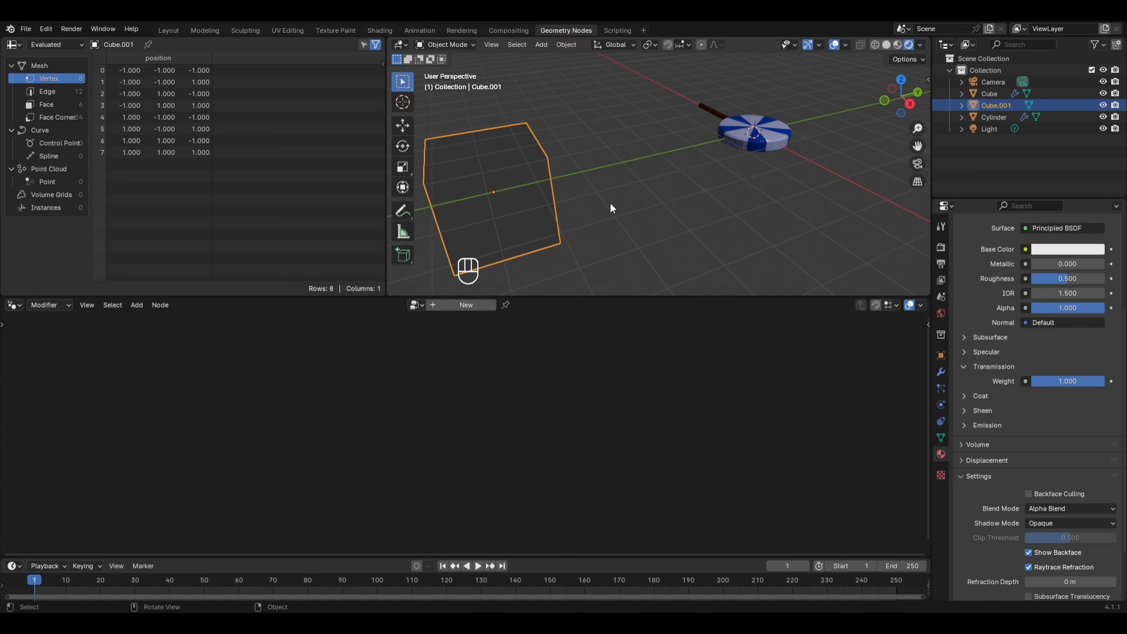
Step: Add an Object Info node for Cube.001 to the gumdrop's node tree and connect its Geometry to the Instance input of Instance on Points
click(985, 87)
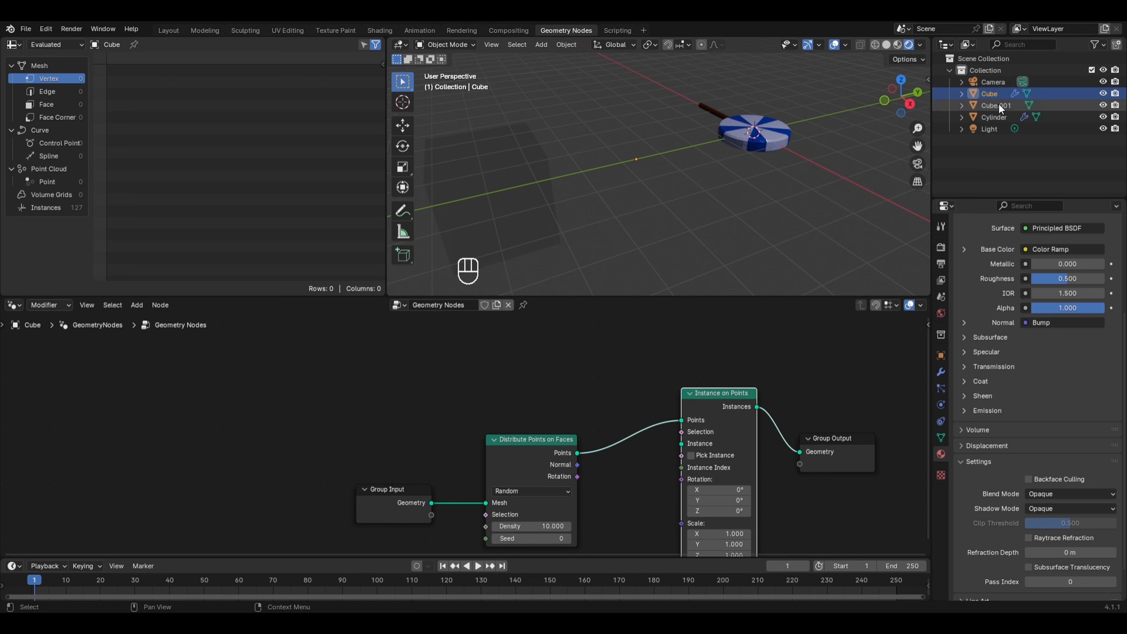
drag(998, 103, 581, 478)
drag(637, 525, 681, 444)
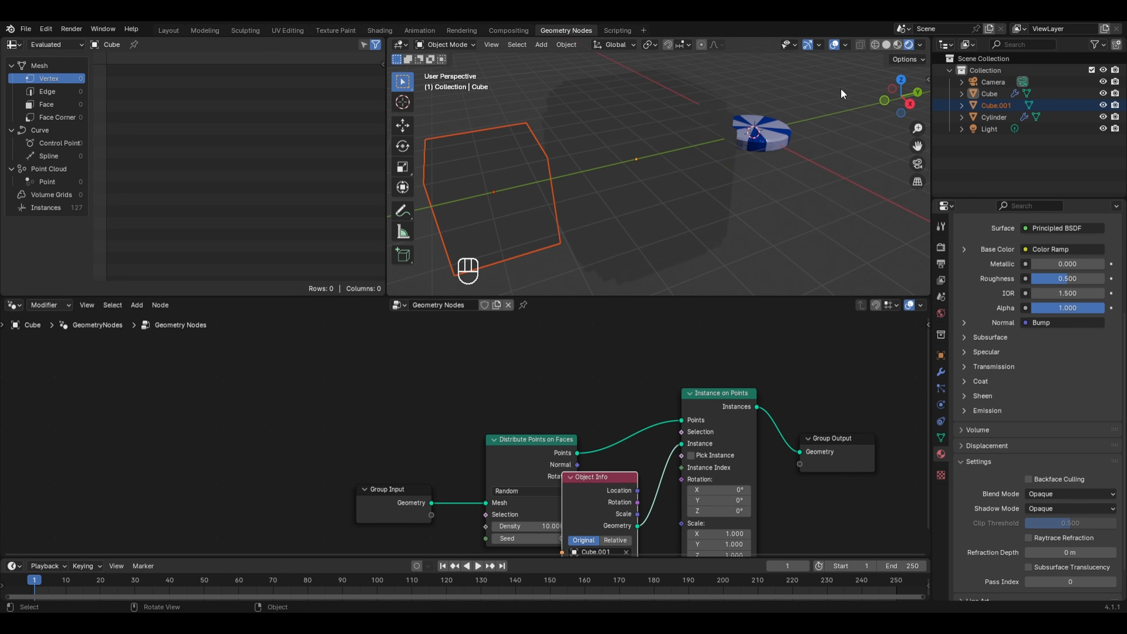
Step: Show the scene in solid shading and set the Instance on Points scale to 0.02 on all three axes
click(886, 44)
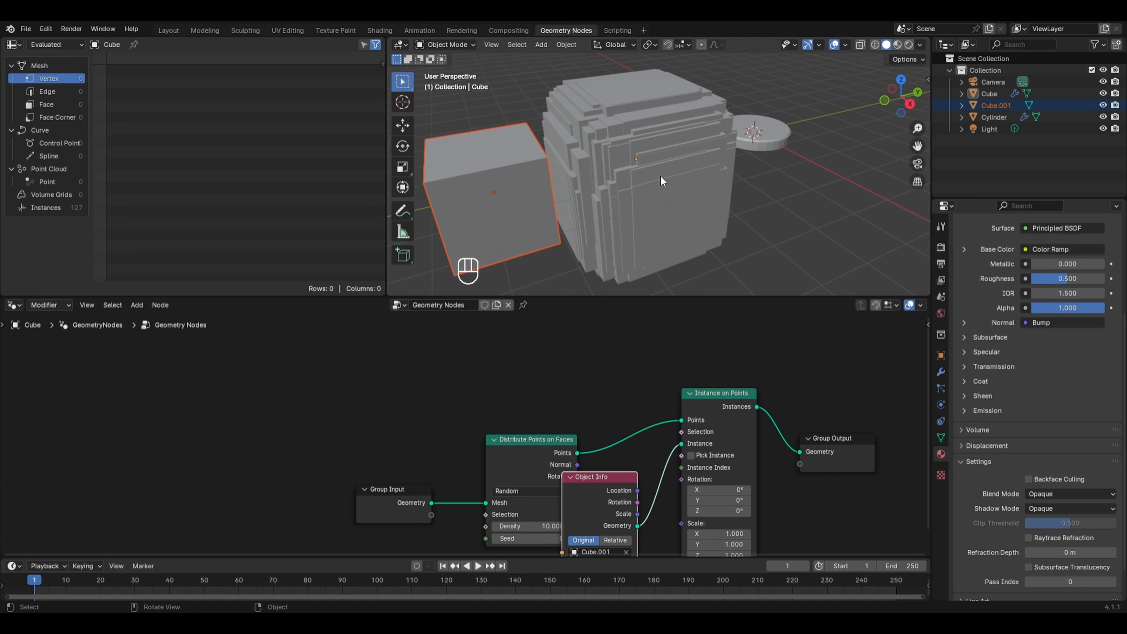
middle_drag(718, 535, 701, 448)
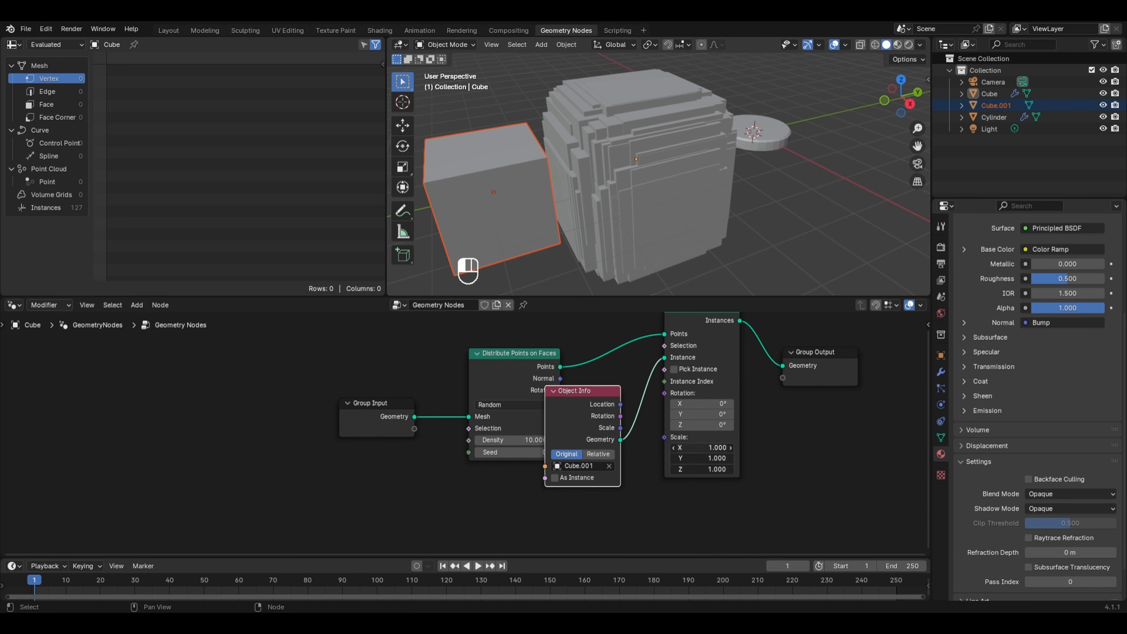
drag(701, 447, 717, 468)
text(.02)
key(Return)
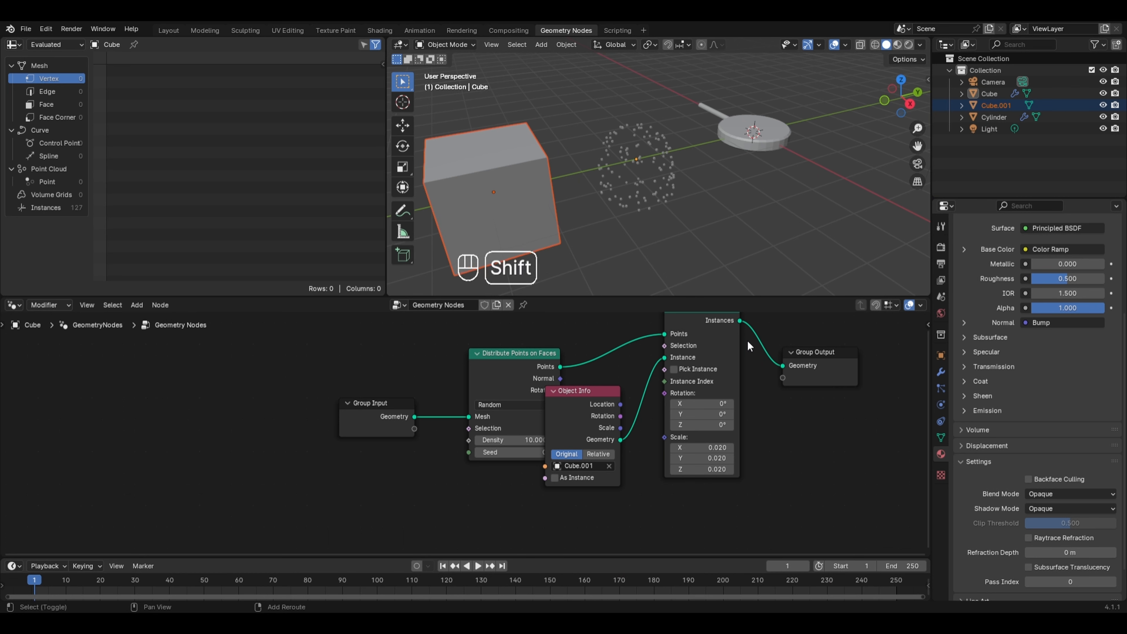
Step: Insert a Join Geometry node before the Group Output and connect the Group Input's Geometry to it as well
key(shift+a)
mouse_move(721, 394)
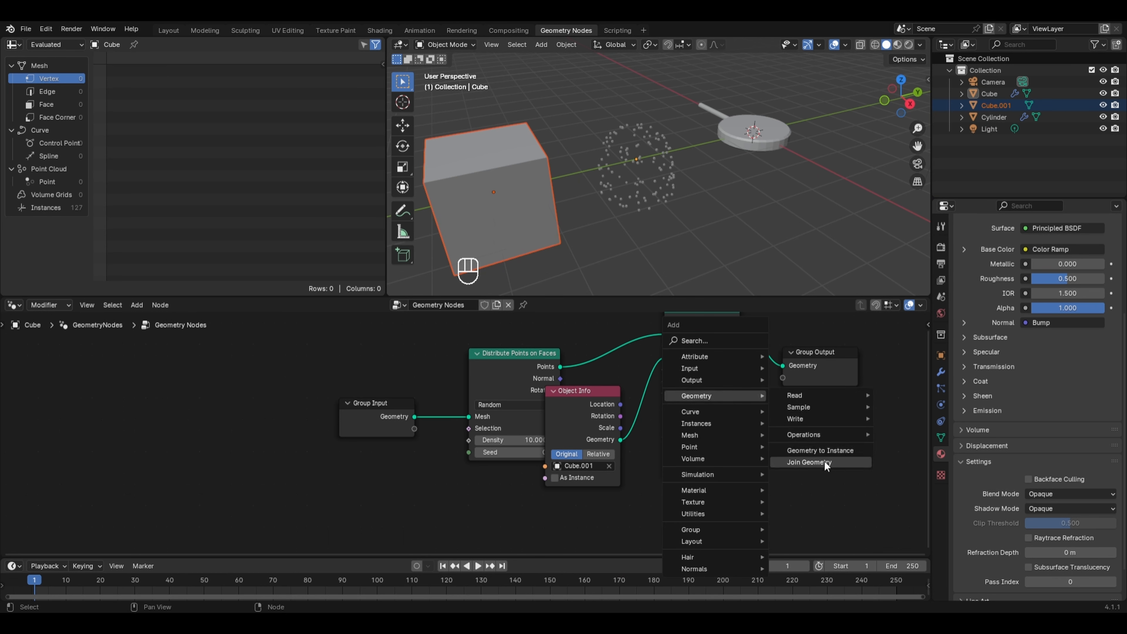
click(810, 462)
click(781, 344)
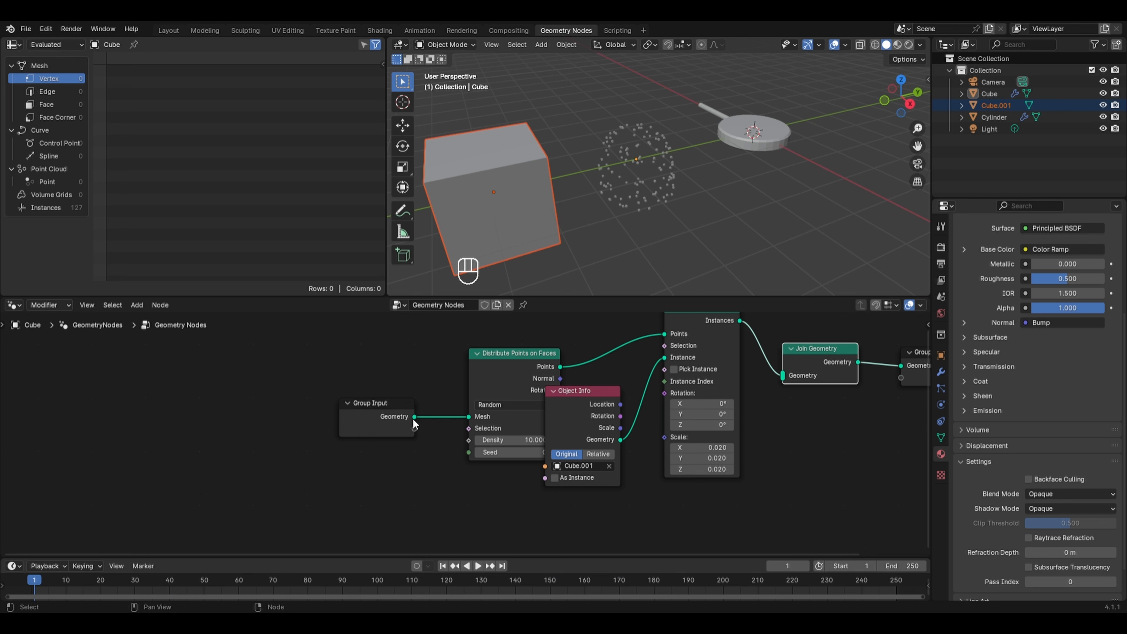
drag(414, 417, 775, 376)
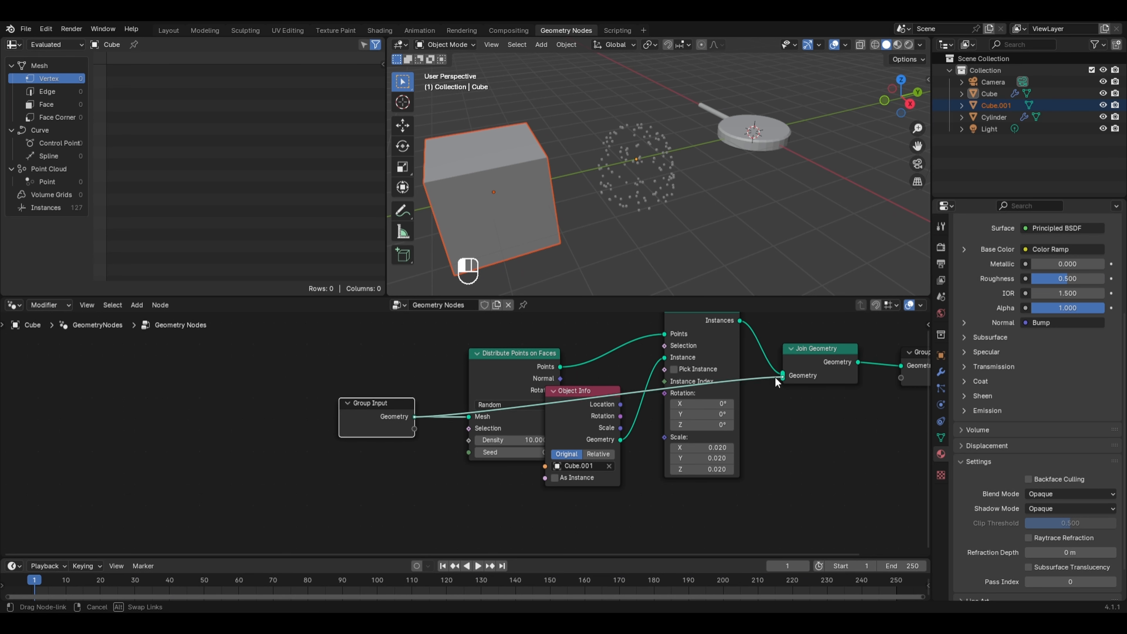
Step: Show the gumdrop in rendered shading, shift Distribute Points on Faces clear of Object Info, and raise its Density to 66
click(906, 44)
scroll(611, 177, up, 6)
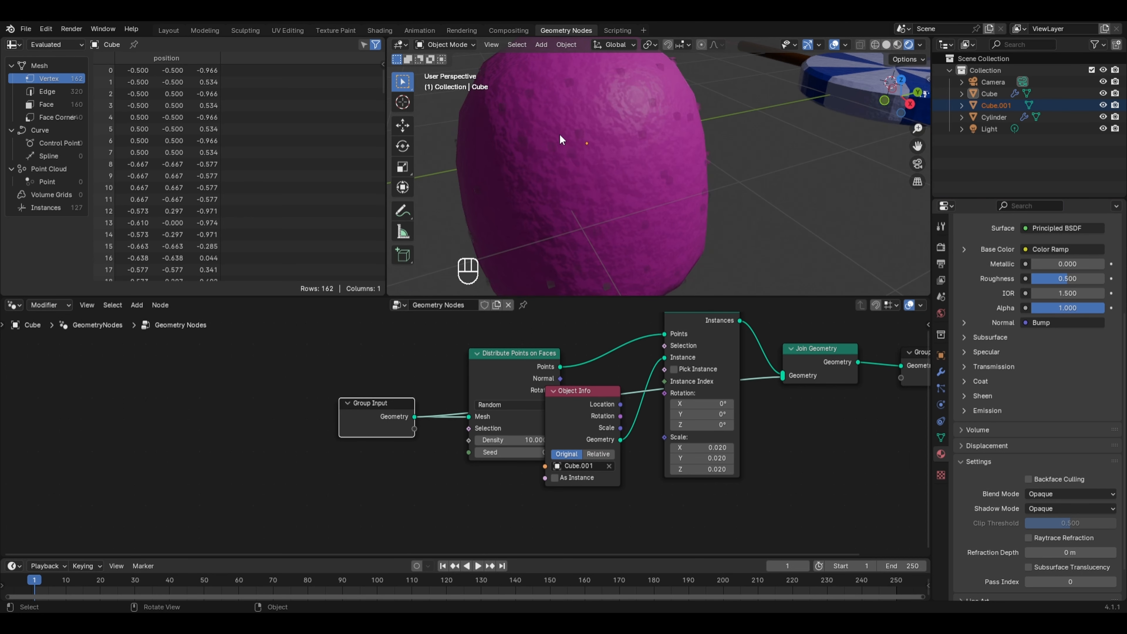
drag(536, 381, 504, 383)
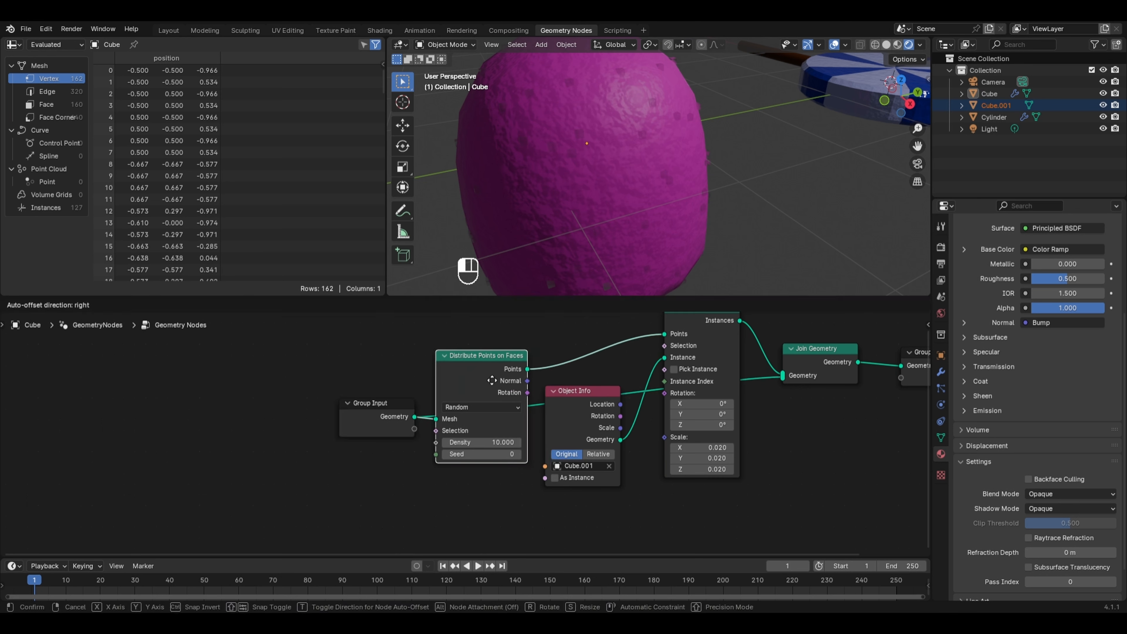
drag(481, 442, 583, 442)
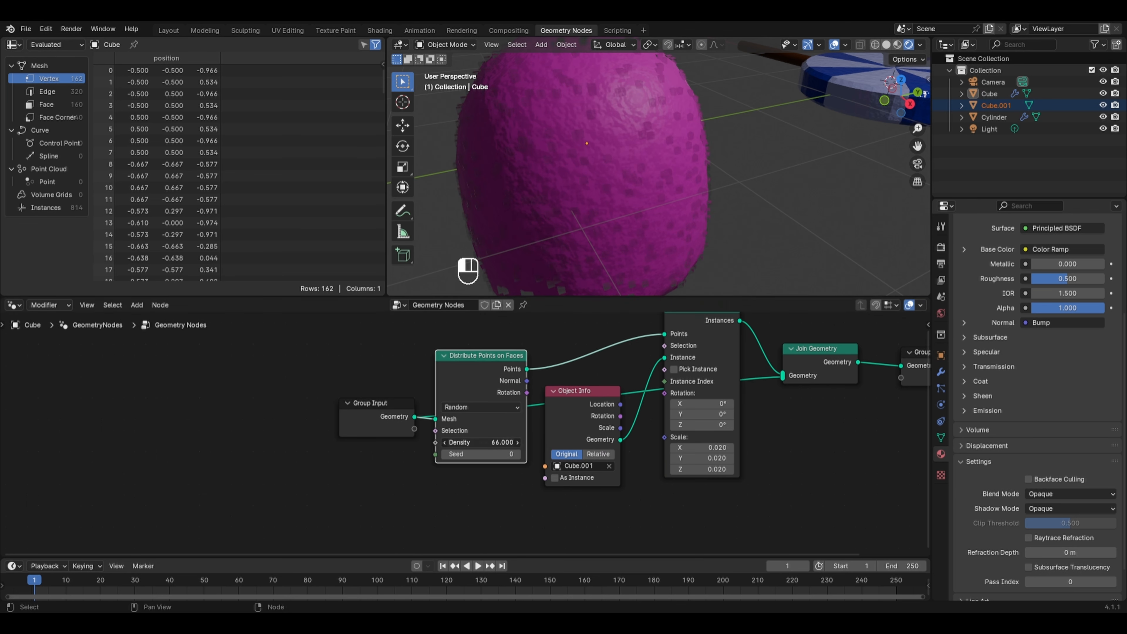
middle_drag(692, 186, 635, 178)
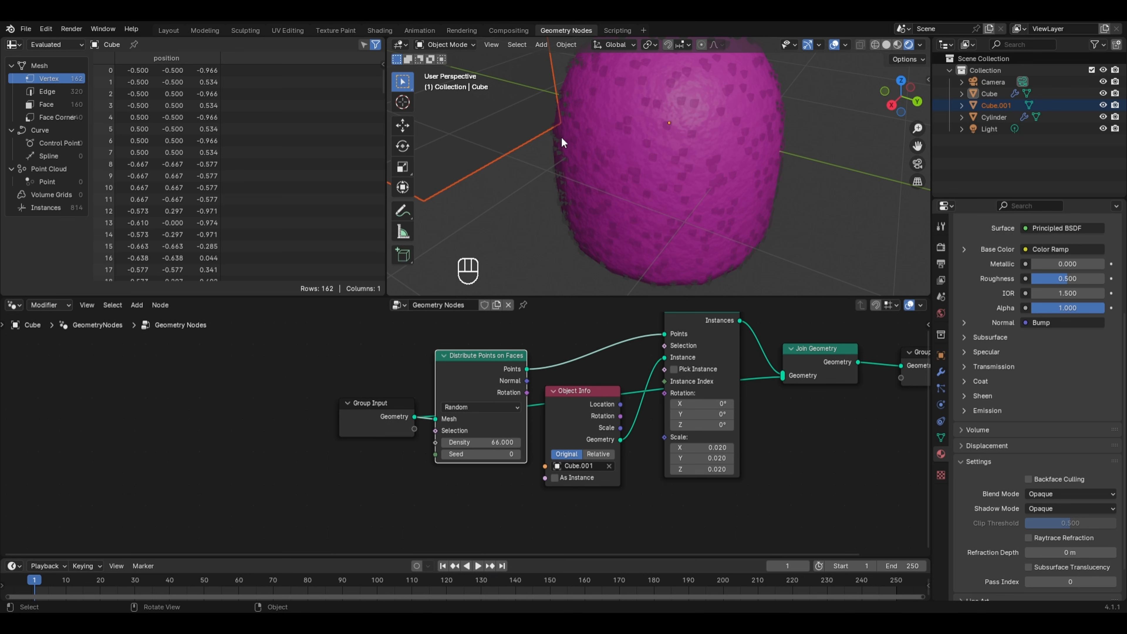
Step: Switch the scene's render engine to Cycles
click(940, 247)
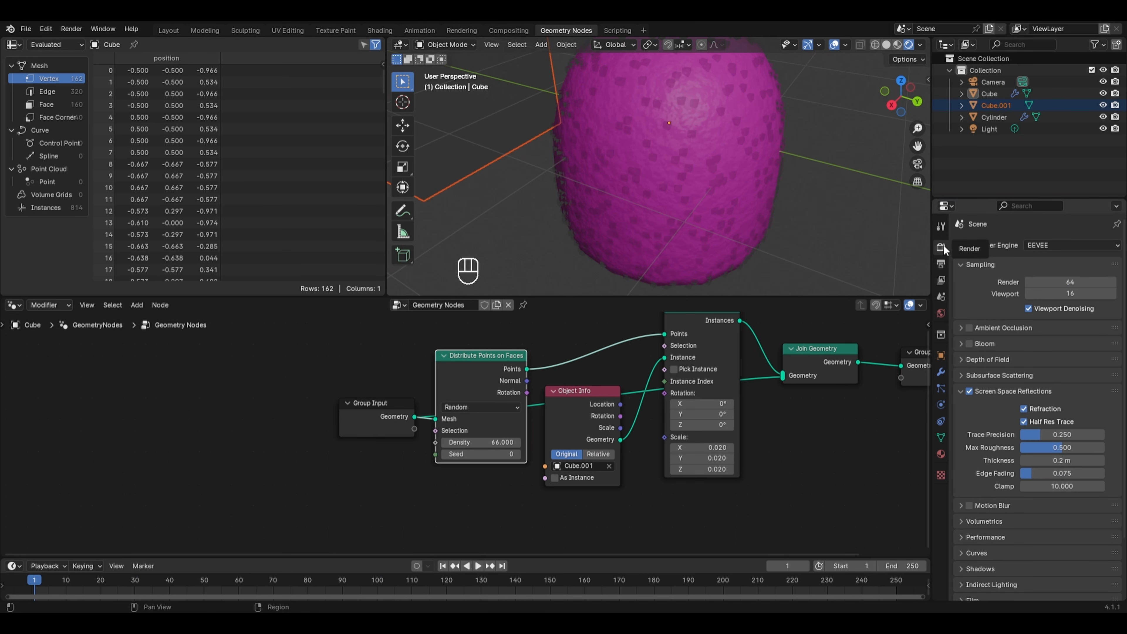
click(1053, 246)
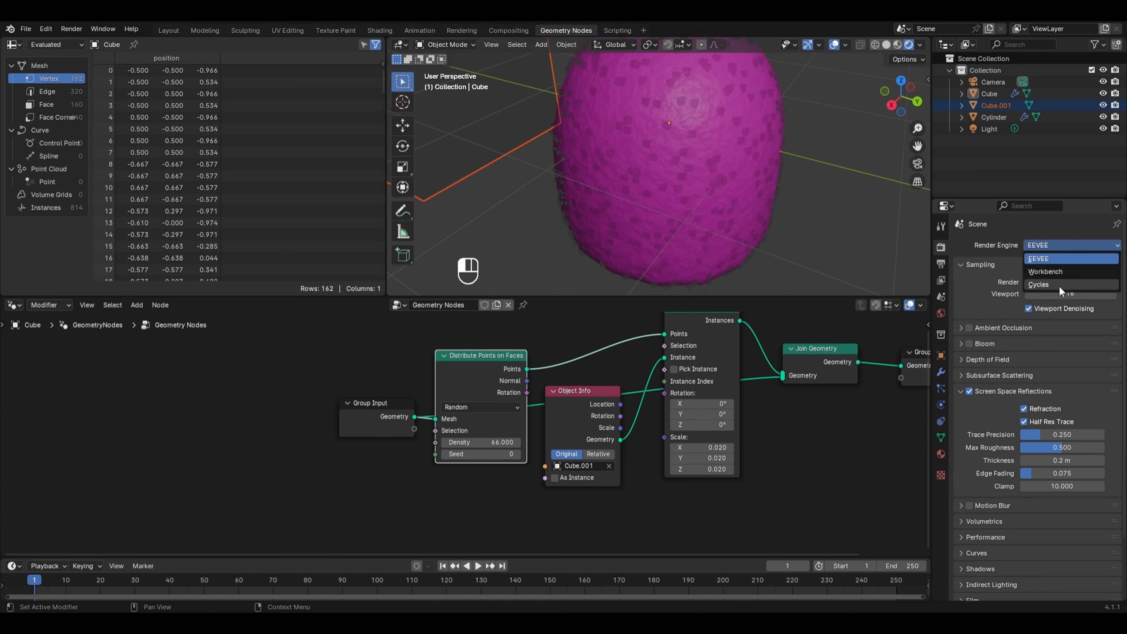
click(1040, 285)
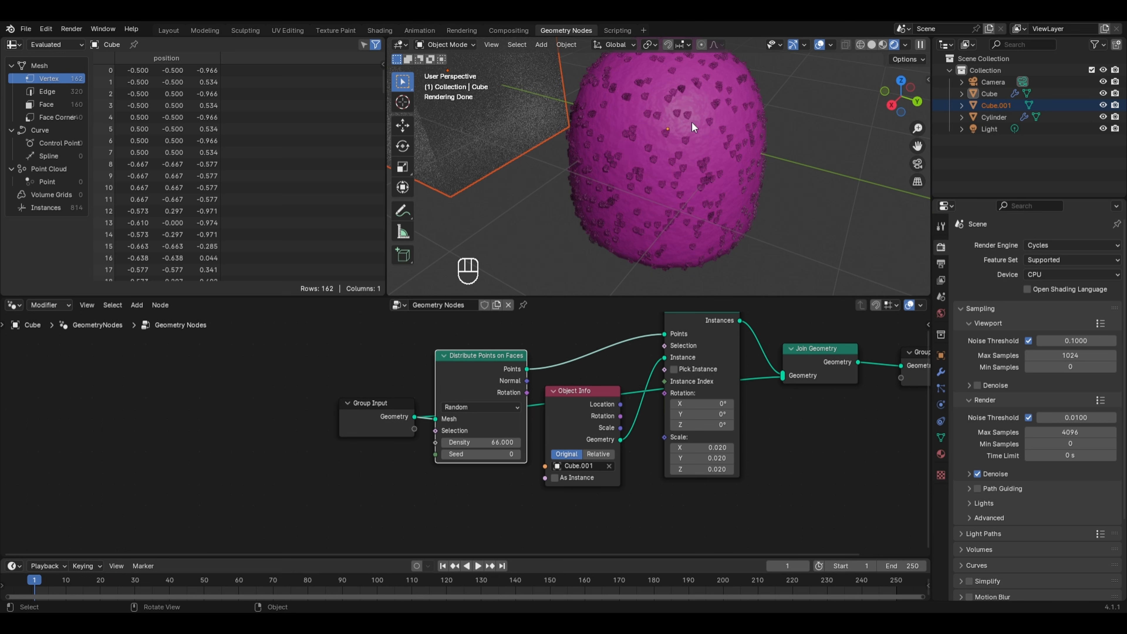
scroll(555, 122, down, 2)
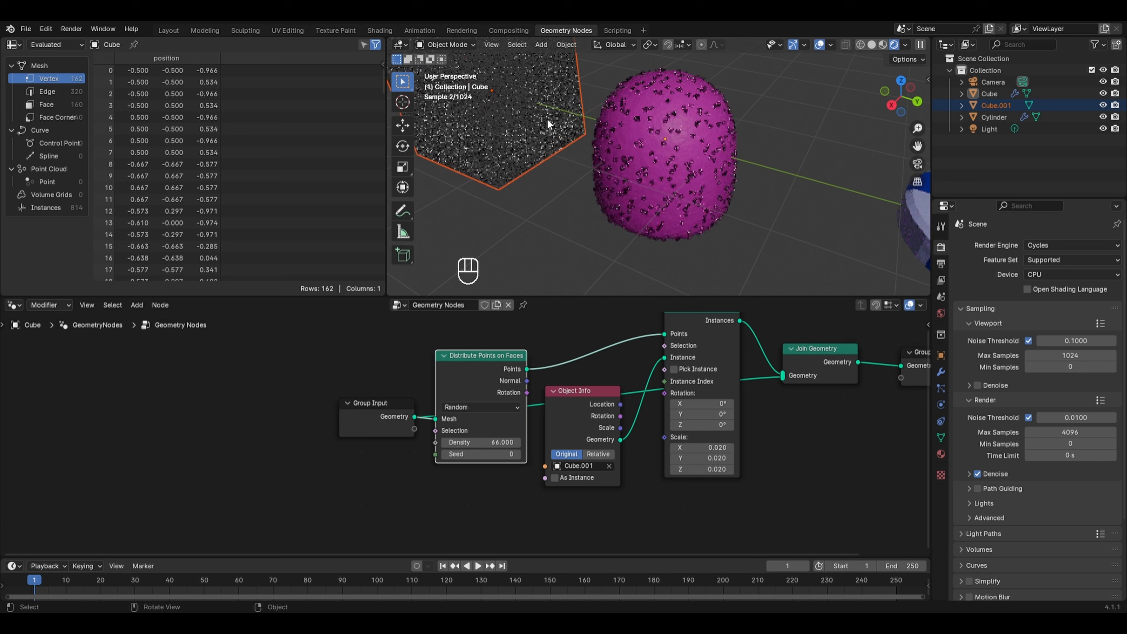
Step: Select the transparent cube and turn off Shadow in its ray visibility settings
click(533, 111)
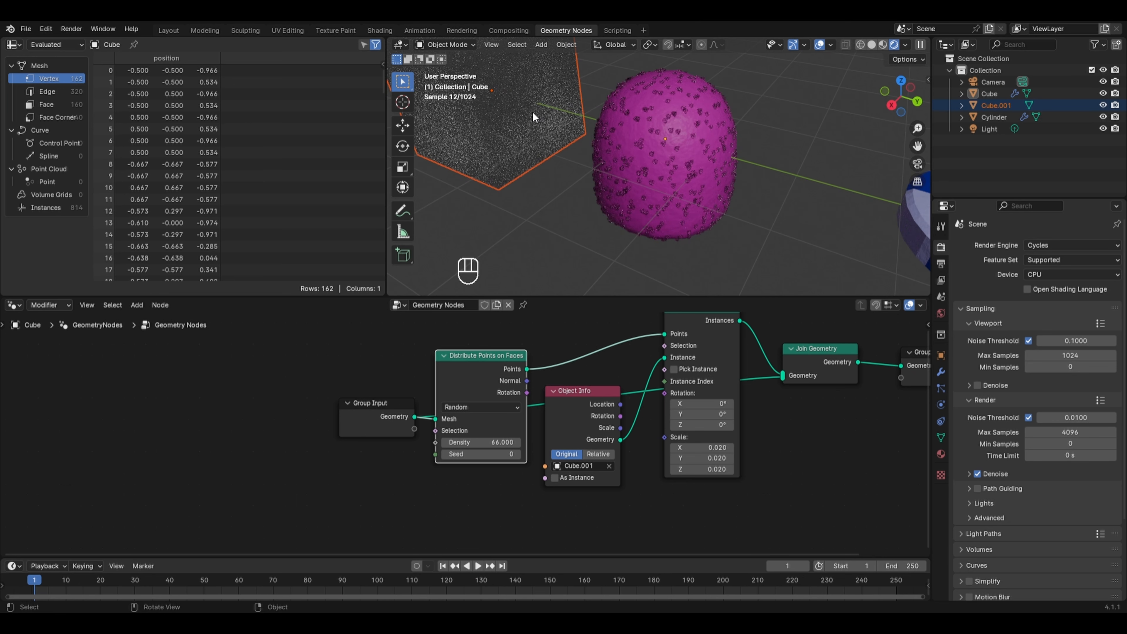
click(940, 355)
scroll(1004, 503, down, 2)
scroll(1004, 503, down, 5)
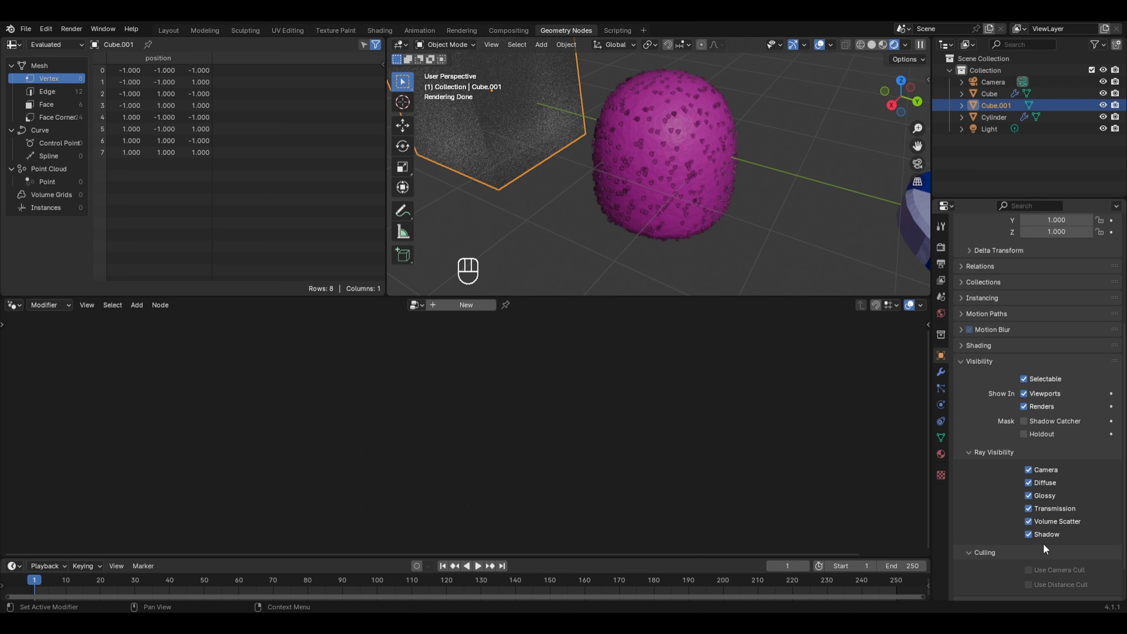
click(1031, 533)
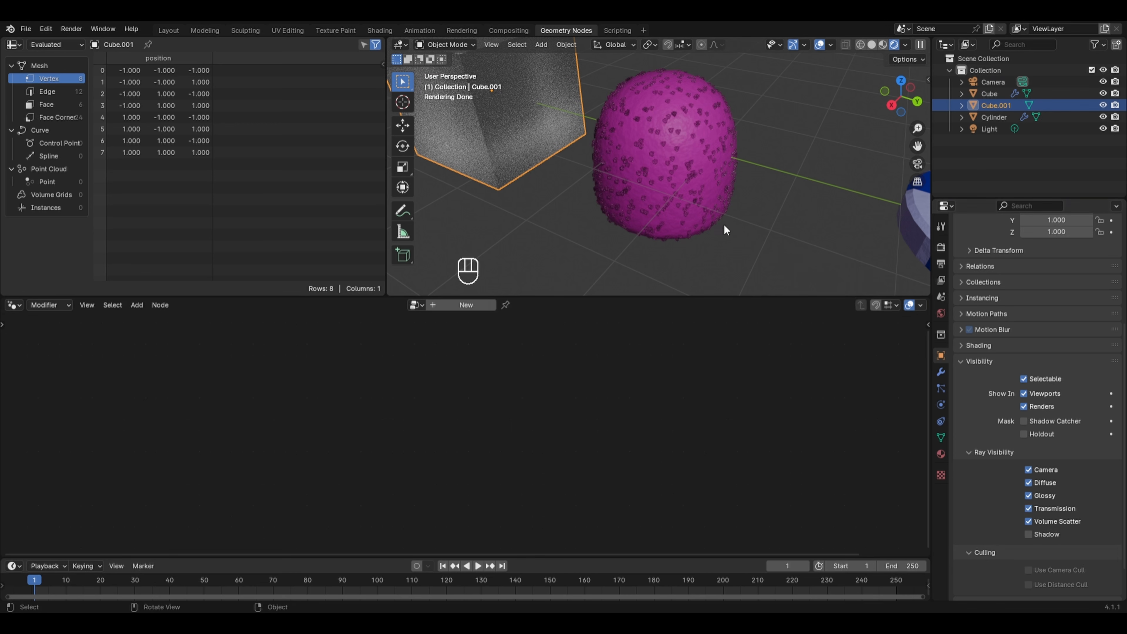
Step: In the gumdrop's node tree, move the Object Info node lower and enable its As Instance option
click(676, 127)
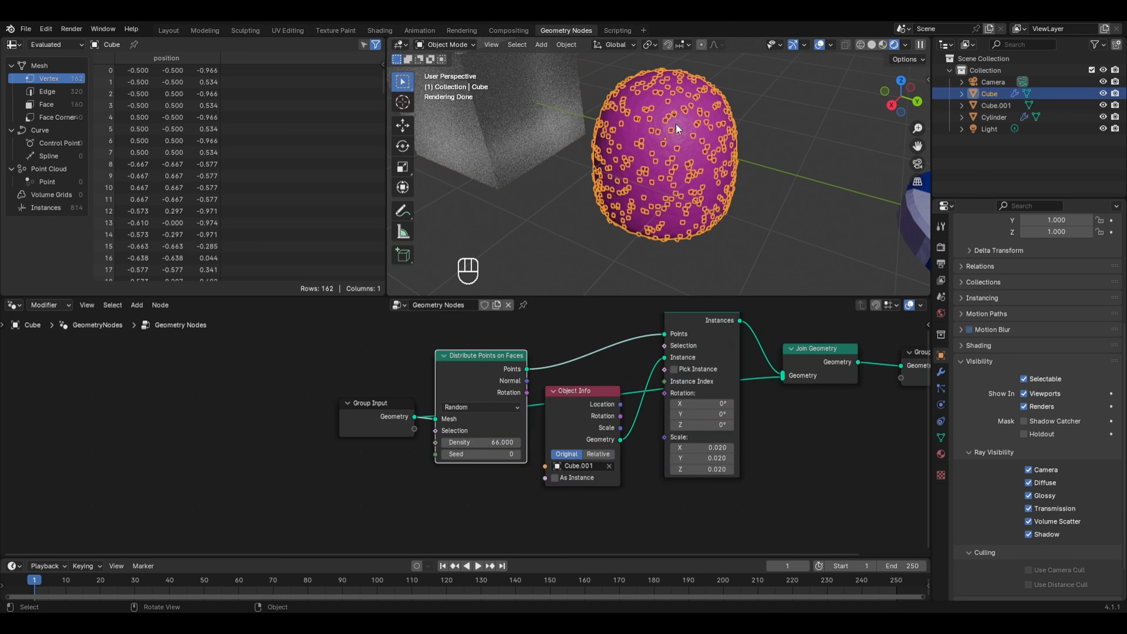
drag(580, 411, 579, 439)
click(555, 503)
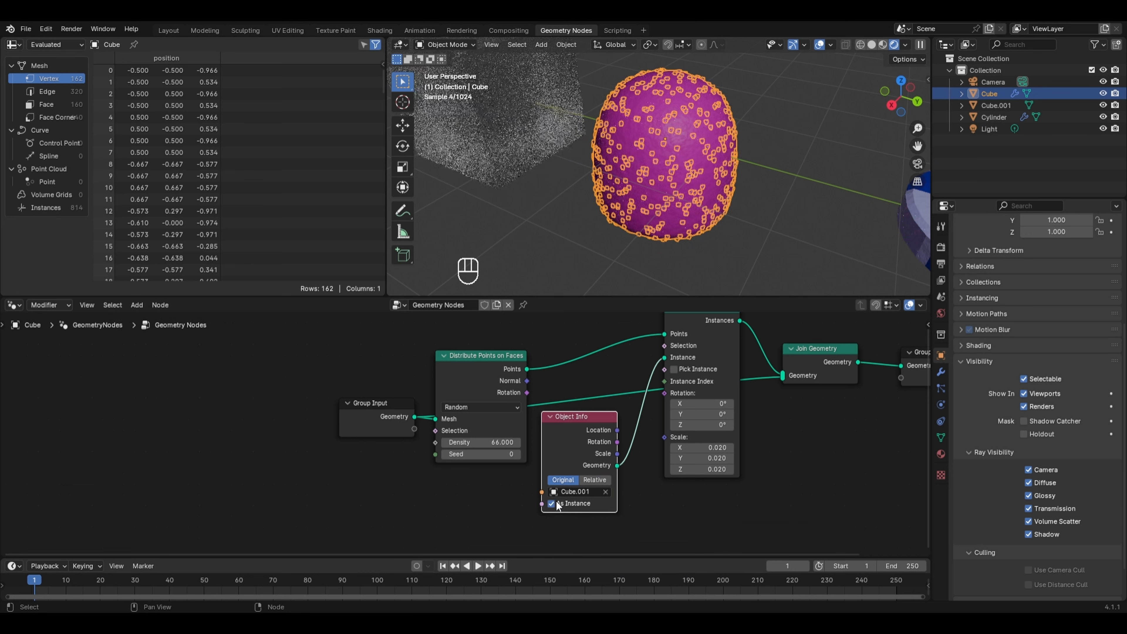
Step: Hide the transparent cube Cube.001 in the viewport
click(761, 275)
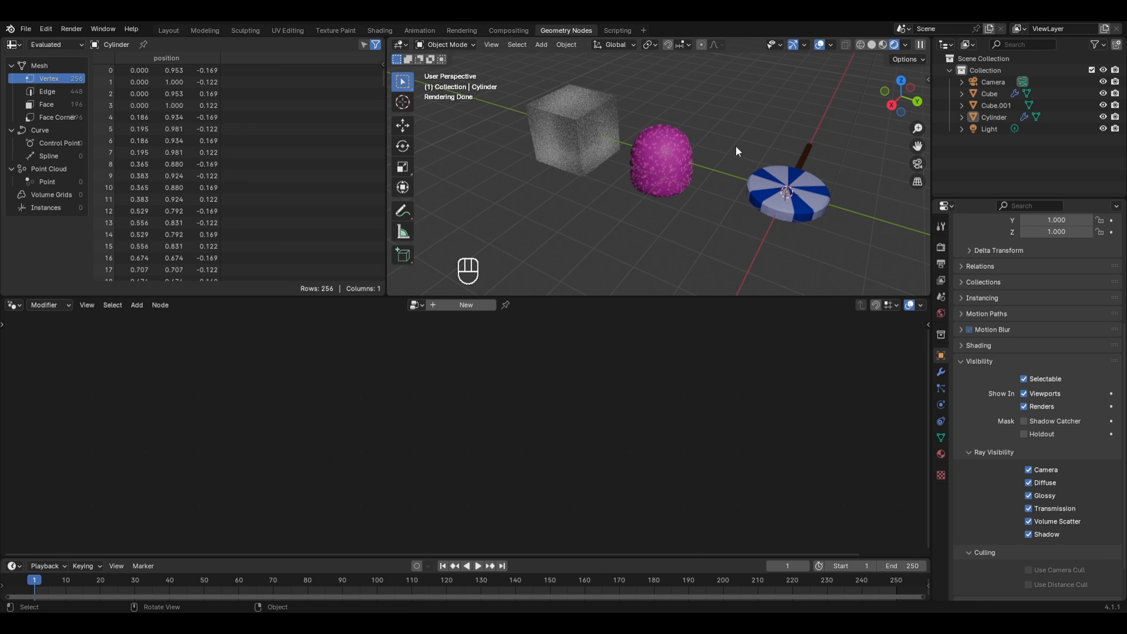
scroll(709, 121, down, 3)
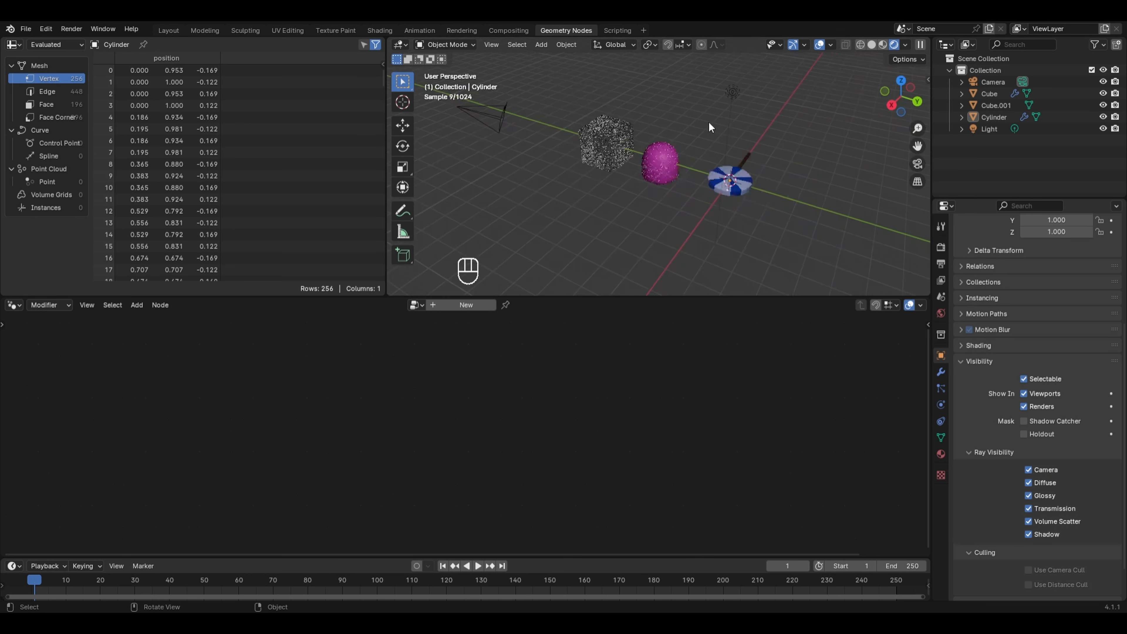
click(611, 131)
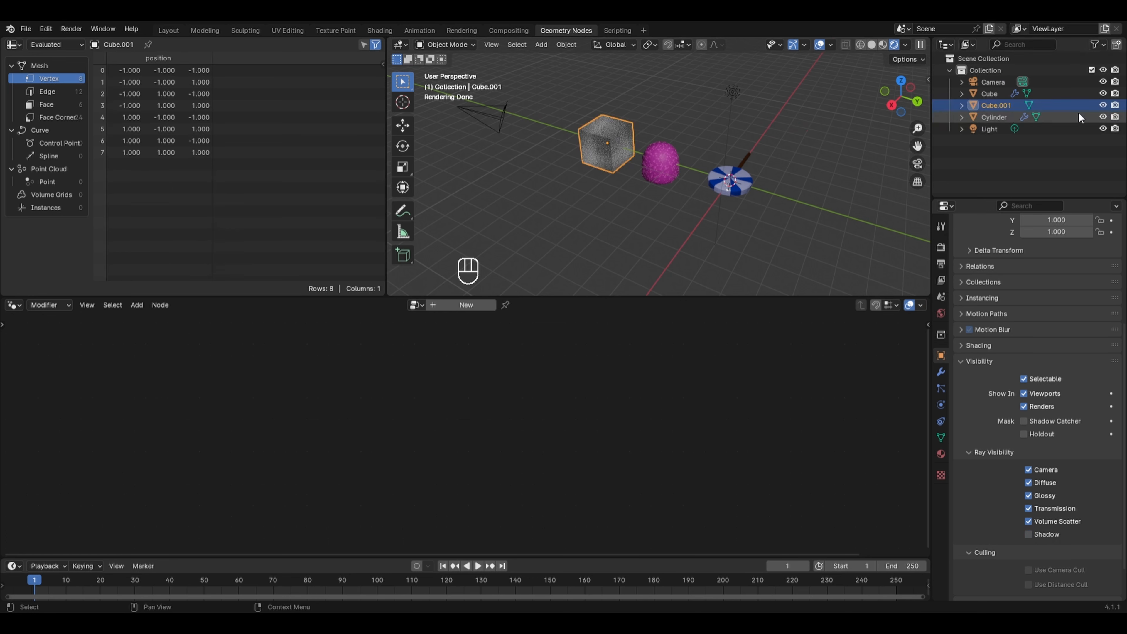
click(1103, 106)
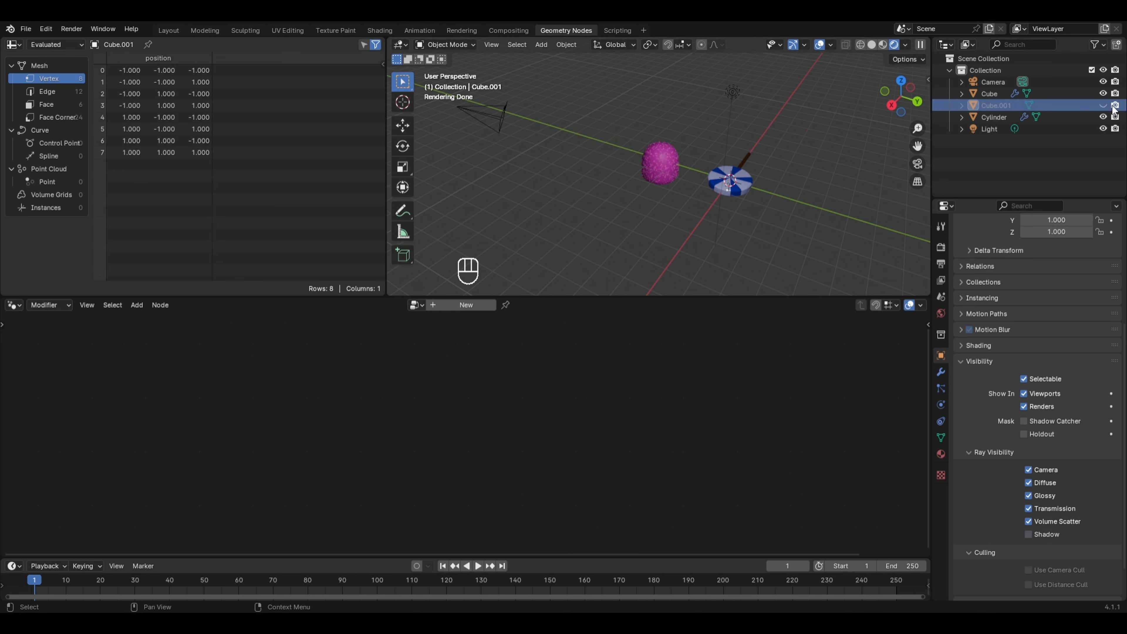
Step: Select the gumdrop and lollipop together and move them along the negative Y axis, away from the world origin
click(660, 162)
shift+click(735, 172)
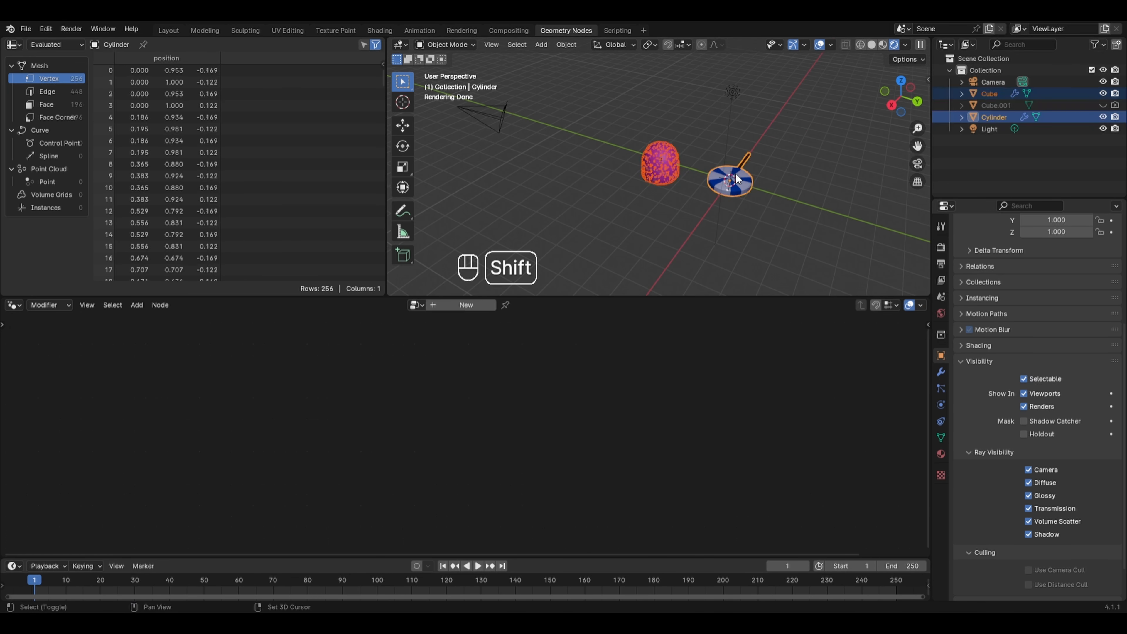
key(g)
key(y)
click(695, 124)
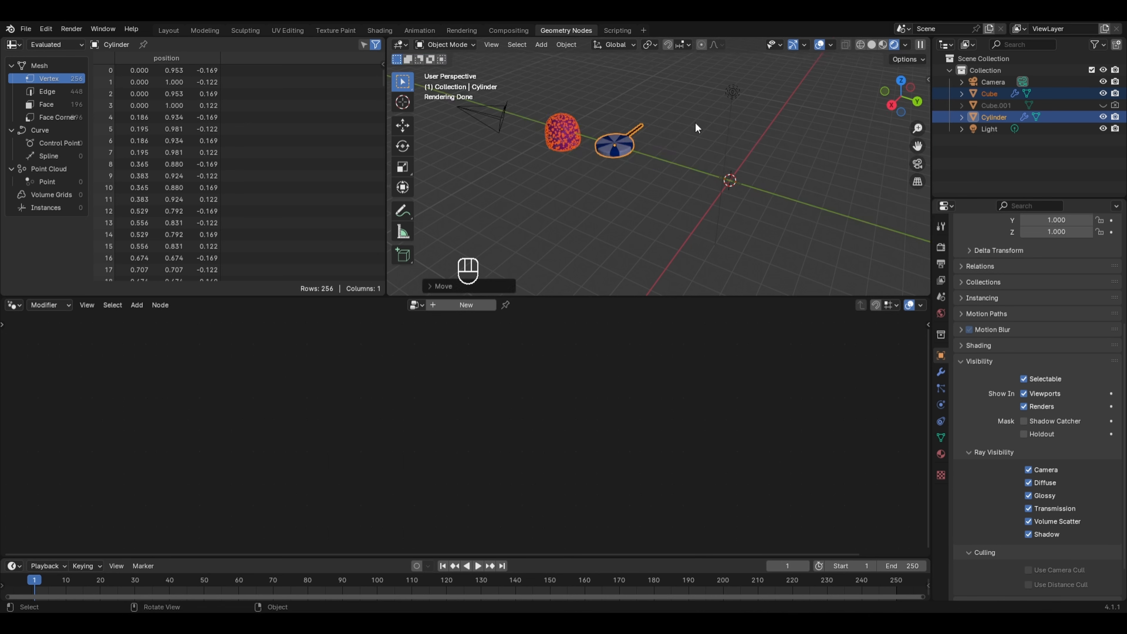
Step: Add a plane at the world origin and create a new Geometry Nodes tree for it
key(shift+a)
mouse_move(630, 137)
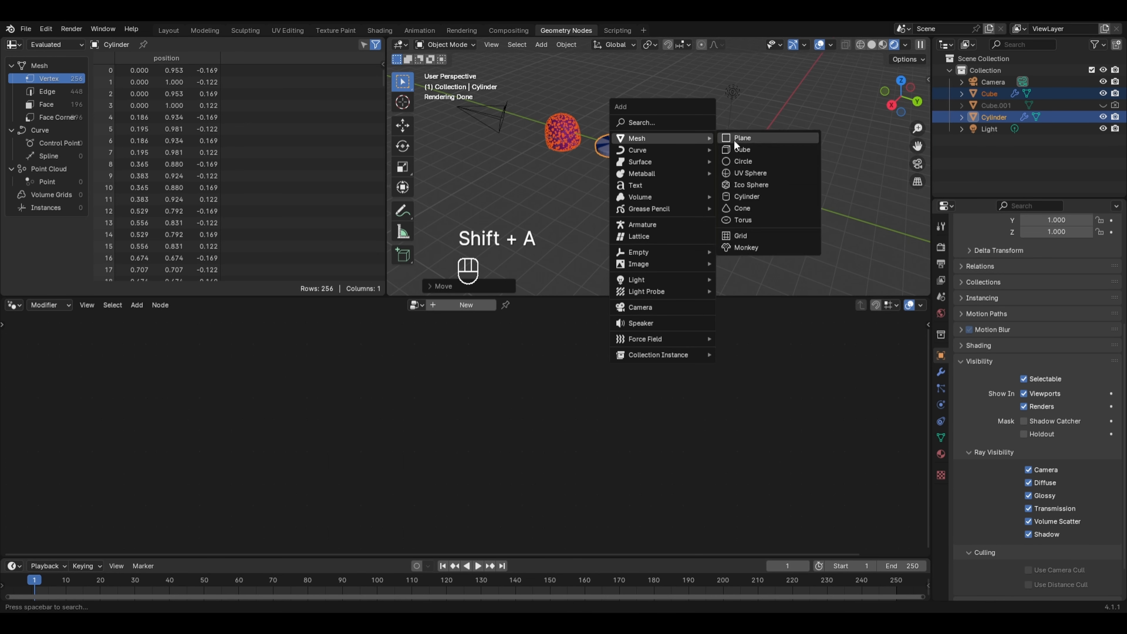
click(738, 140)
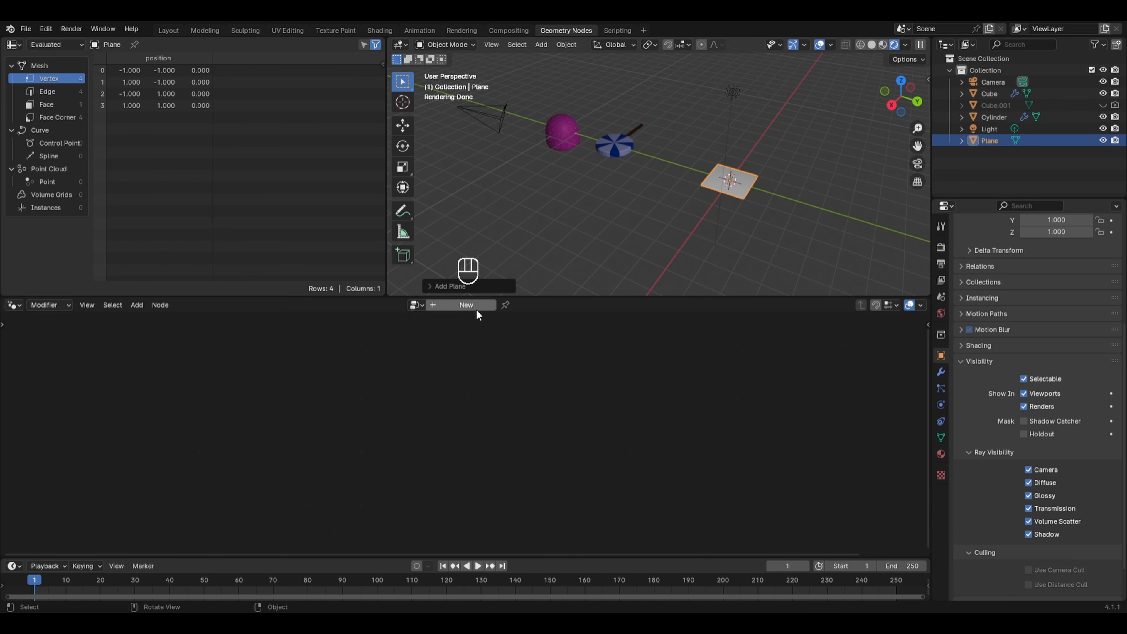
click(465, 307)
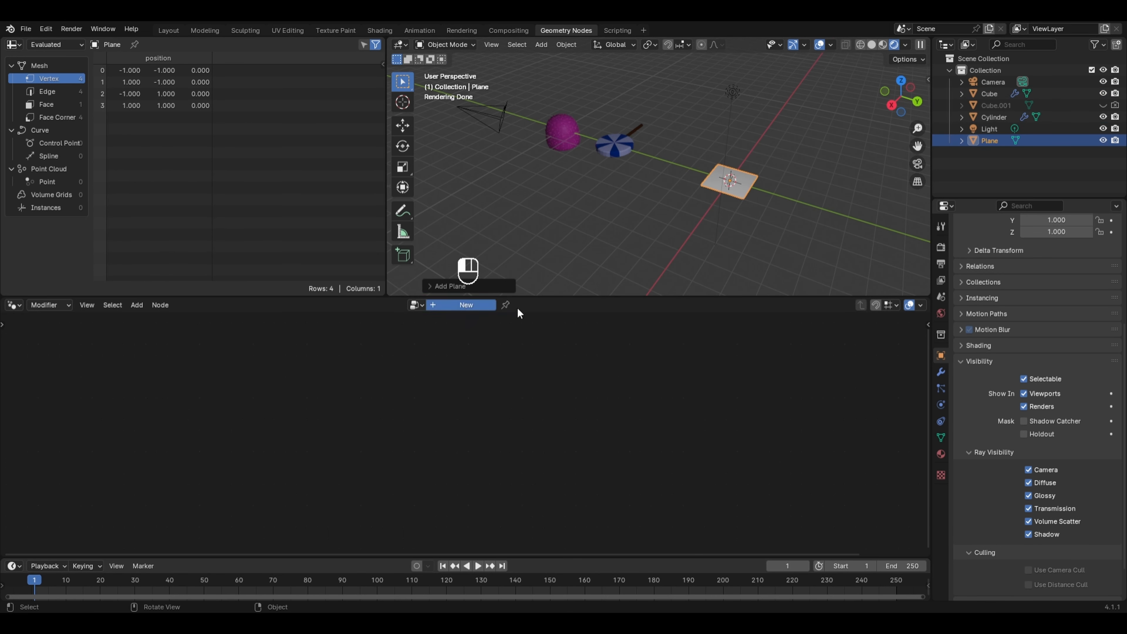
Step: In Edit Mode, subdivide the plane once and scale it up to about 3.86 times its size
key(Tab)
right_click(679, 185)
click(678, 185)
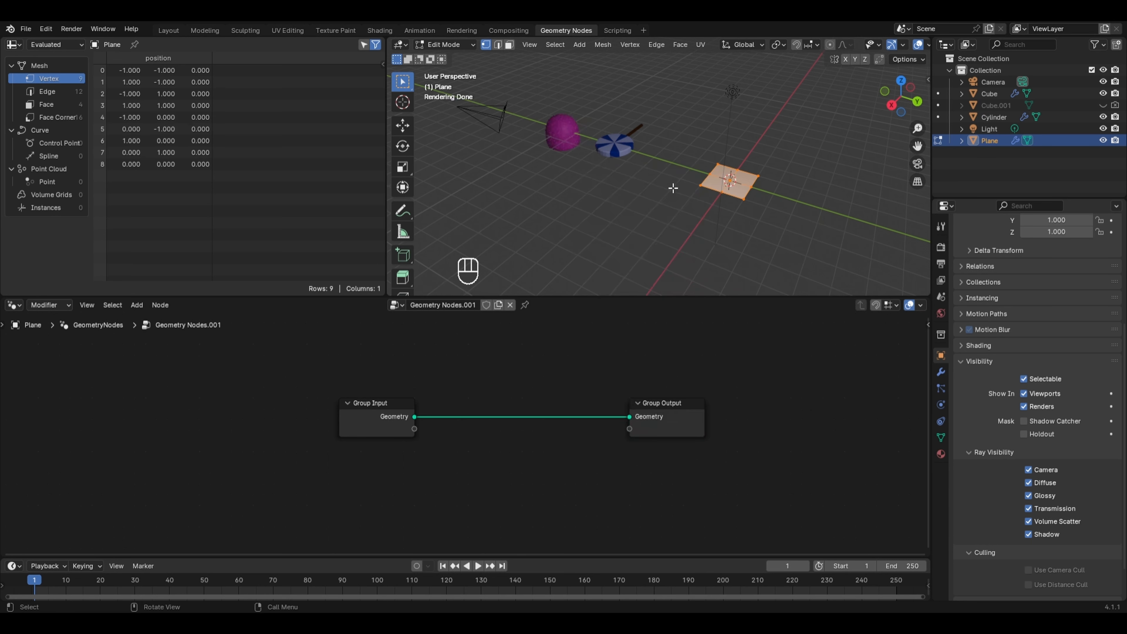
key(s)
click(487, 232)
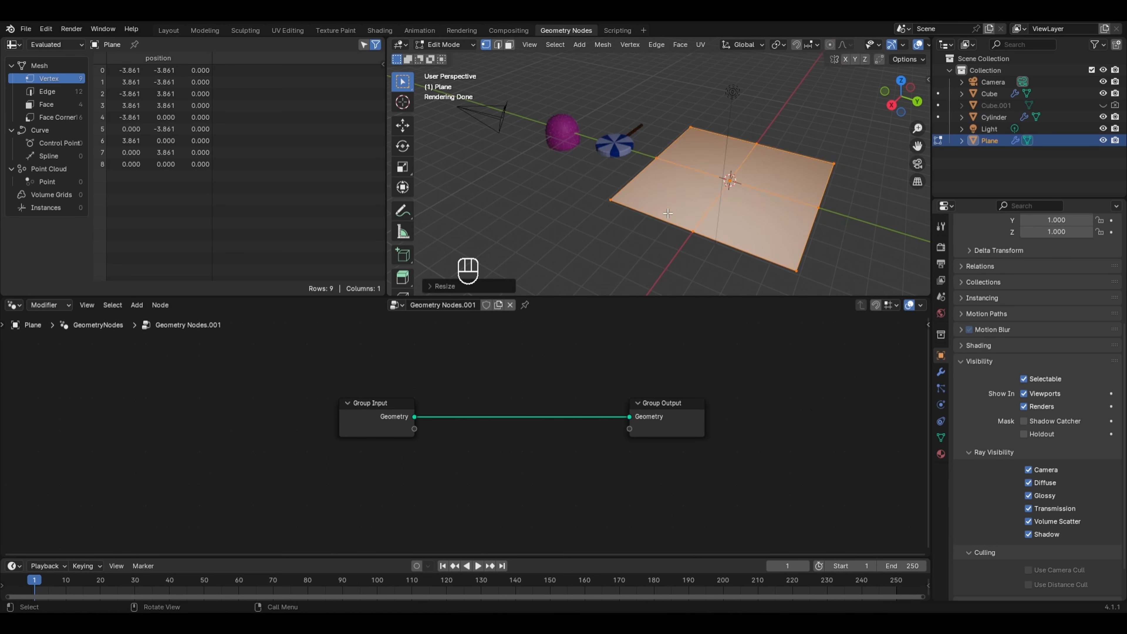
Step: Leave Edit Mode and insert an Instance on Points node between Group Input and Group Output
key(Tab)
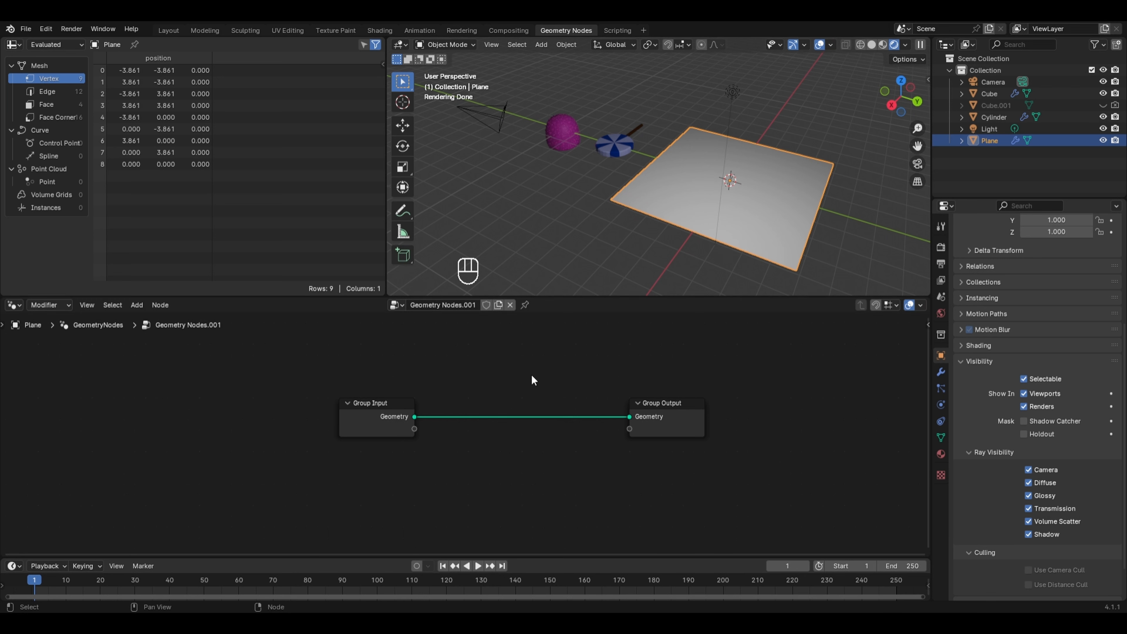
key(shift+a)
mouse_move(536, 368)
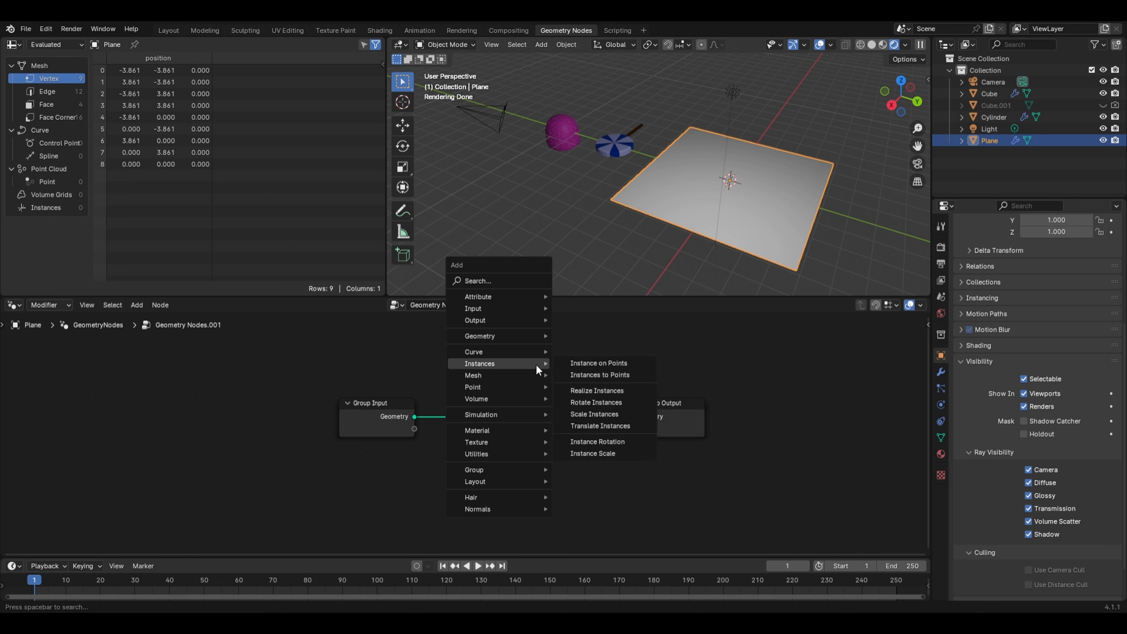
click(578, 363)
click(547, 366)
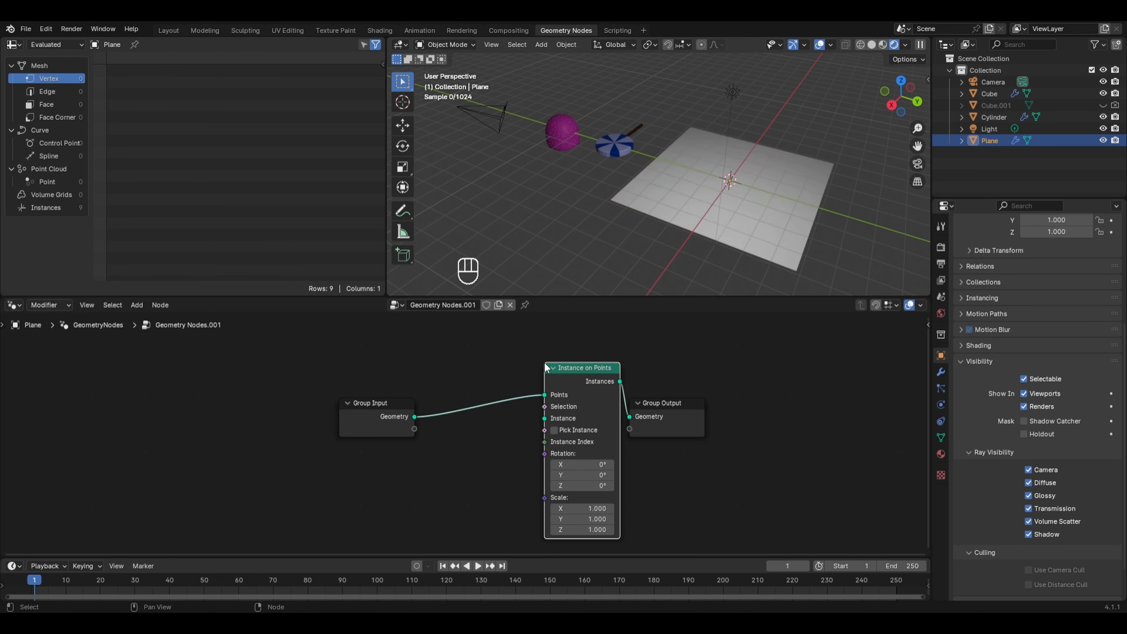
drag(547, 366, 513, 367)
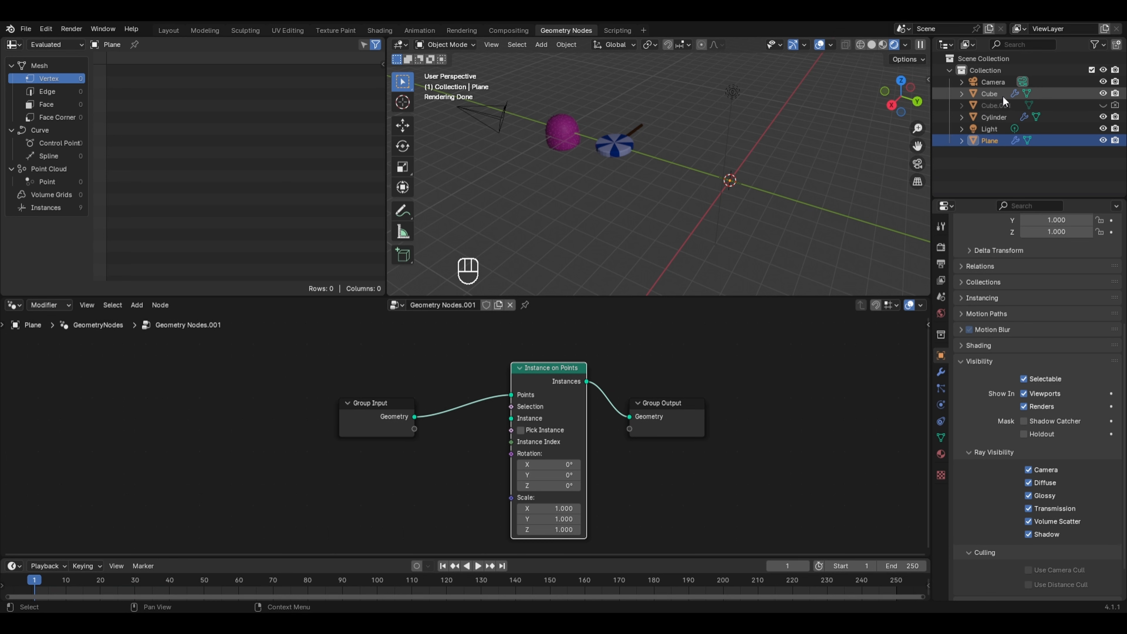
Step: Bring the gumdrop (Cube) and the lollipop (Cylinder) into the node tree as two Object Info nodes
drag(998, 100, 216, 416)
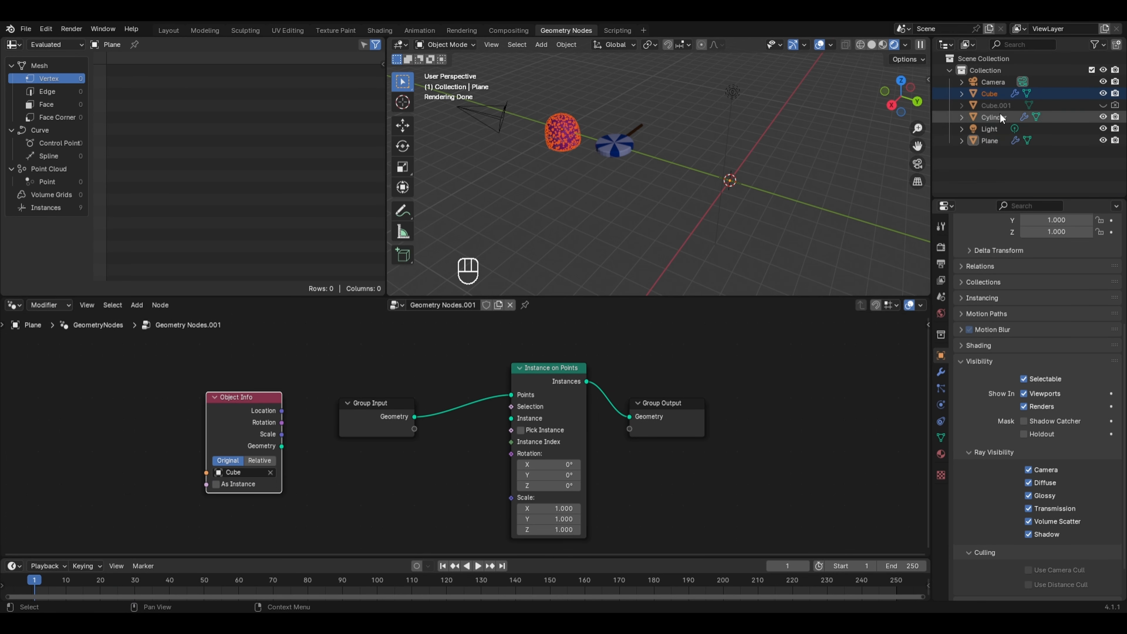
drag(1004, 117, 307, 501)
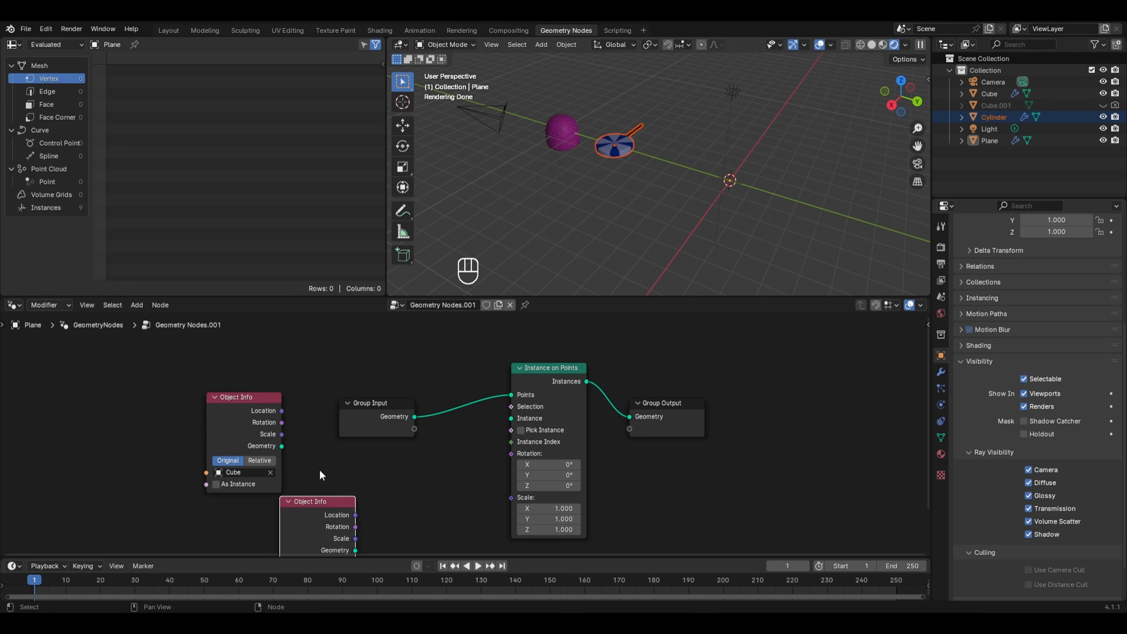
scroll(320, 475, down, 1)
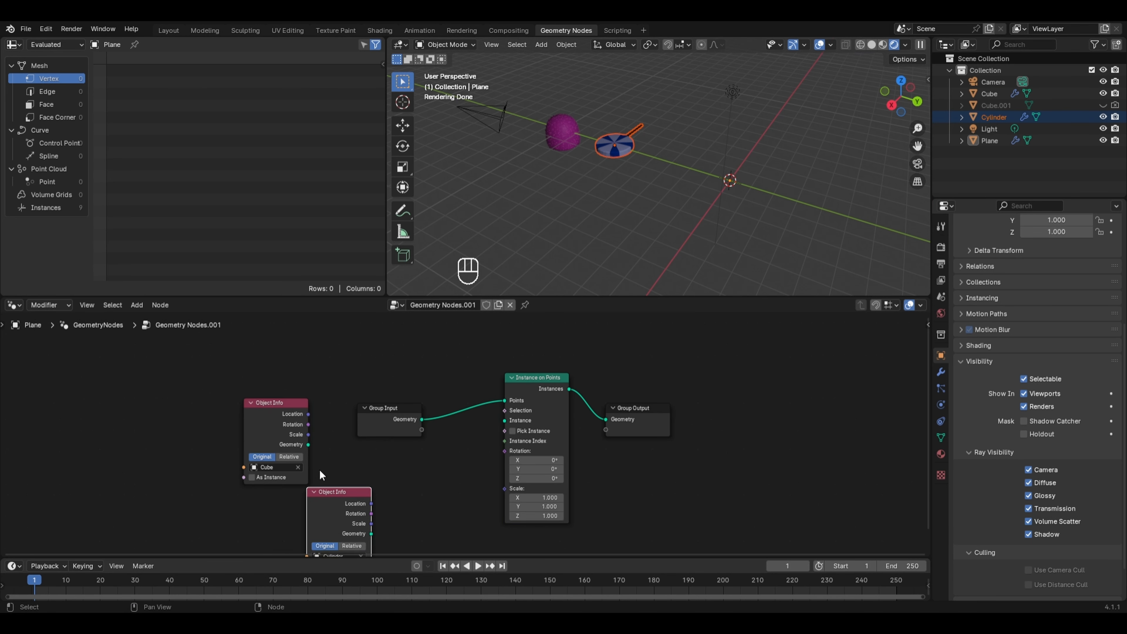
Step: Add a Geometry to Instance node and feed the geometry of both Object Info nodes into it
key(shift+a)
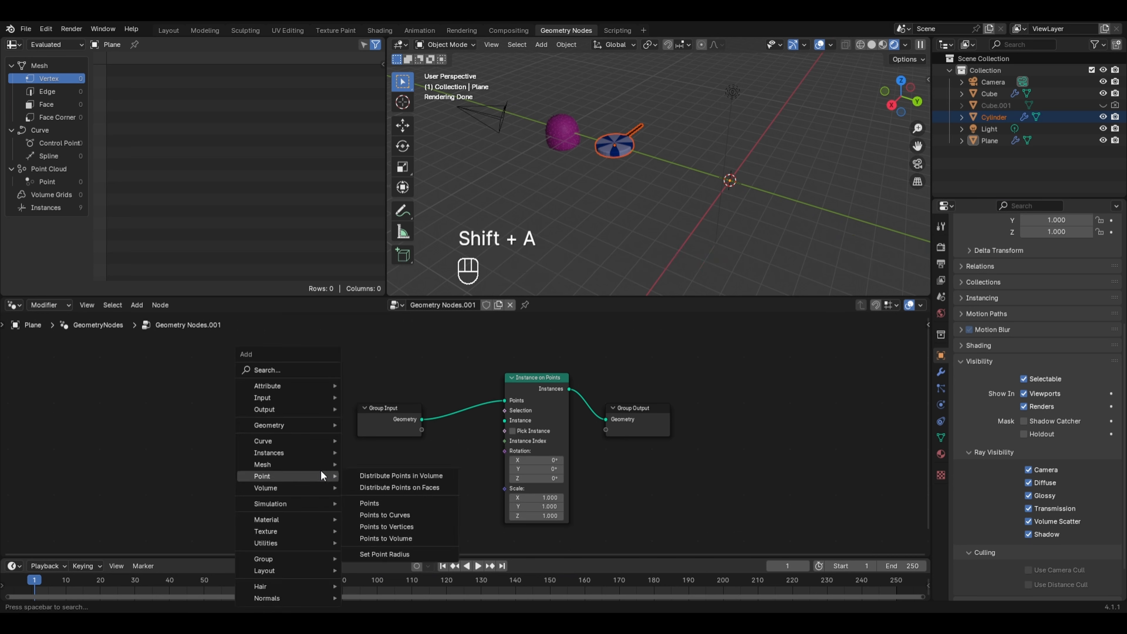
mouse_move(318, 425)
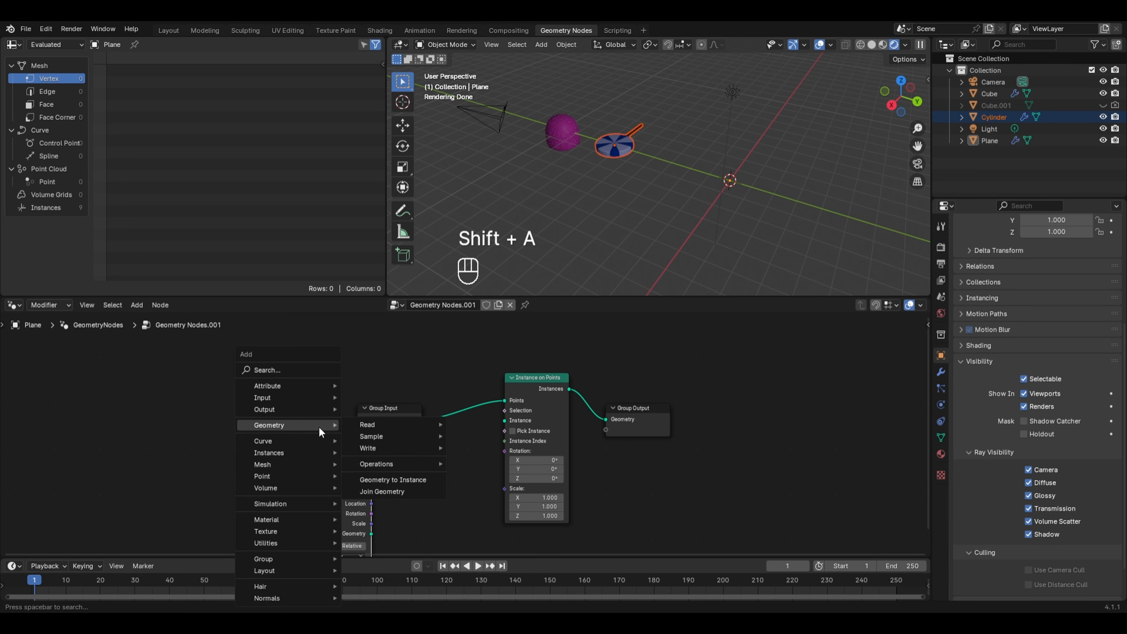
click(398, 480)
click(399, 458)
drag(307, 444, 399, 483)
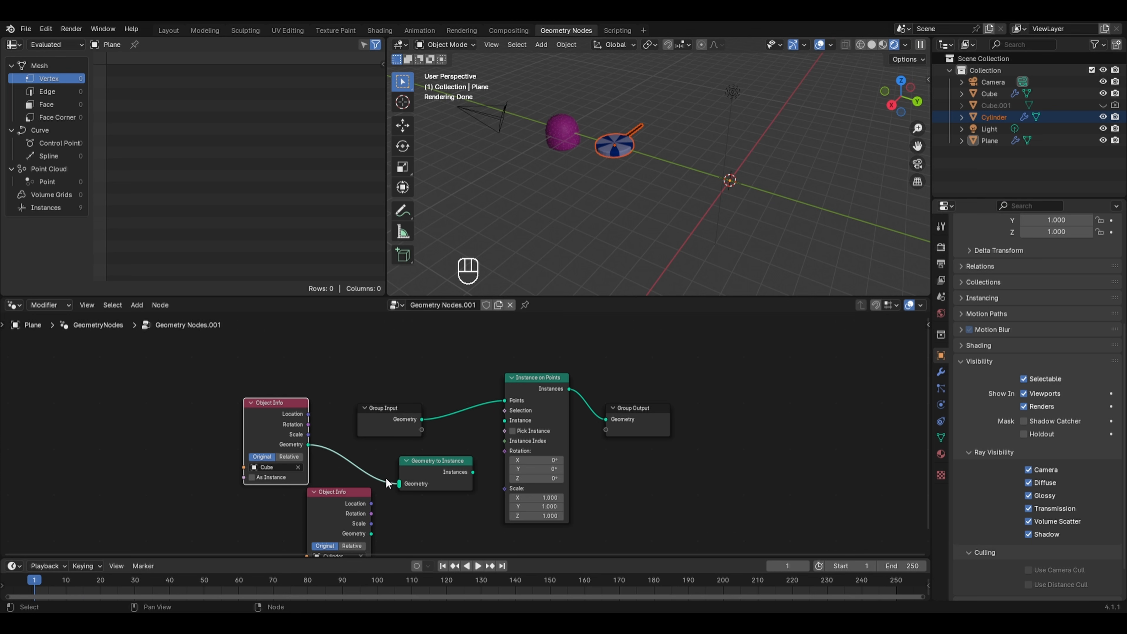
drag(372, 533, 395, 491)
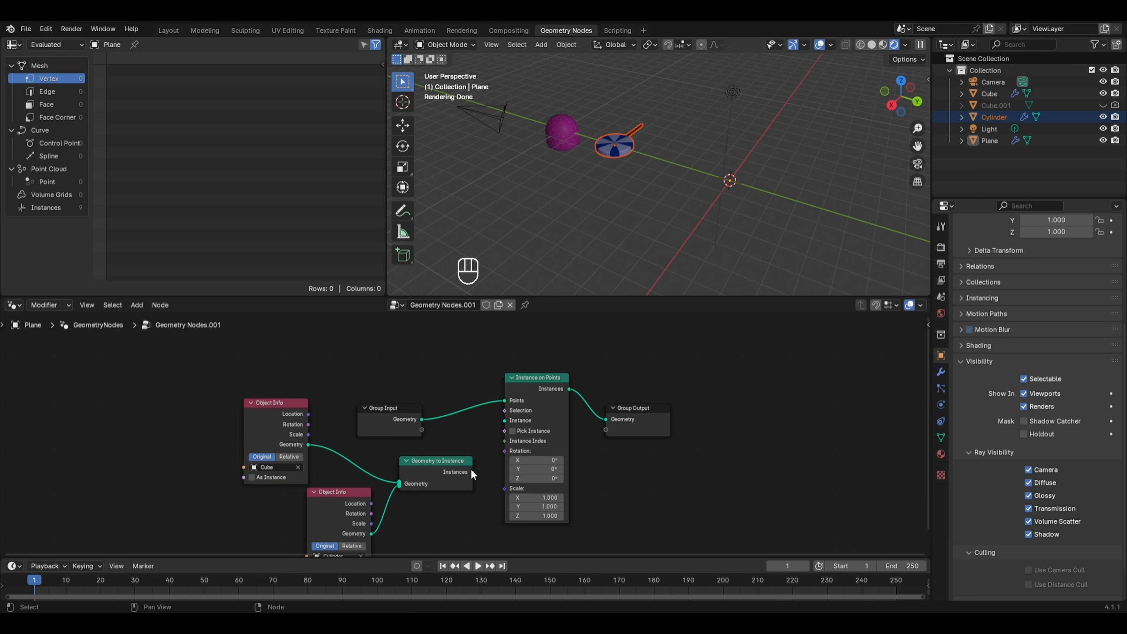
Step: Feed the Geometry to Instance output into Instance on Points, enable Pick Instance and set the scale to 0.9 on all axes
drag(472, 472, 496, 419)
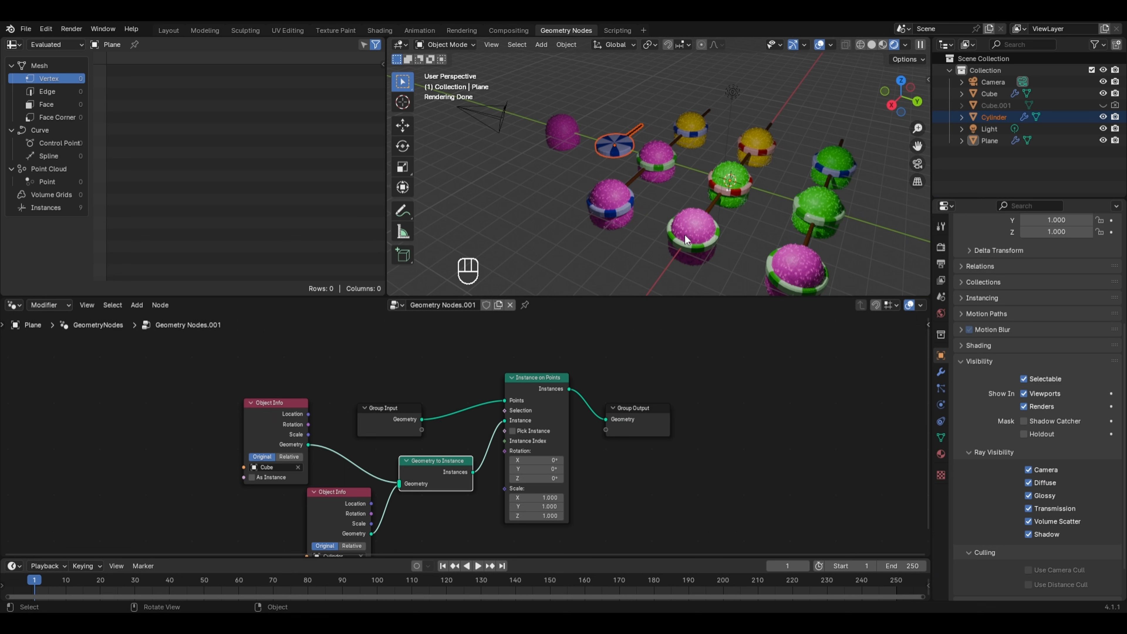
click(521, 430)
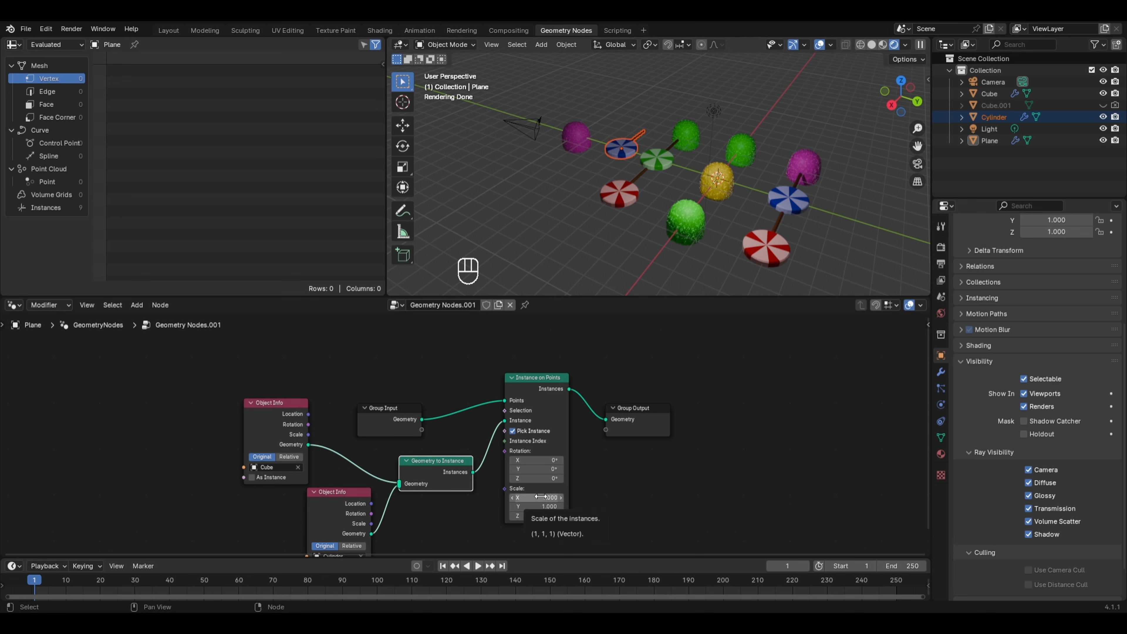
drag(540, 498, 540, 497)
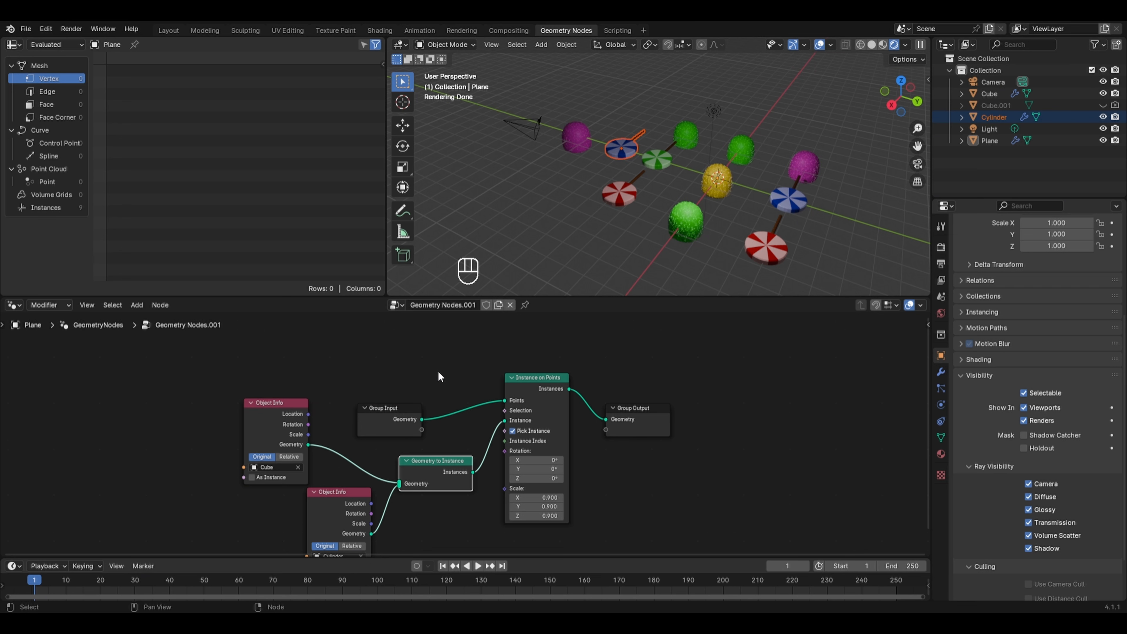
Step: Add a Grid mesh primitive node, connect its mesh to the Points input of Instance on Points and size it 6.7 m by 6.7 m
key(shift+a)
mouse_move(347, 453)
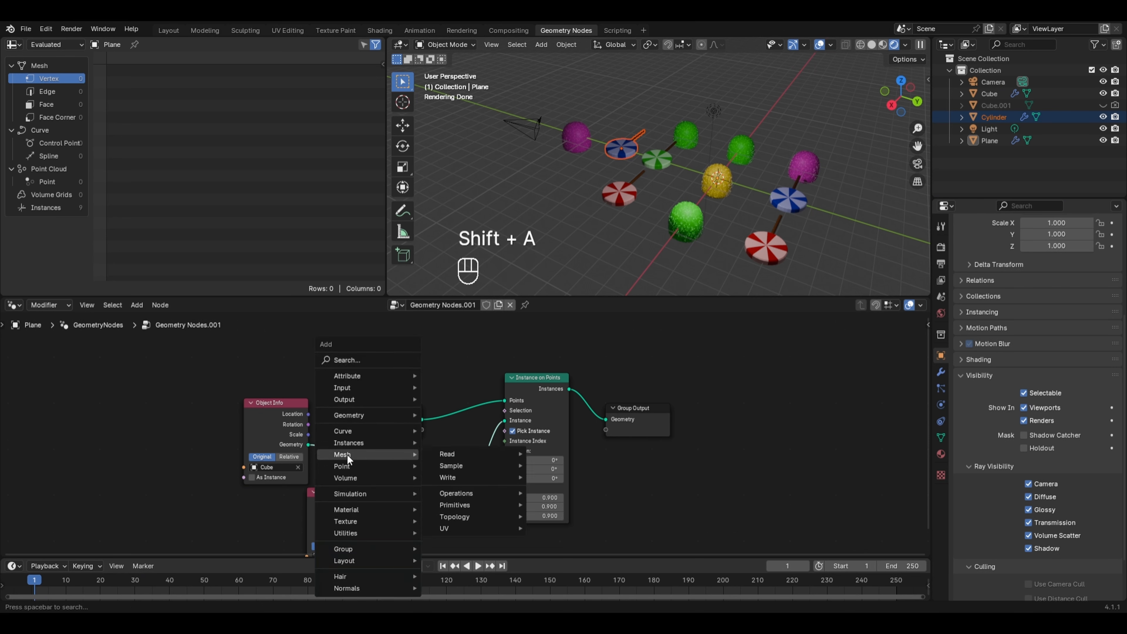
mouse_move(464, 508)
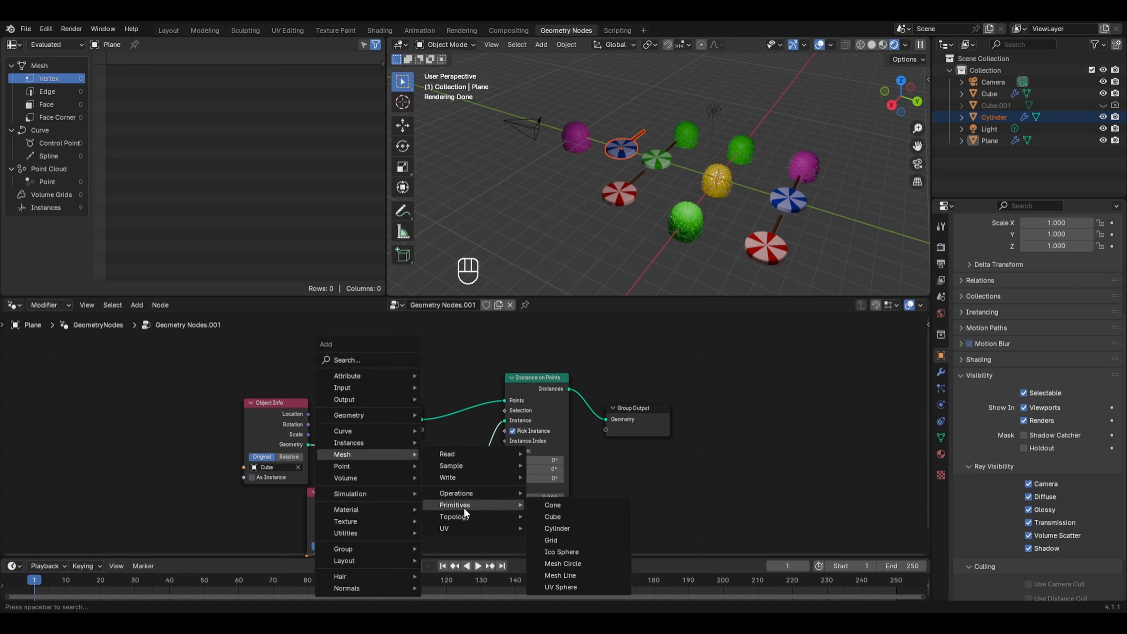
click(556, 535)
click(380, 333)
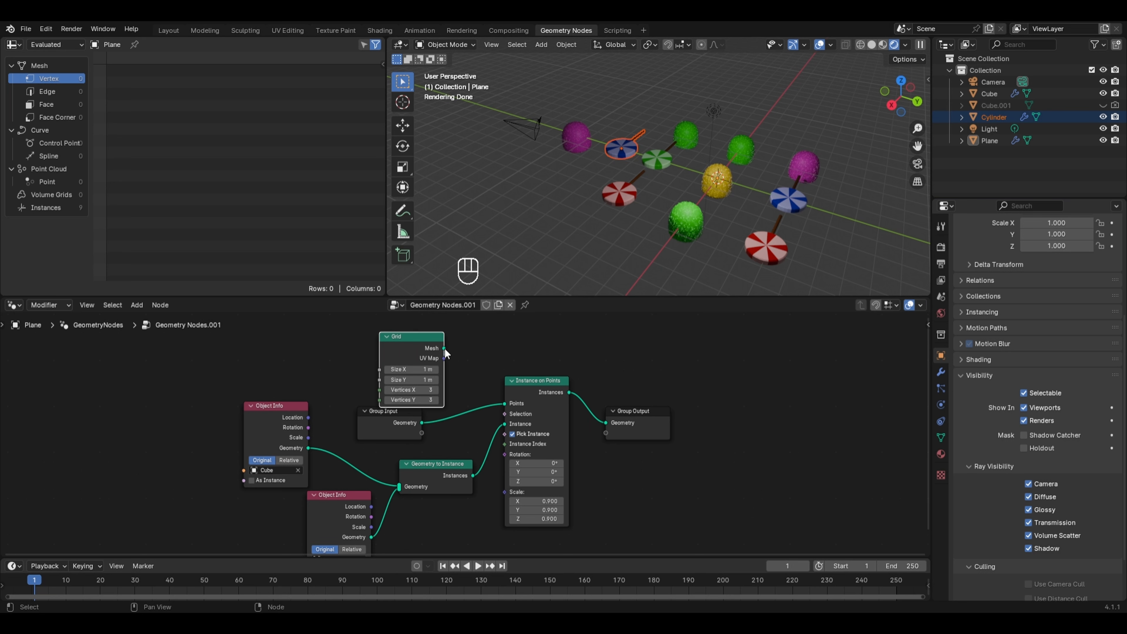
drag(444, 348, 500, 399)
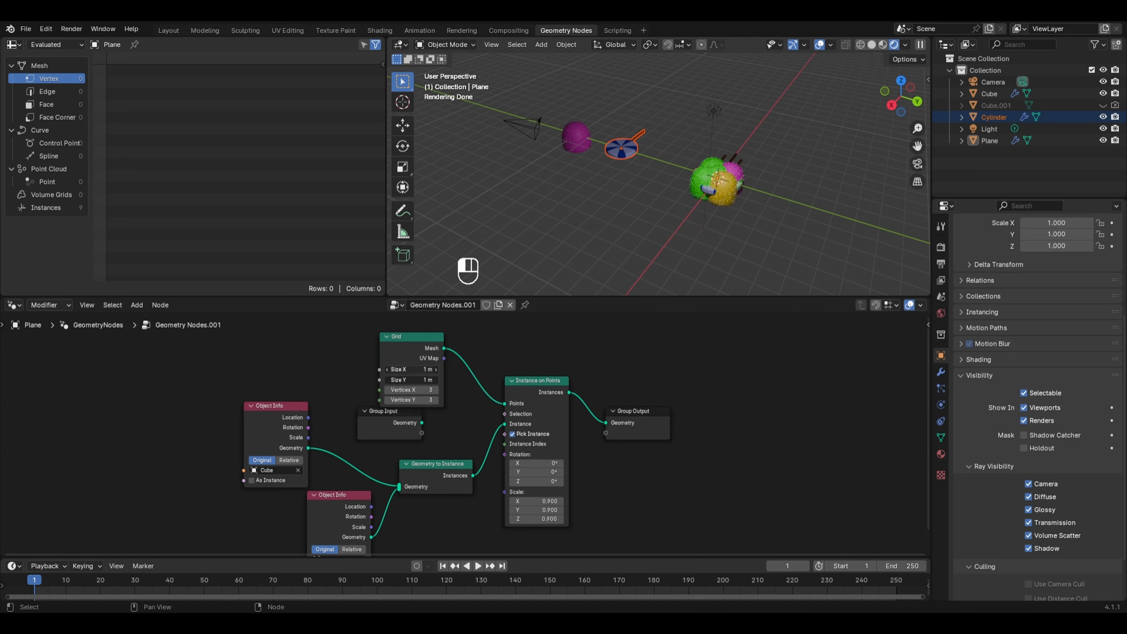
drag(411, 379, 437, 380)
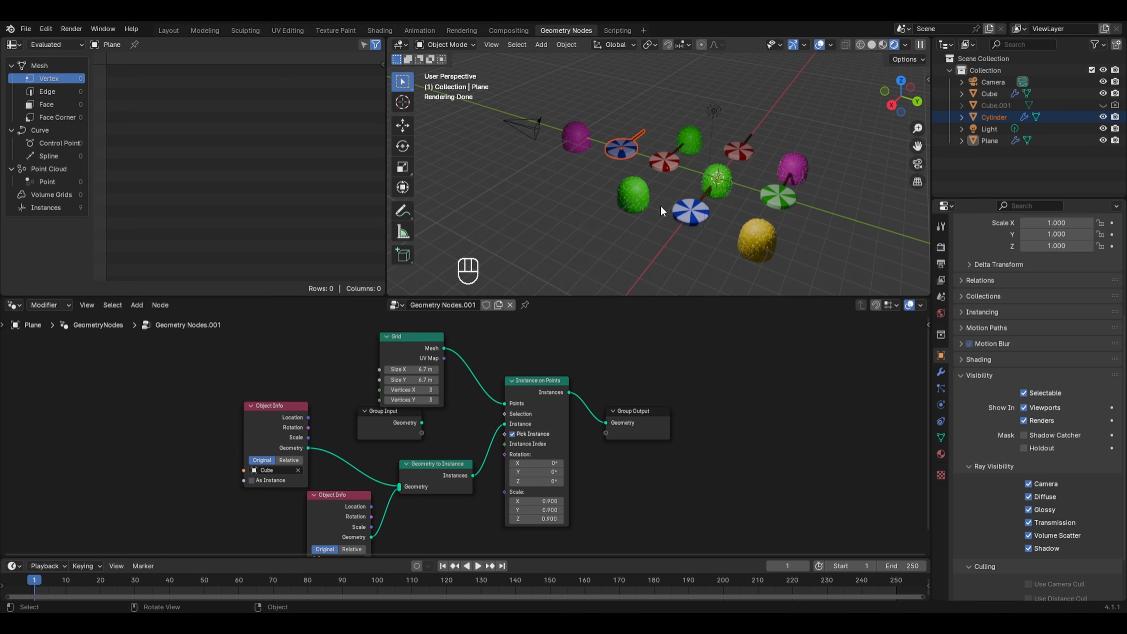
Step: Insert a Join Geometry node before Group Output and connect the Grid mesh to it alongside the instances
drag(643, 417, 743, 372)
key(shift+a)
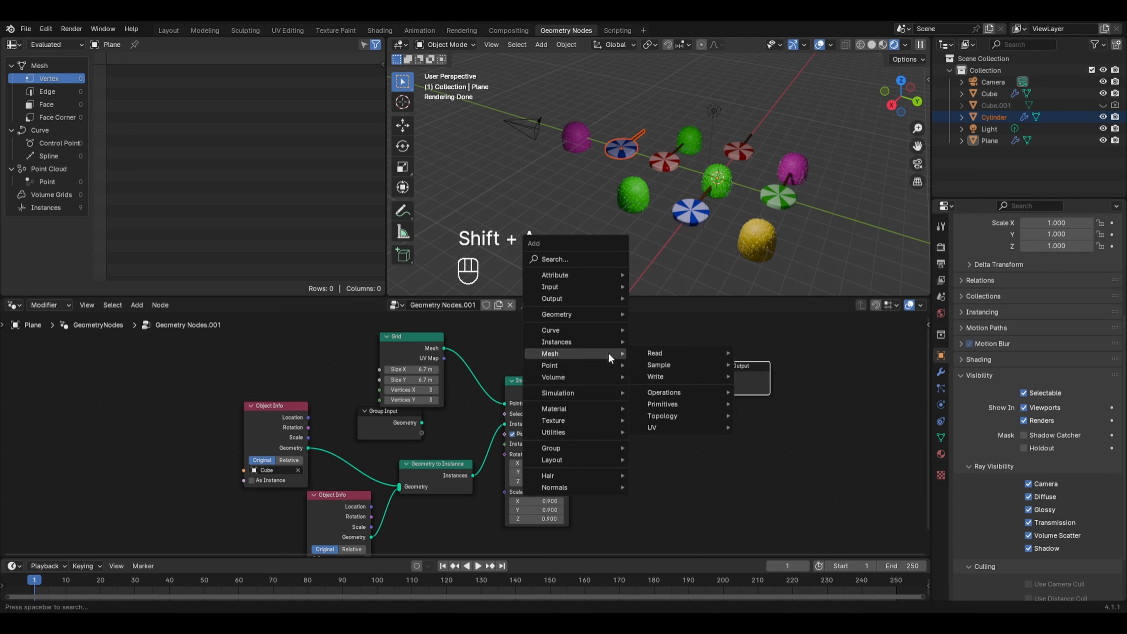
mouse_move(589, 314)
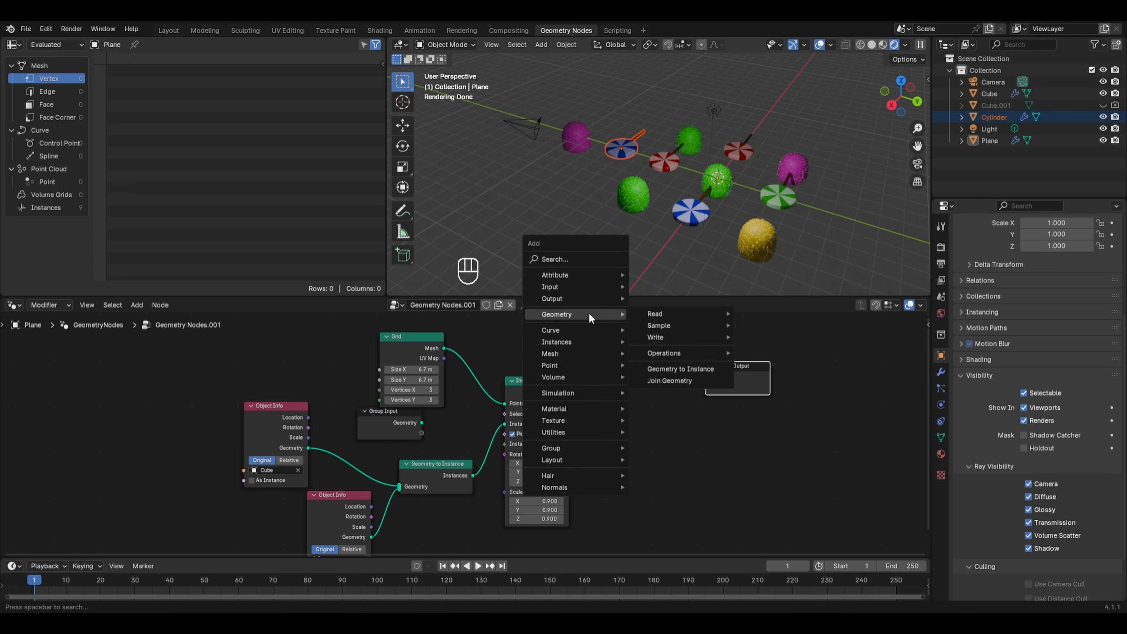
click(698, 382)
click(629, 369)
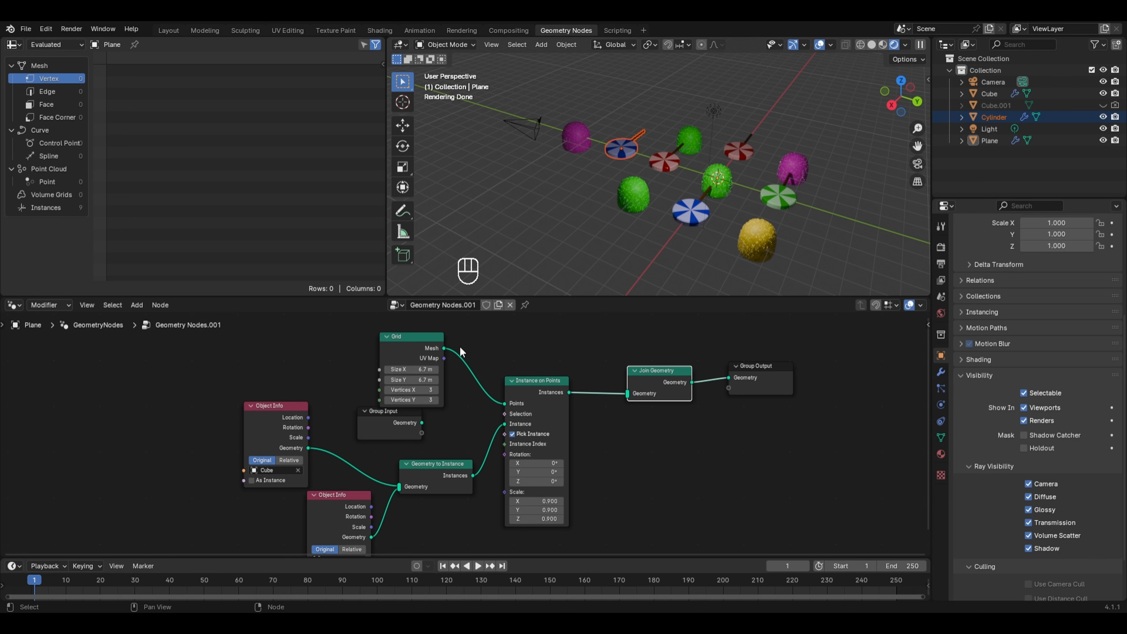
drag(443, 348, 628, 393)
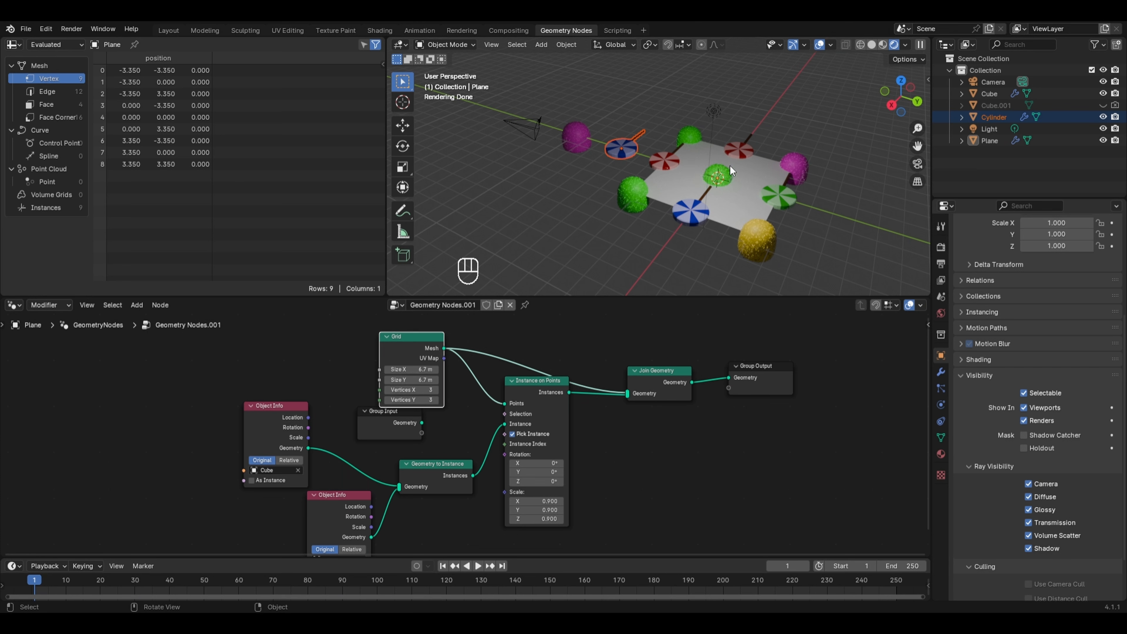
Step: Insert a Set Position node after the Grid and route its geometry to both Join Geometry and the Points input of Instance on Points
middle_drag(413, 344, 461, 394)
drag(461, 394, 389, 365)
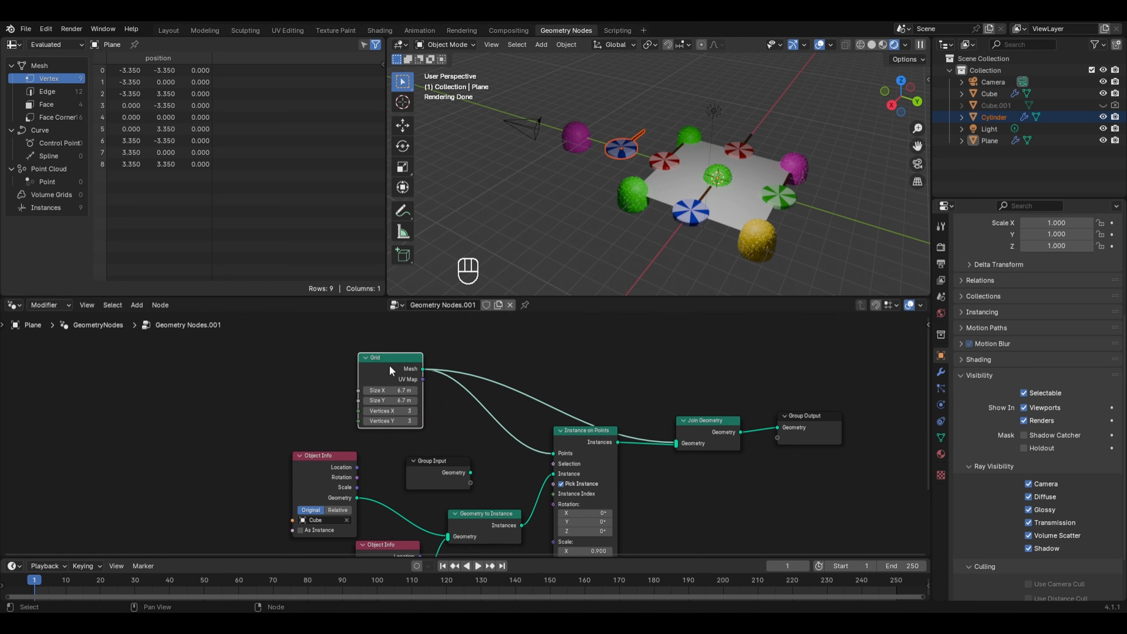
key(shift+a)
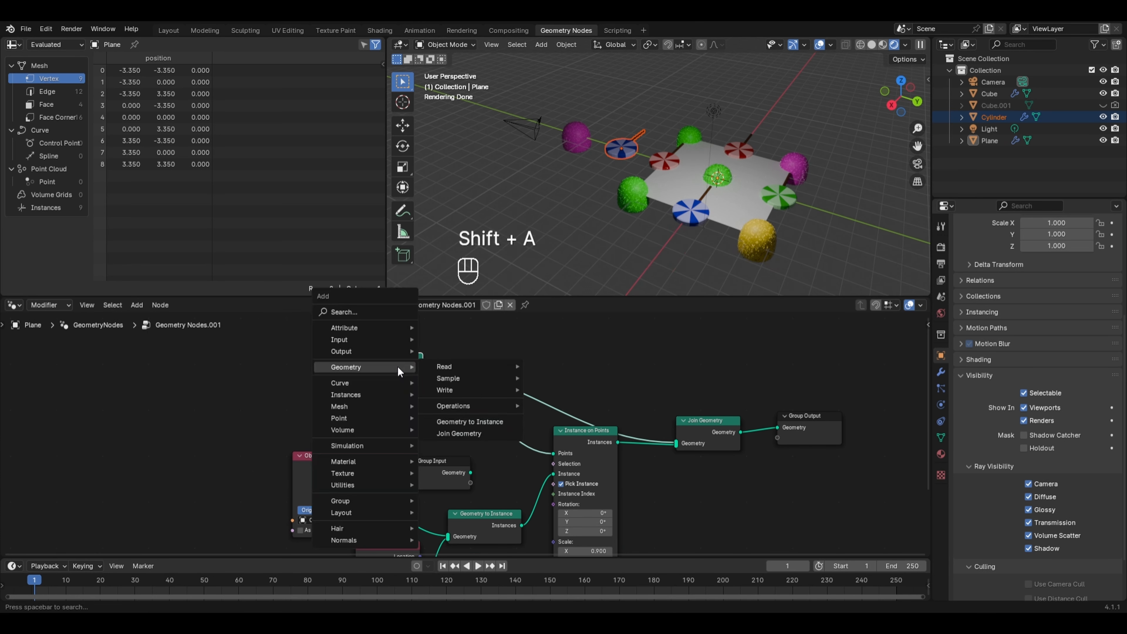
mouse_move(459, 390)
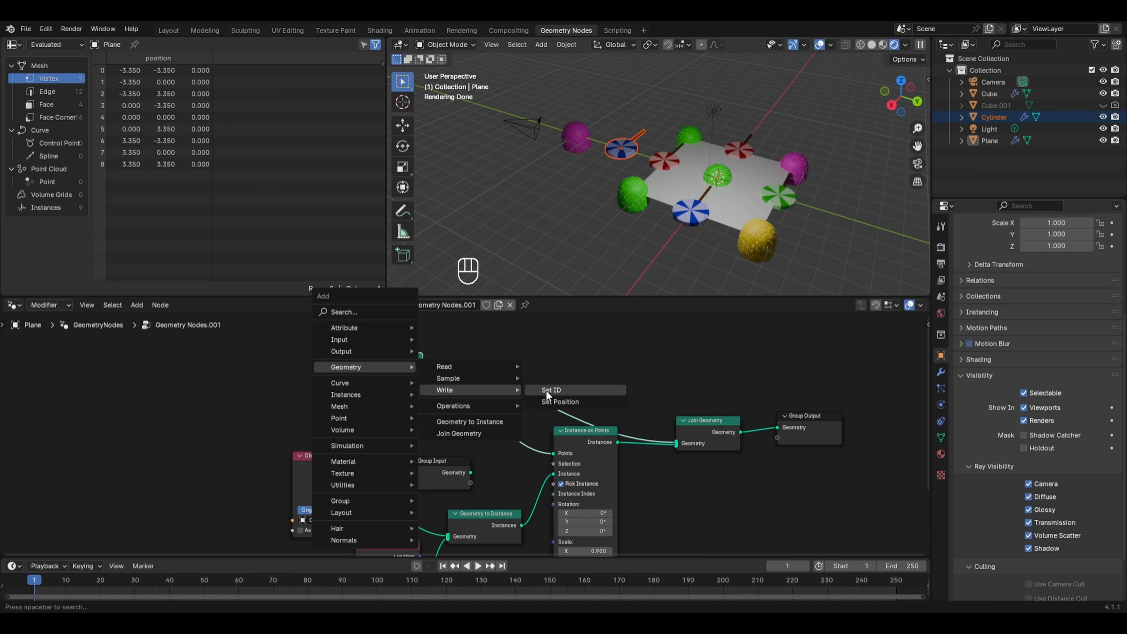
click(552, 402)
click(554, 362)
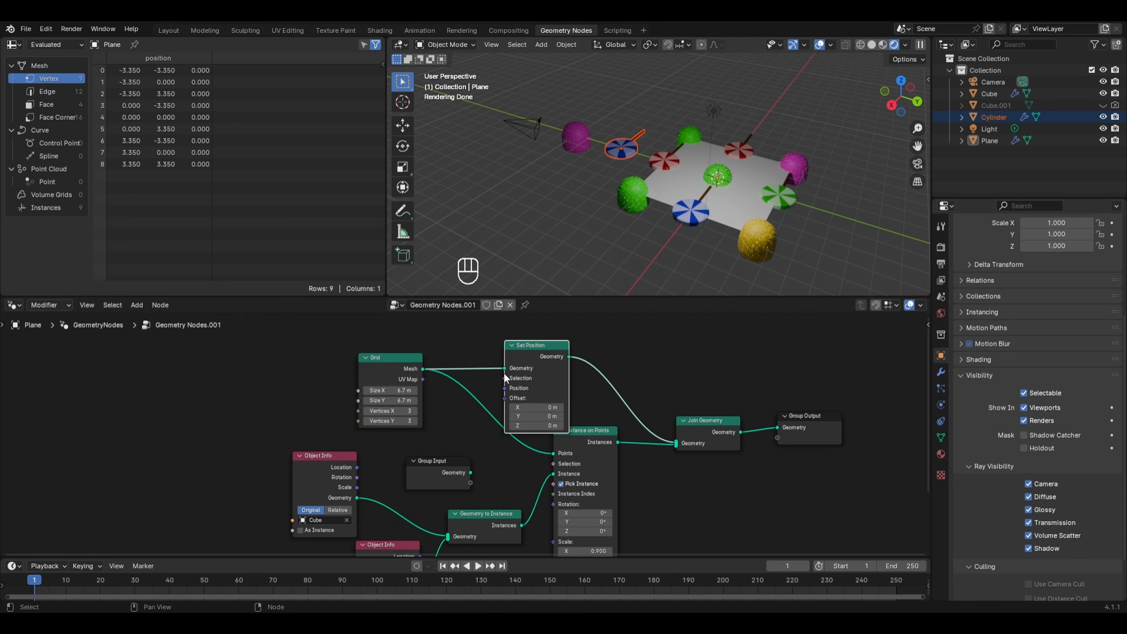
drag(568, 357, 488, 354)
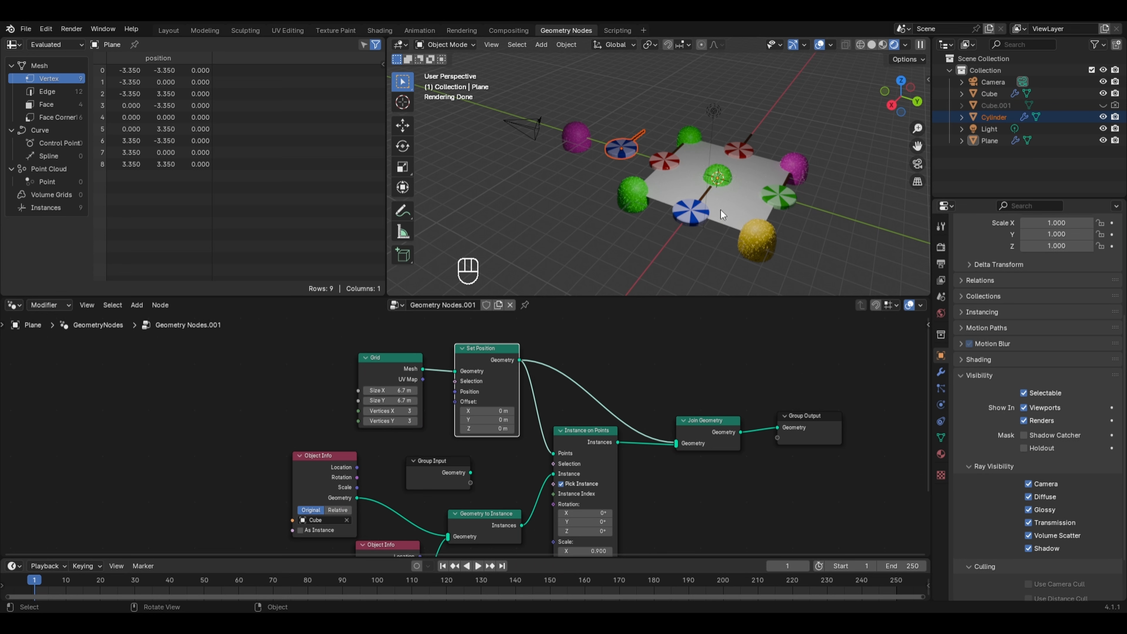
Step: Add a Voronoi Texture node and connect its Distance output to the Offset of Set Position
key(shift+a)
mouse_move(429, 515)
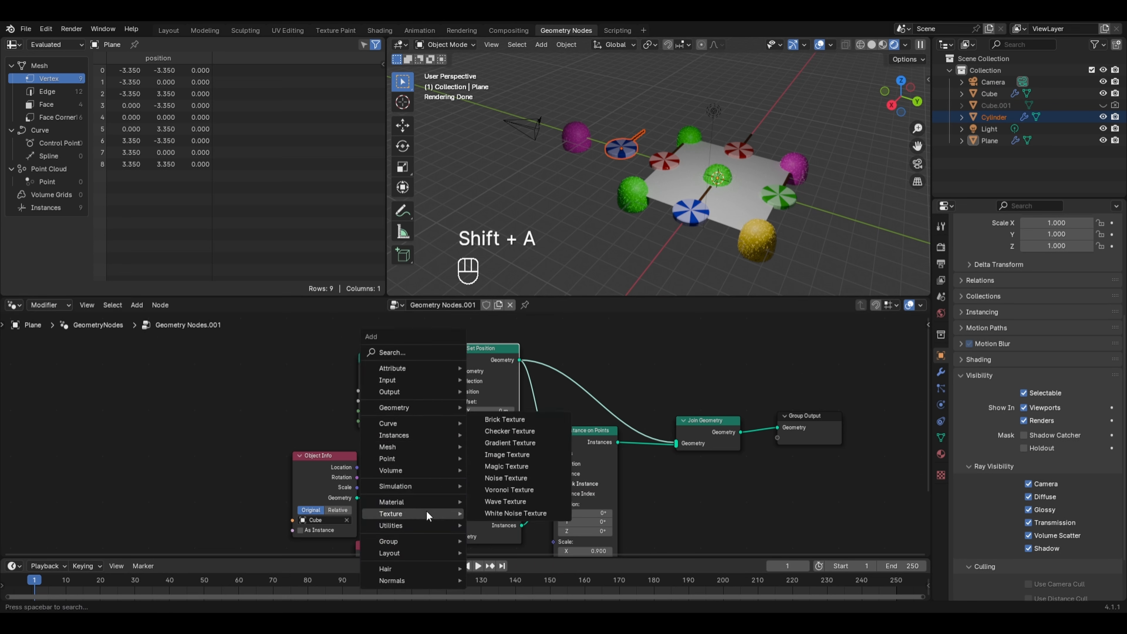
click(508, 490)
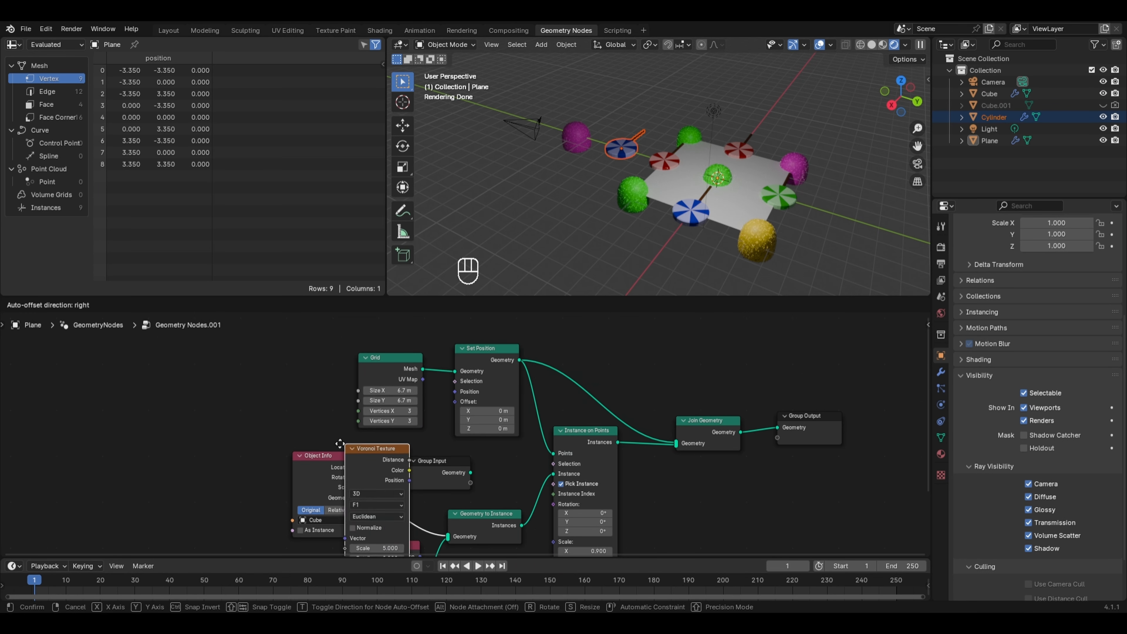
click(225, 375)
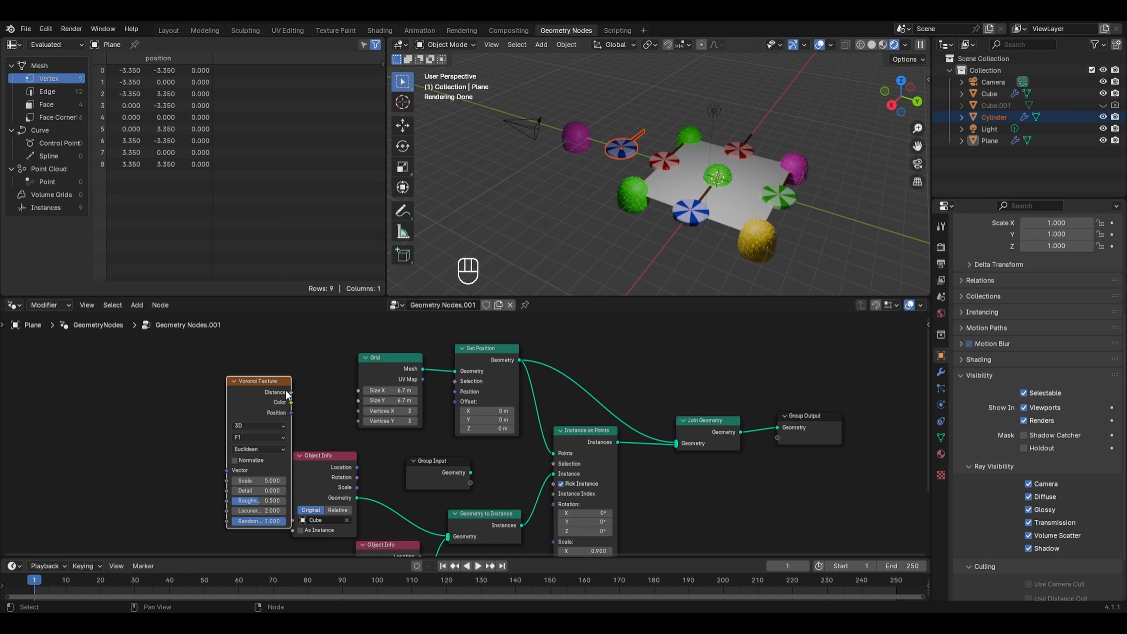
drag(289, 392, 455, 401)
middle_drag(643, 213, 561, 220)
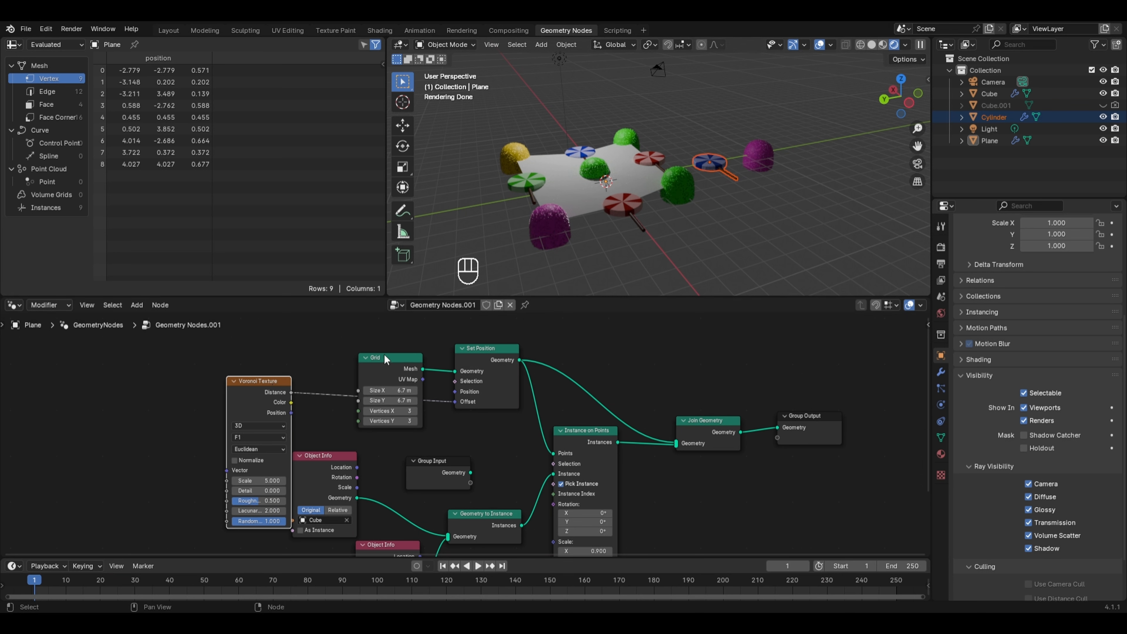
Step: Set the Grid node's Vertices X and Vertices Y to 24
click(399, 414)
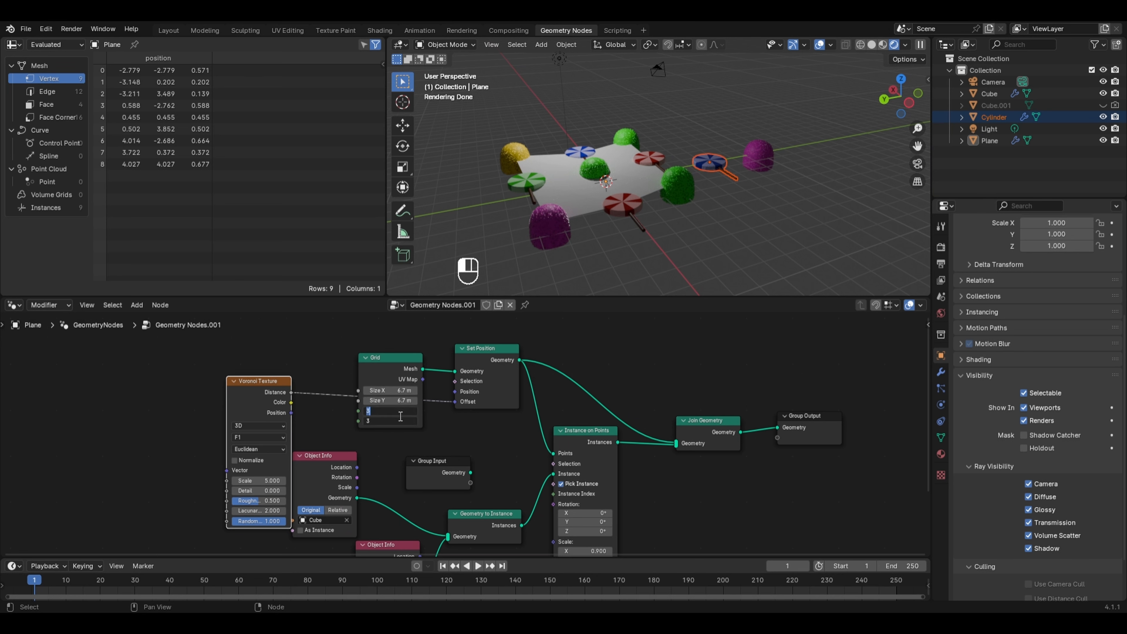
text(24)
key(Return)
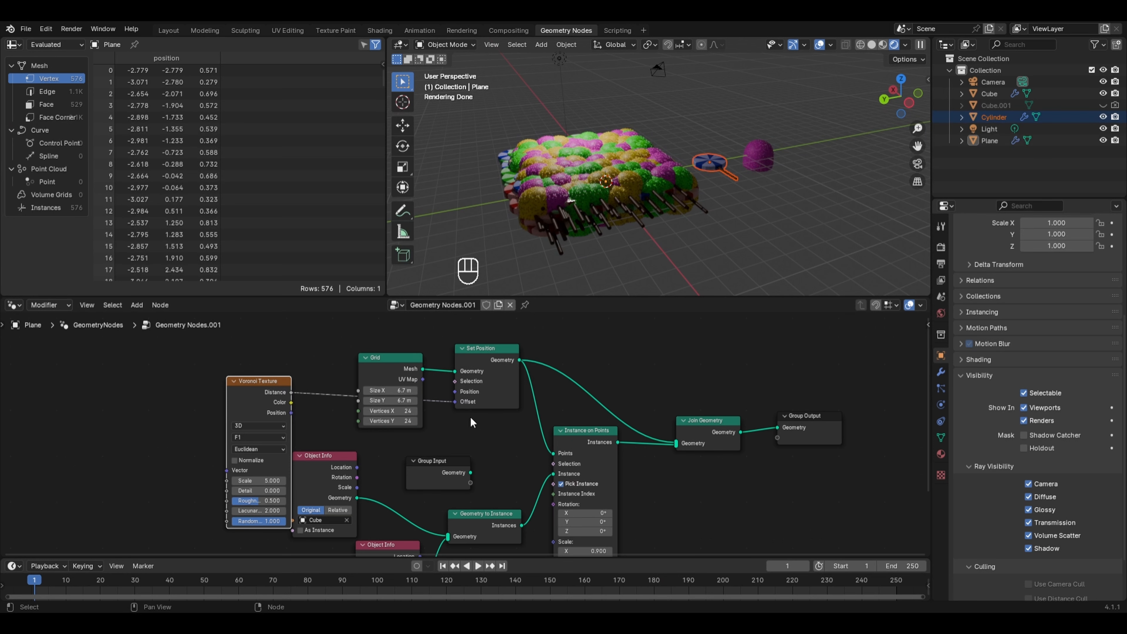
Step: Add a Boolean Random Value node and connect its value to the Selection input of Instance on Points
key(shift+a)
mouse_move(457, 432)
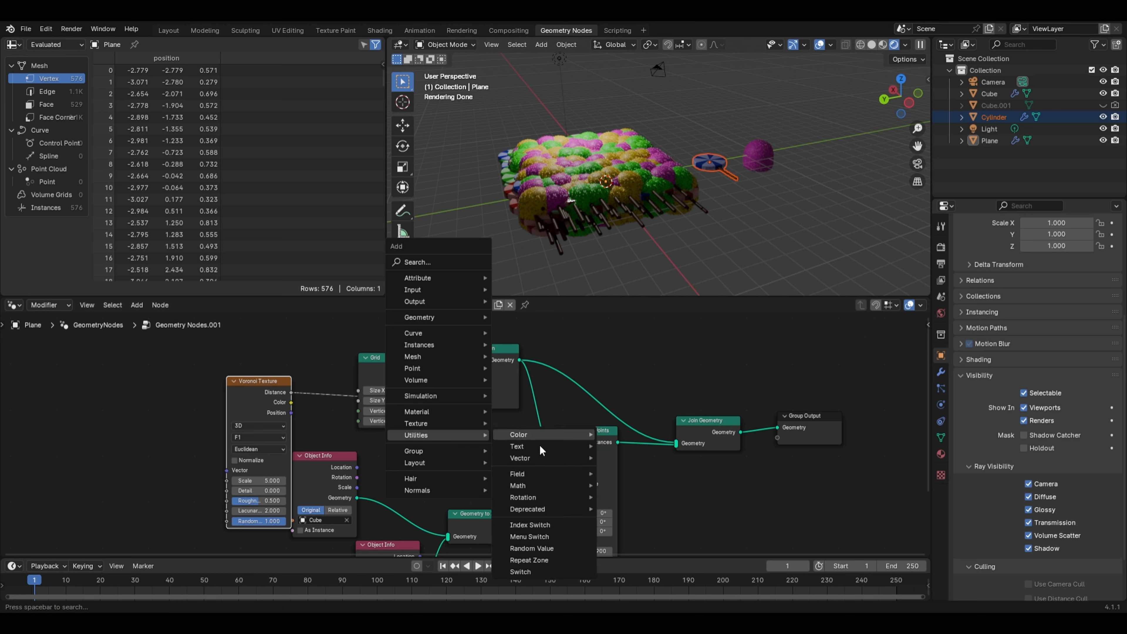
click(541, 549)
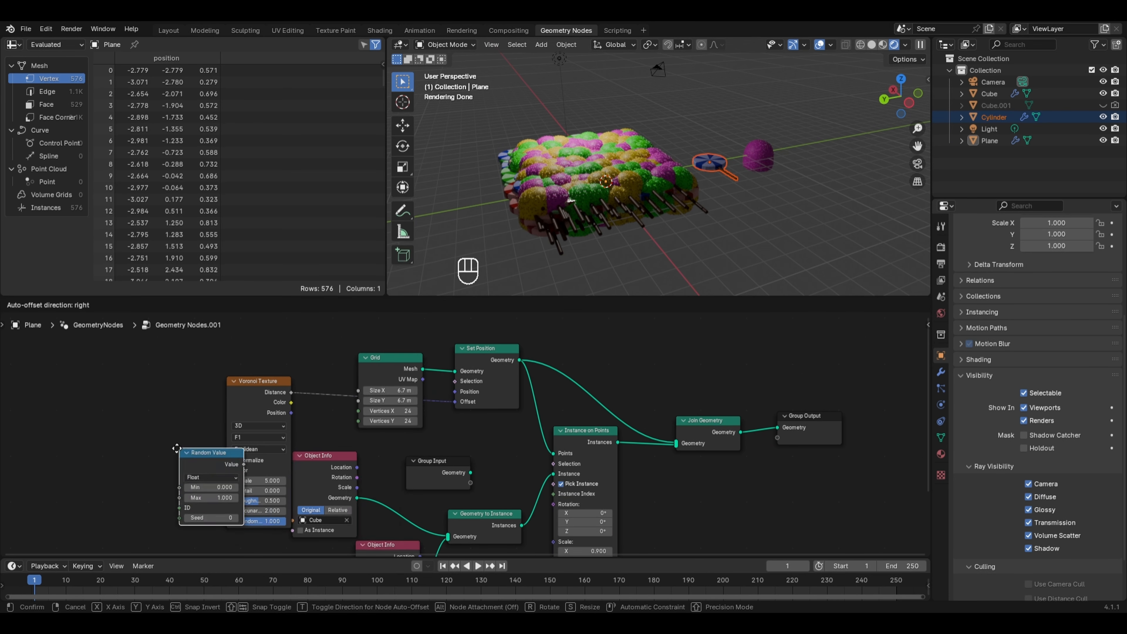
click(176, 476)
click(180, 466)
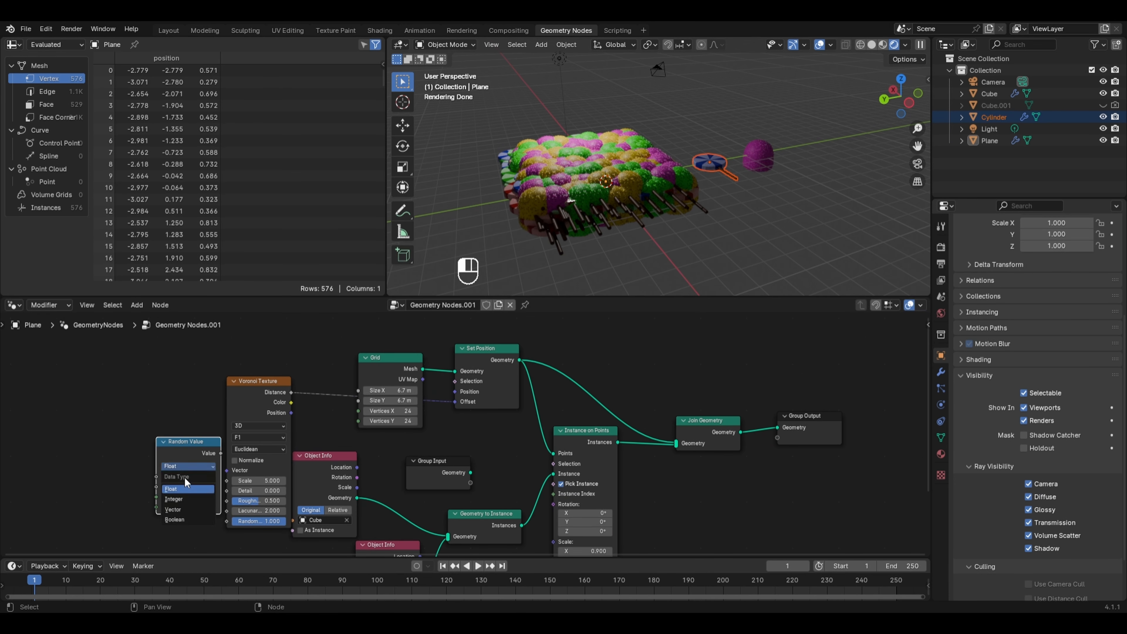
click(175, 525)
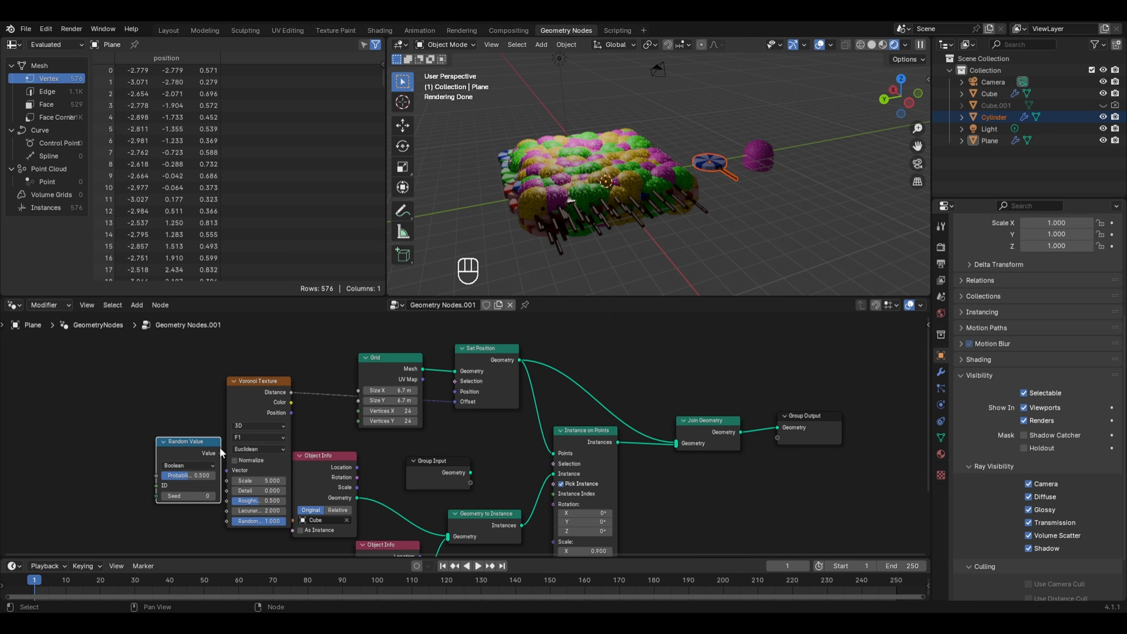
drag(221, 453, 544, 464)
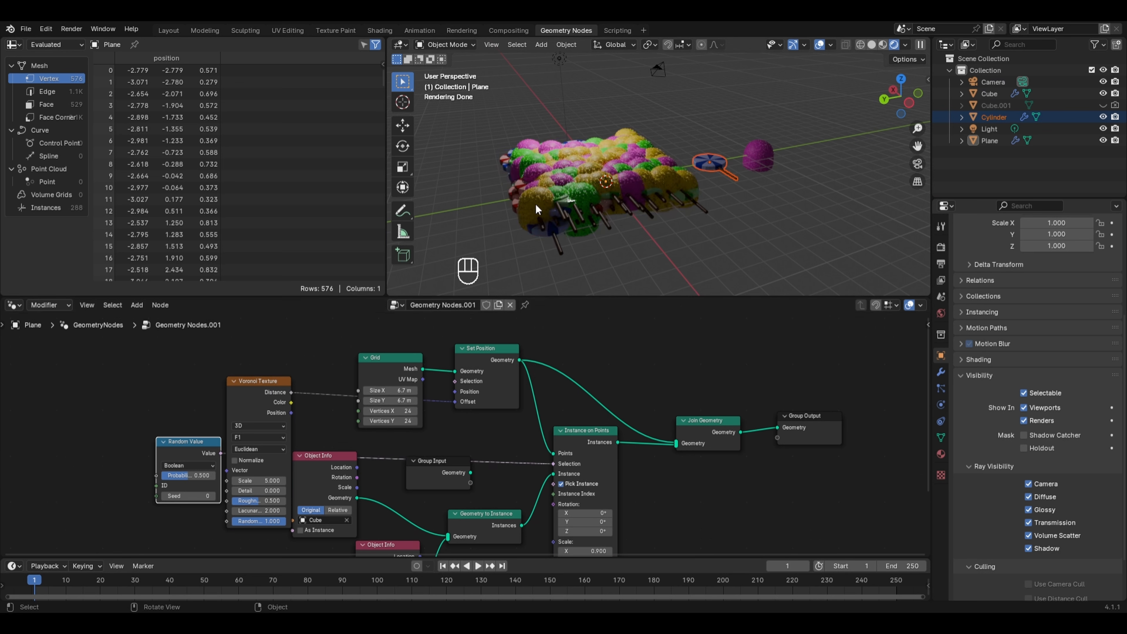
Step: Set the Random Value node's probability to 0.05 and inspect the scattered candies
scroll(199, 466, up, 1)
scroll(200, 466, up, 1)
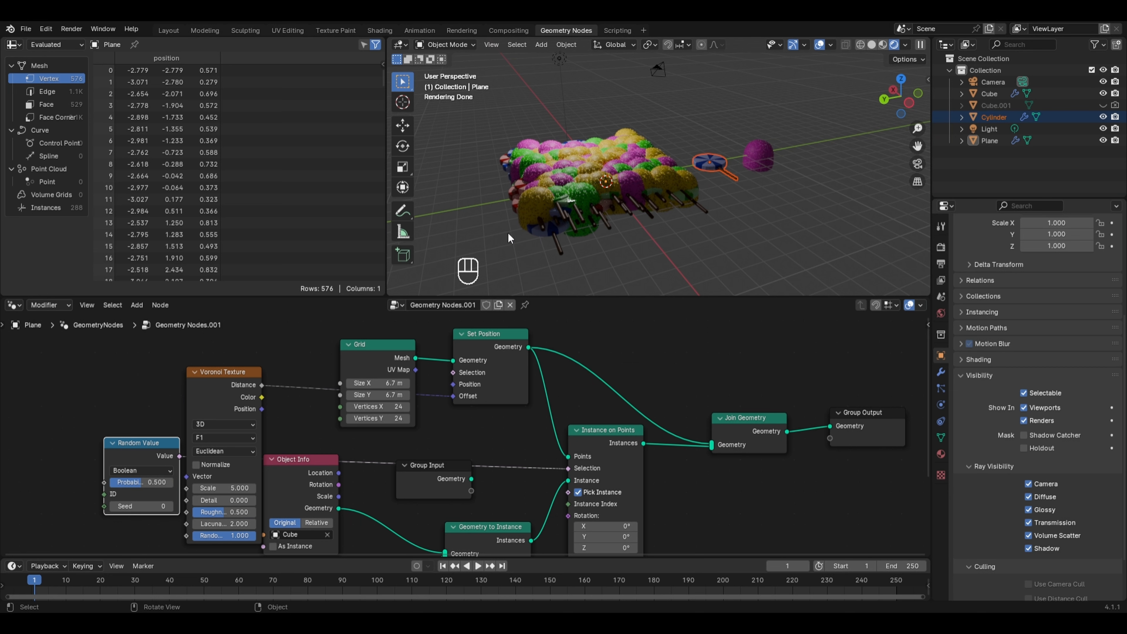
click(148, 482)
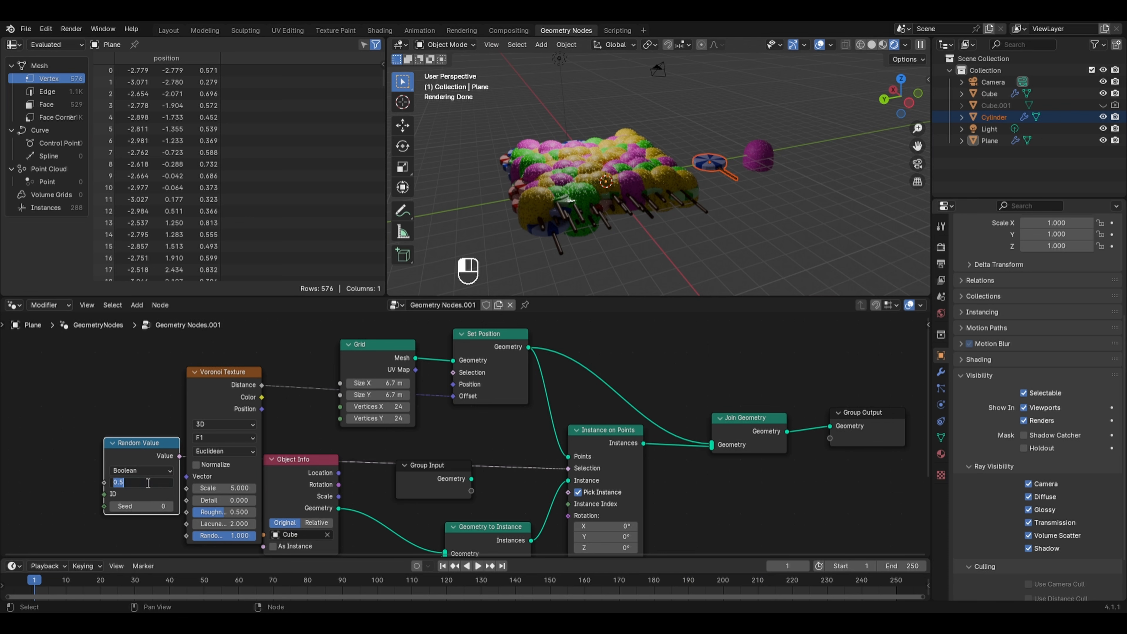
text(0.05)
key(Return)
middle_drag(515, 215, 565, 251)
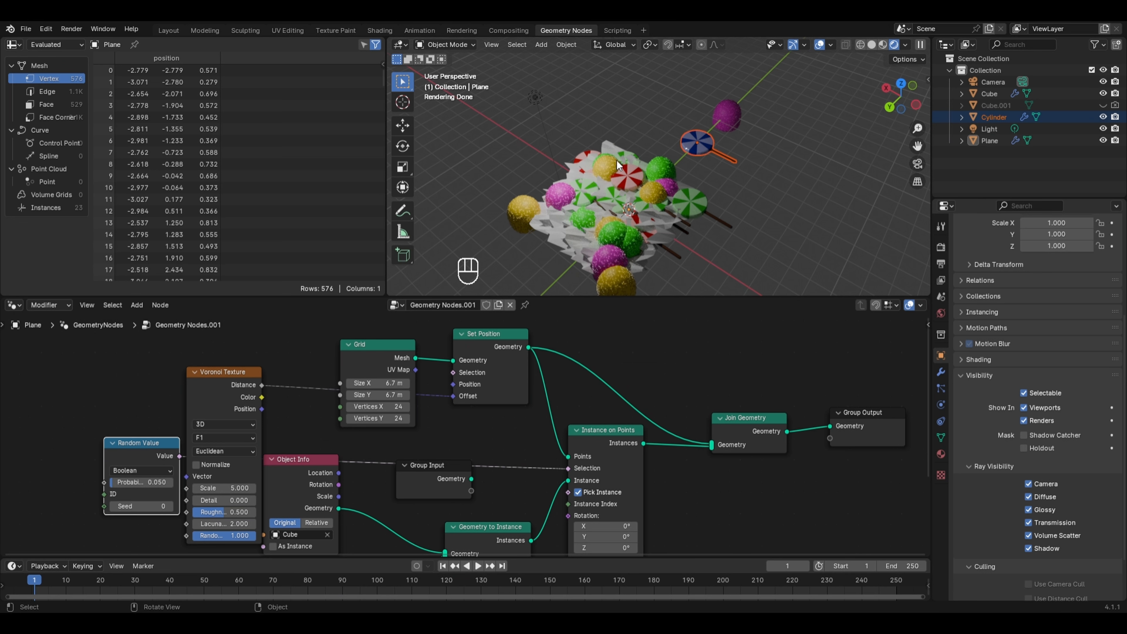
Step: Reduce the Random Value node's probability to 0.01
click(122, 482)
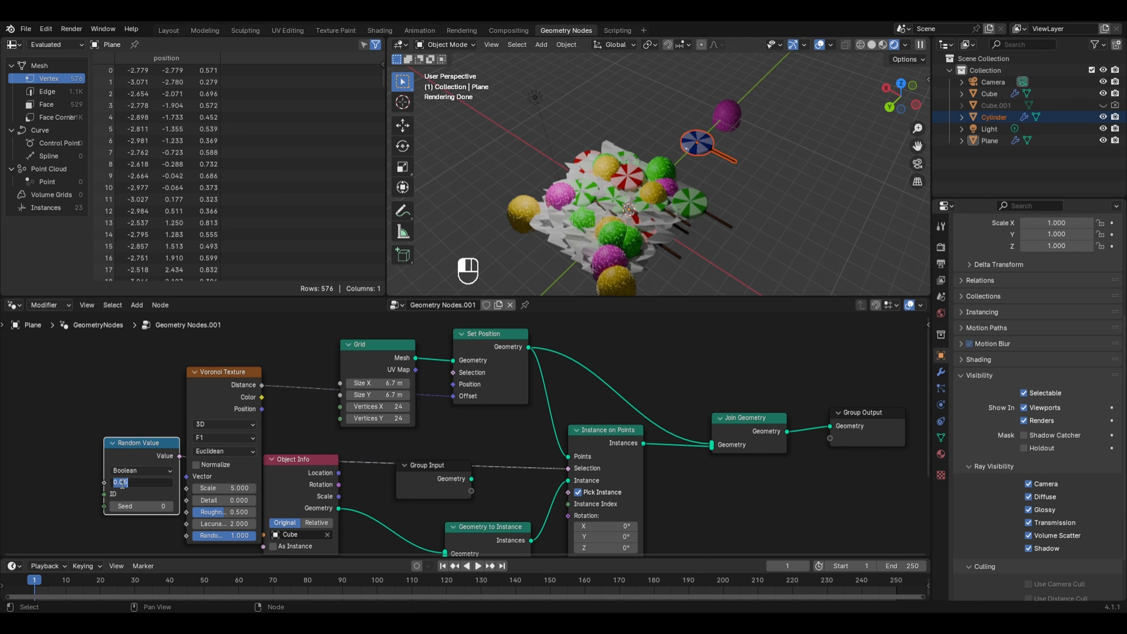
text(0.01)
key(Return)
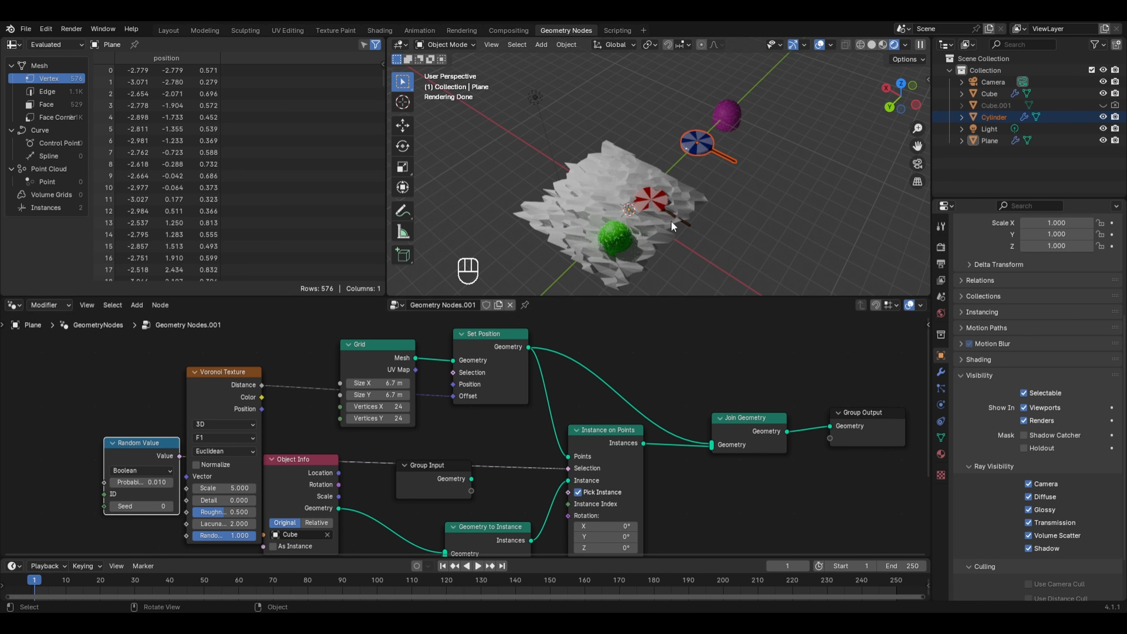
Step: Lower the Voronoi Texture's scale to about 0.55 to smooth the terrain
scroll(672, 226, up, 4)
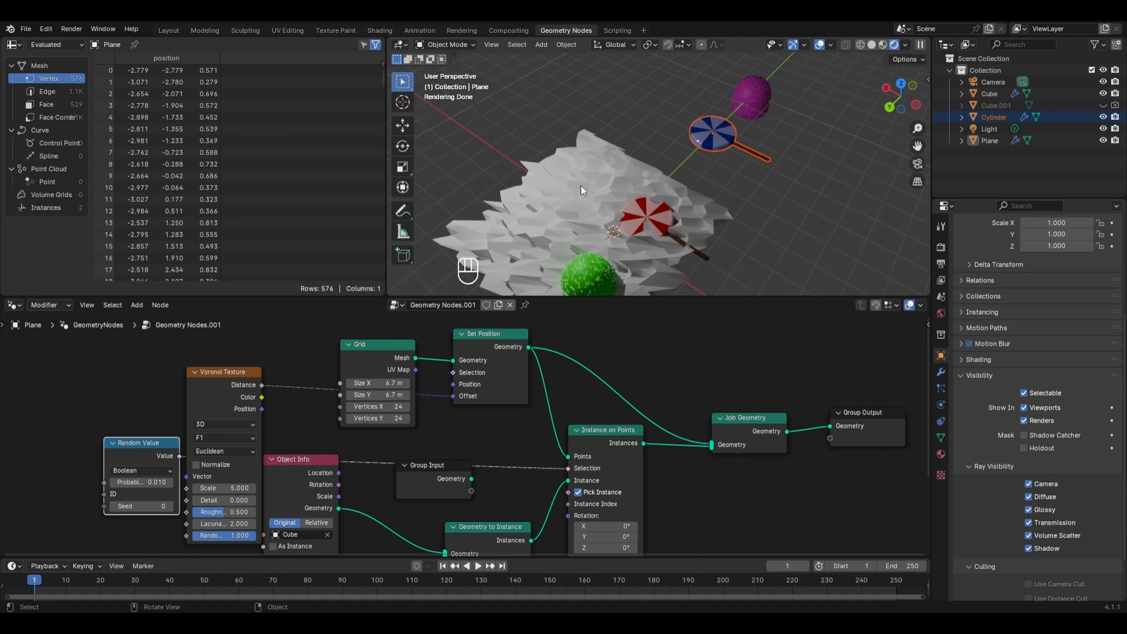
shift+middle_drag(619, 235, 623, 178)
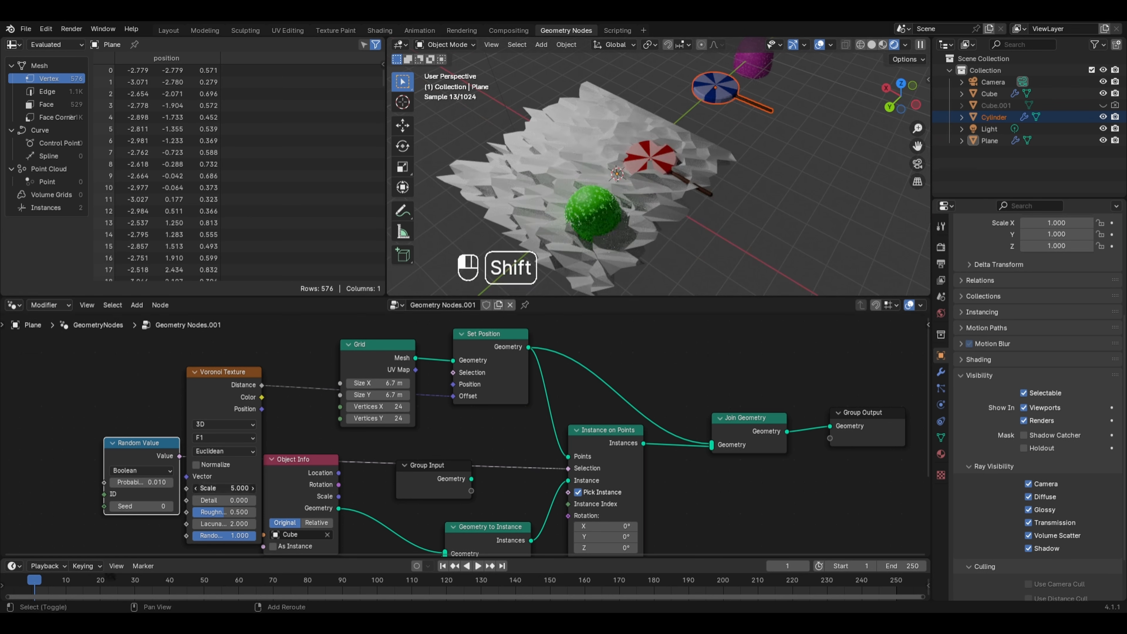
shift+drag(224, 488, 26, 488)
middle_drag(631, 208, 622, 172)
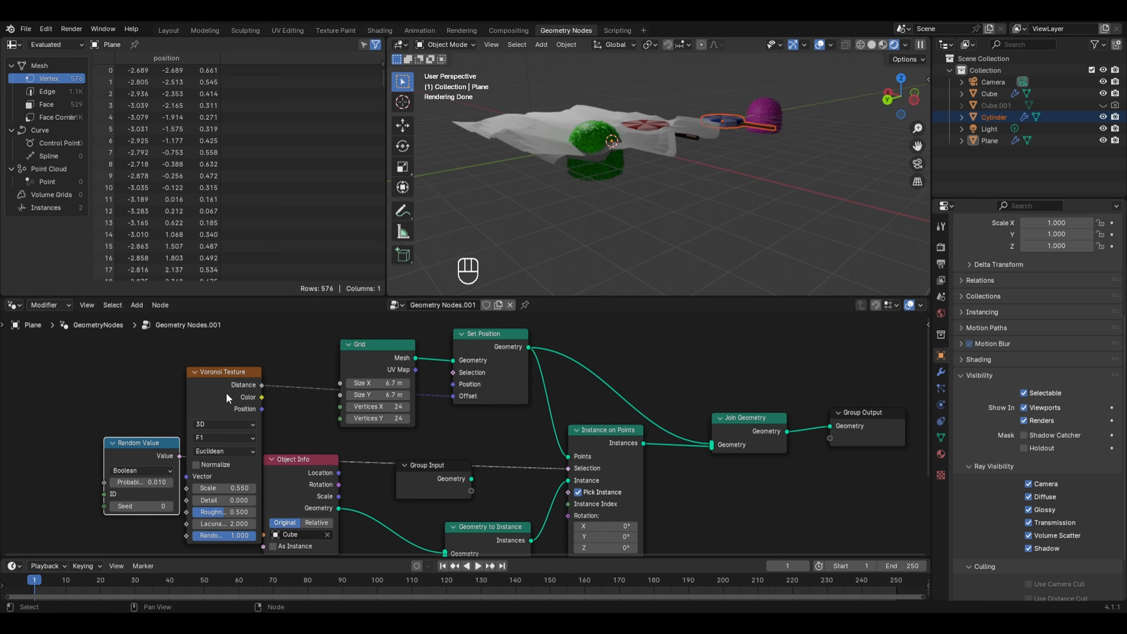
Step: Move the Voronoi Texture node aside and insert a Combine XYZ node on its link to Set Position's Offset
drag(227, 392, 44, 391)
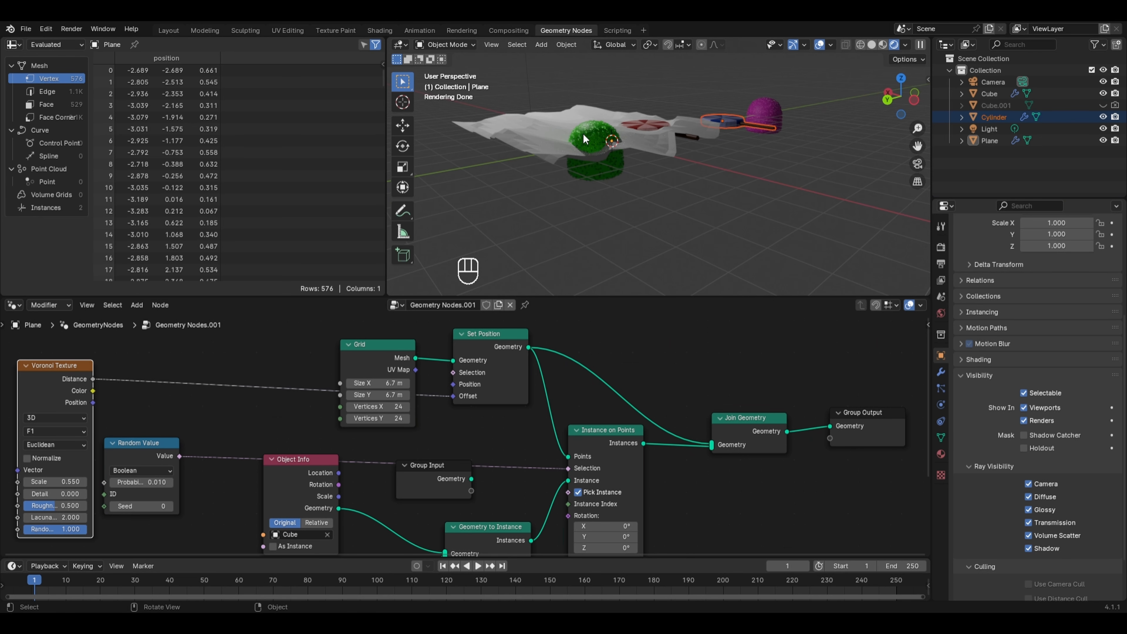
key(shift+a)
mouse_move(283, 358)
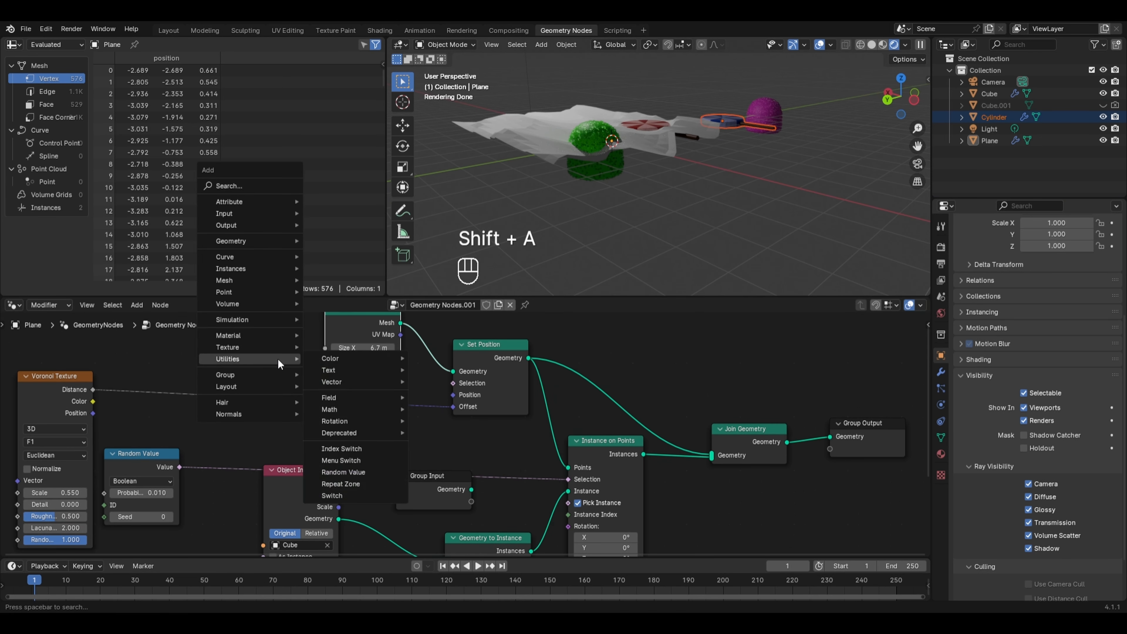
mouse_move(340, 381)
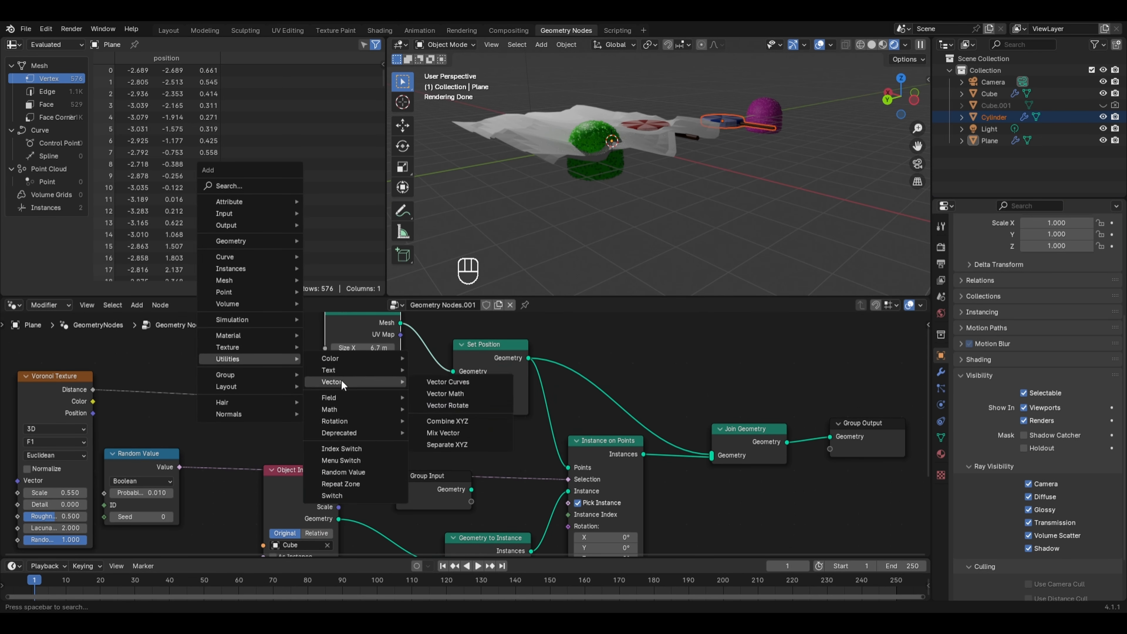
click(461, 421)
click(288, 369)
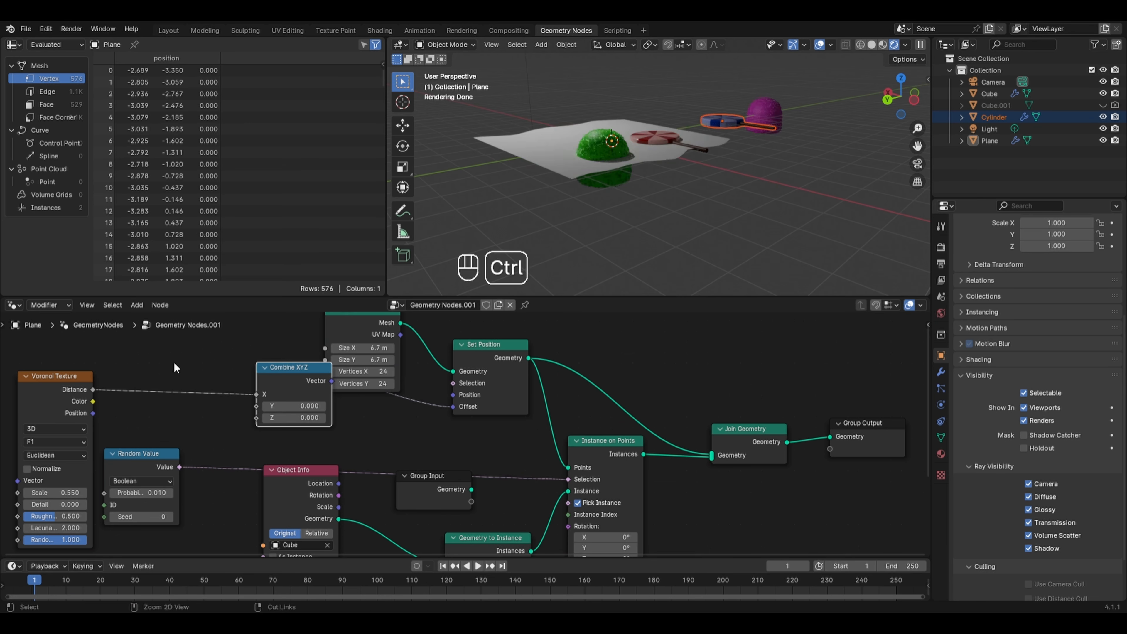
Step: Cut the Voronoi link into Combine XYZ's X and connect the Voronoi Distance to the Z input instead
ctrl+right_drag(194, 382, 186, 400)
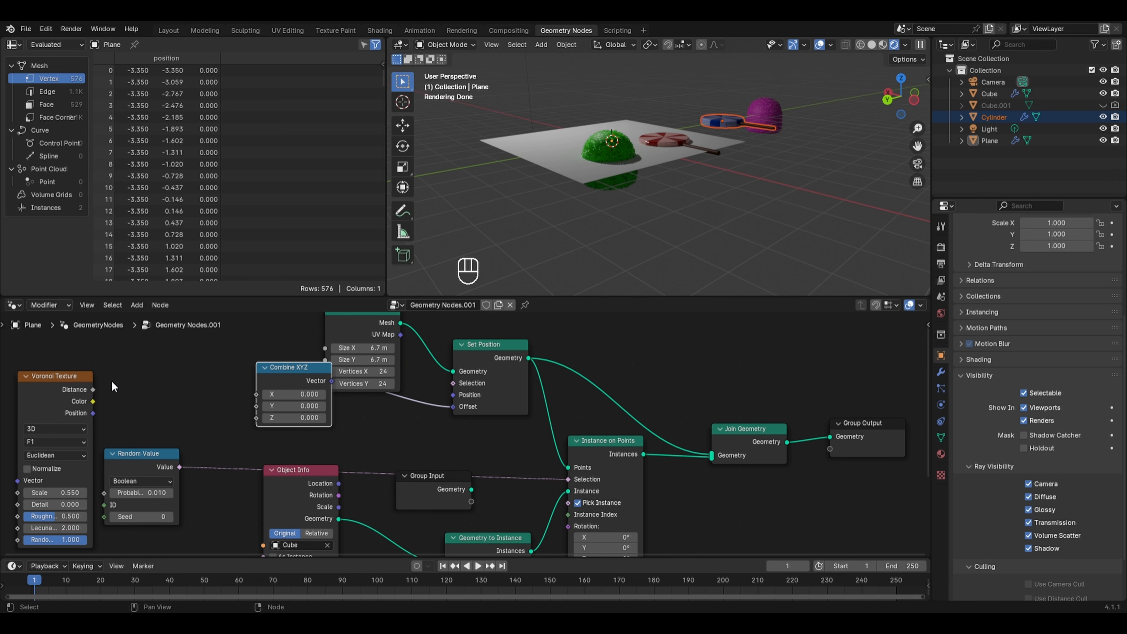
mouse_move(95, 389)
mouse_down()
mouse_move(144, 382)
mouse_move(256, 417)
mouse_up()
mouse_move(588, 180)
middle_down()
mouse_move(594, 196)
mouse_move(598, 187)
mouse_move(562, 188)
middle_up()
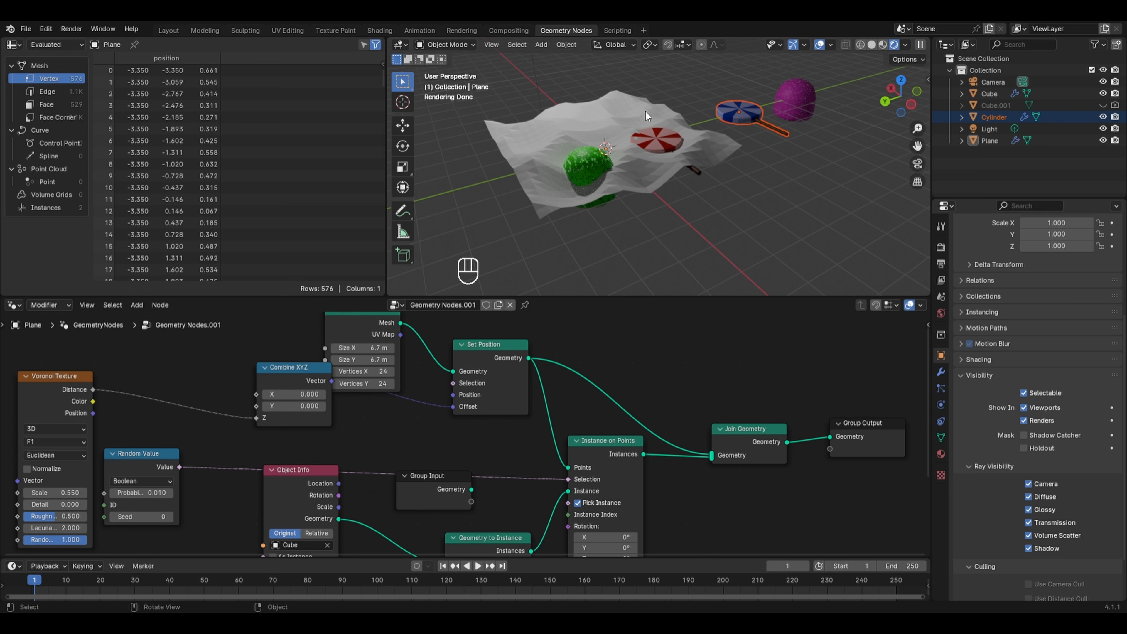
Step: Hide the original Cube and Cylinder candy objects in the viewport and disable them in renders
shift+click(805, 98)
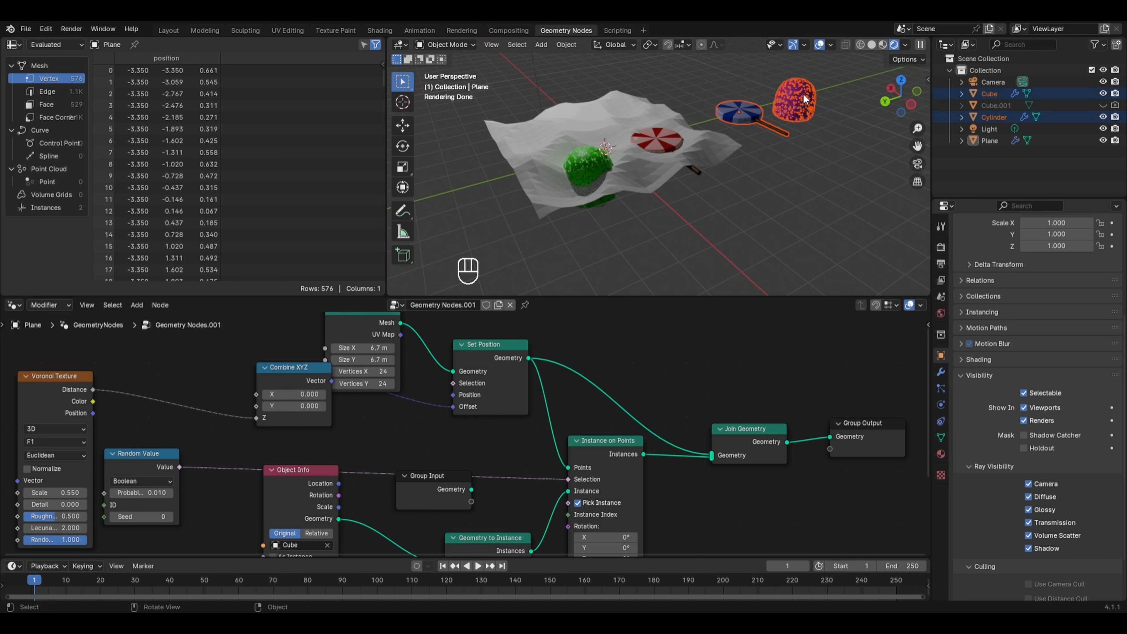
key(h)
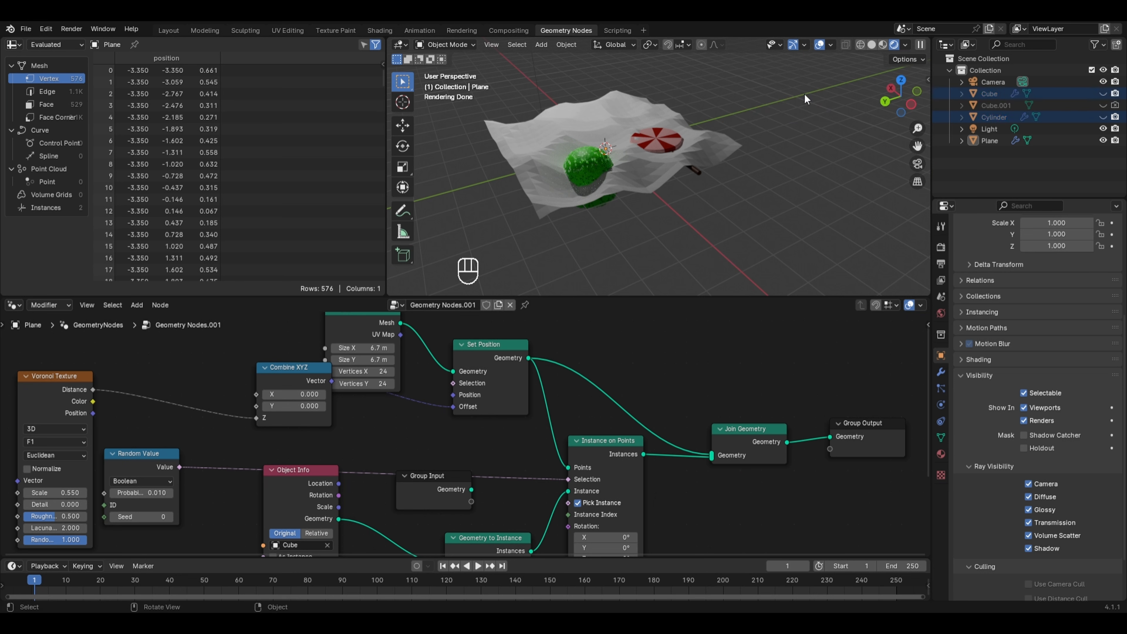
click(1114, 93)
click(1116, 106)
Step: Set the Grid node's Size X and Size Y to 25 m
middle_drag(408, 340, 414, 361)
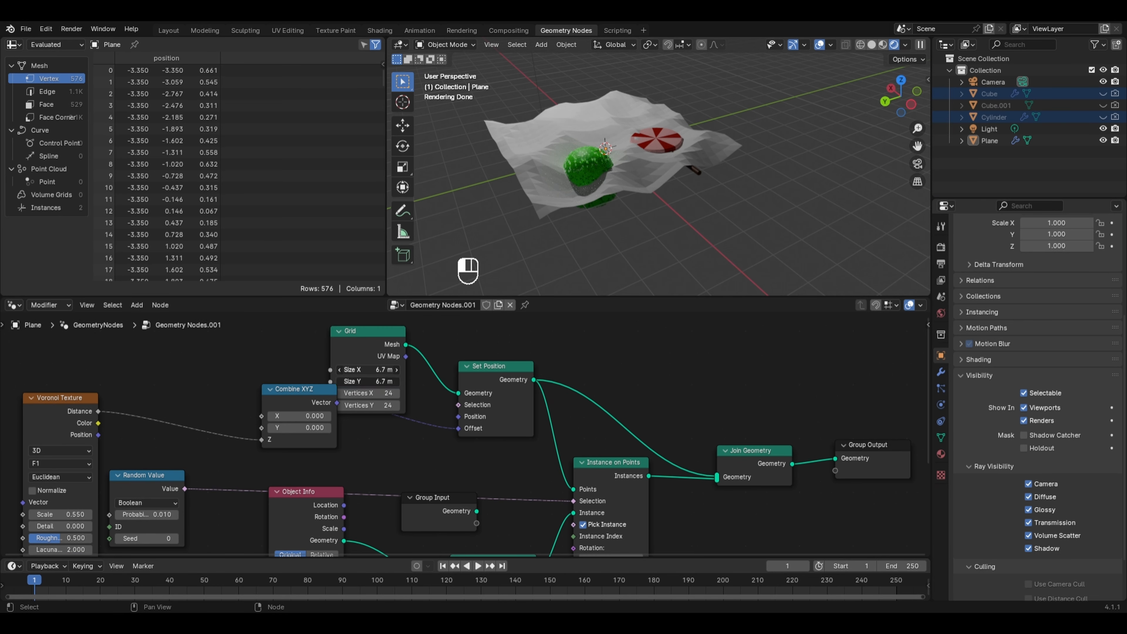
drag(373, 369, 372, 381)
text(25)
key(Return)
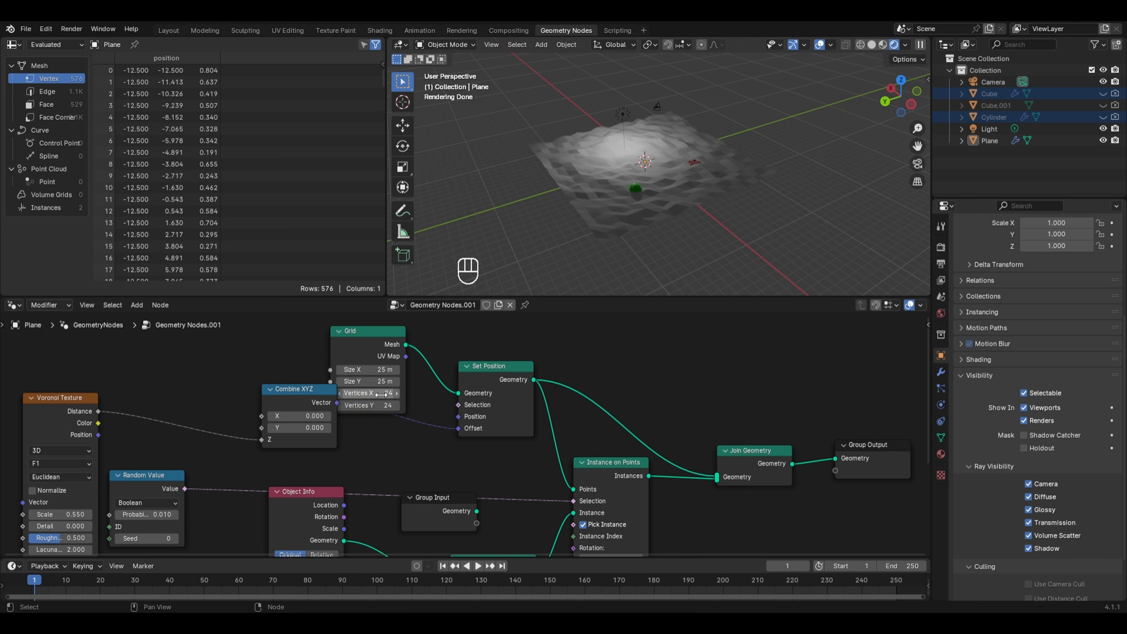
Step: Set the Grid node's Vertices X and Vertices Y to 80 and view the terrain up close
mouse_move(380, 394)
mouse_down()
mouse_move(379, 405)
mouse_move(378, 395)
mouse_up()
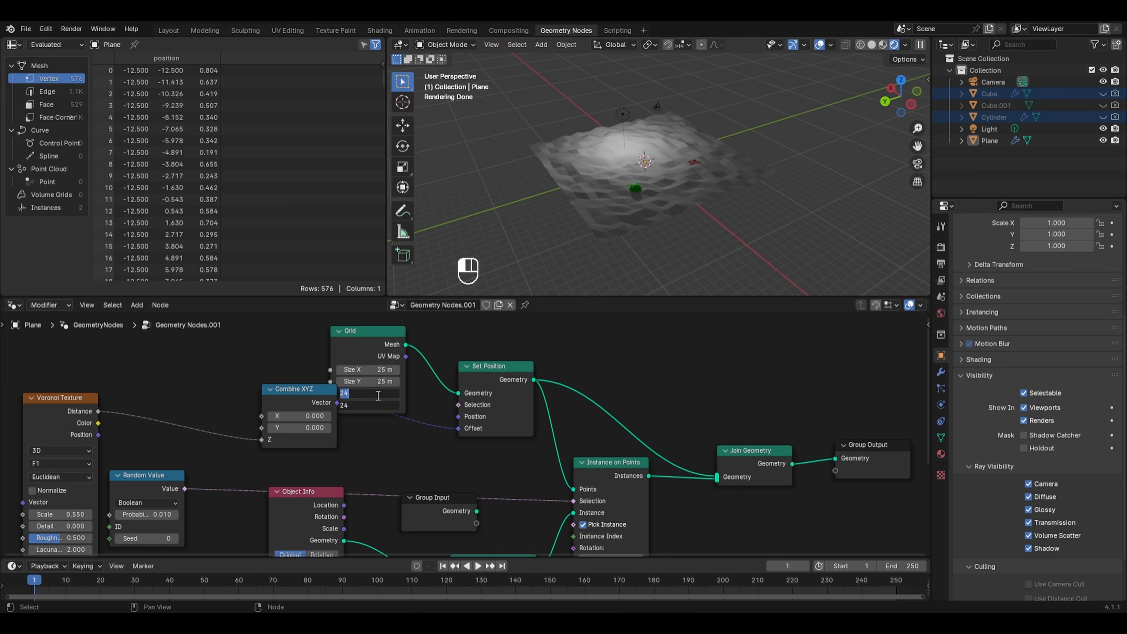
key(BackSpace)
key(Return)
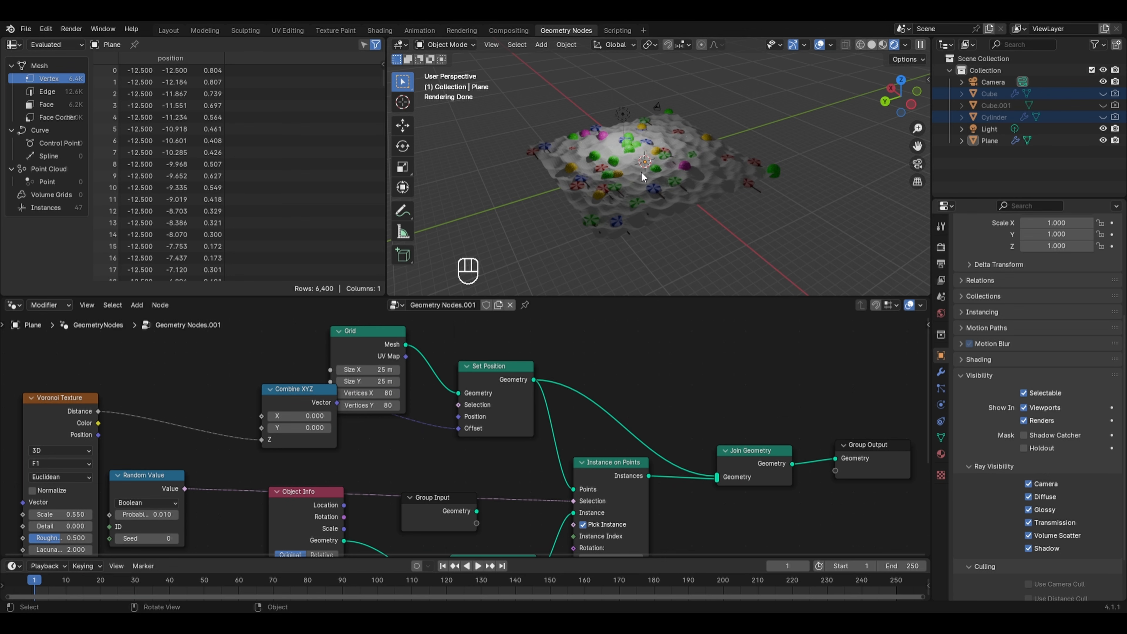
scroll(628, 180, up, 4)
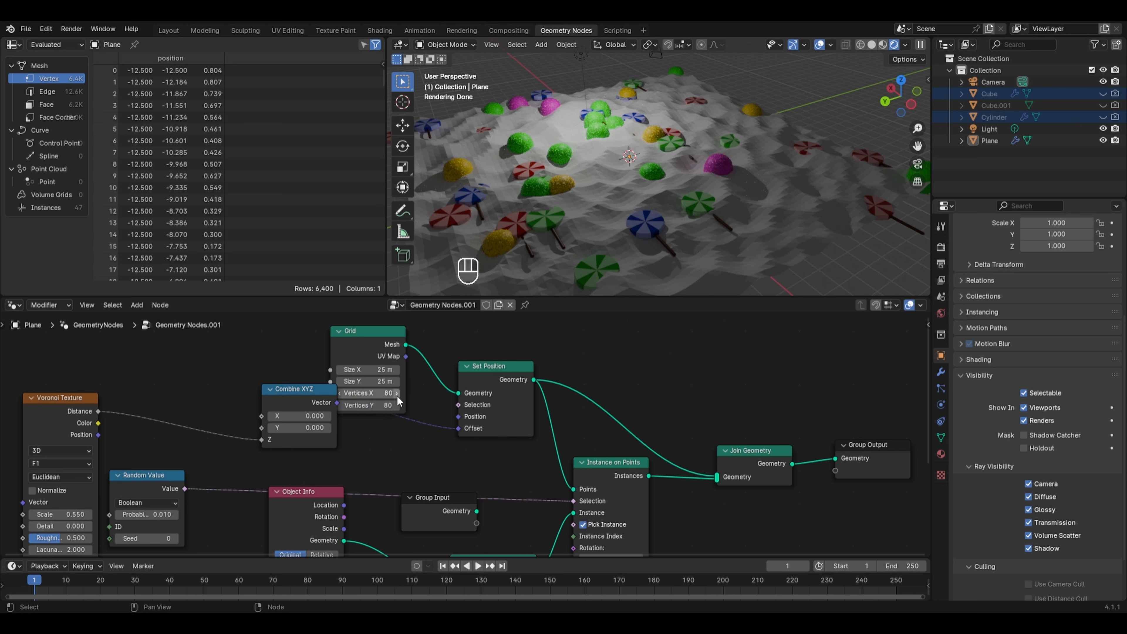
Step: Change the scene's light to the Sun type and set its strength to 10
click(625, 158)
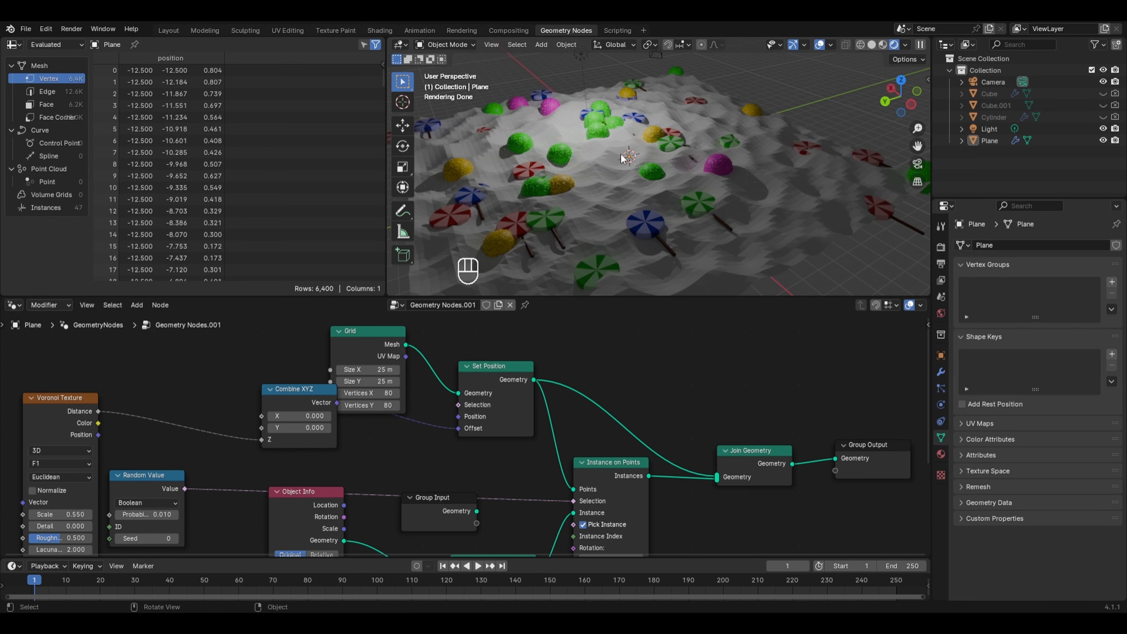
click(581, 58)
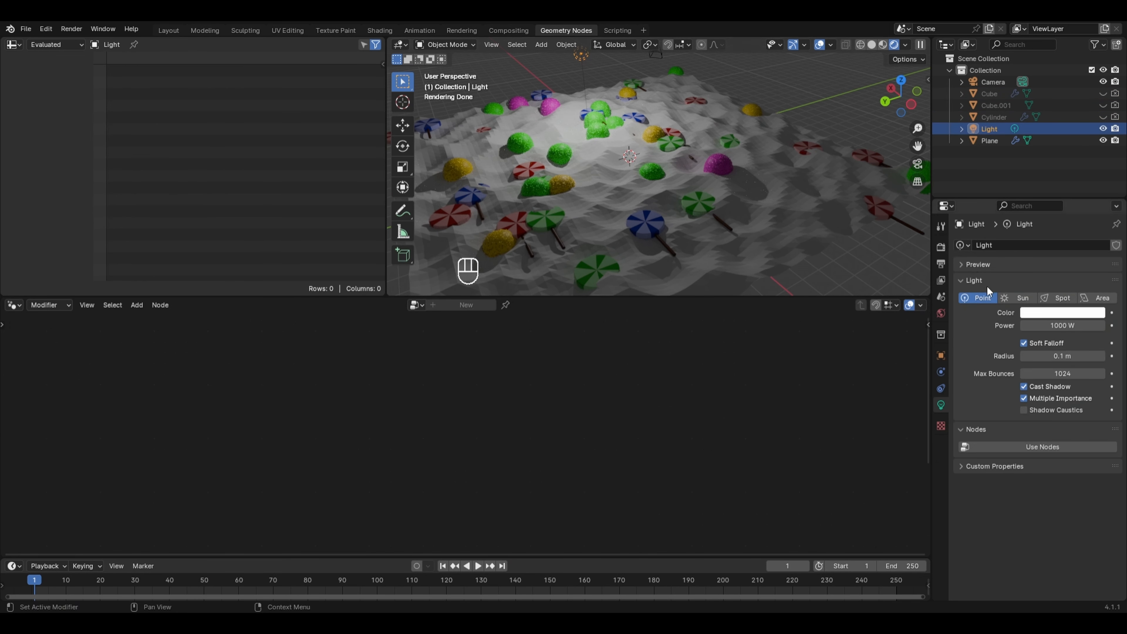
click(1006, 299)
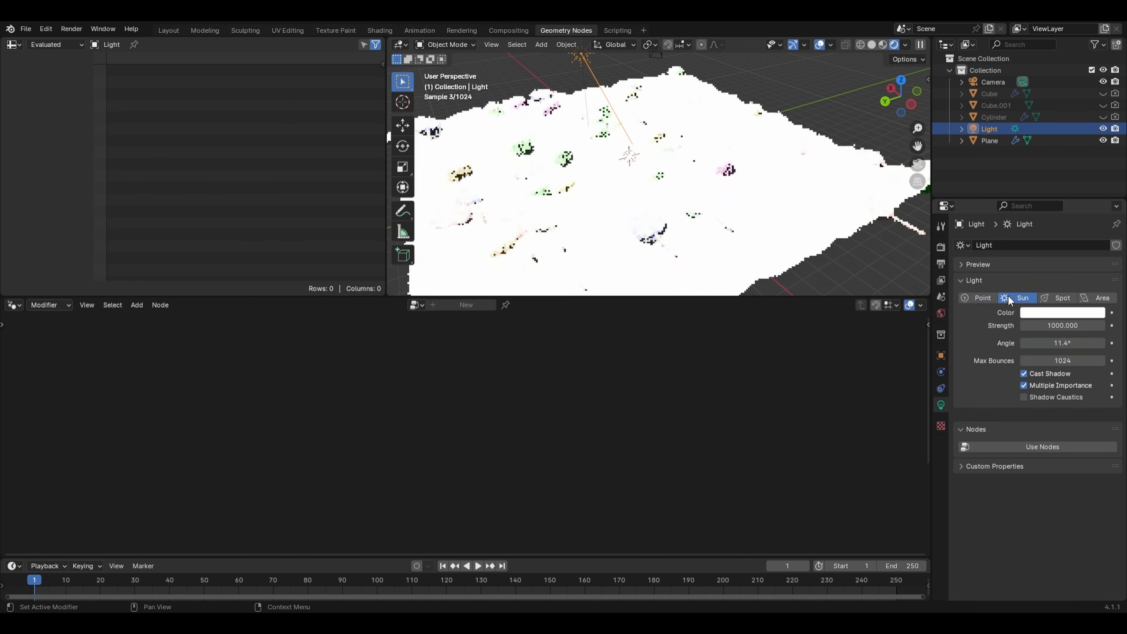
click(1066, 326)
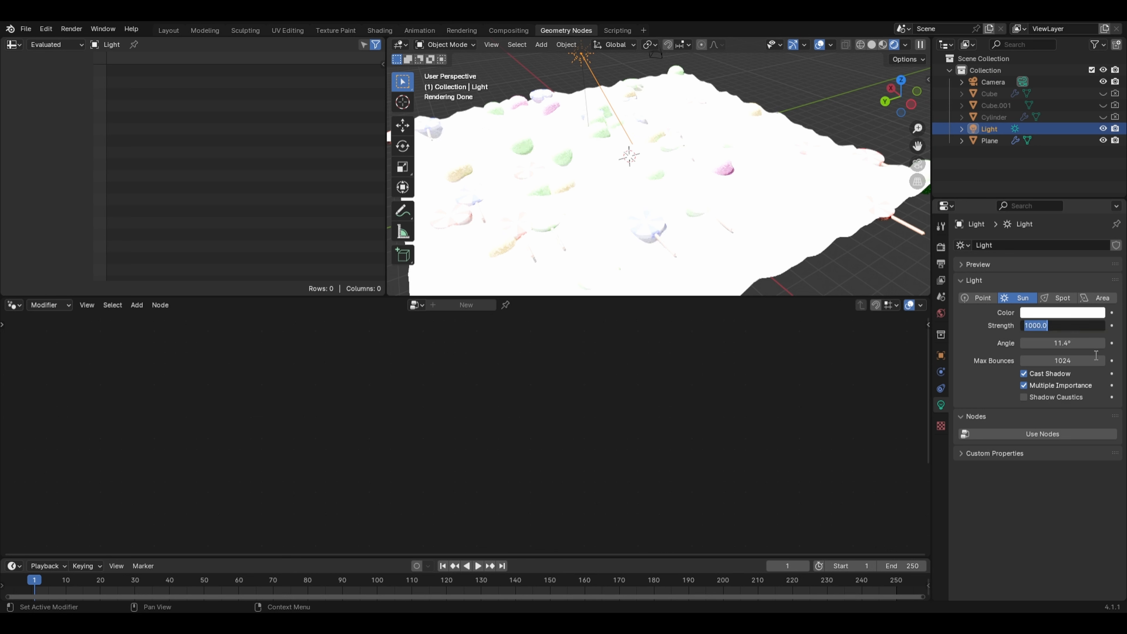
text(10)
key(Return)
Step: Reduce the sun light's strength to 5
click(1065, 325)
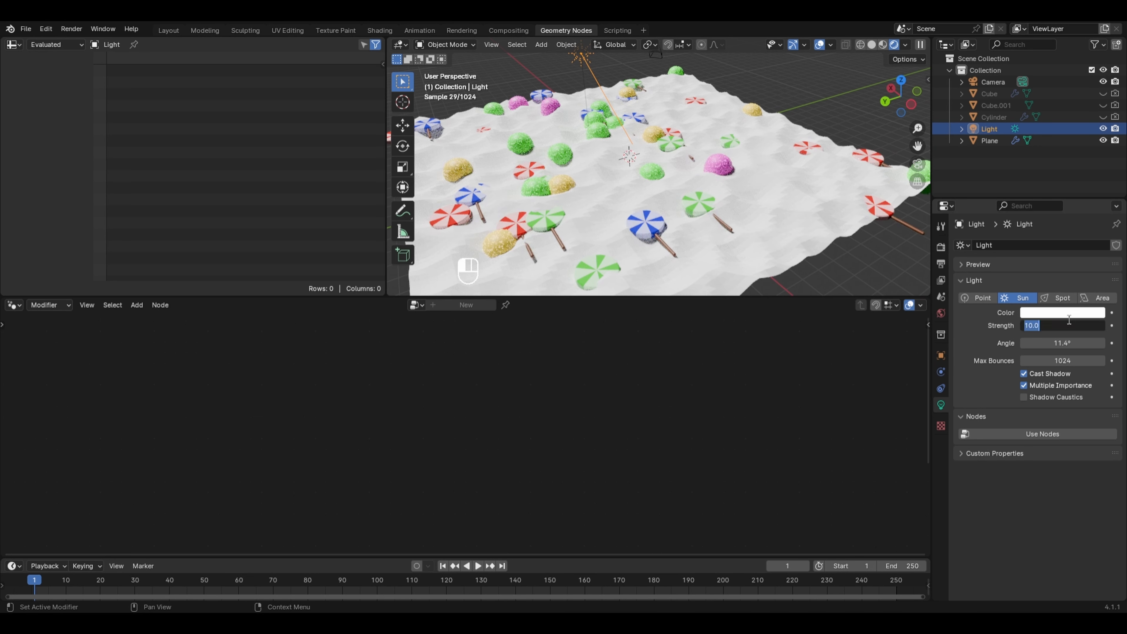
text(5)
key(Return)
Step: Rotate the sun light so it shines across the candy terrain at a lower angle
key(r)
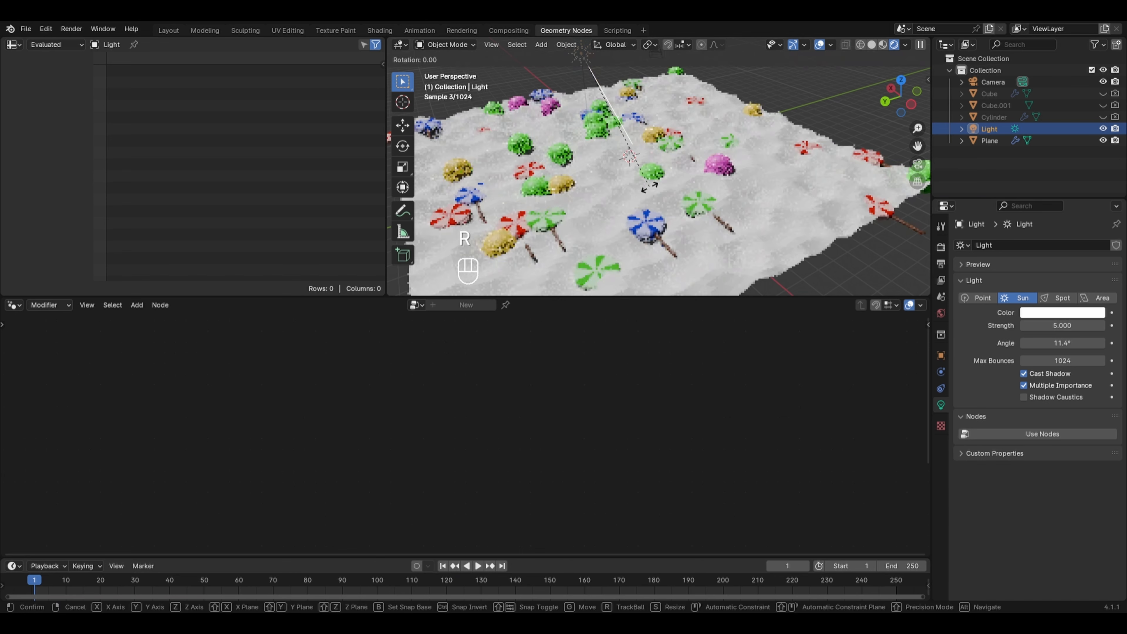
click(705, 163)
middle_drag(622, 232, 682, 196)
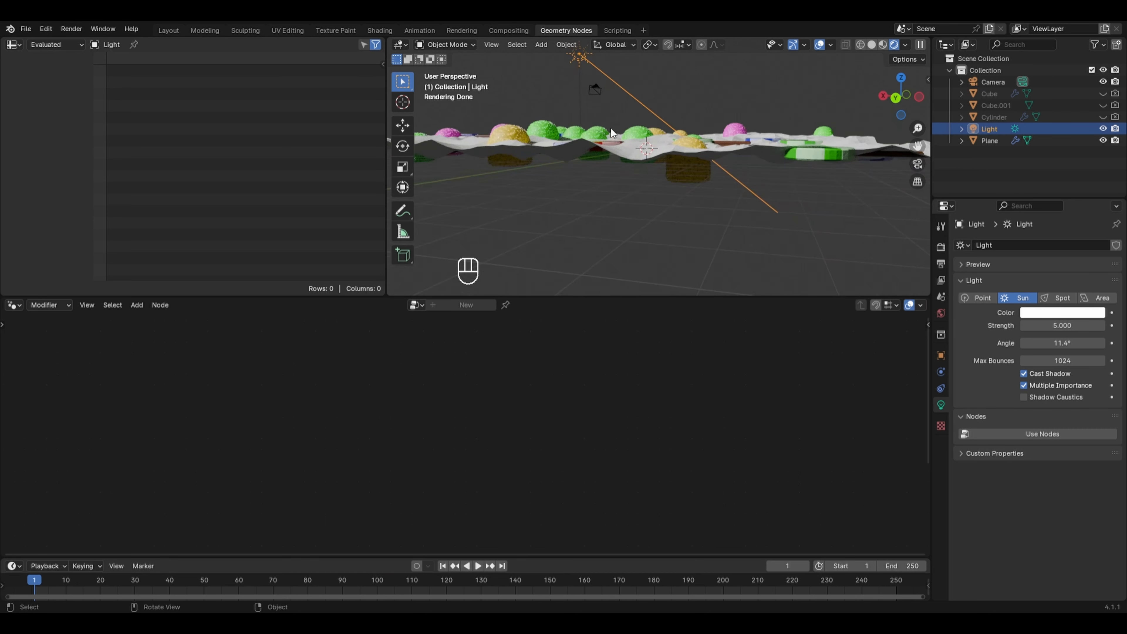
middle_drag(816, 155, 741, 207)
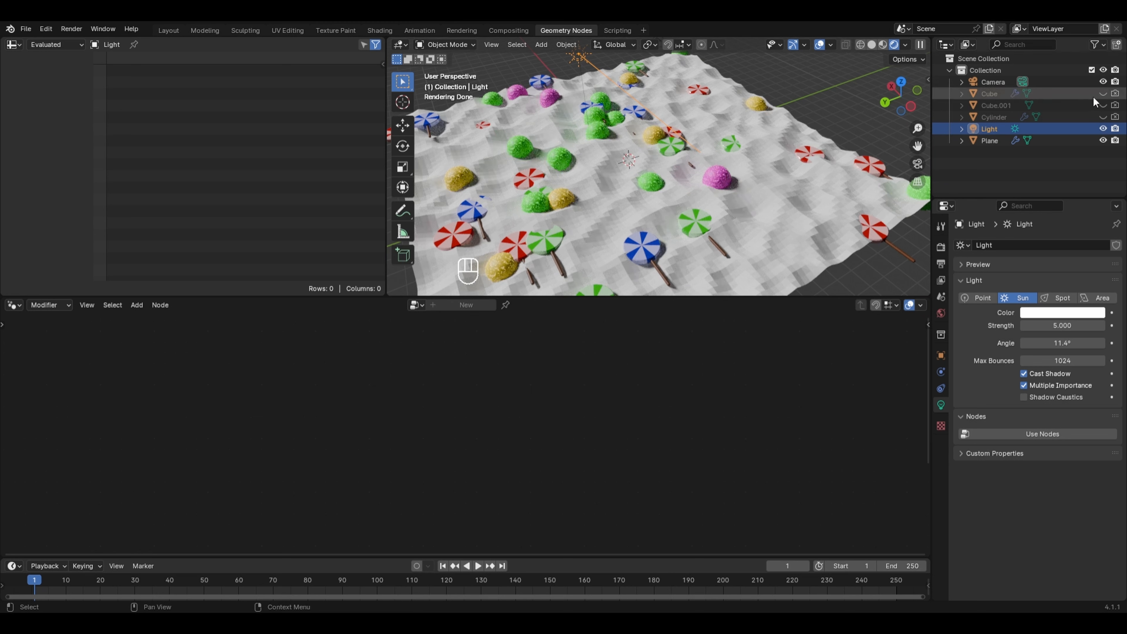
Step: Show the original Cube and Cylinder candy objects in the viewport again
click(1103, 94)
click(1103, 117)
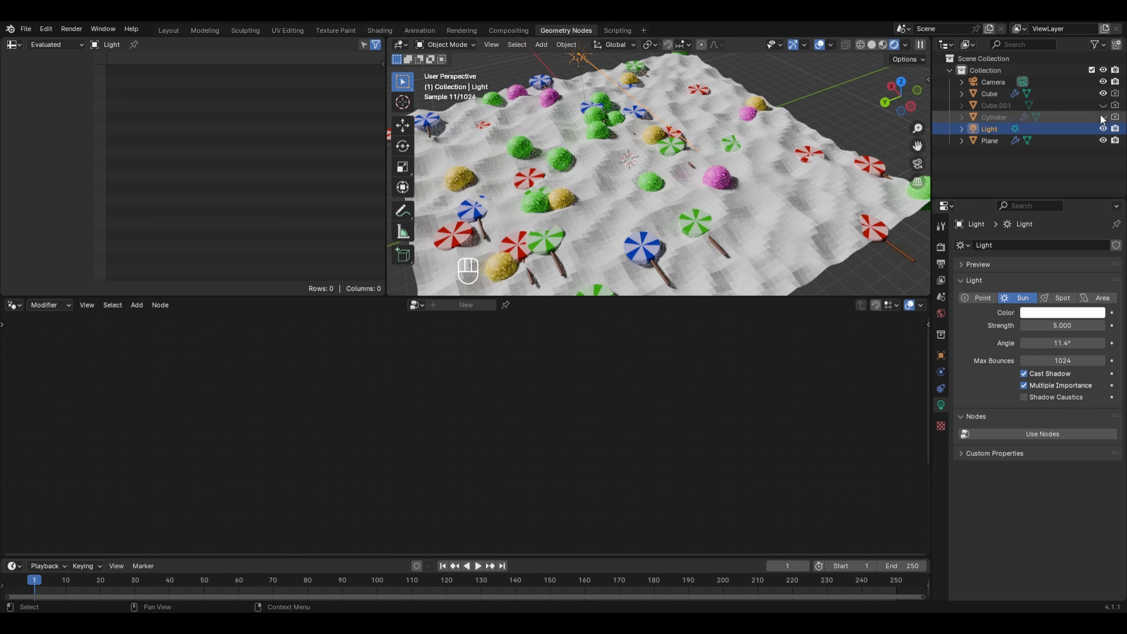
Step: Move the original Cube and Cylinder candy objects together along the global Y axis, off the edge of the terrain
click(996, 95)
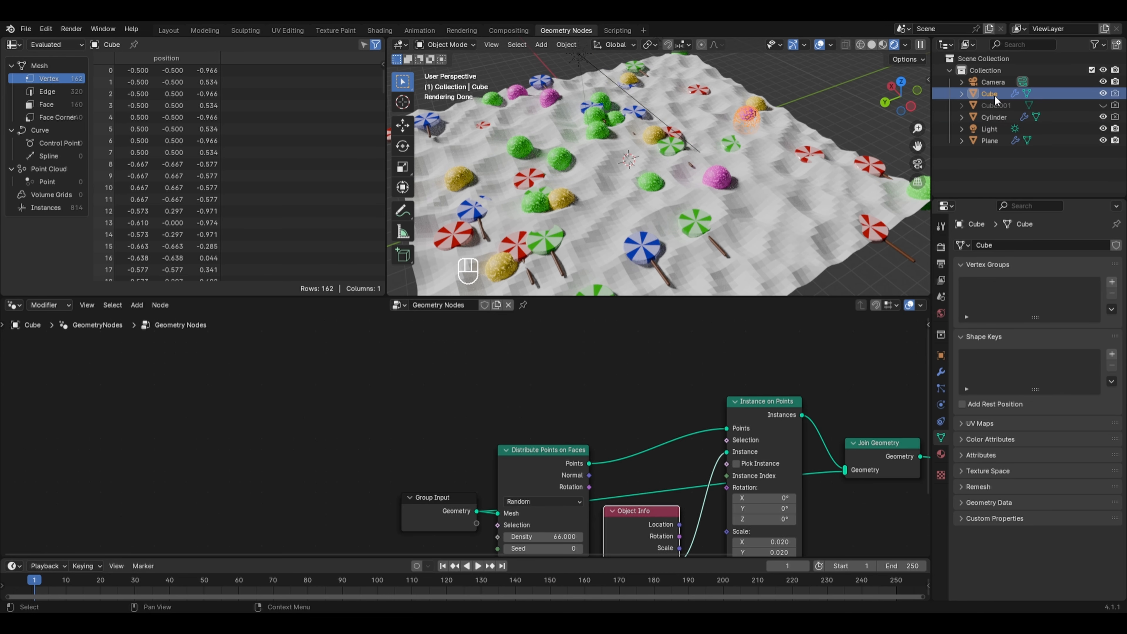
ctrl+click(999, 117)
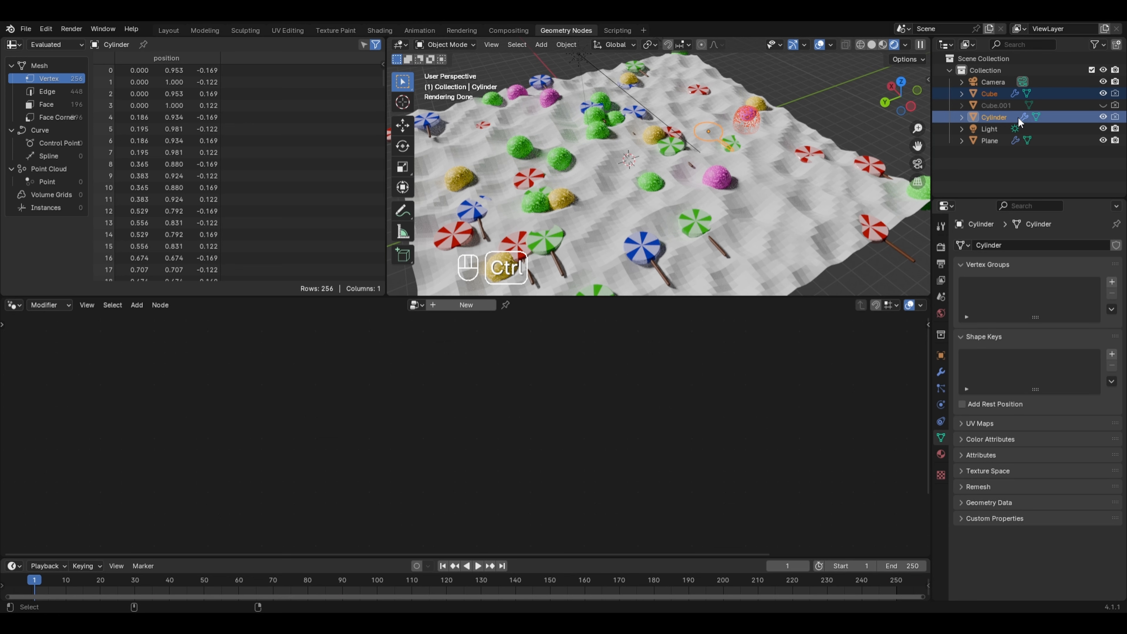
key(g)
key(y)
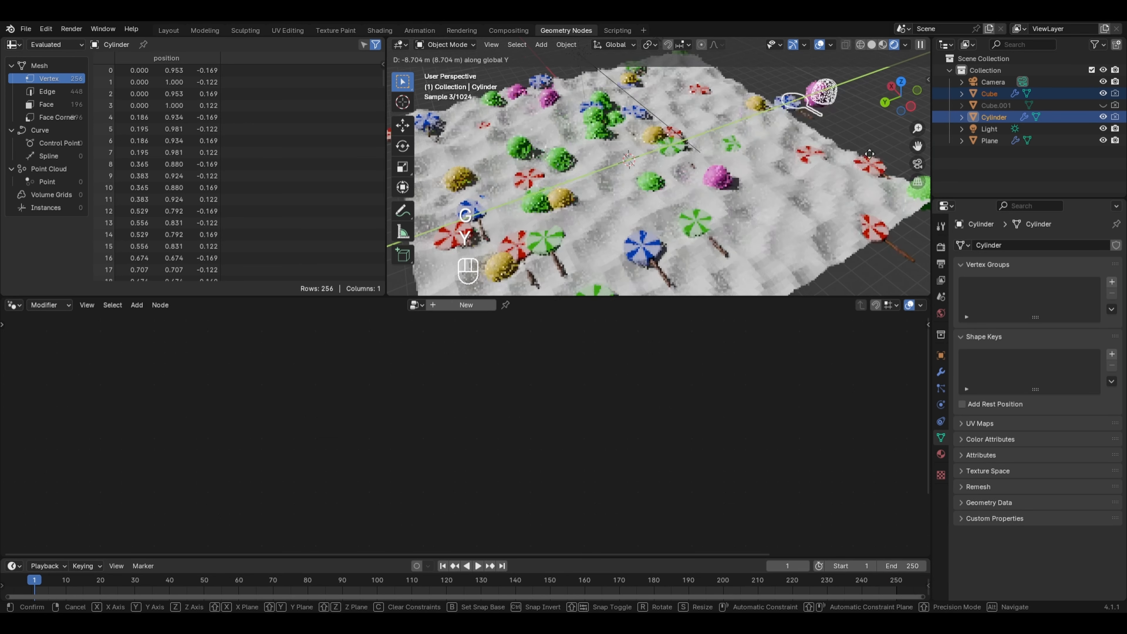
click(792, 130)
shift+middle_drag(791, 130, 679, 231)
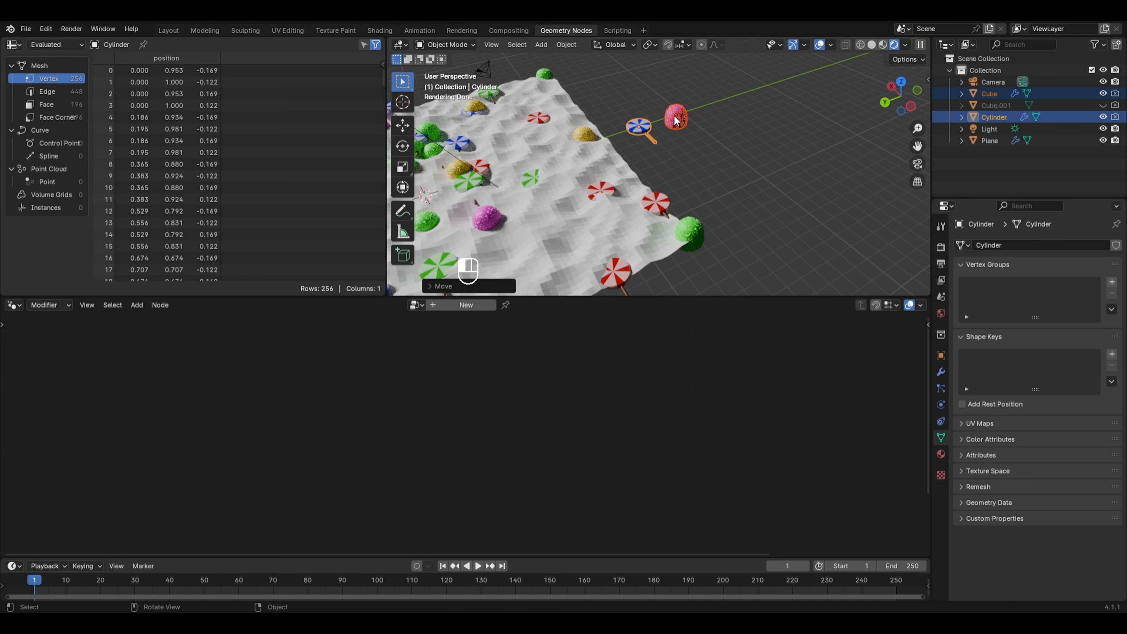
Step: Raise the Cube gumdrop's whole mesh in Edit Mode by about 0.9 m along Z, so its origin sits near its base
click(671, 127)
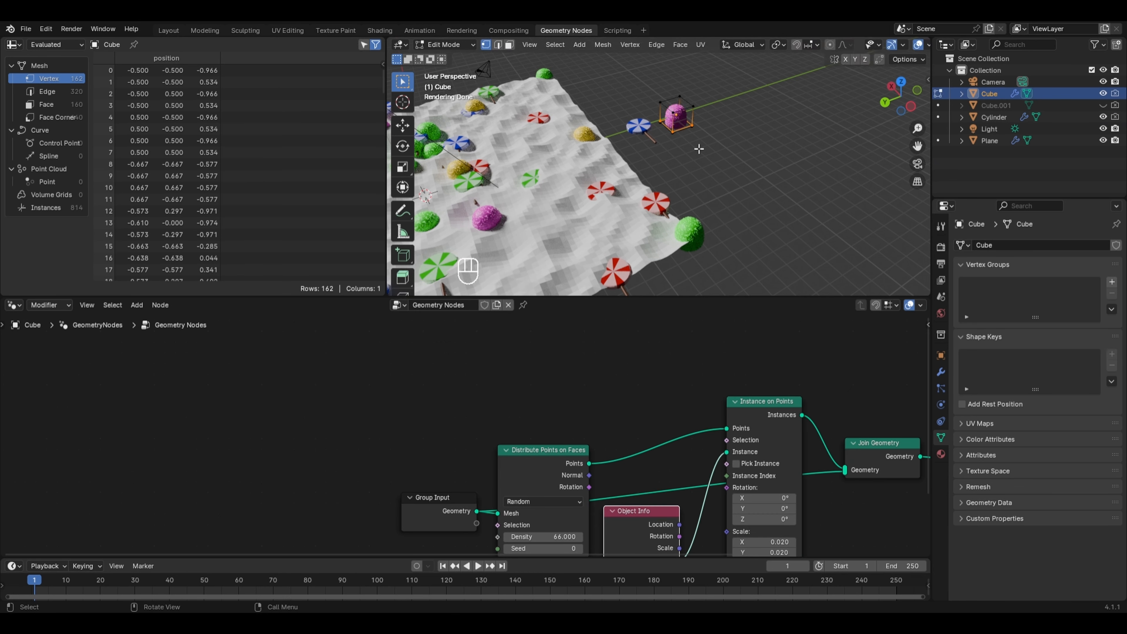
key(Tab)
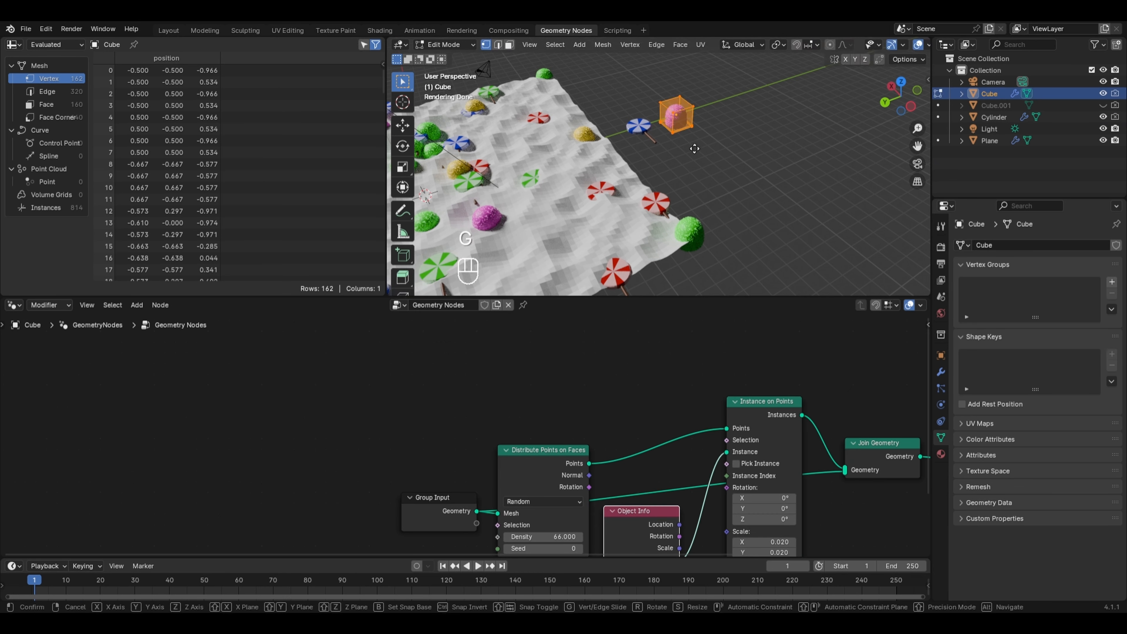
key(g)
key(z)
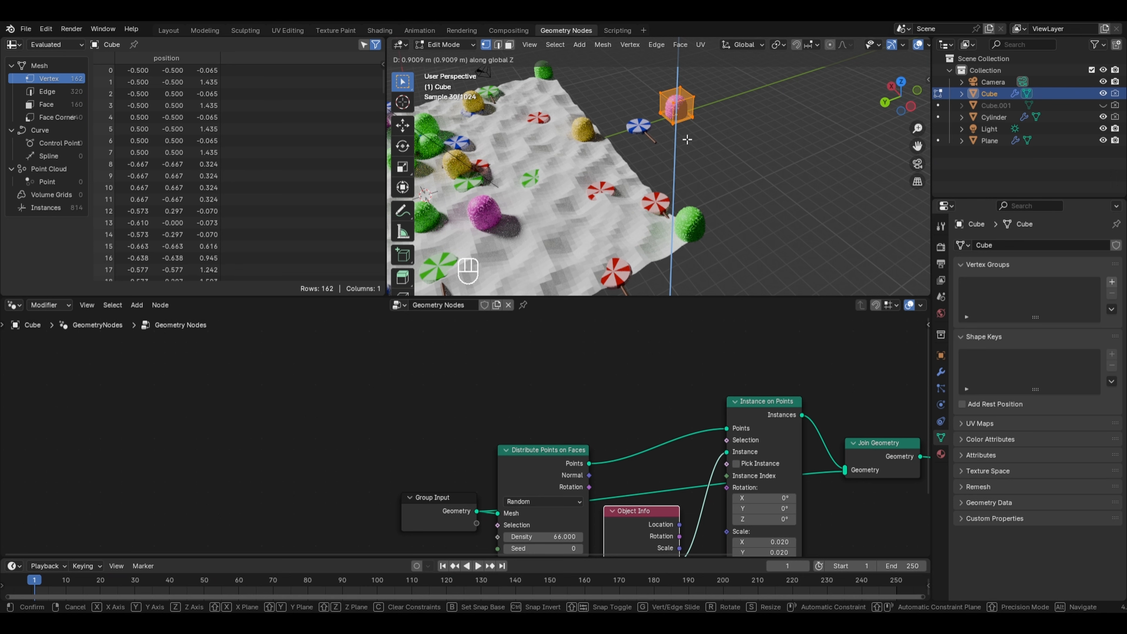
click(686, 139)
key(Tab)
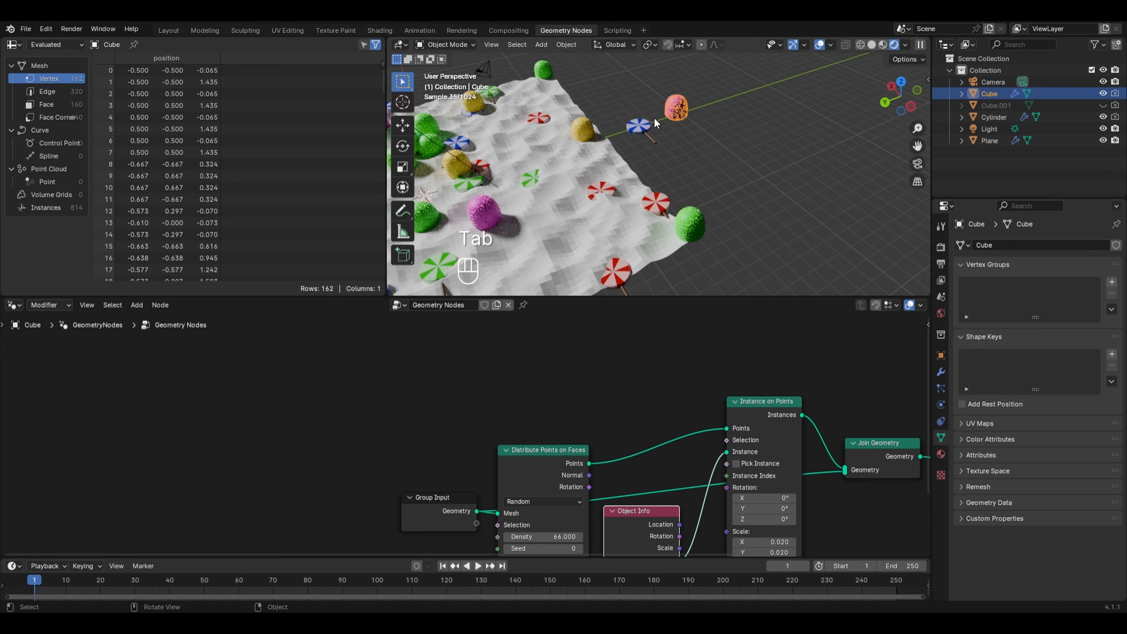
Step: Try to rotate the Cylinder lollipop's whole mesh about the global Y axis in Edit Mode to stand it upright
click(634, 129)
key(Tab)
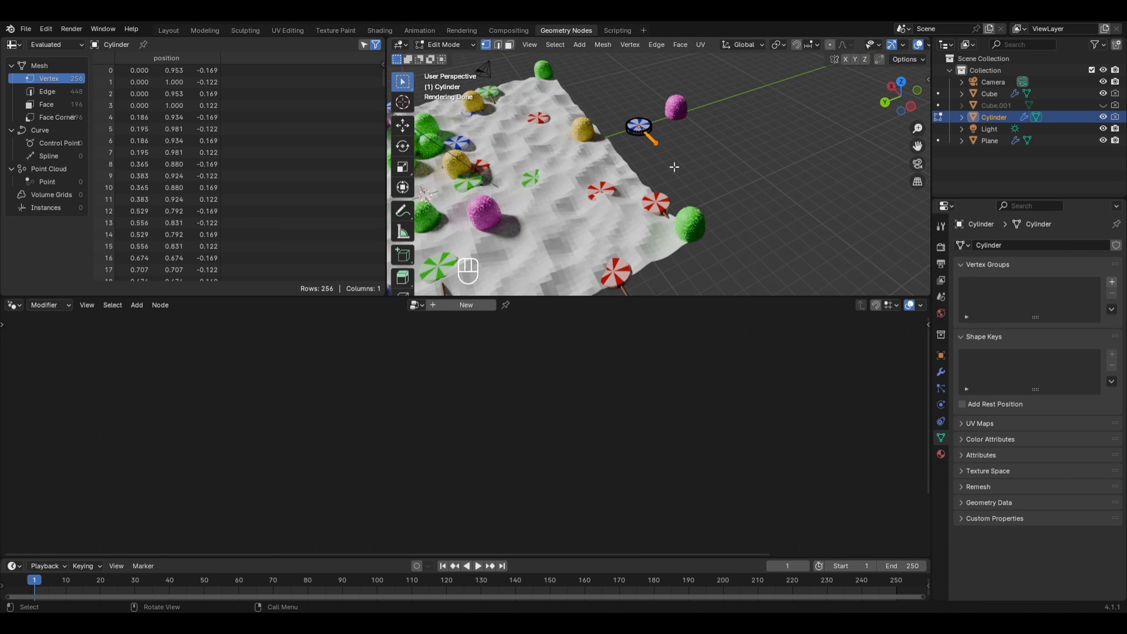
key(a)
key(r)
key(y)
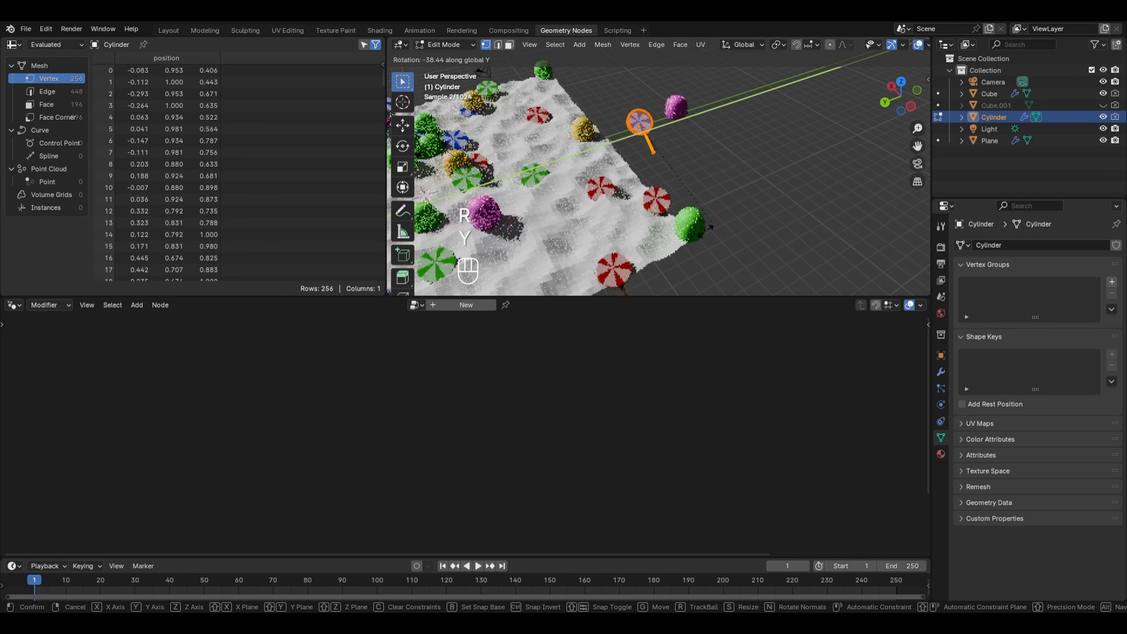
click(647, 248)
shift+middle_drag(647, 247, 592, 116)
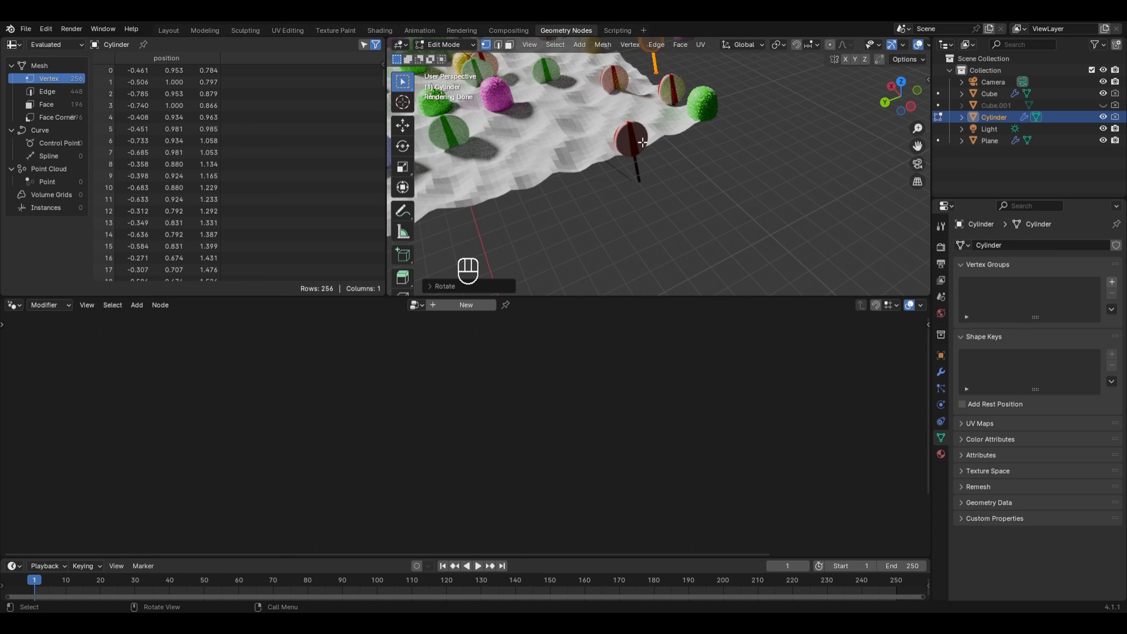
shift+middle_drag(639, 148, 641, 134)
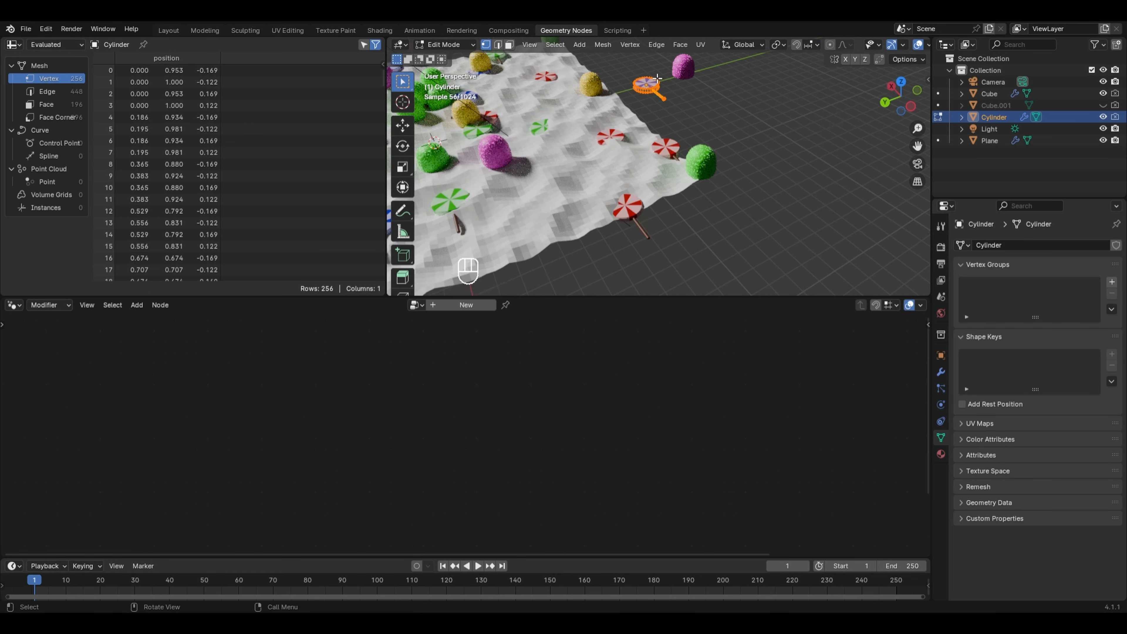
key(Tab)
Step: Insert a Transform Geometry node between the Cylinder's Object Info node and Geometry to Instance in the terrain's node tree
click(557, 106)
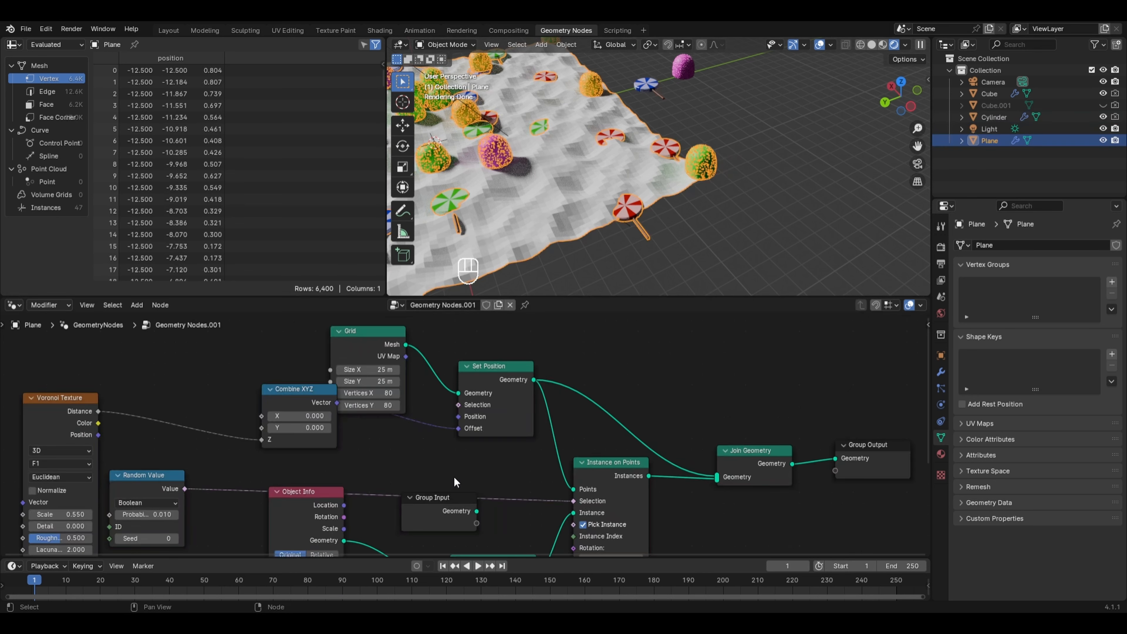
middle_drag(454, 476, 455, 395)
drag(441, 417, 341, 440)
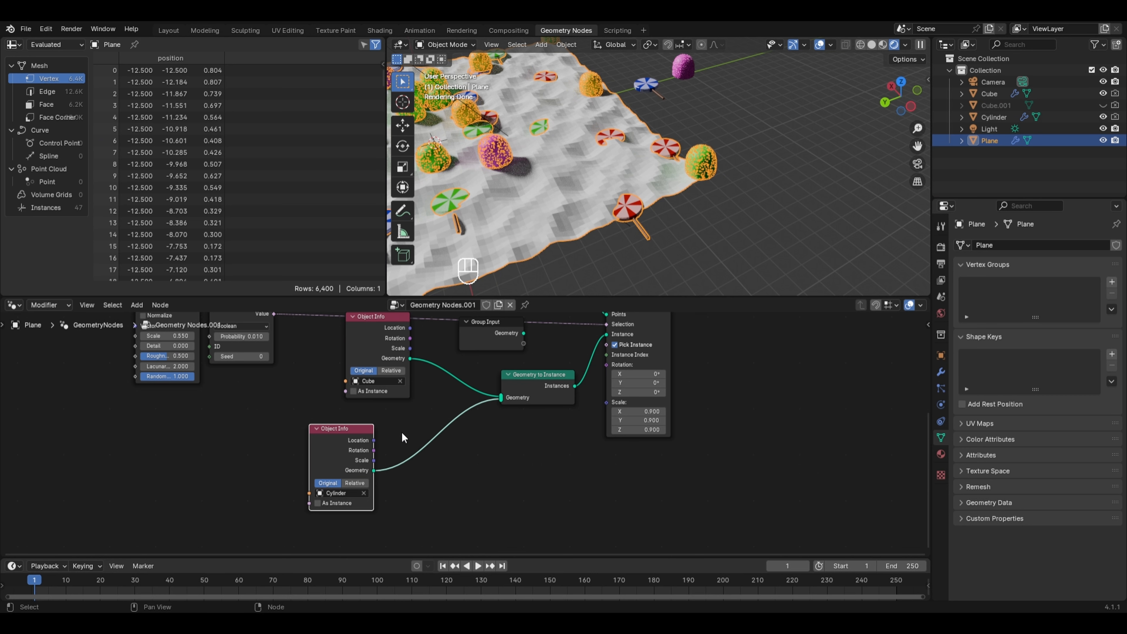
key(shift+a)
mouse_move(388, 316)
mouse_move(495, 328)
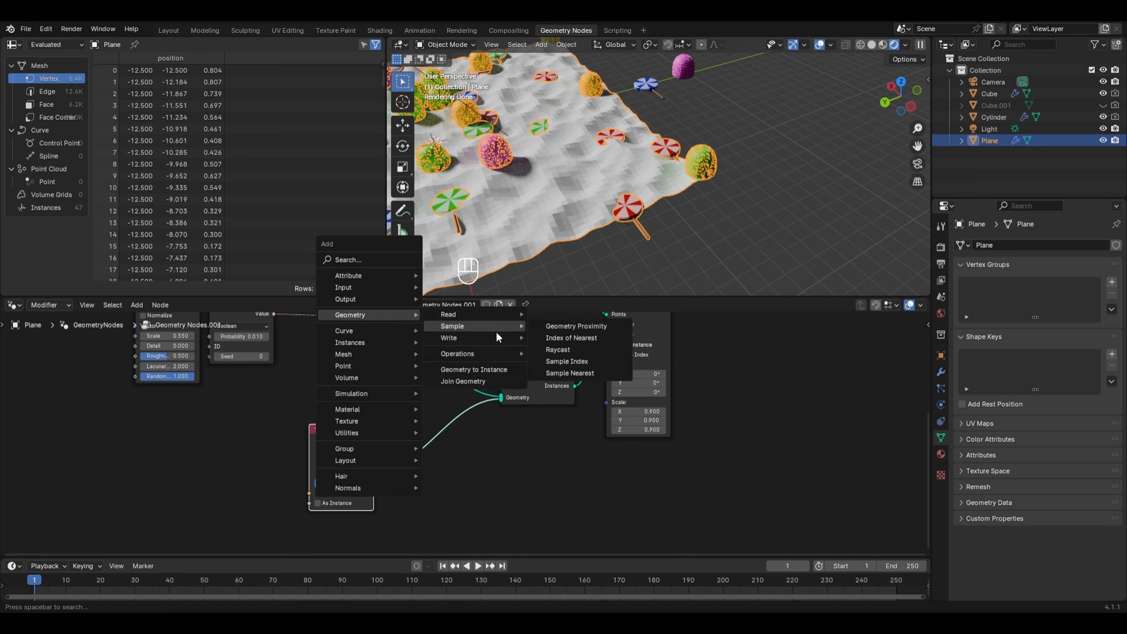
mouse_move(495, 354)
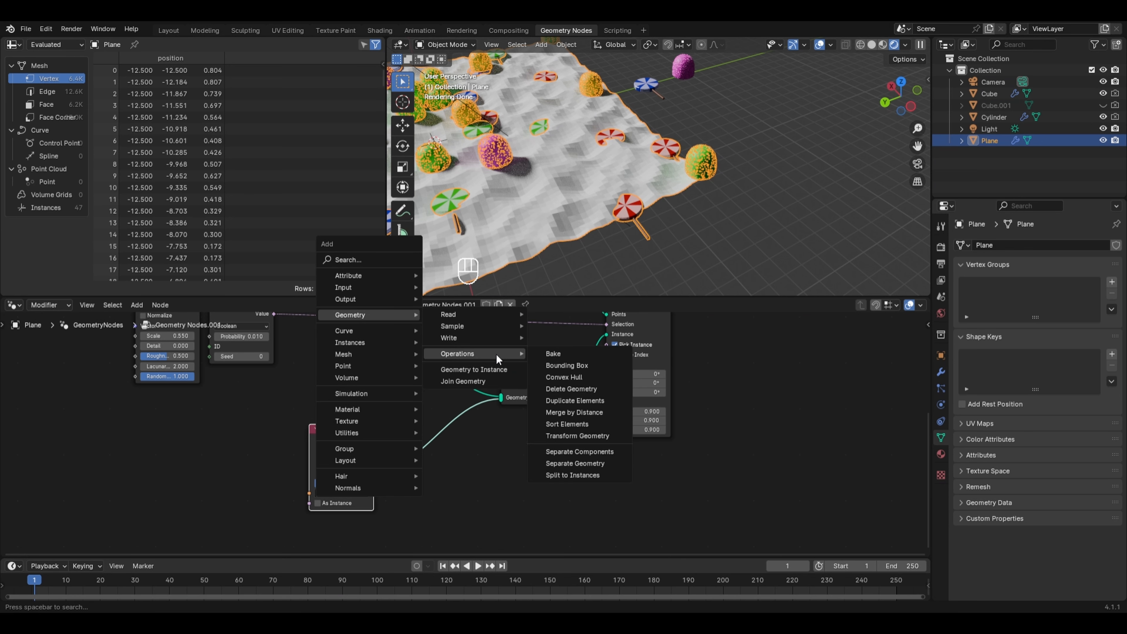
click(576, 435)
click(420, 421)
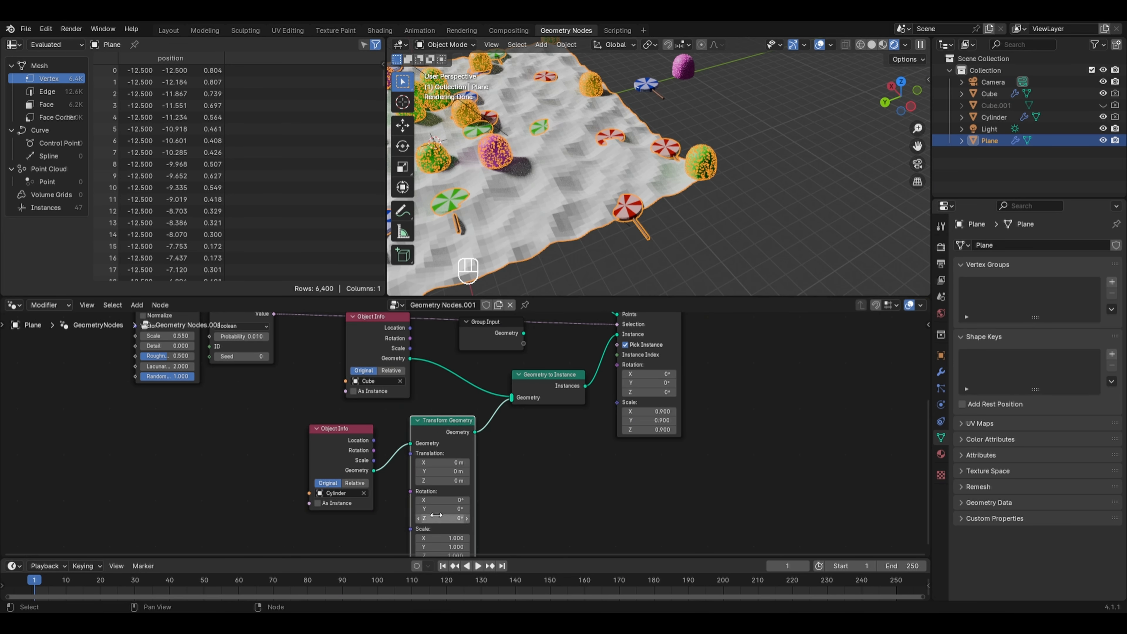
Step: Tilt the lollipops to about -86° in Y, offset them 1.4 m in Z, and bring the Cylinder in as an instance
drag(440, 508, 401, 509)
drag(458, 483, 488, 483)
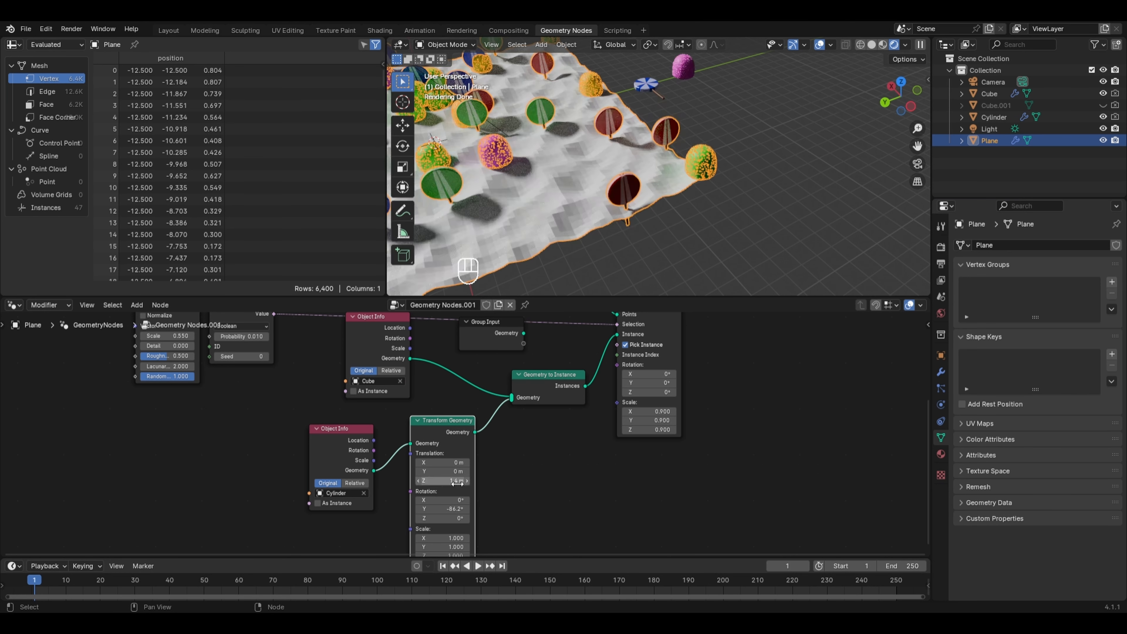
click(320, 503)
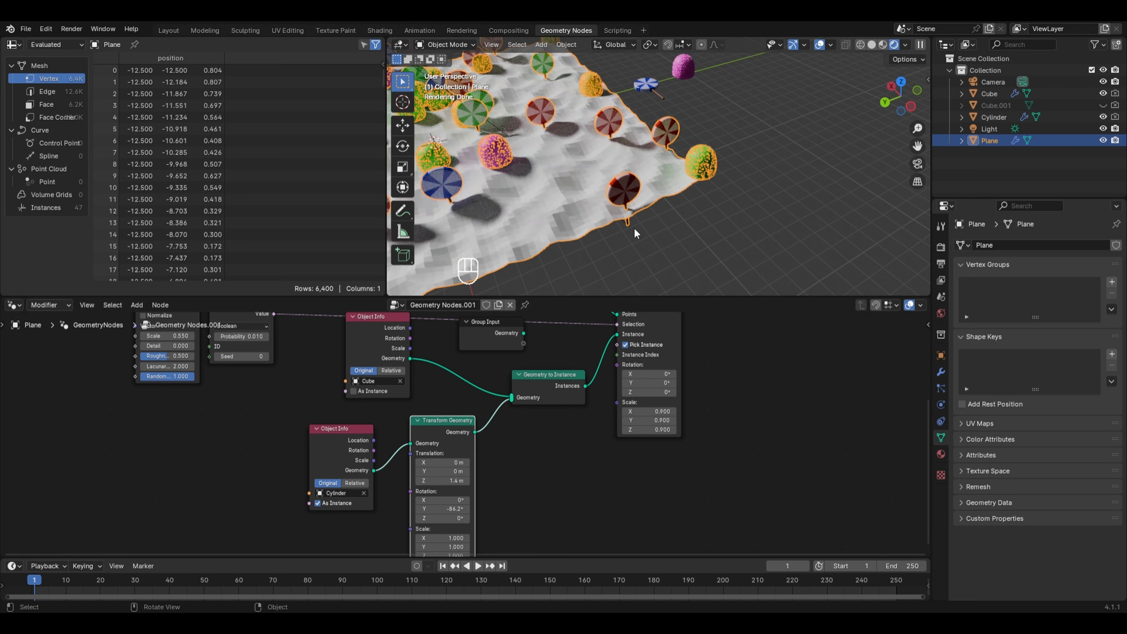
Step: Set the Transform Geometry node's Y rotation to -90° and its Z translation to 2.5 m
scroll(460, 443, up, 3)
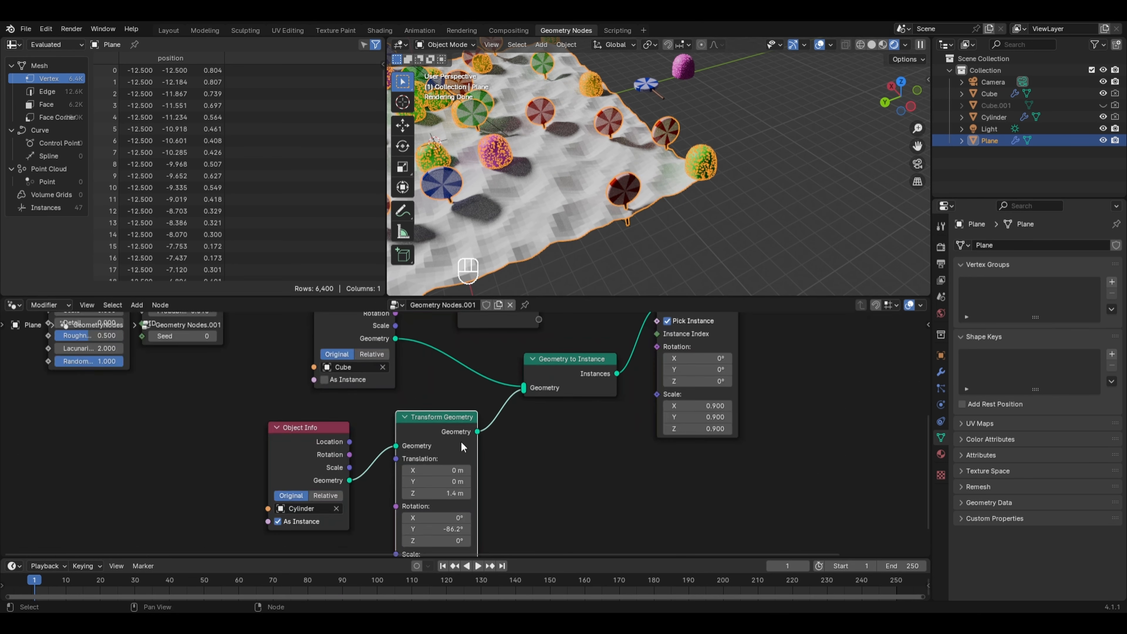
middle_drag(463, 471, 463, 414)
click(435, 472)
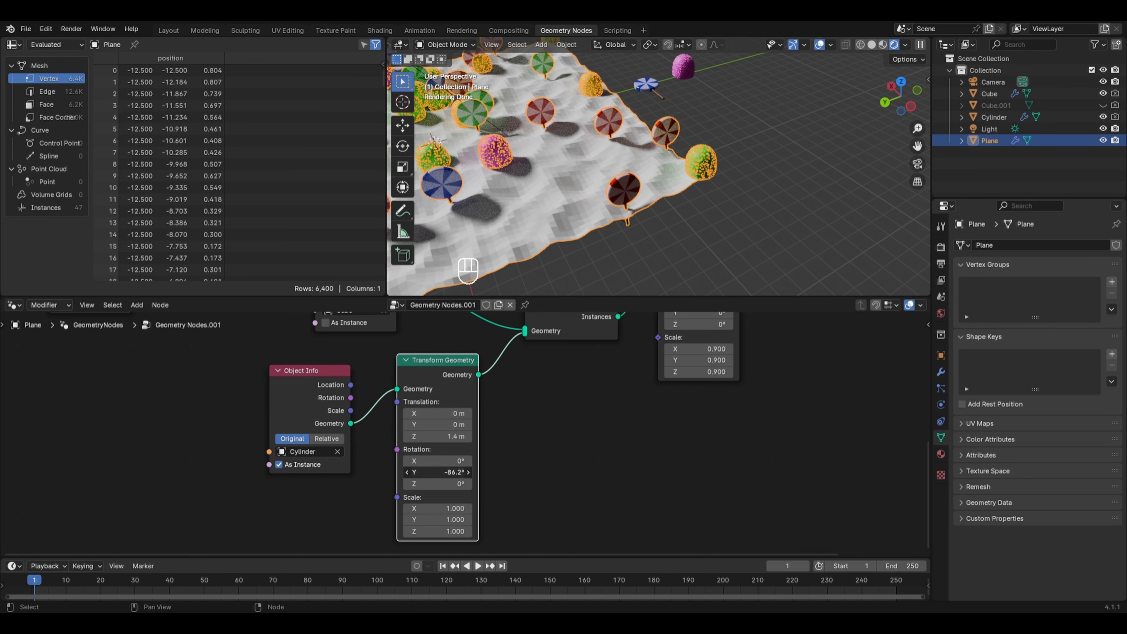
text(-90)
key(Return)
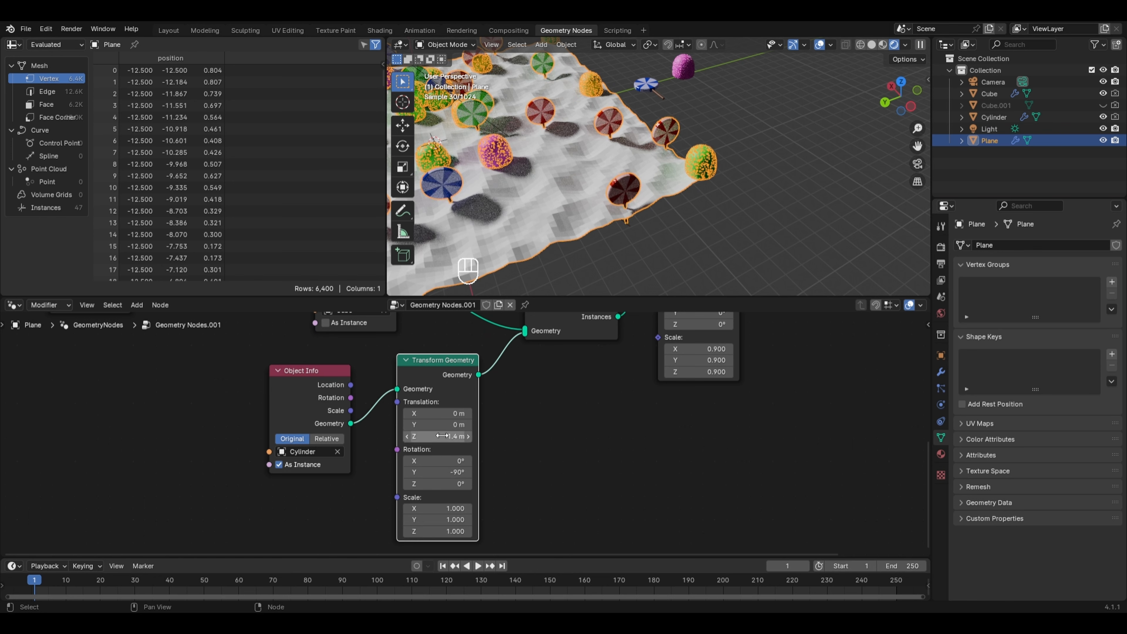
drag(441, 436, 499, 436)
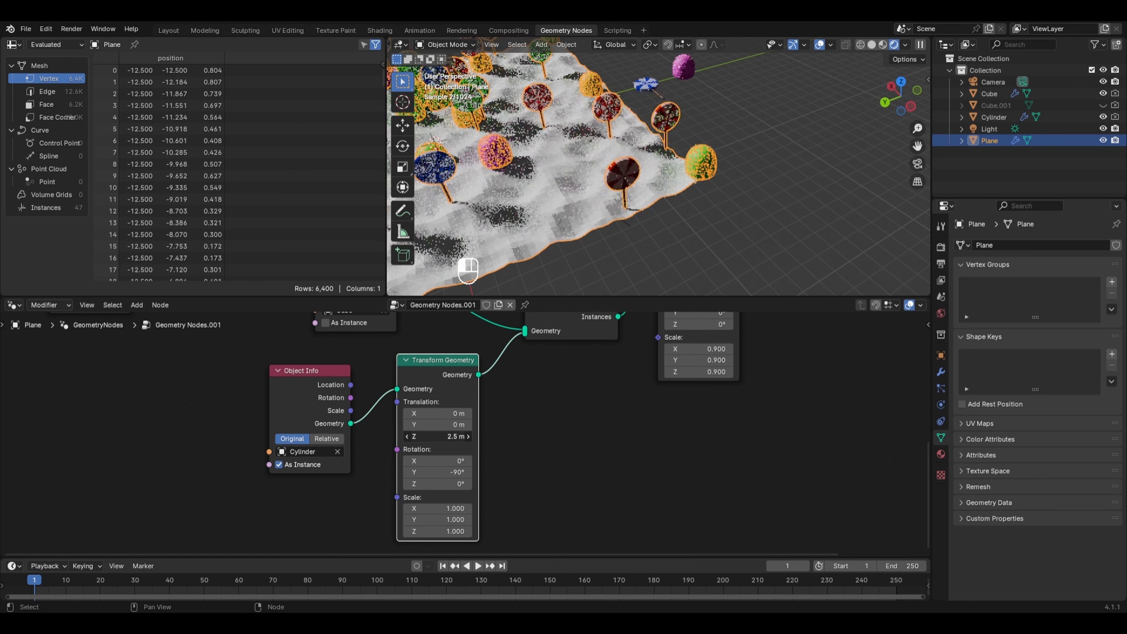
Step: Thin out the candy by setting the Random Value node's probability to 0.005, and deselect the terrain
scroll(517, 233, down, 4)
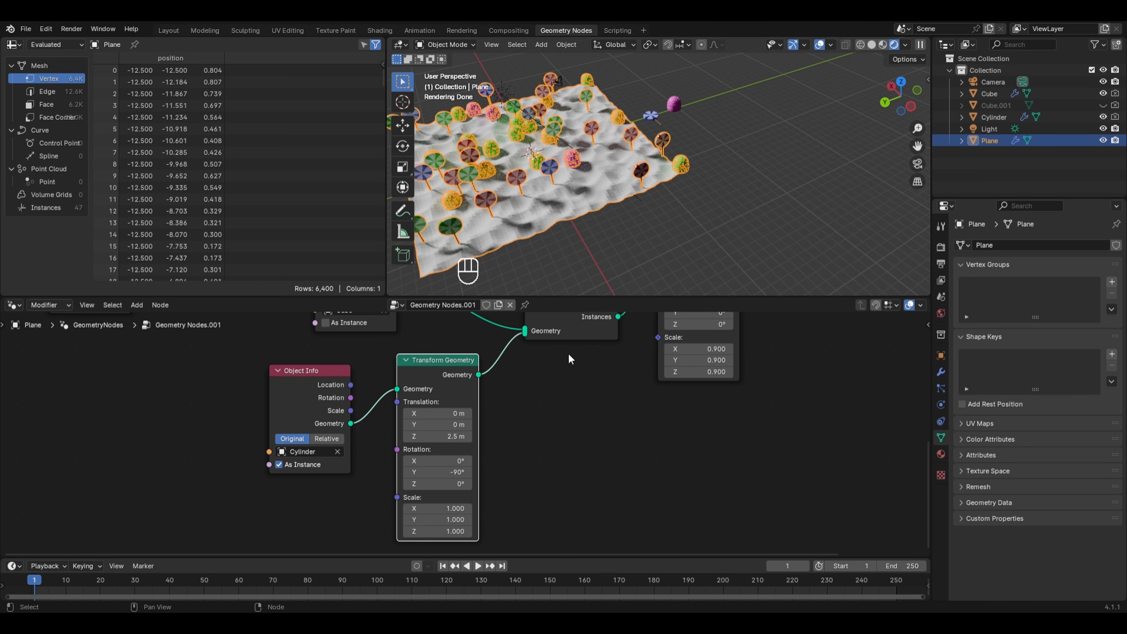
shift+middle_drag(571, 359, 595, 517)
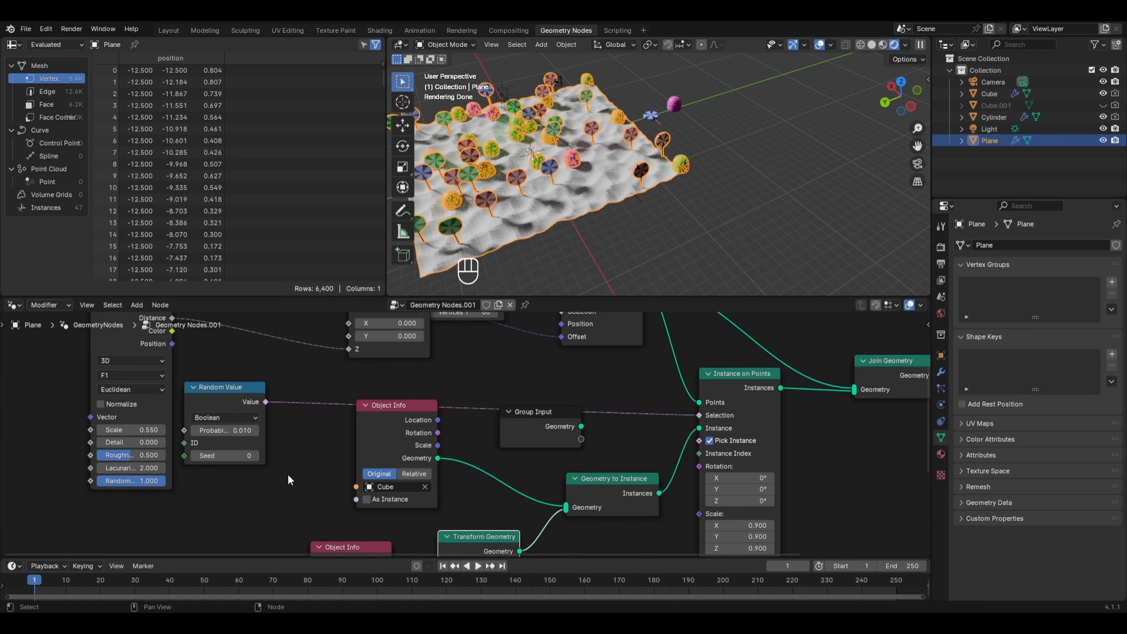
click(234, 429)
text(.005)
key(Return)
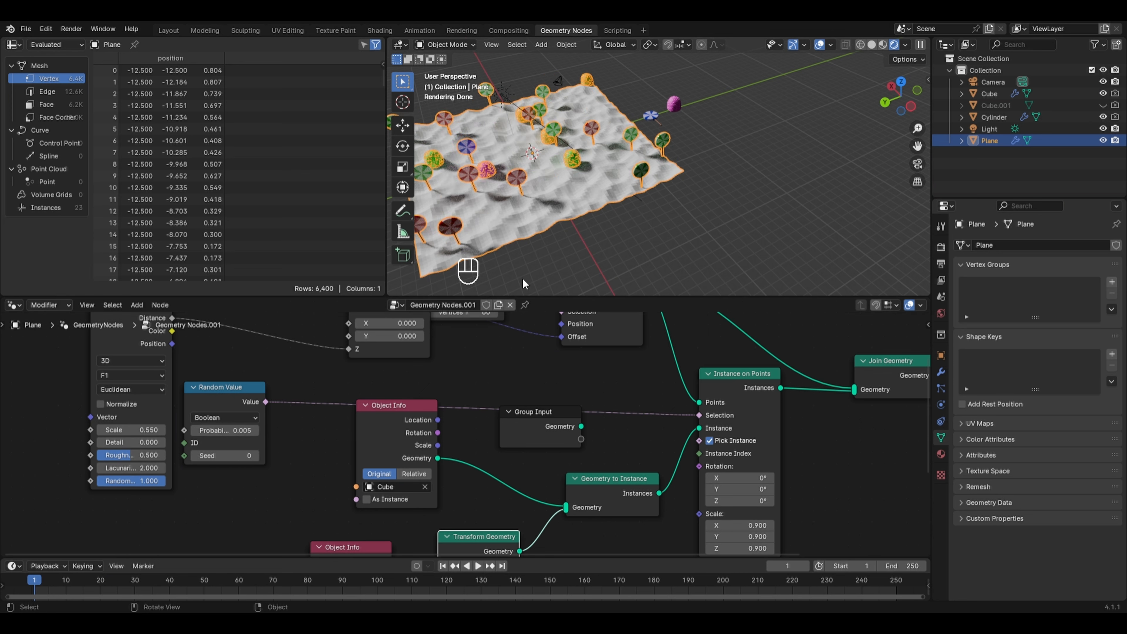
click(709, 164)
shift+middle_drag(707, 166, 675, 140)
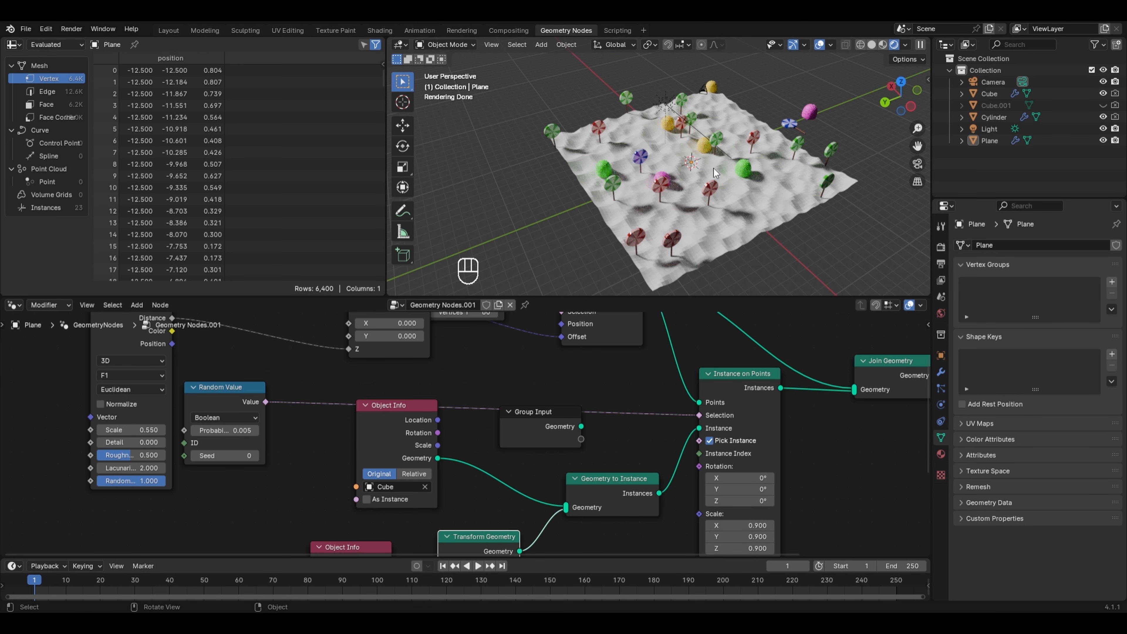
Step: Add a Spiral curve primitive node above the Grid node in the terrain's node tree
scroll(628, 346, down, 2)
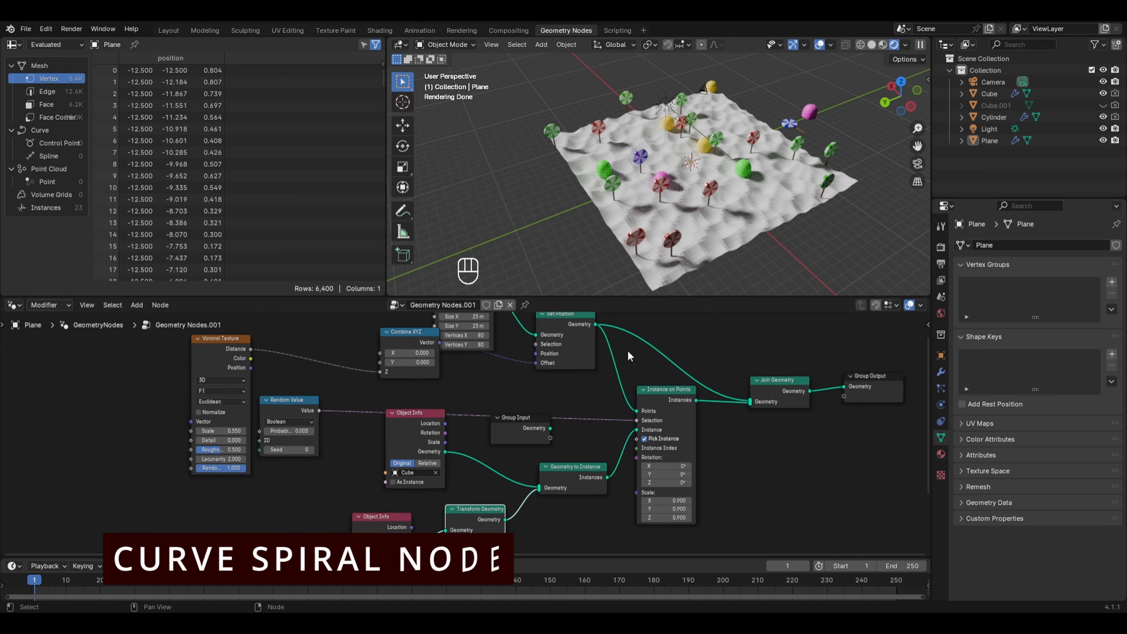
middle_drag(628, 355, 647, 511)
key(shift+a)
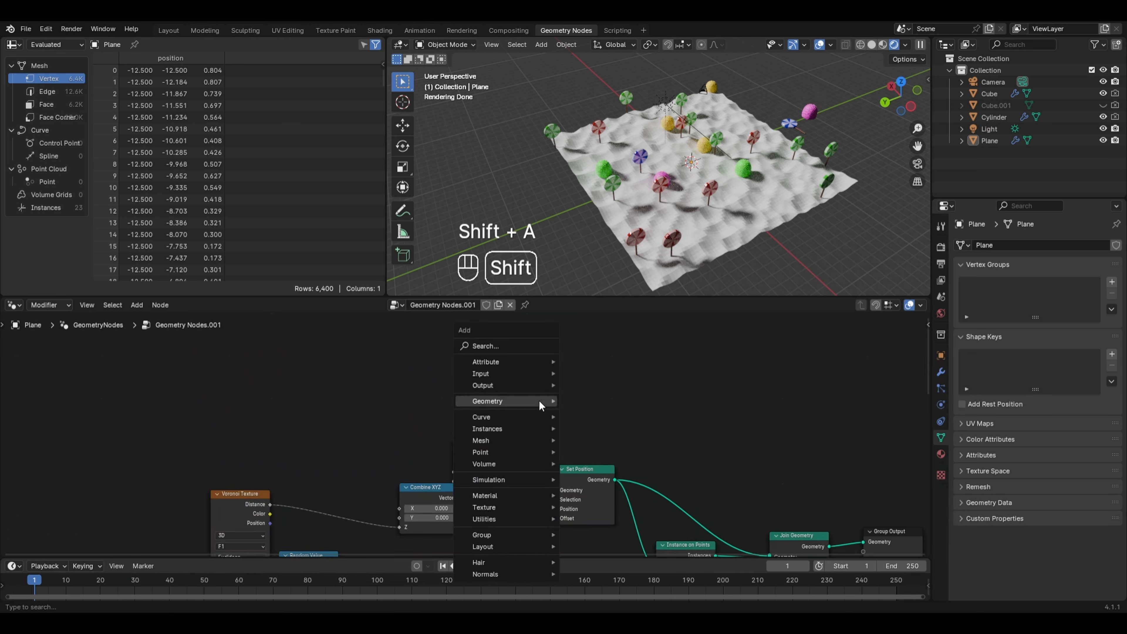
mouse_move(538, 400)
mouse_move(509, 417)
mouse_move(601, 466)
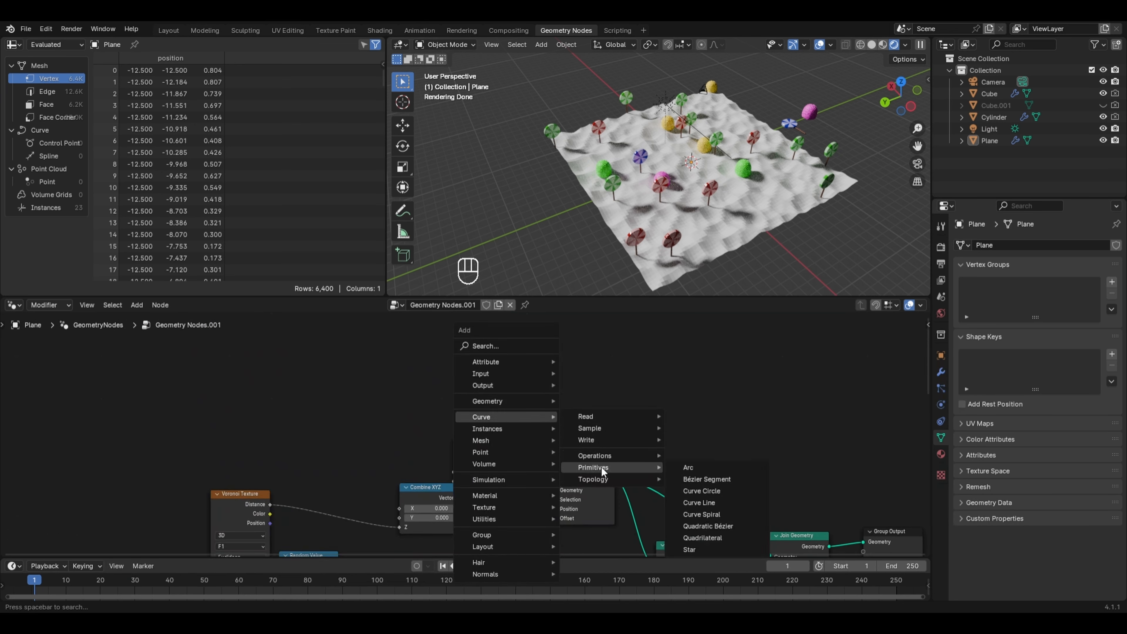
click(706, 515)
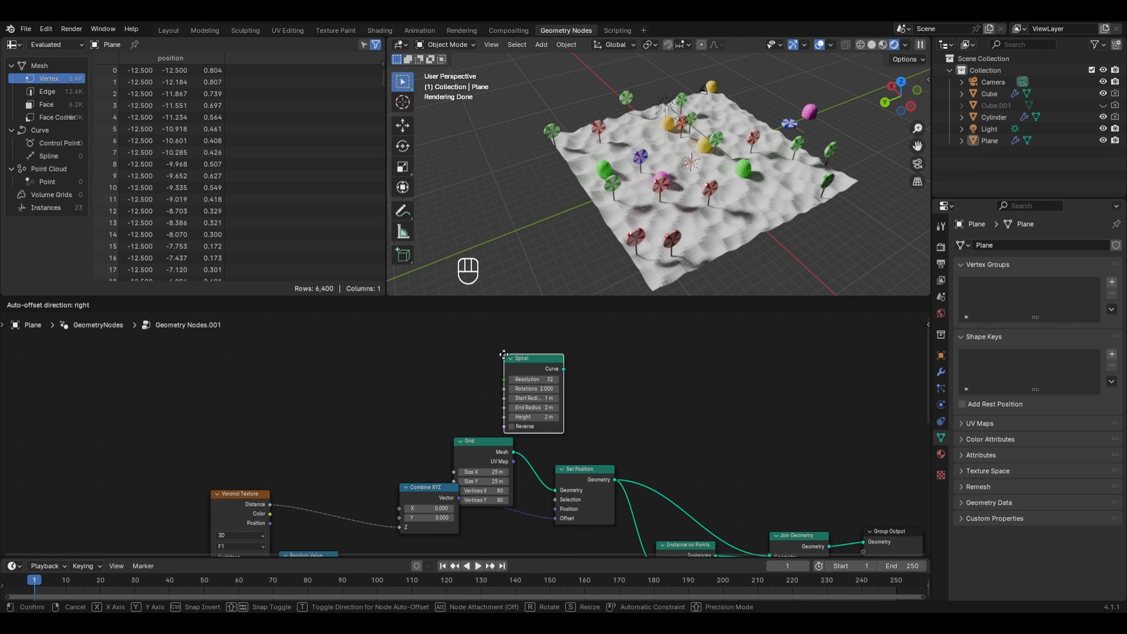
click(537, 359)
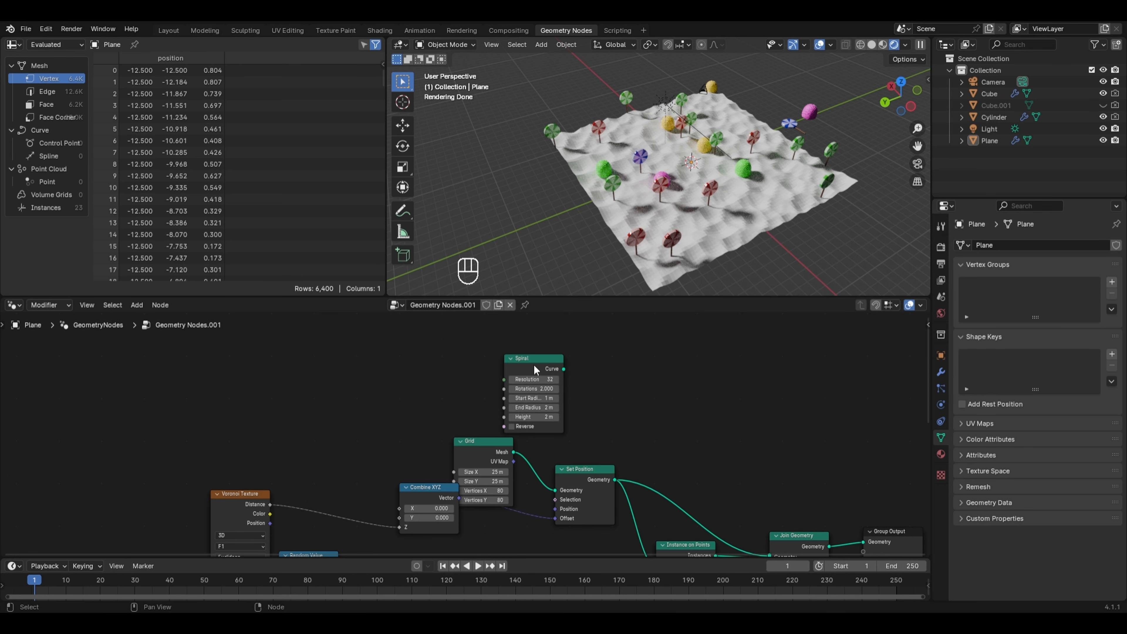
Step: Connect the Spiral node to a Viewer node and switch the viewport to solid shading to preview the curve
ctrl+shift+click(533, 366)
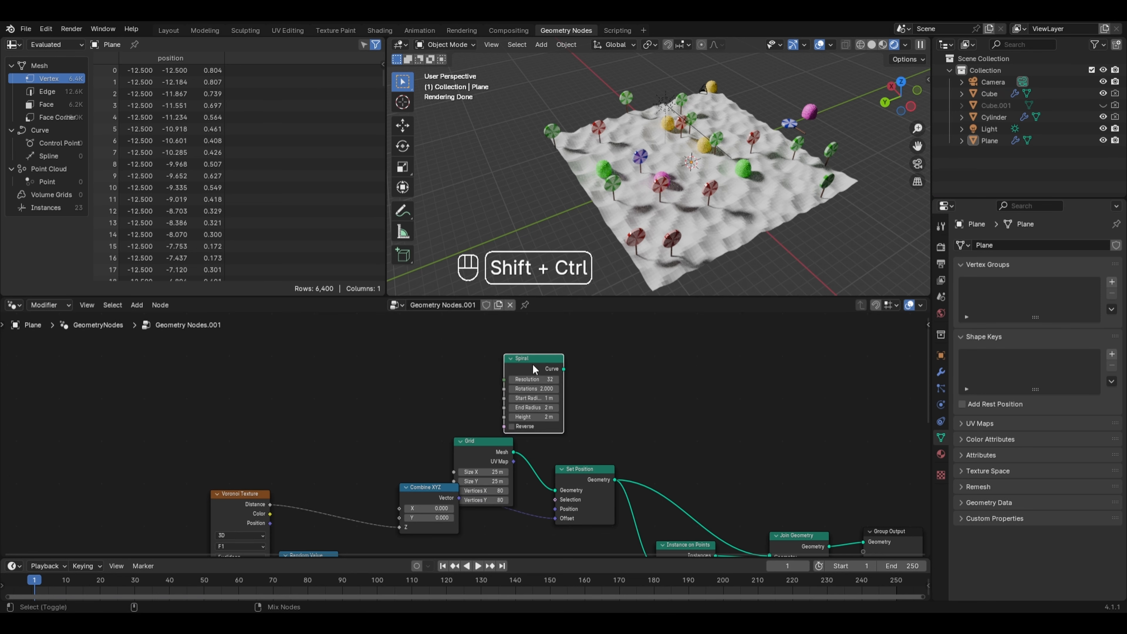
ctrl+shift+click(533, 363)
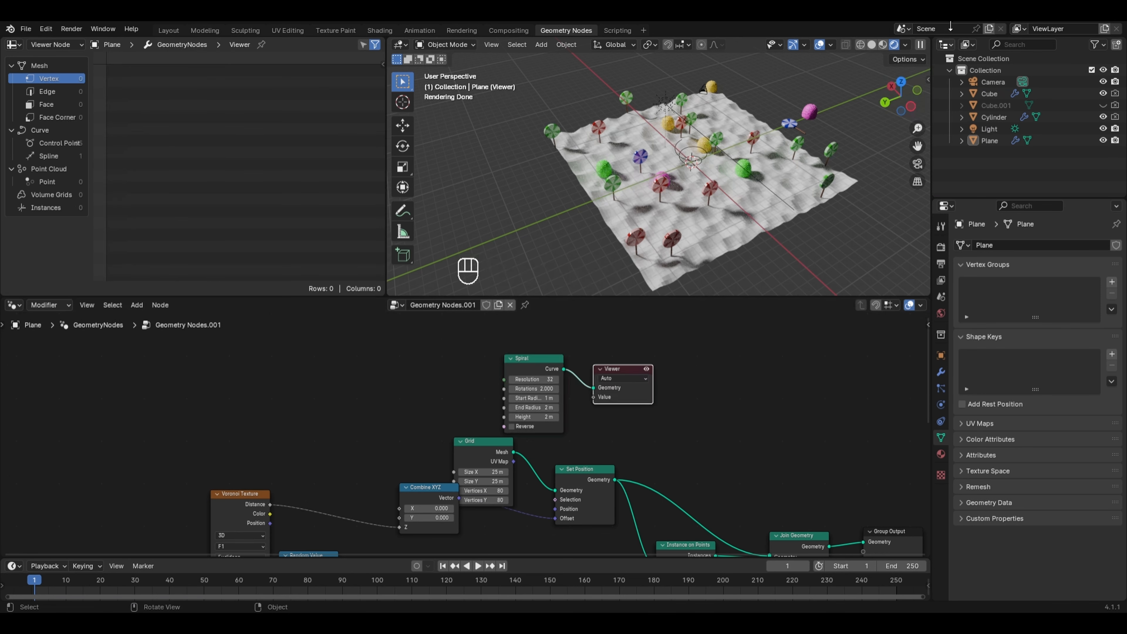
click(868, 44)
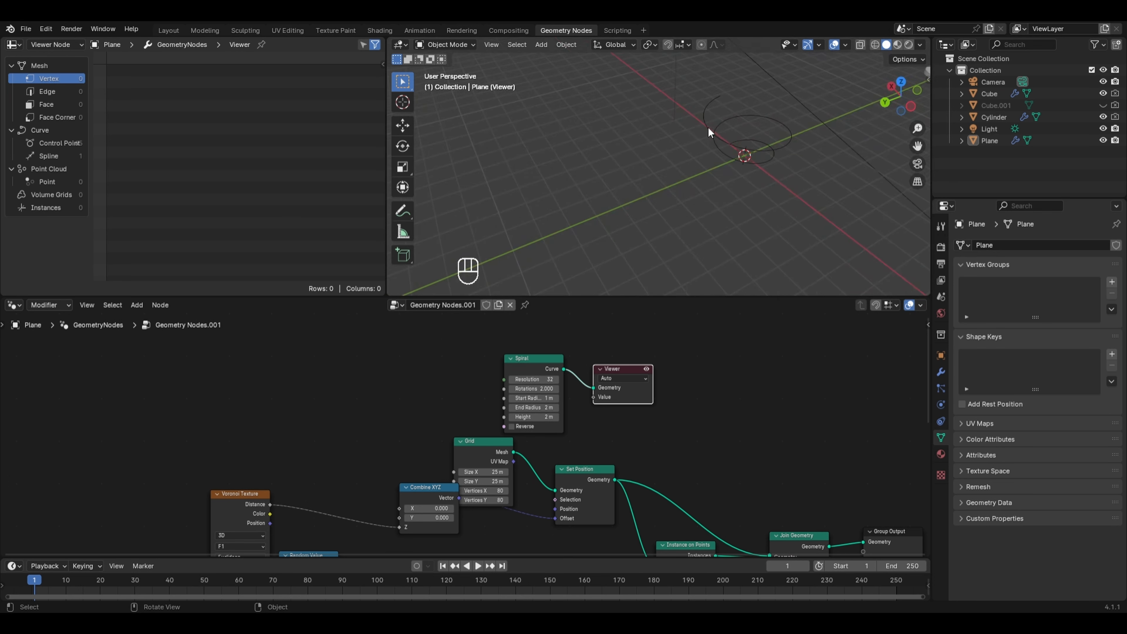
Step: Set the Spiral node's rotations to 5
scroll(532, 391, up, 1)
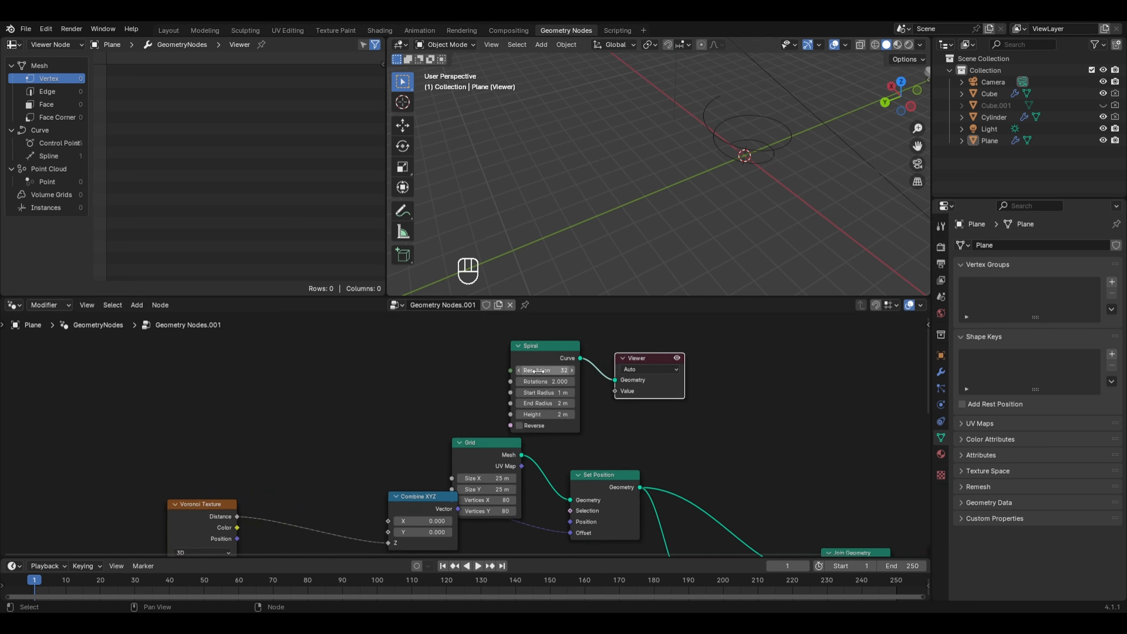
scroll(495, 373, up, 1)
middle_drag(494, 373, 493, 385)
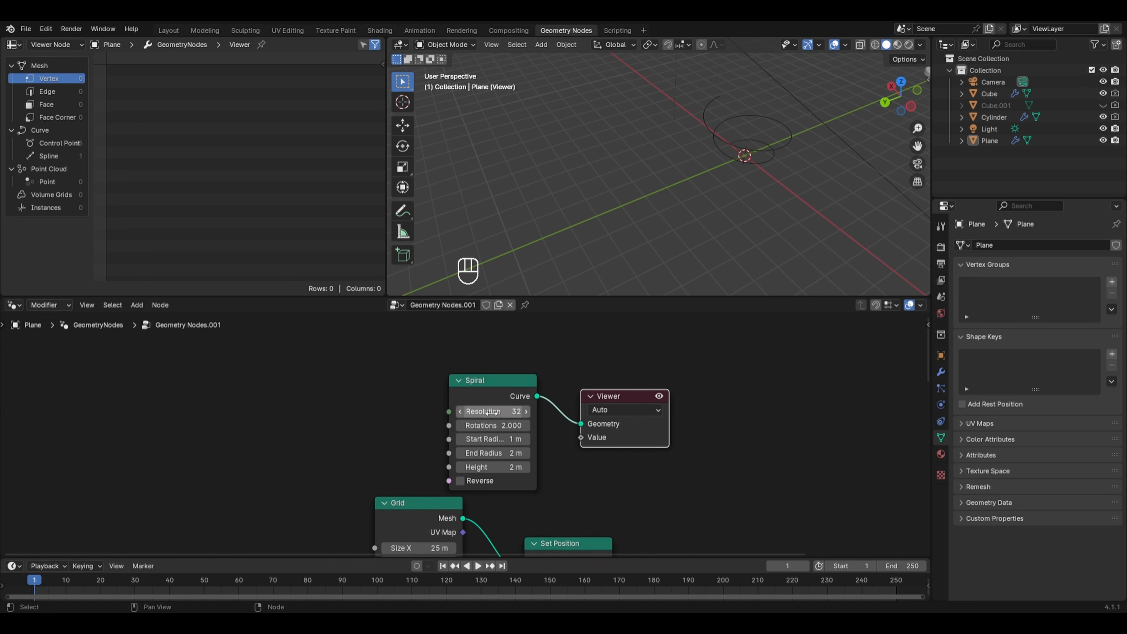
mouse_move(492, 411)
mouse_down()
mouse_move(448, 411)
mouse_move(479, 411)
mouse_up()
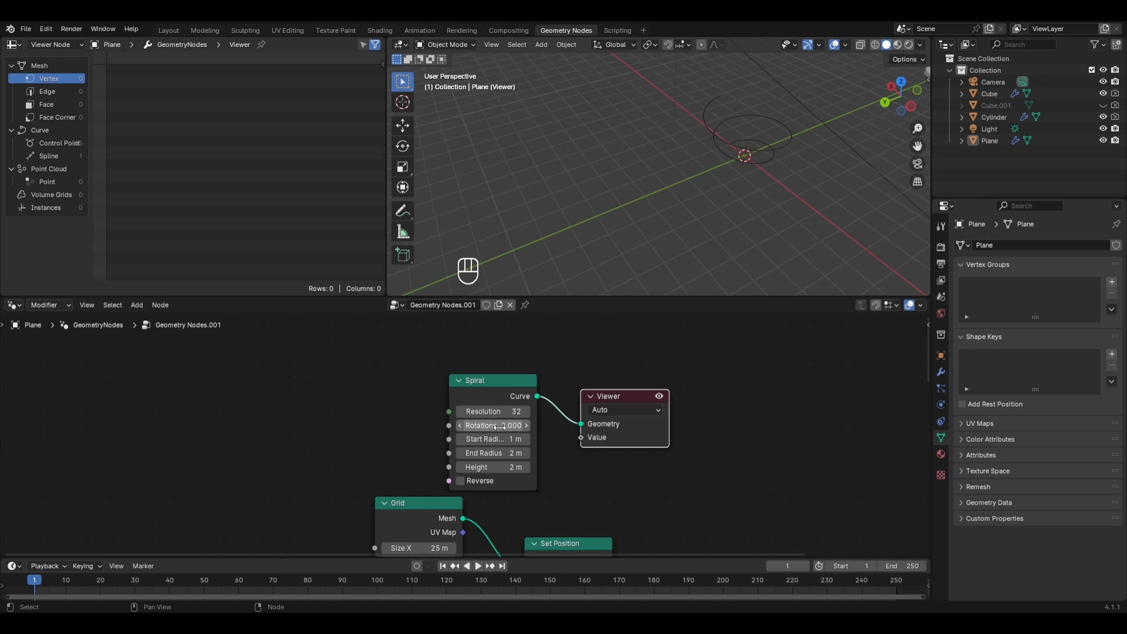
drag(500, 426, 535, 426)
right_click(486, 426)
click(502, 425)
text(5)
key(Return)
Step: Try out different start radius, end radius, height and Reverse settings on the Spiral node
mouse_move(496, 438)
mouse_down()
mouse_move(530, 438)
mouse_move(496, 438)
mouse_up()
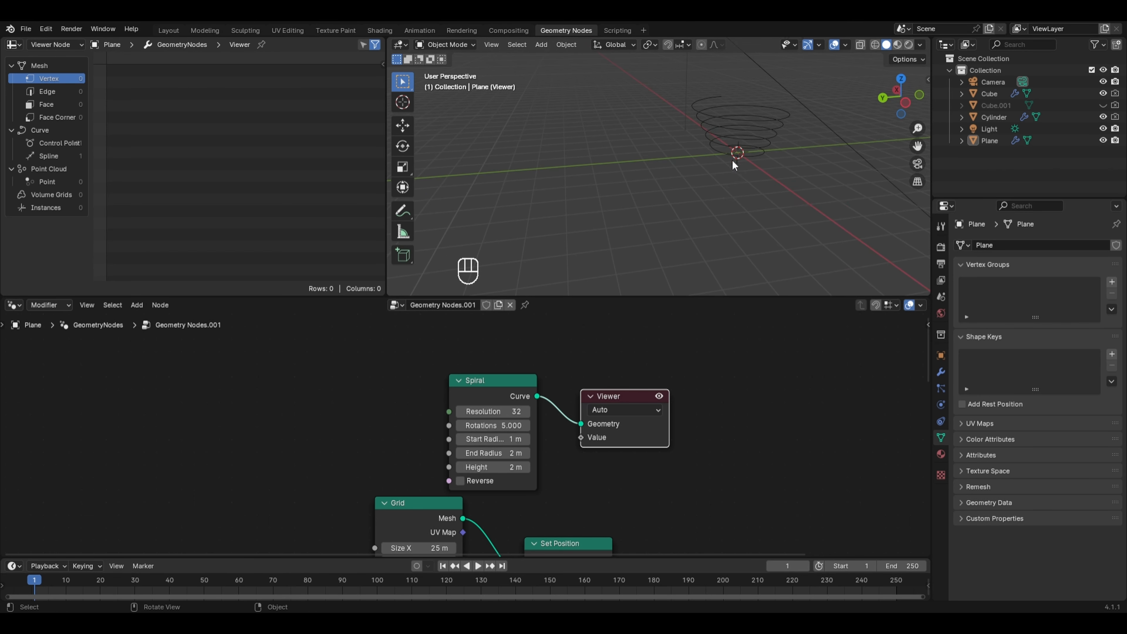
mouse_move(470, 453)
mouse_down()
mouse_move(516, 453)
mouse_move(473, 452)
mouse_up()
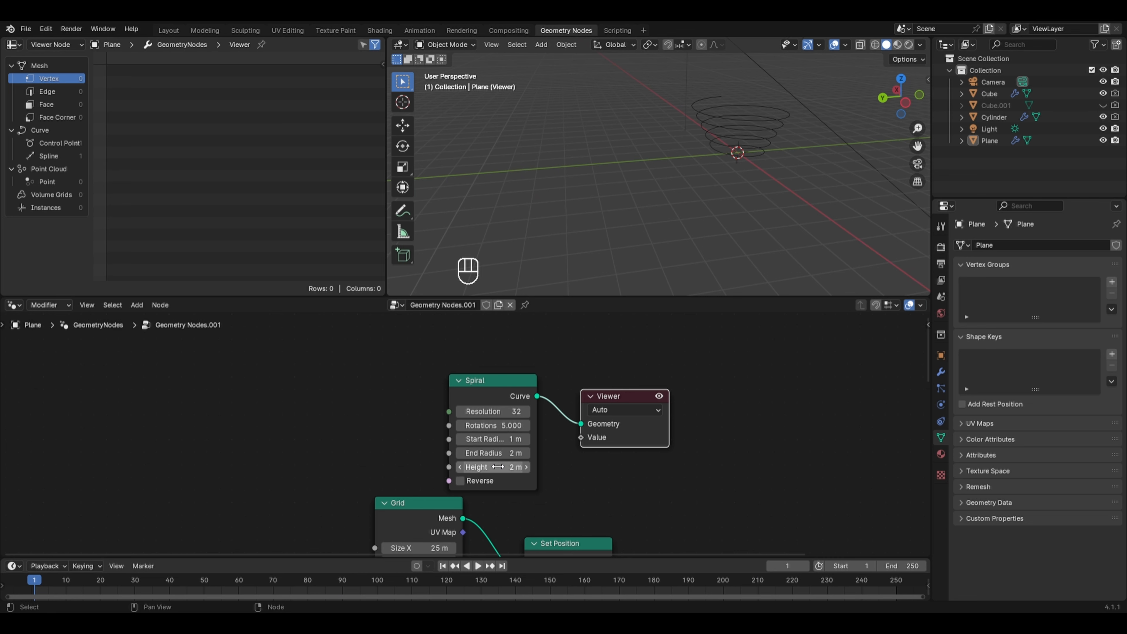
mouse_move(498, 466)
mouse_down()
mouse_move(550, 466)
mouse_move(515, 466)
mouse_up()
right_click(514, 466)
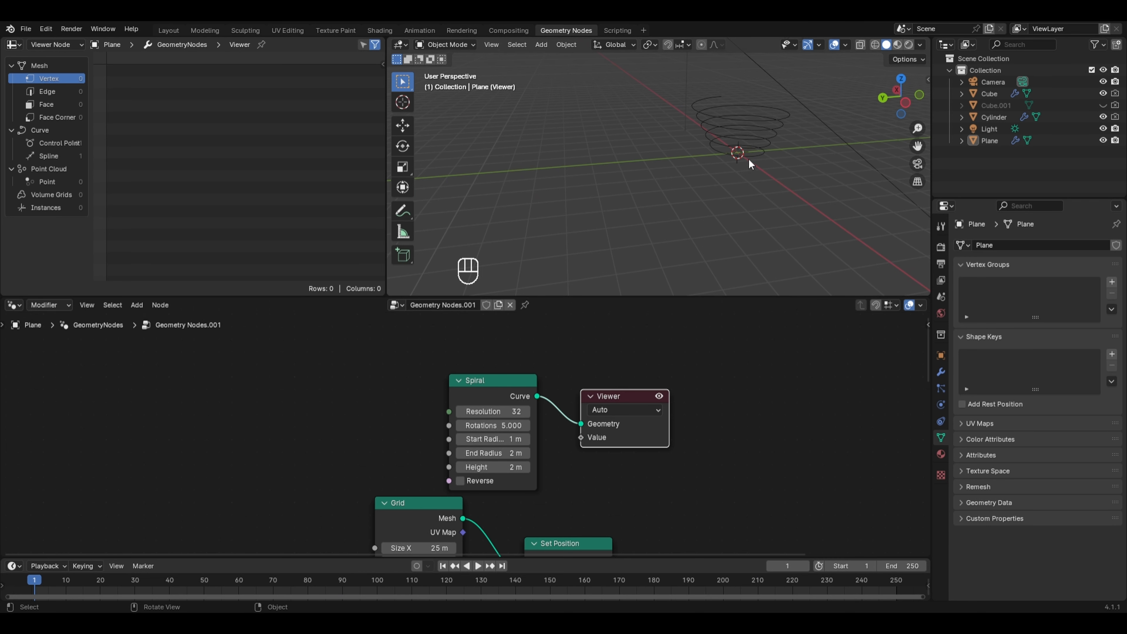
middle_drag(748, 159, 740, 218)
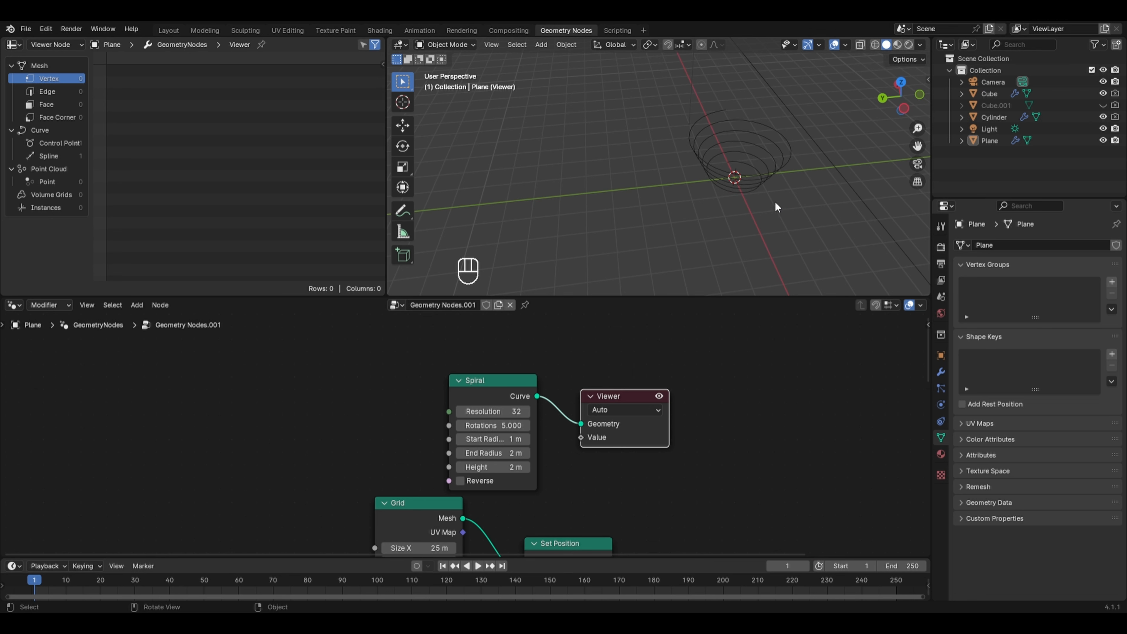
click(486, 480)
click(460, 480)
middle_drag(727, 258, 776, 197)
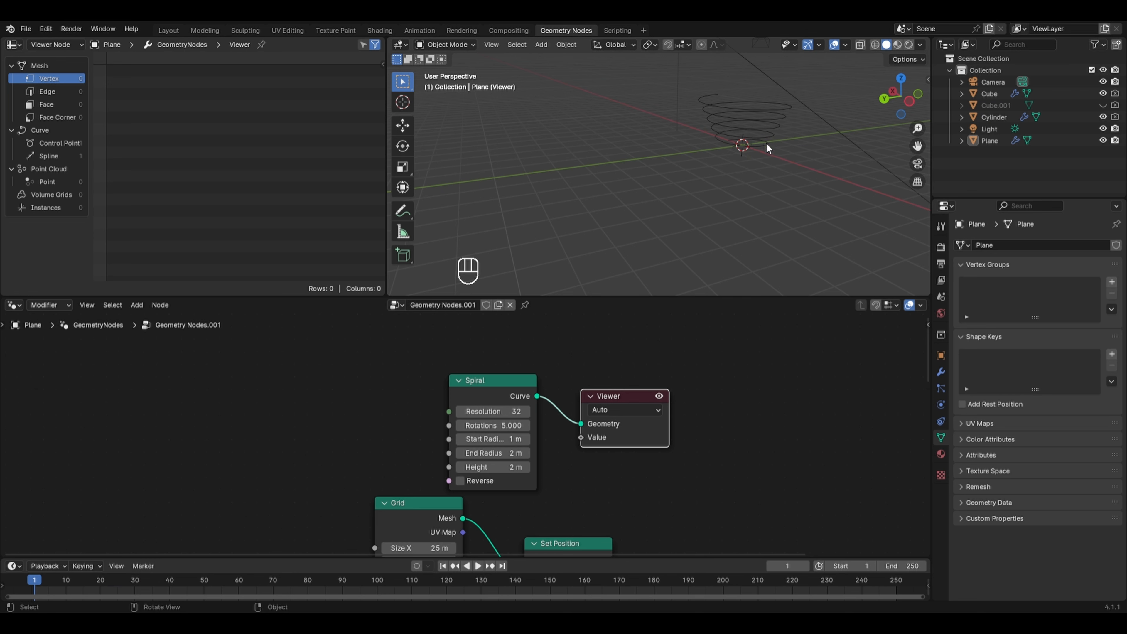
Step: Move the Viewer node farther from the Spiral node and insert a Curve to Mesh node between them
drag(649, 396, 832, 389)
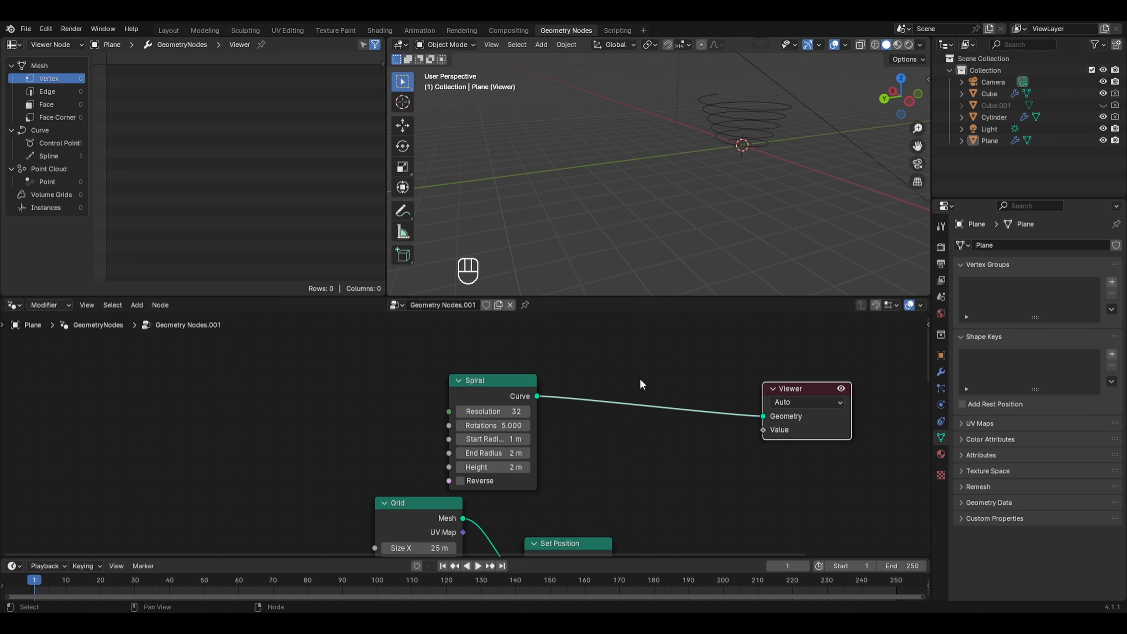
key(shift+a)
mouse_move(698, 419)
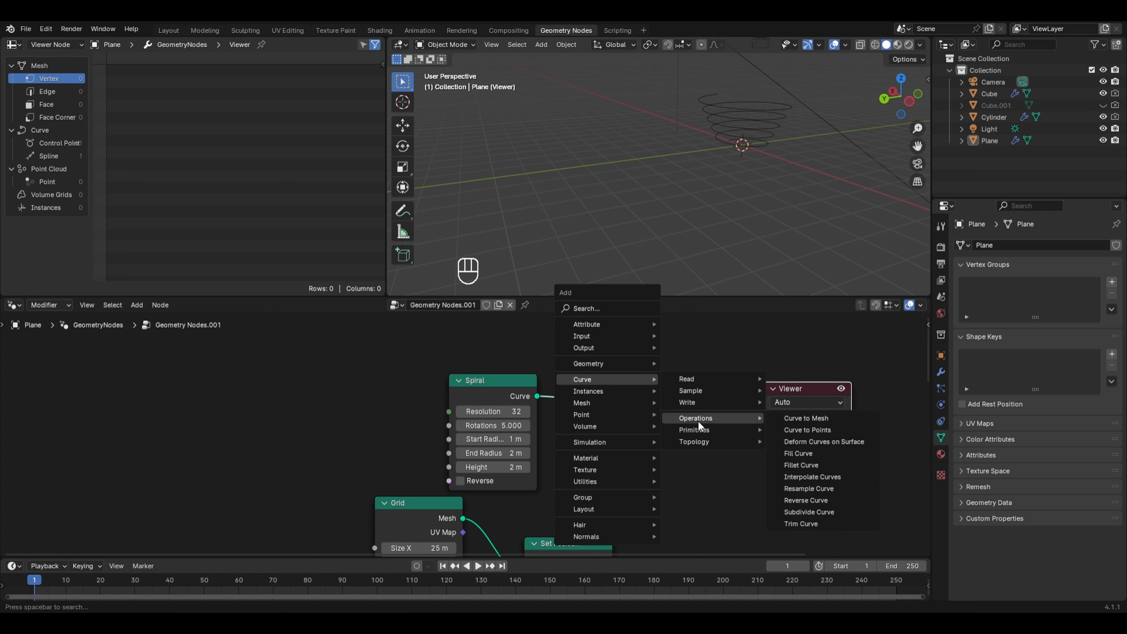
click(816, 417)
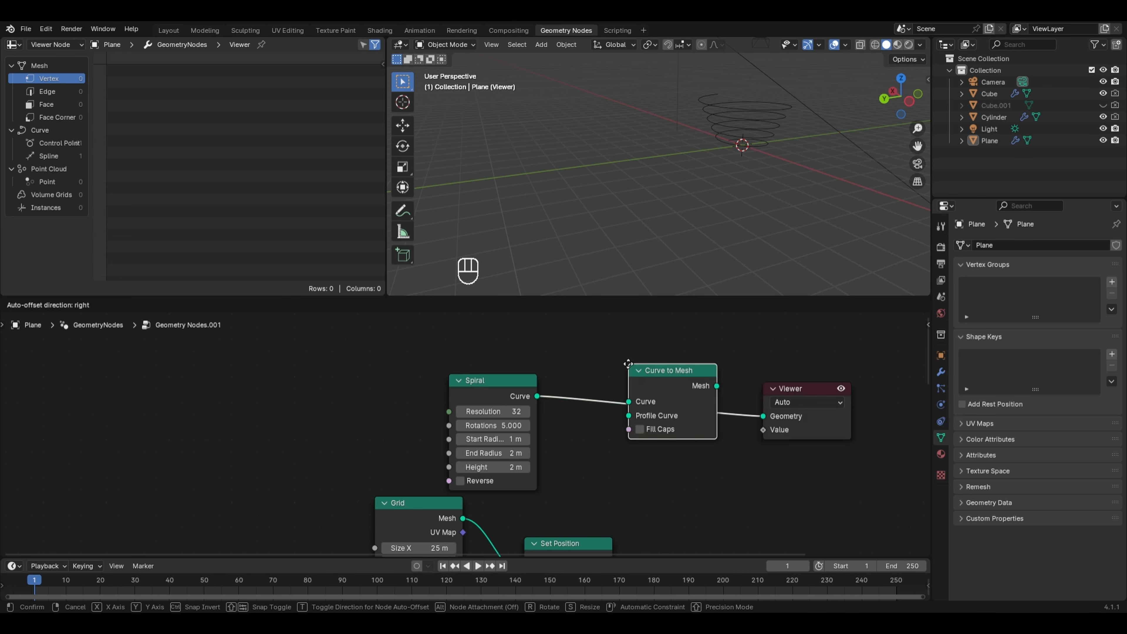
click(642, 437)
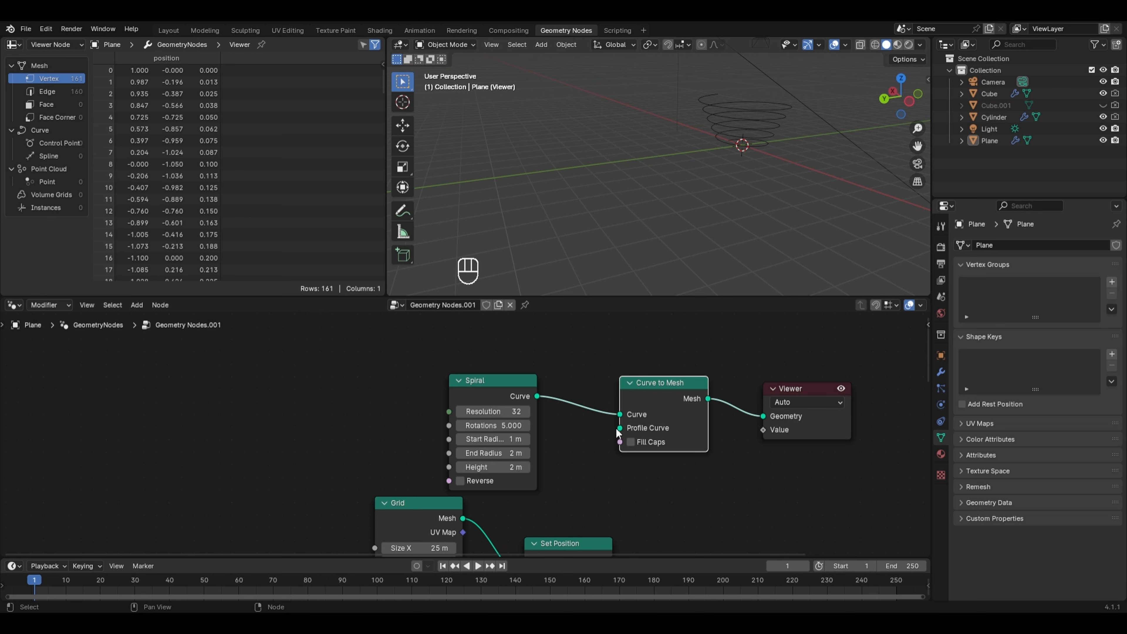
Step: Add a Curve Circle node and connect its curve to the Curve to Mesh node's Profile Curve input
key(shift+a)
mouse_move(592, 363)
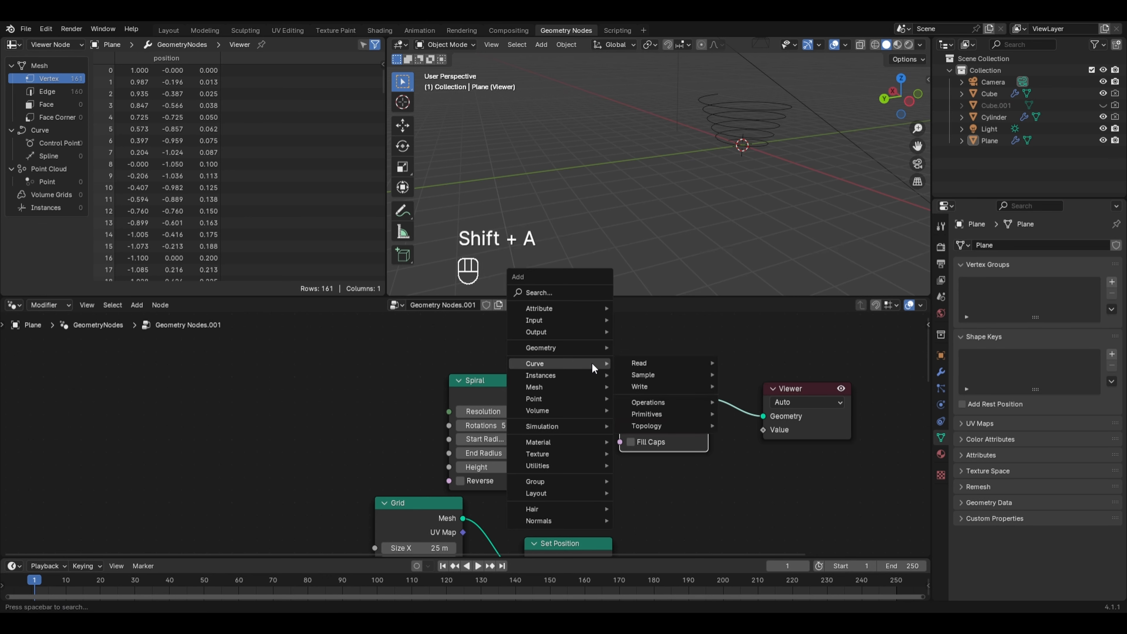
mouse_move(647, 414)
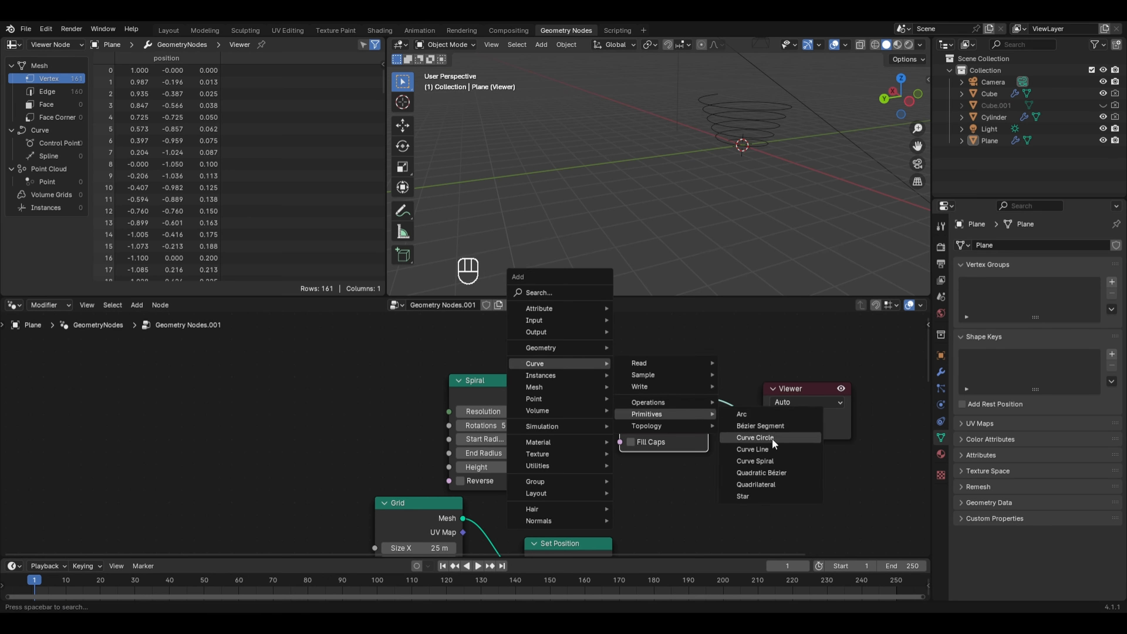
click(754, 427)
click(256, 400)
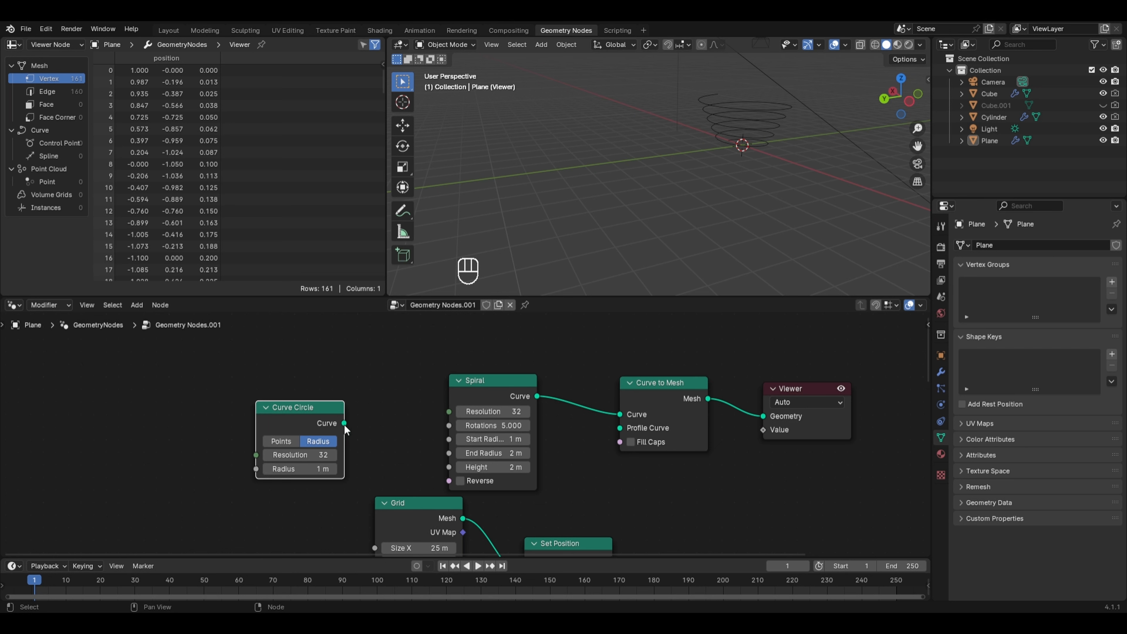
drag(344, 423, 614, 432)
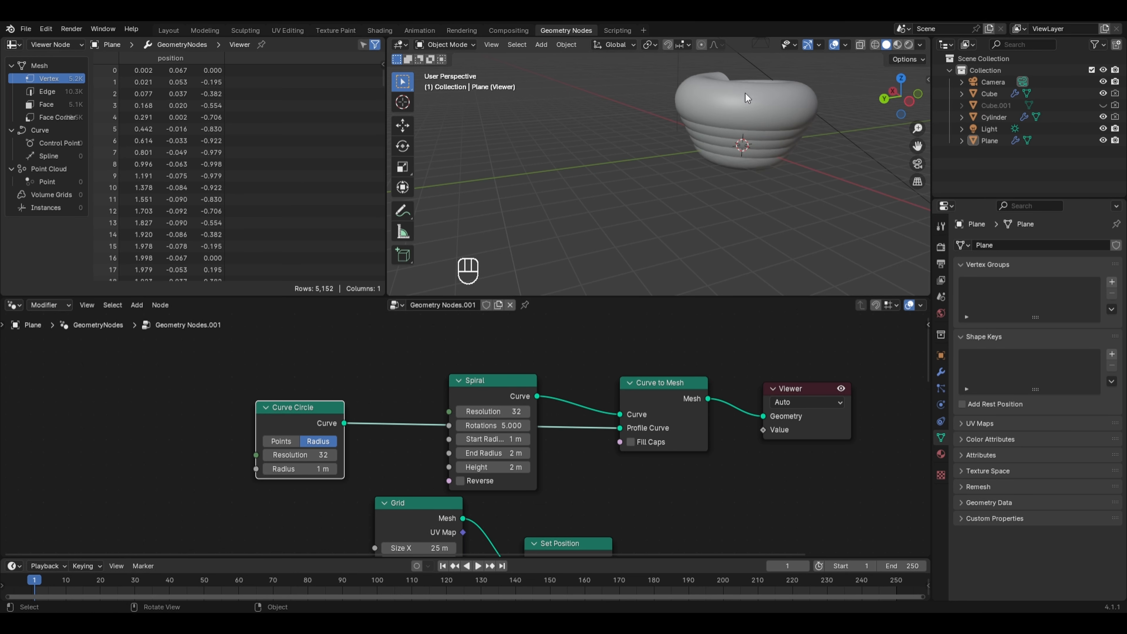
Step: Set the Curve Circle node's radius to 0.4 m
click(300, 468)
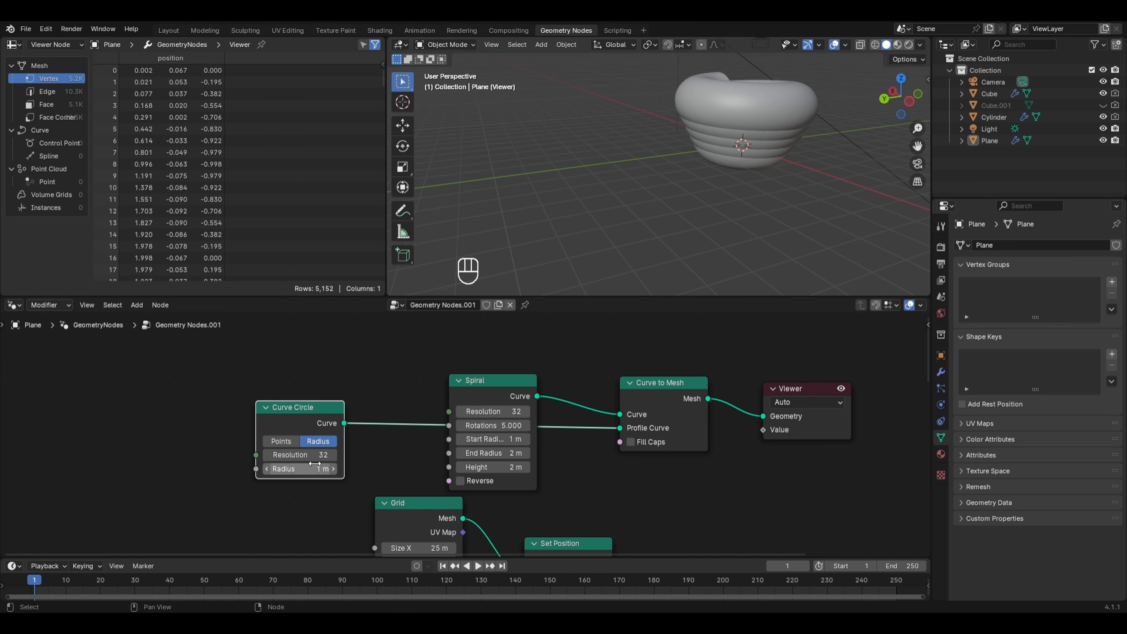
text(0.3)
key(Return)
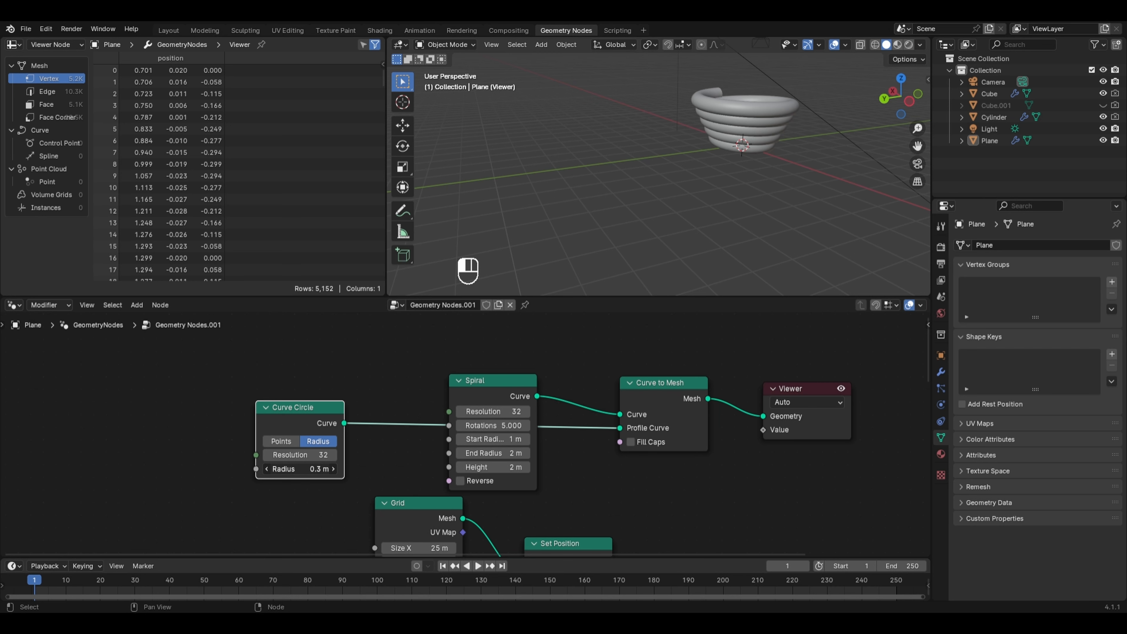
drag(300, 468, 301, 469)
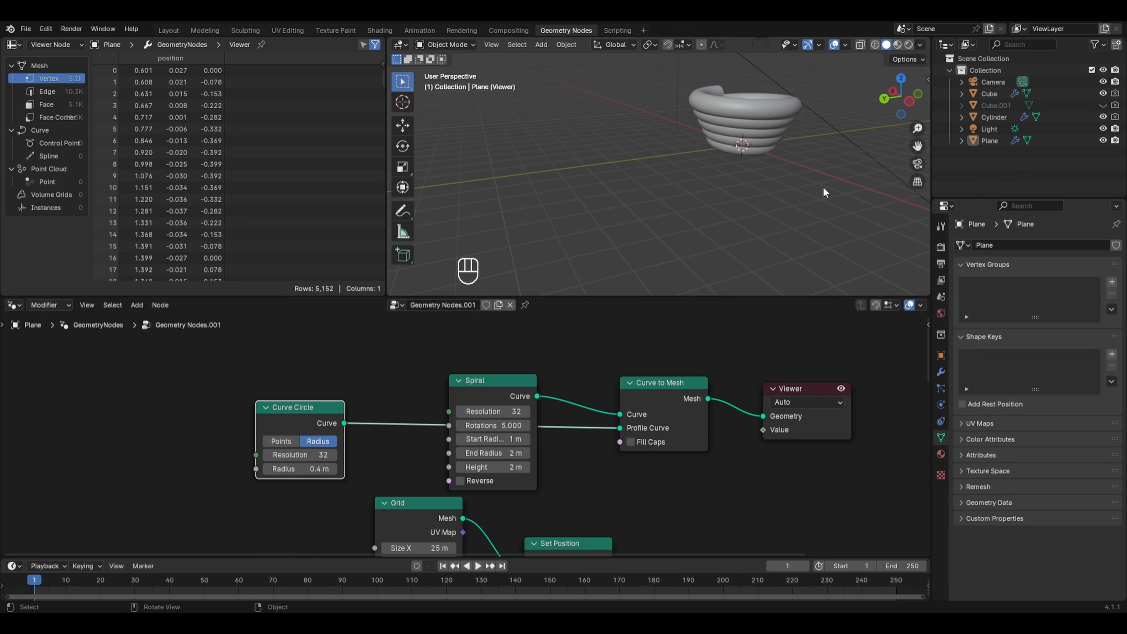
Step: Connect the Curve to Mesh output to the Join Geometry node and delete the Viewer node
scroll(827, 432, down, 7)
middle_drag(771, 465, 764, 393)
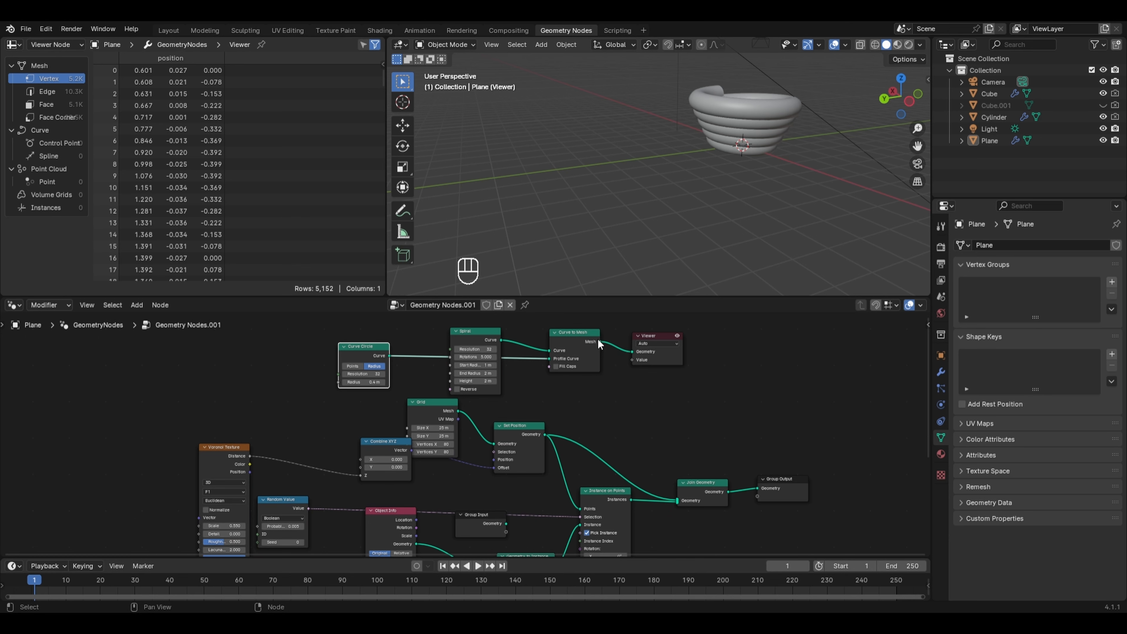
drag(600, 341, 678, 502)
drag(725, 321, 660, 355)
key(x)
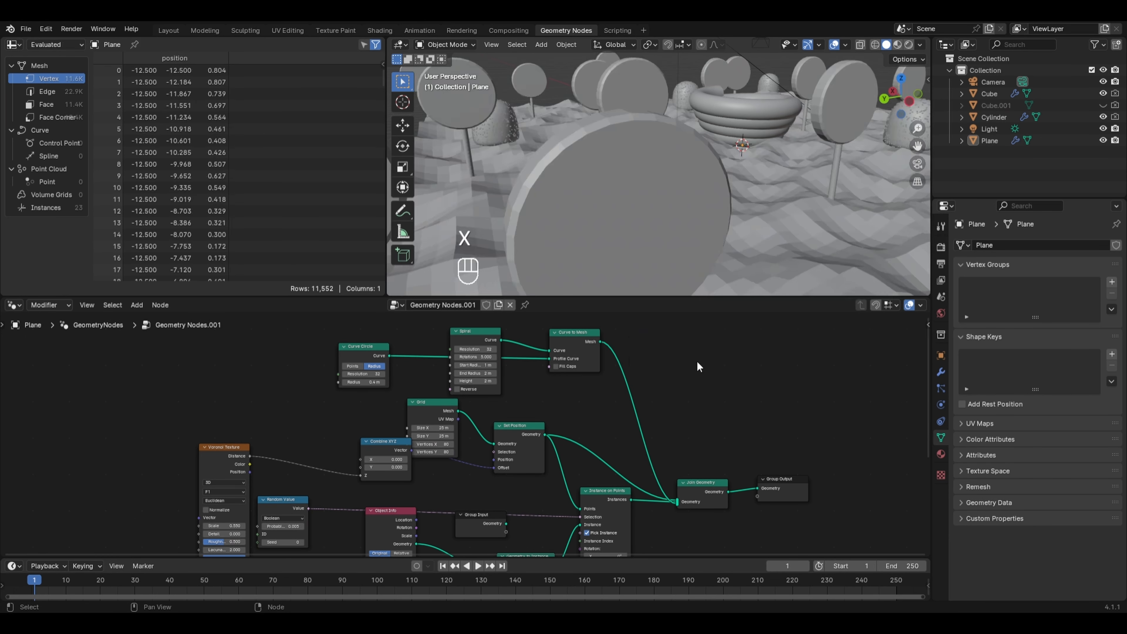
middle_drag(728, 187, 734, 134)
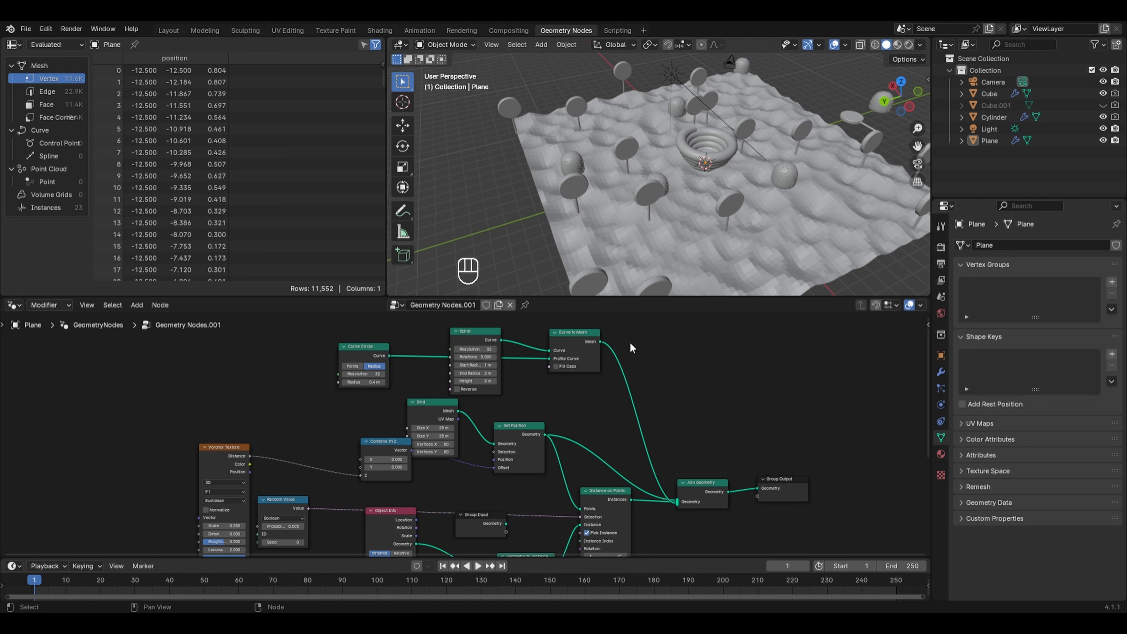
Step: Insert a Transform Geometry node between the Curve to Mesh and Join Geometry nodes
key(shift+a)
mouse_move(631, 328)
mouse_move(685, 369)
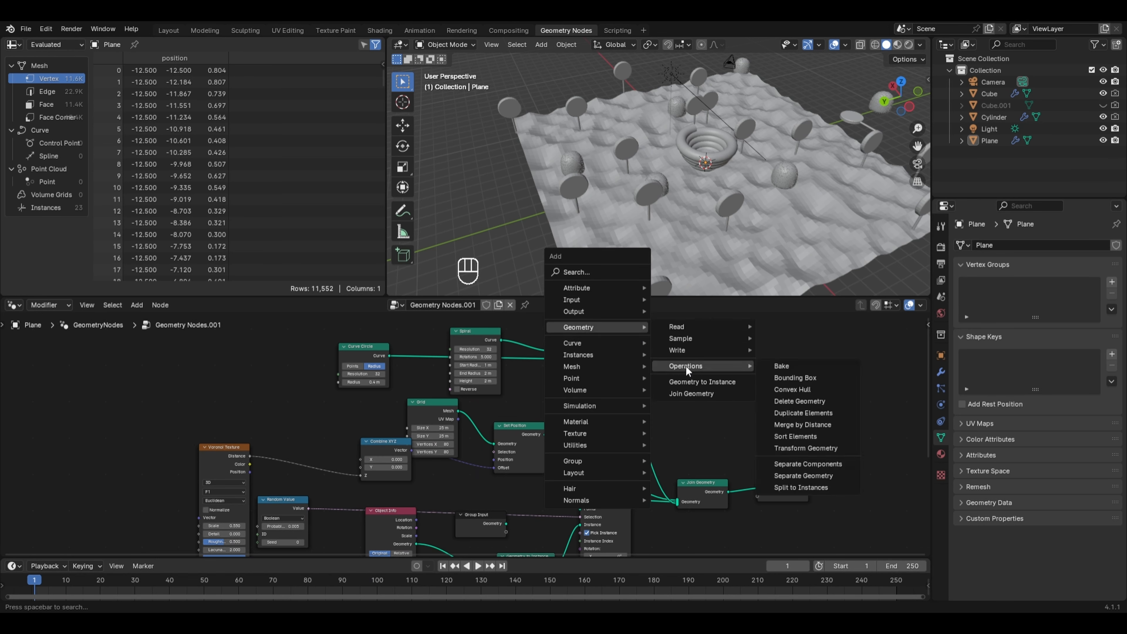
click(804, 448)
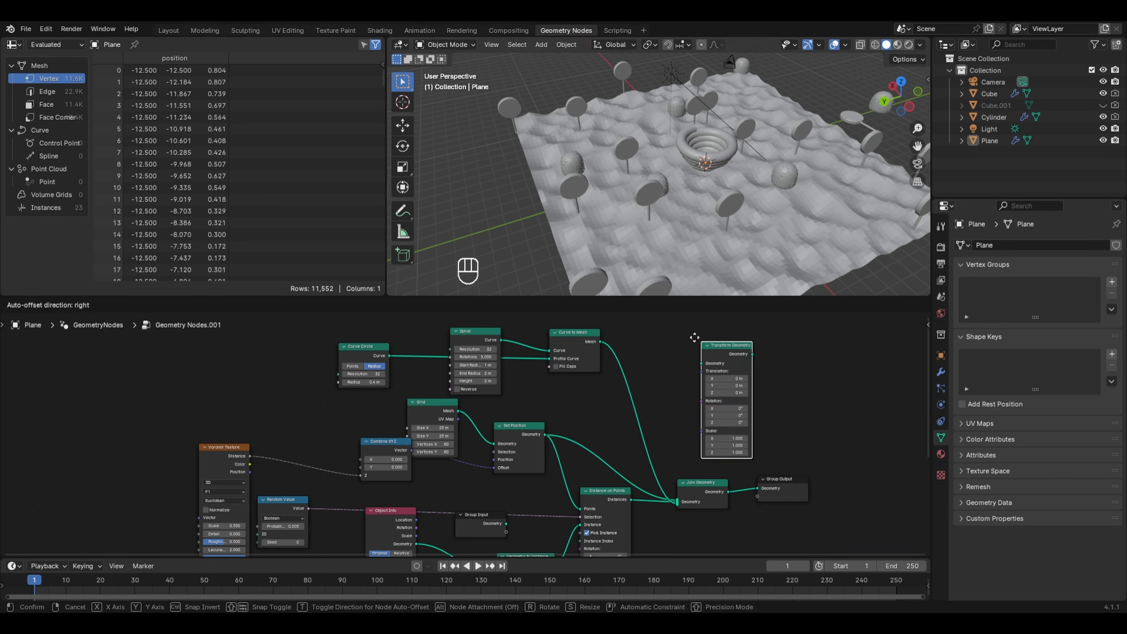
click(624, 362)
Step: Set the spiral's Transform Geometry node to a Z translation of 1.1 m and a scale of 2.6 on all axes
scroll(689, 389, up, 1)
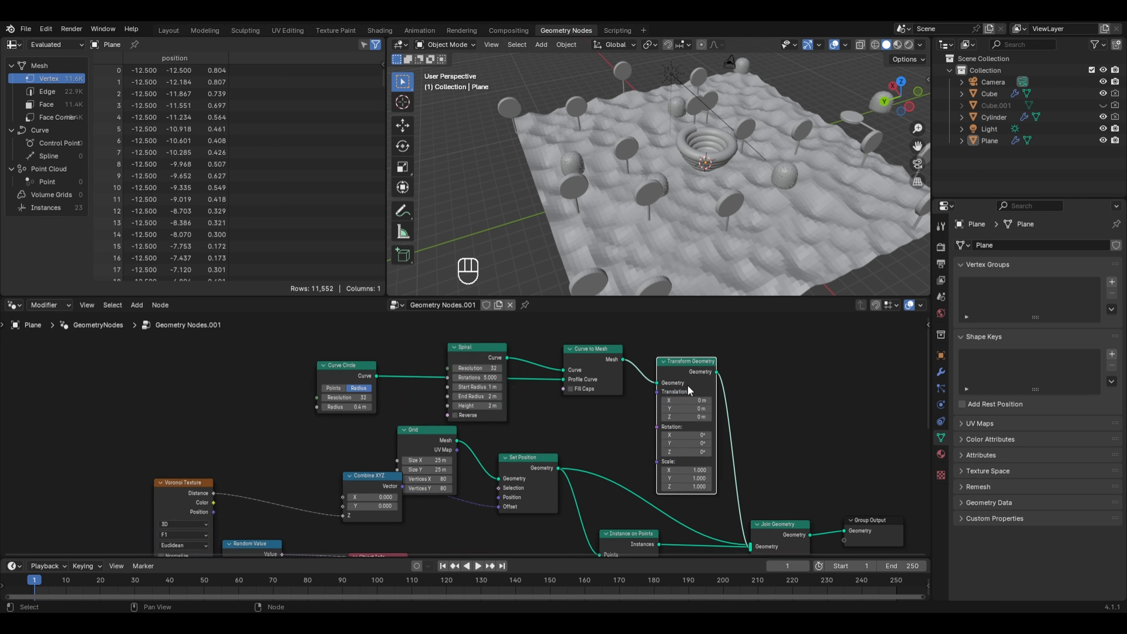
scroll(689, 389, up, 1)
middle_drag(692, 267, 690, 223)
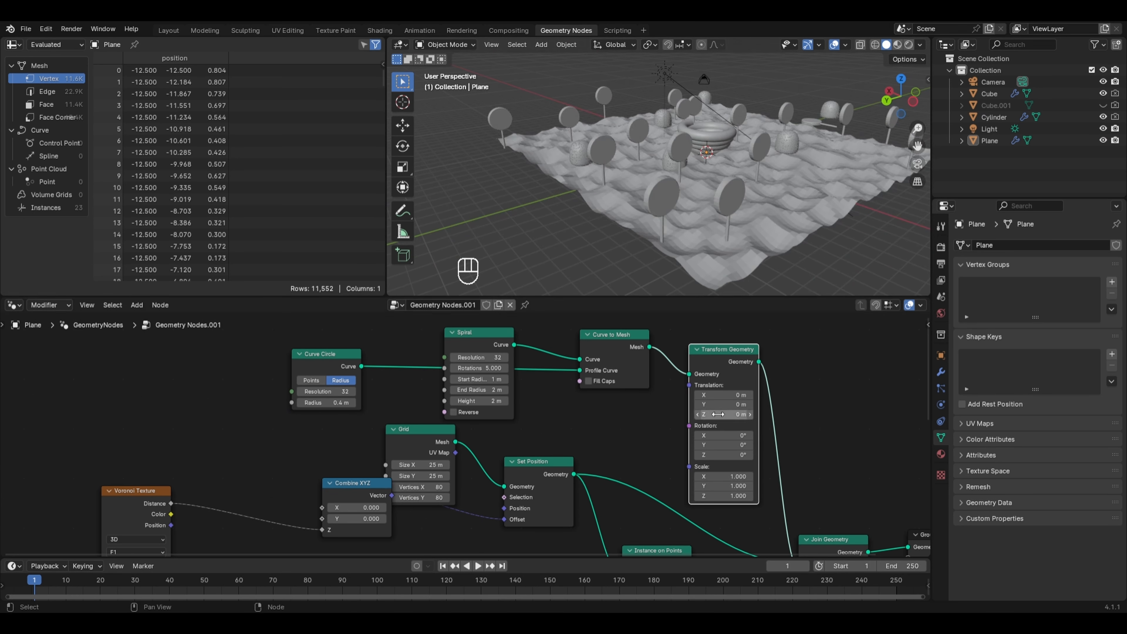
drag(723, 415, 760, 414)
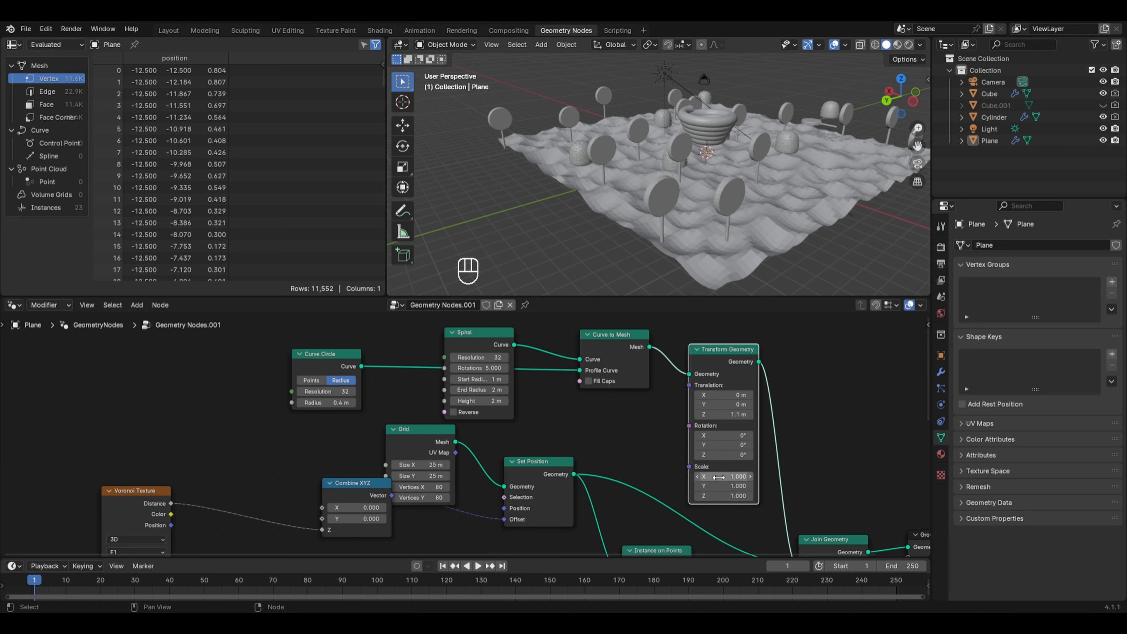
drag(723, 477, 756, 496)
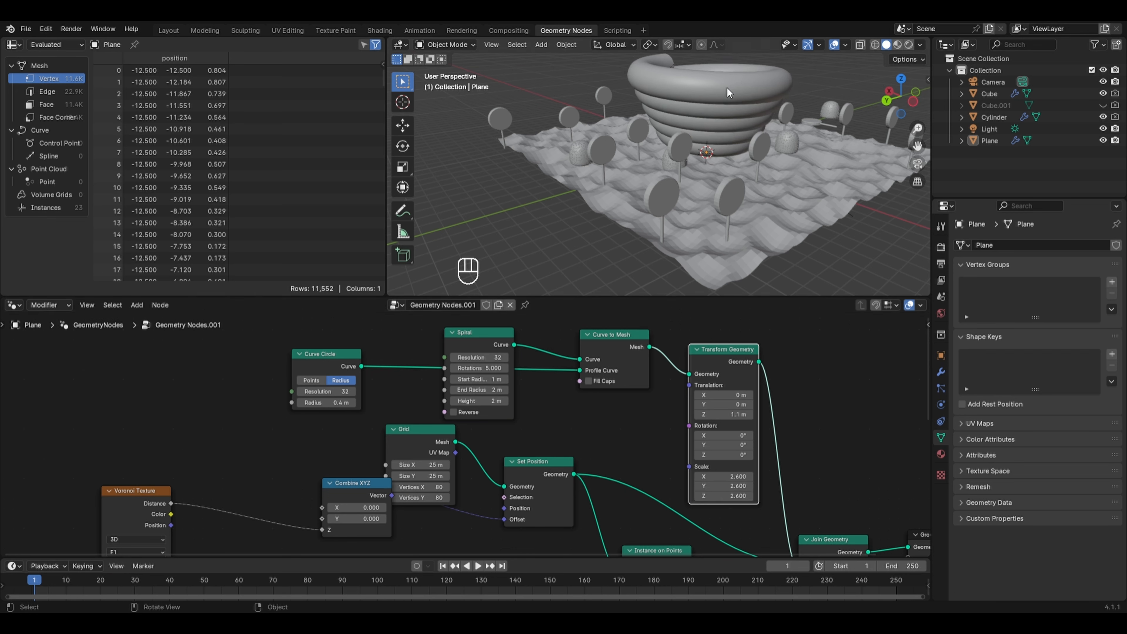
Step: Set the Spiral node's start radius to 0.2 m, end radius to 1.5 m and height to 2.8 m, and preview with rendered shading
mouse_move(481, 378)
mouse_down()
mouse_move(444, 379)
mouse_move(495, 390)
mouse_move(475, 389)
mouse_up()
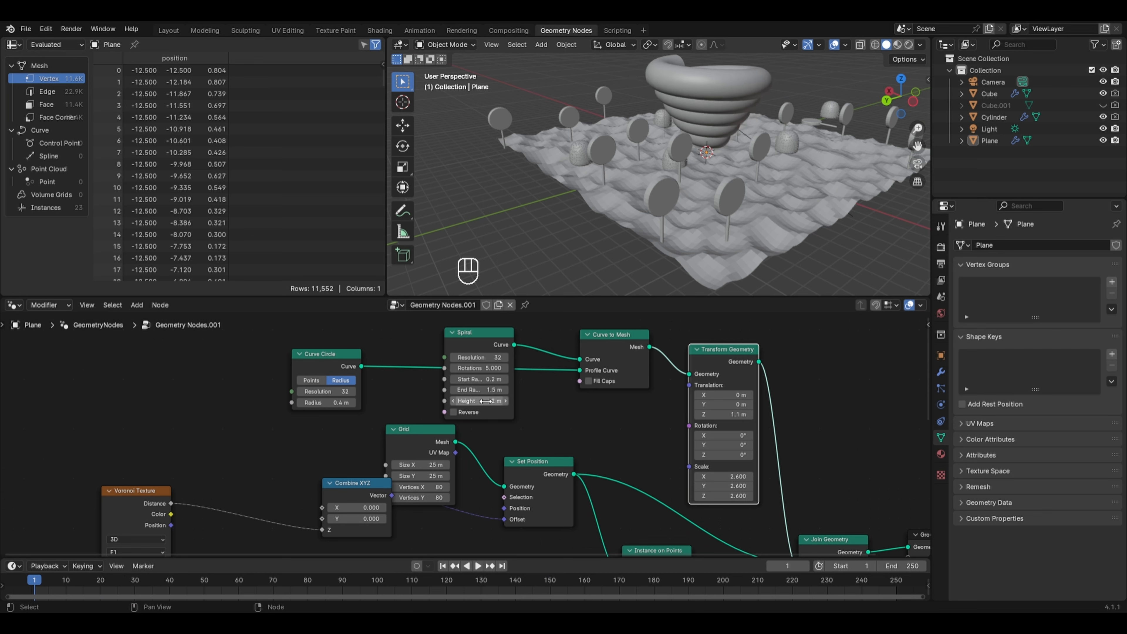
scroll(575, 269, down, 1)
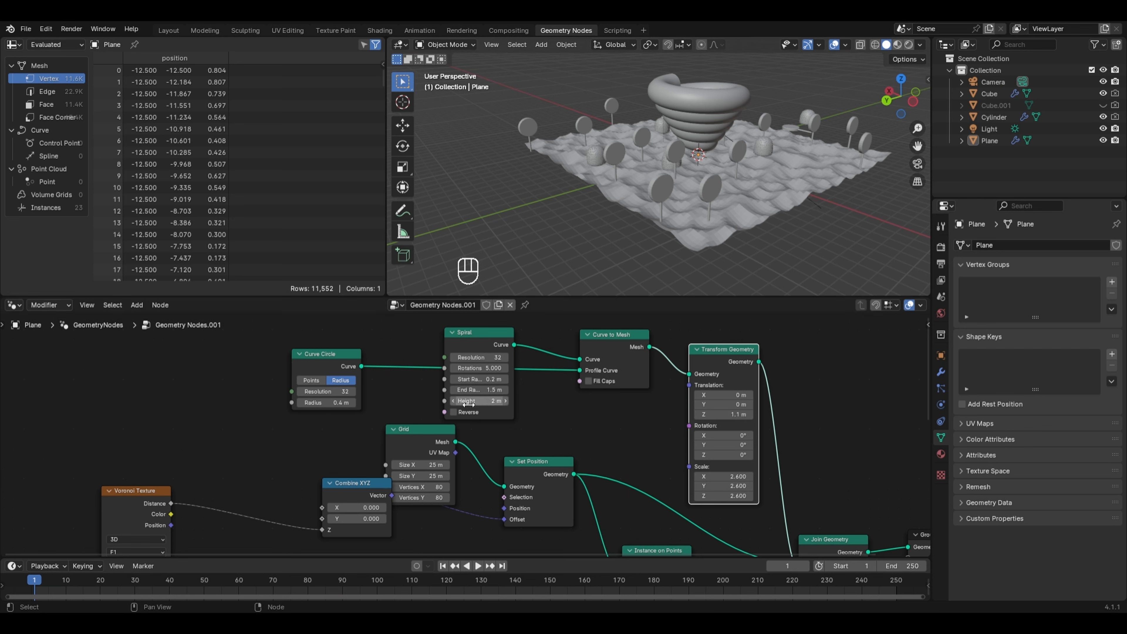
drag(483, 401, 500, 401)
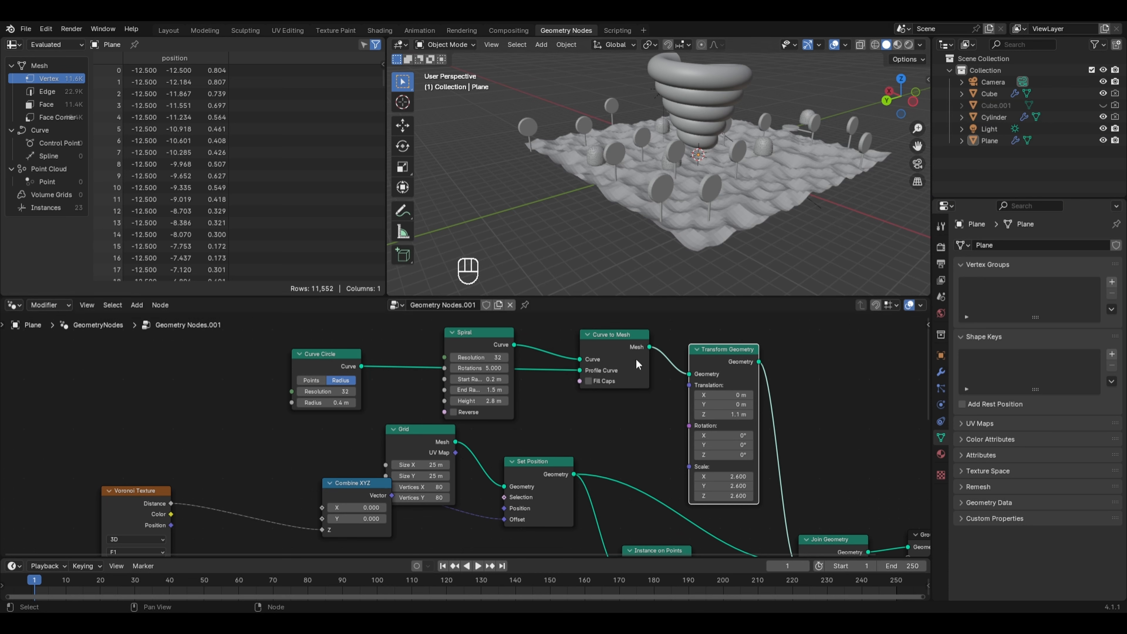
click(908, 44)
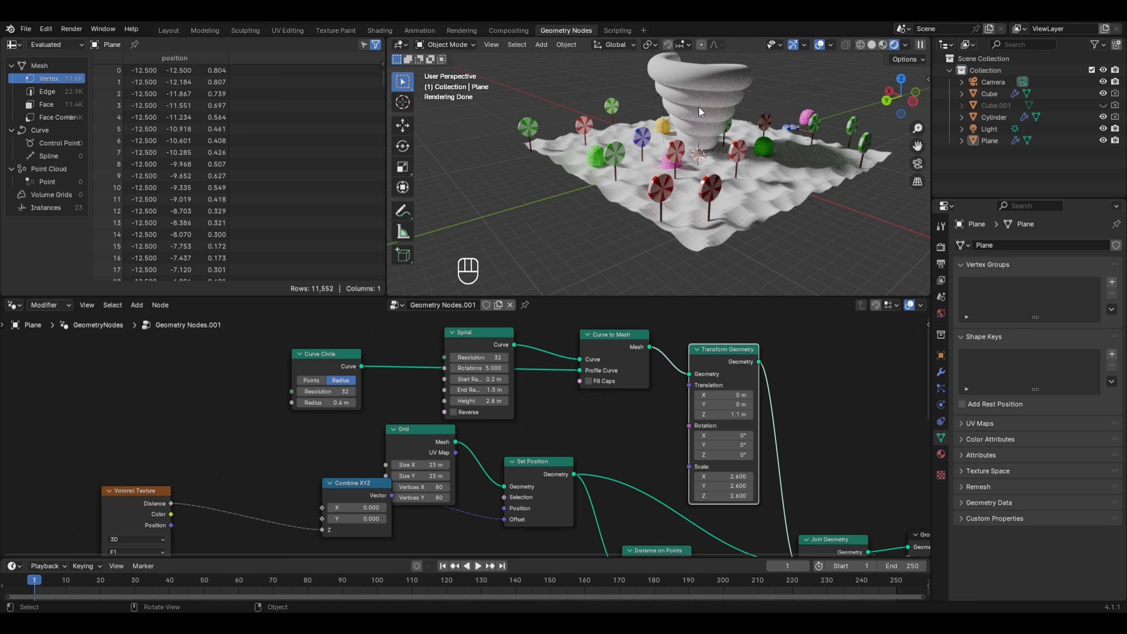
Step: Insert a Mesh to Volume node between the spiral's Transform Geometry node and the Join Geometry node
scroll(788, 374, down, 1)
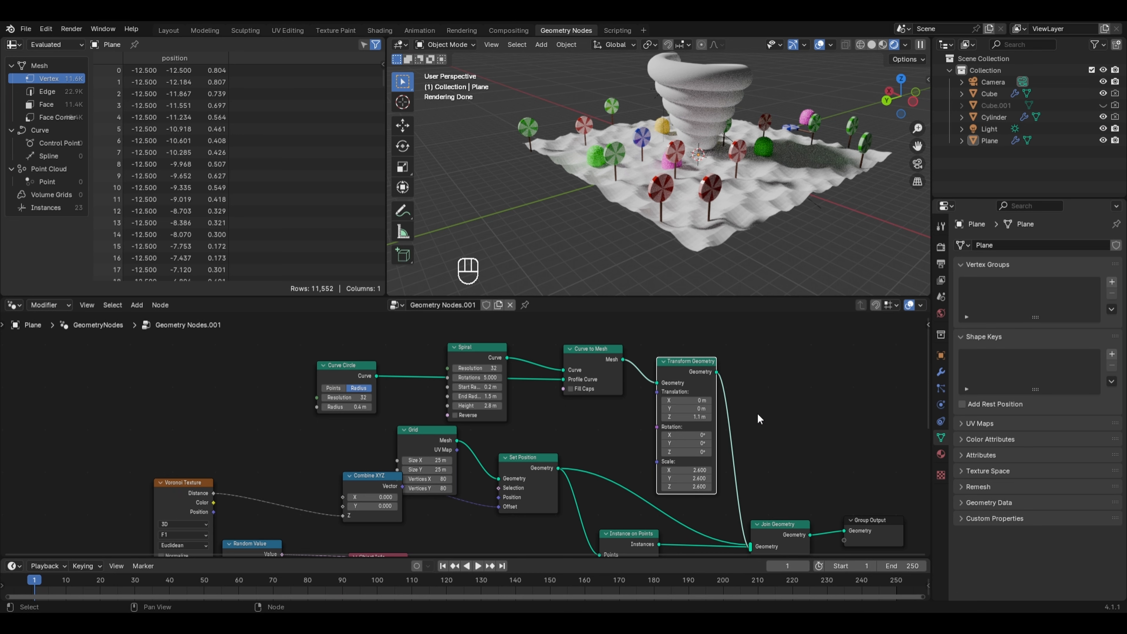
key(shift+a)
mouse_move(758, 417)
mouse_move(754, 453)
mouse_move(817, 490)
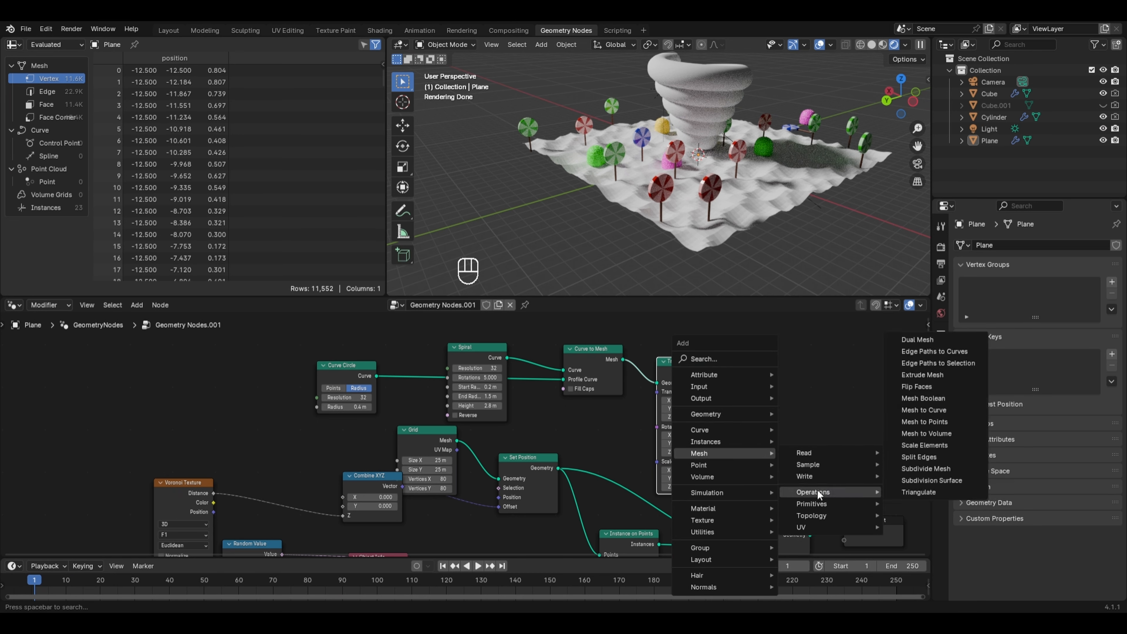
click(936, 434)
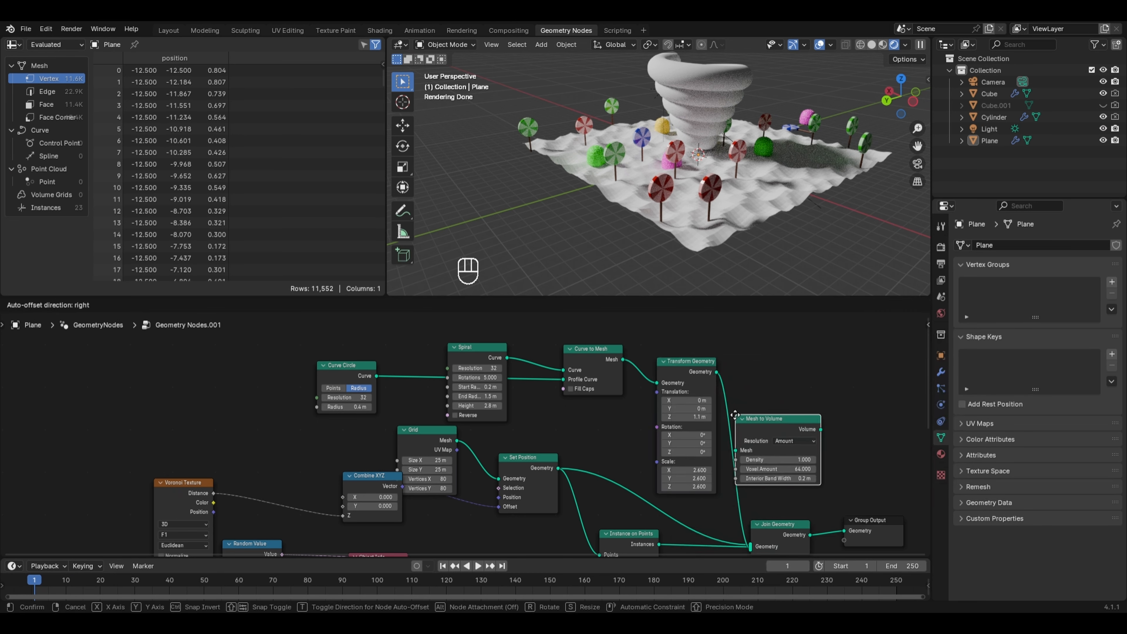
click(726, 415)
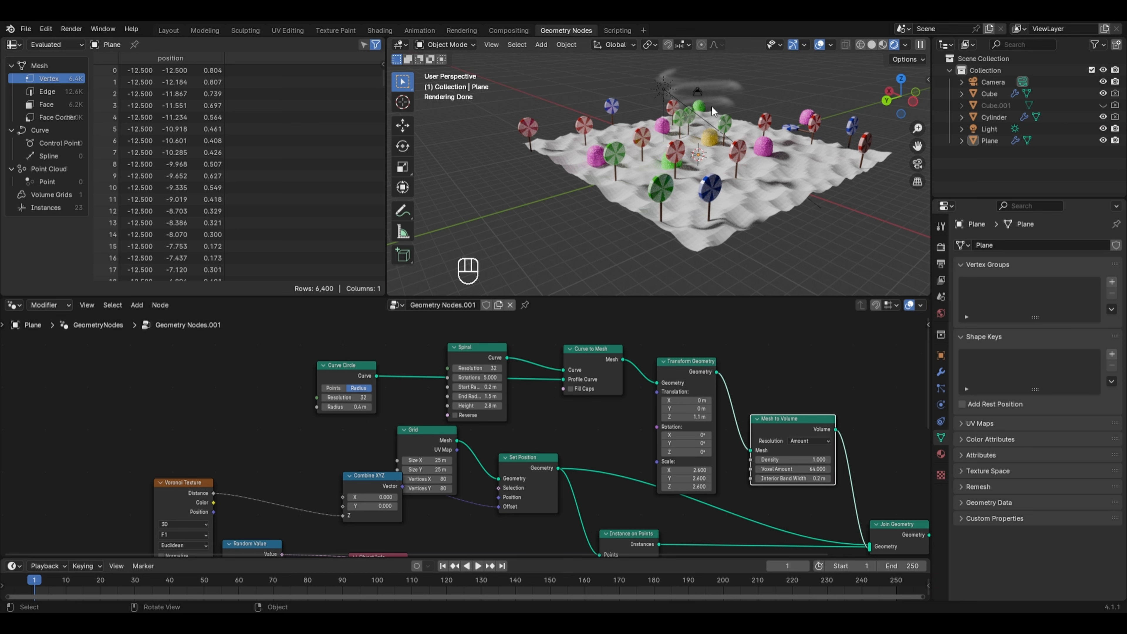
Step: Set the Spiral node's rotations to 10 and height to 2.2 m, and its Transform Geometry scale to 3 on all axes
scroll(466, 433, up, 2)
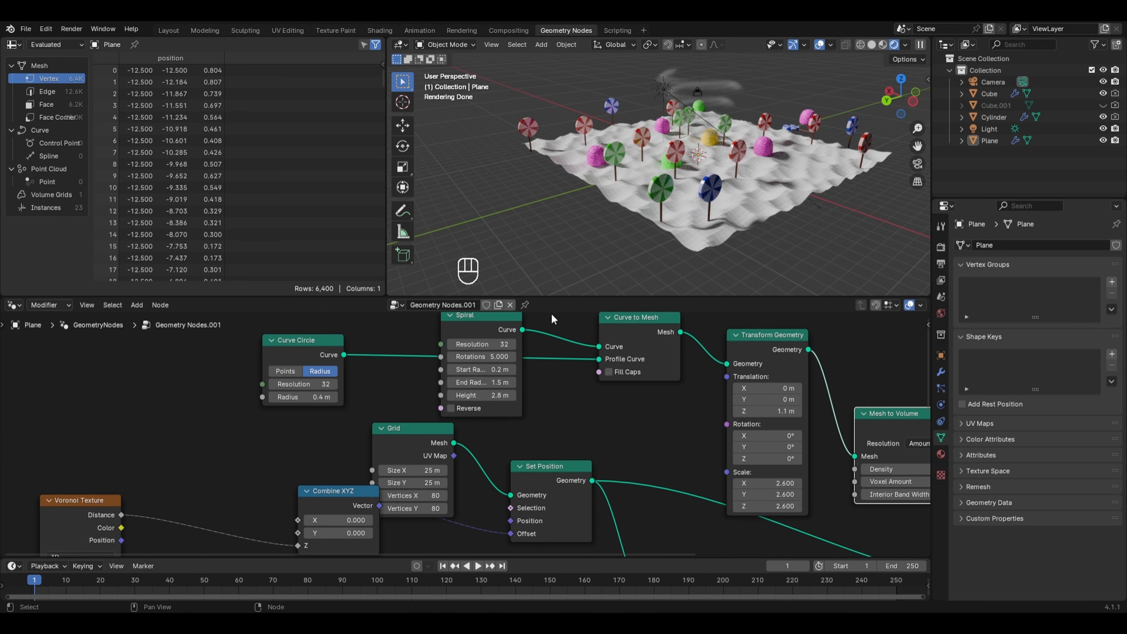
drag(479, 359, 532, 359)
double_click(481, 356)
text(10)
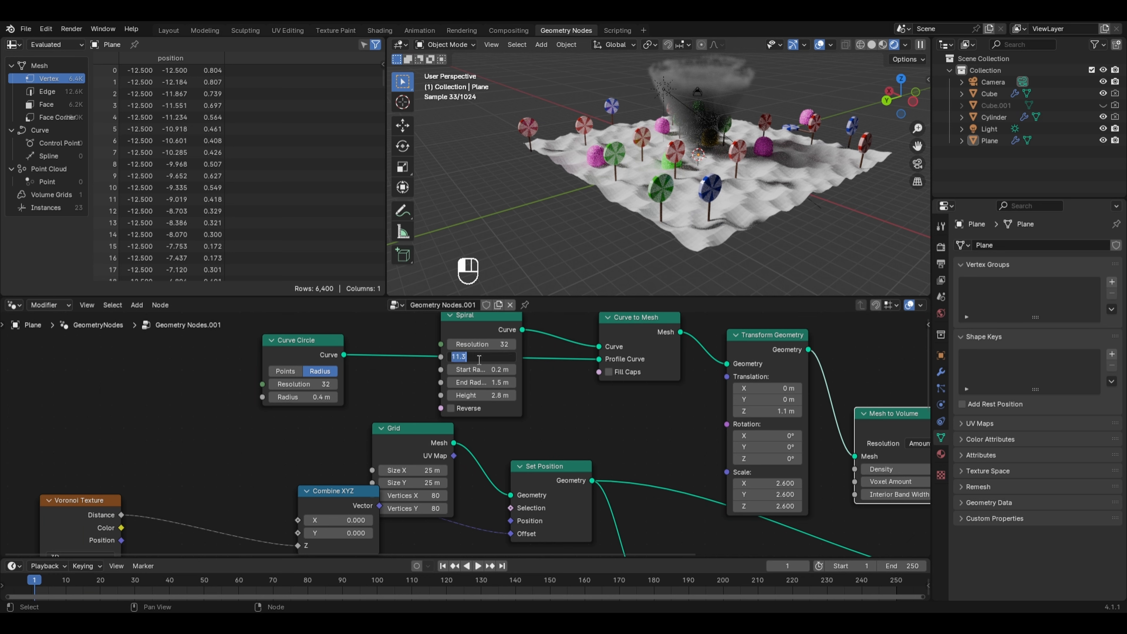
key(Return)
drag(506, 394, 494, 394)
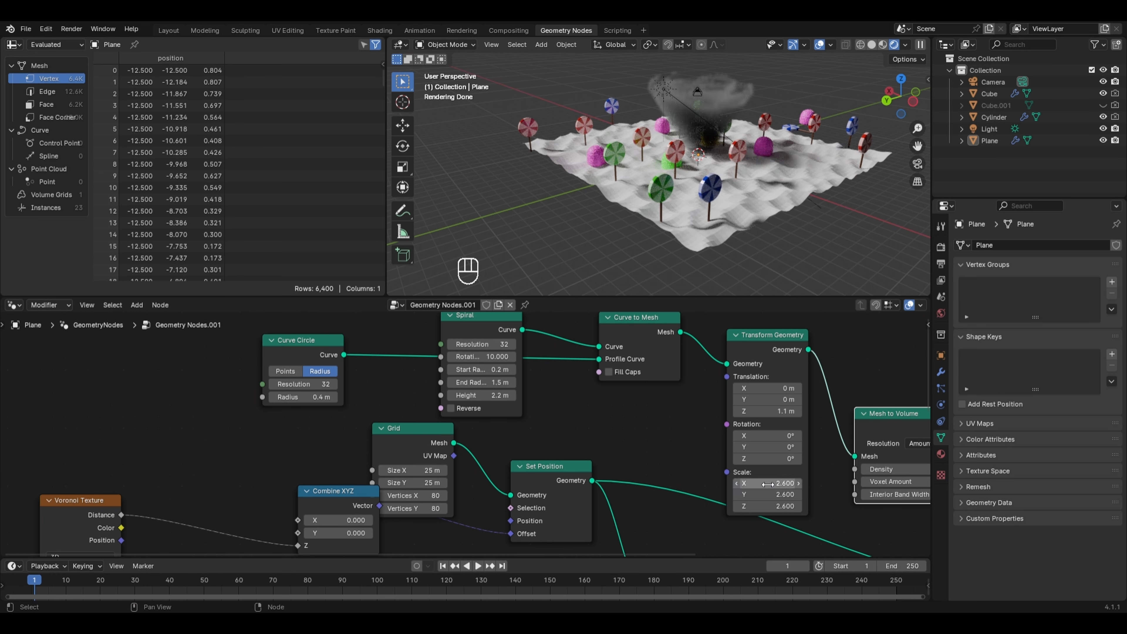
drag(790, 505, 799, 505)
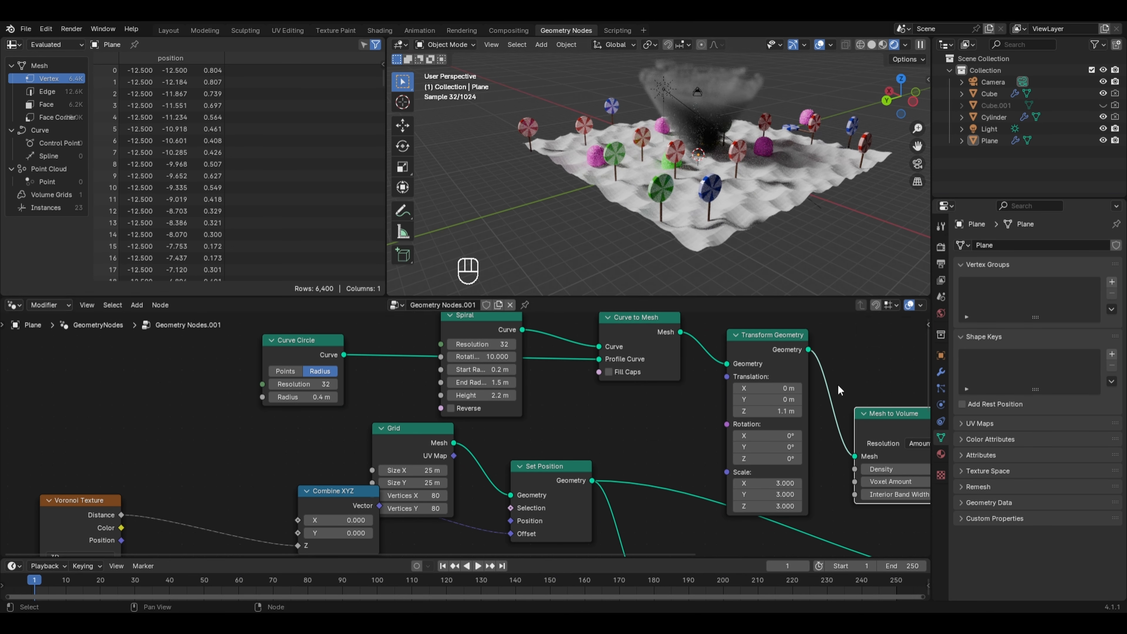
Step: Set the Mesh to Volume density to 2, and the Spiral node's start radius to 0.17 m and height to 2.7 m
middle_drag(844, 386, 647, 373)
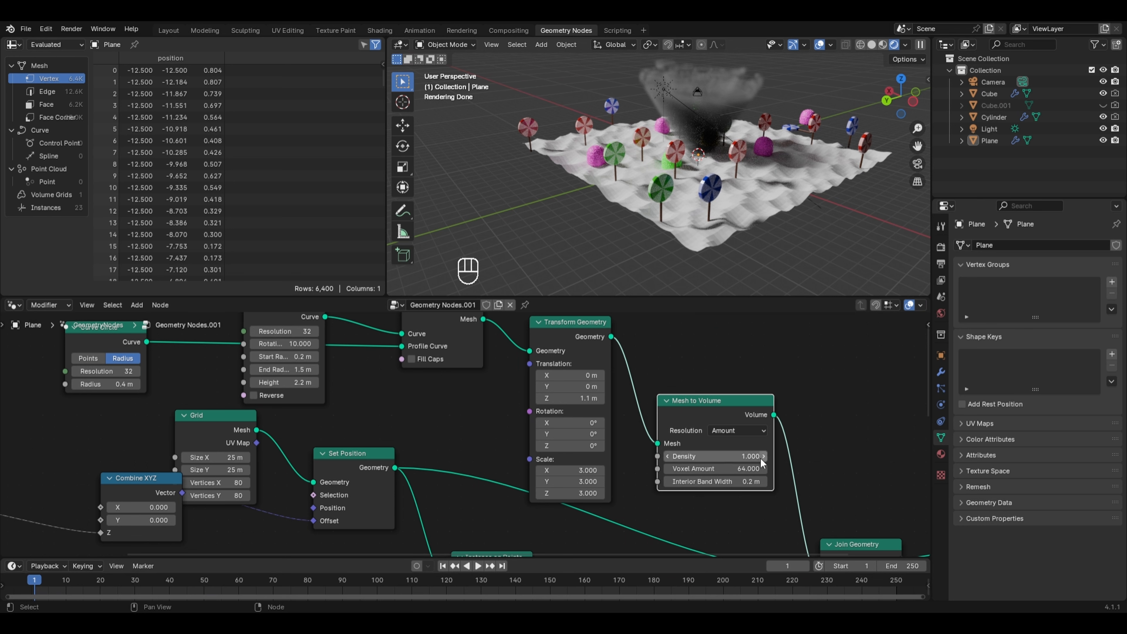
double_click(748, 458)
text(2)
key(Return)
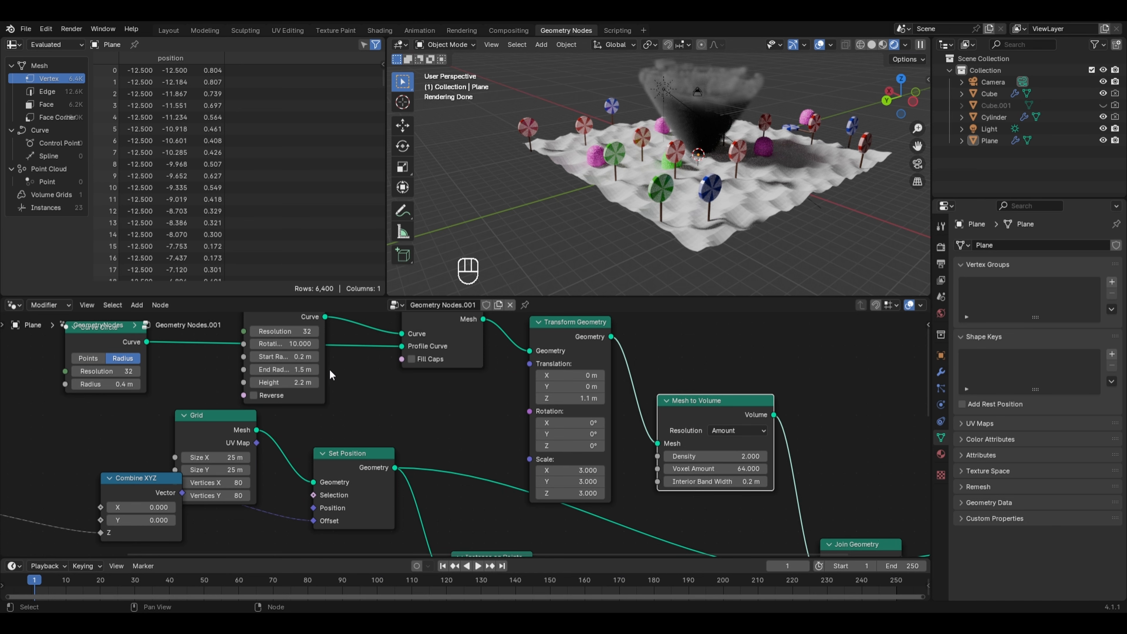
drag(289, 343, 297, 382)
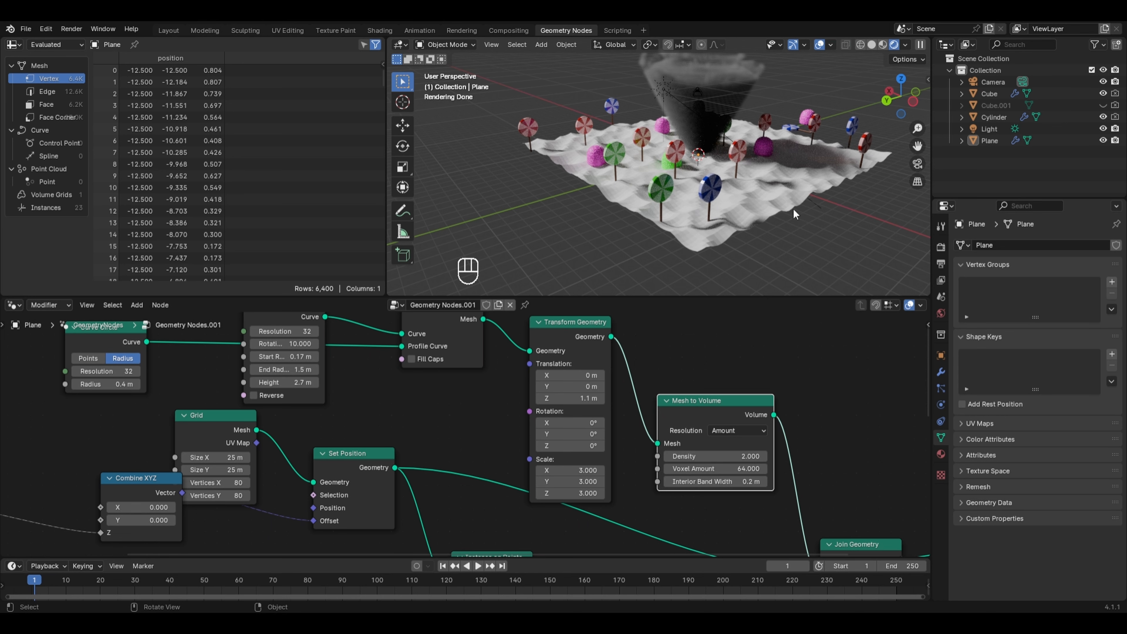
Step: Insert a Set Material node between the Mesh to Volume and Join Geometry nodes
key(shift+a)
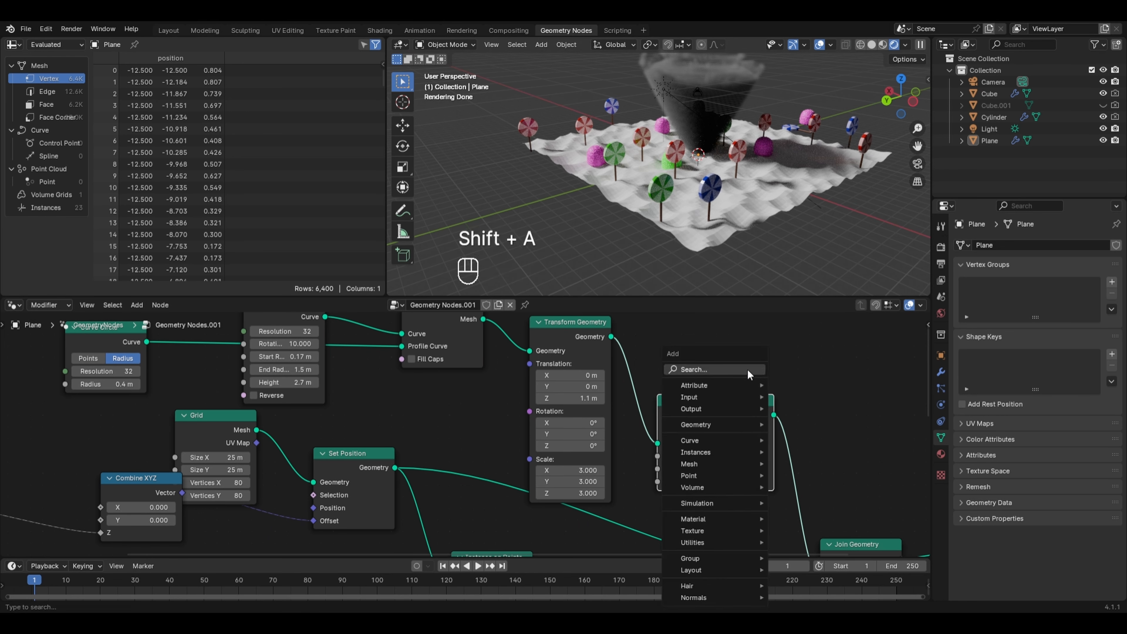
mouse_move(710, 519)
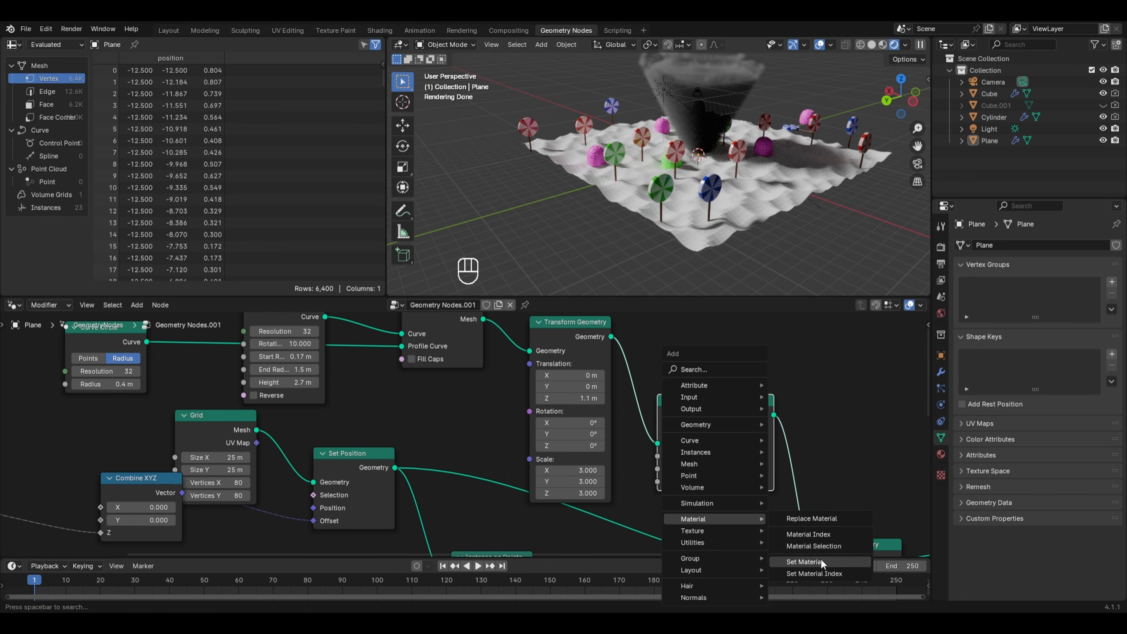
click(804, 561)
click(819, 420)
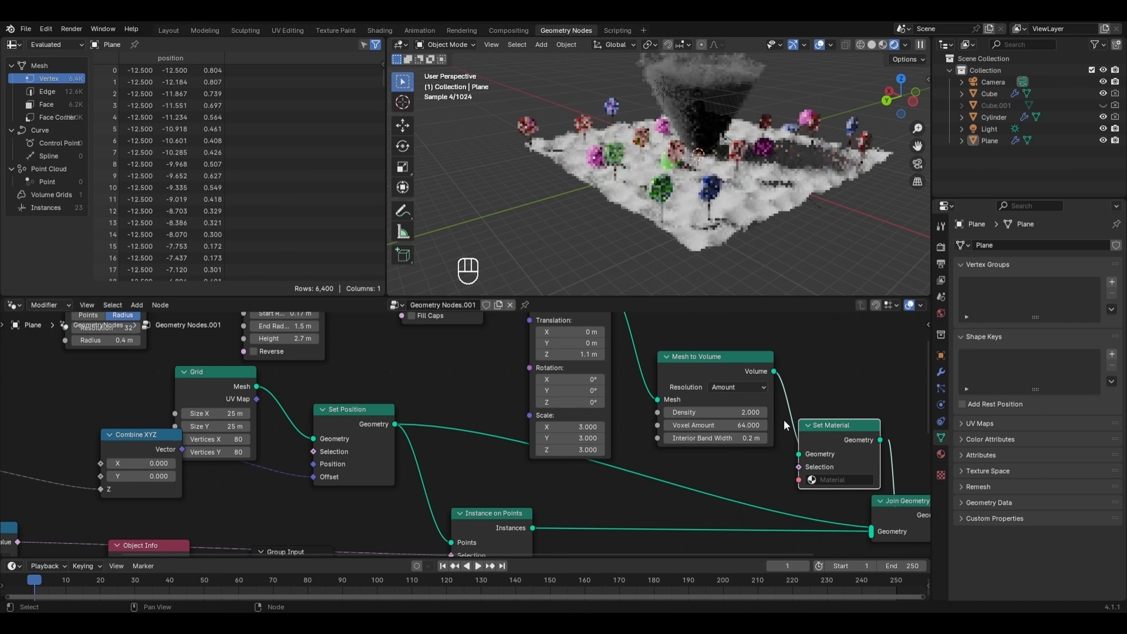
Step: Rename the plane's material to CottonCandy and assign it in the Set Material node
click(941, 453)
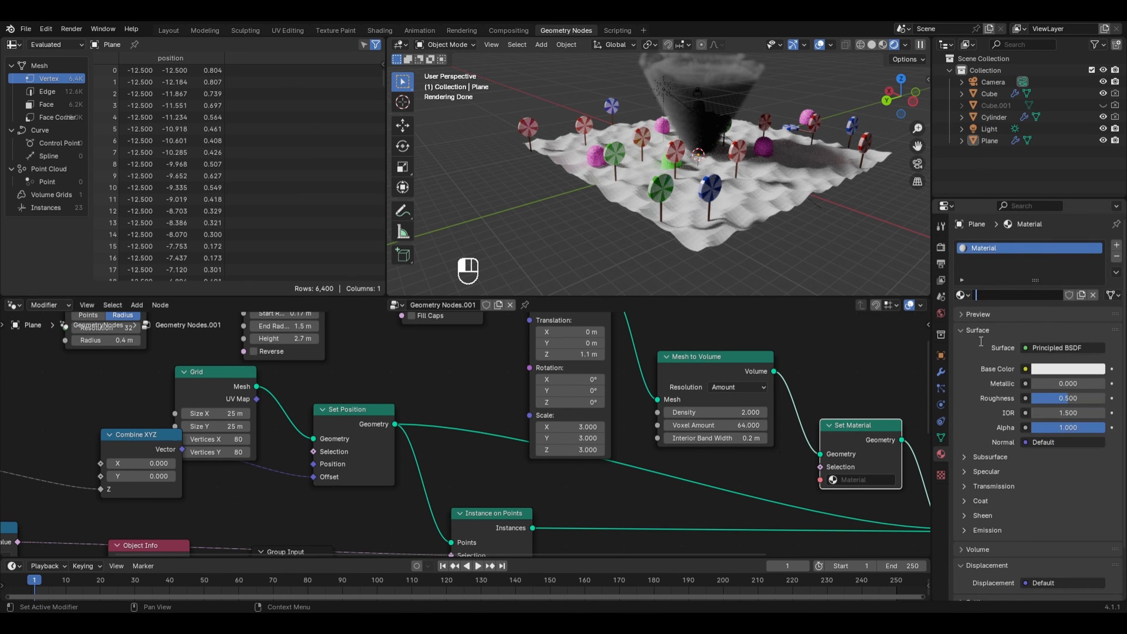
text(CottonCandy)
key(Return)
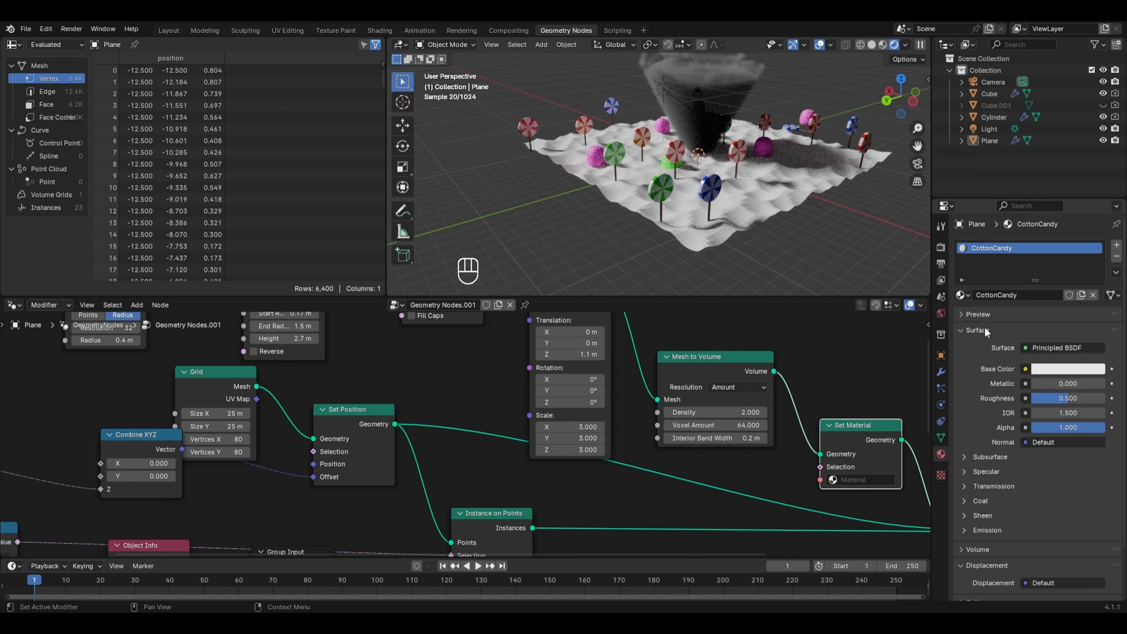
click(853, 479)
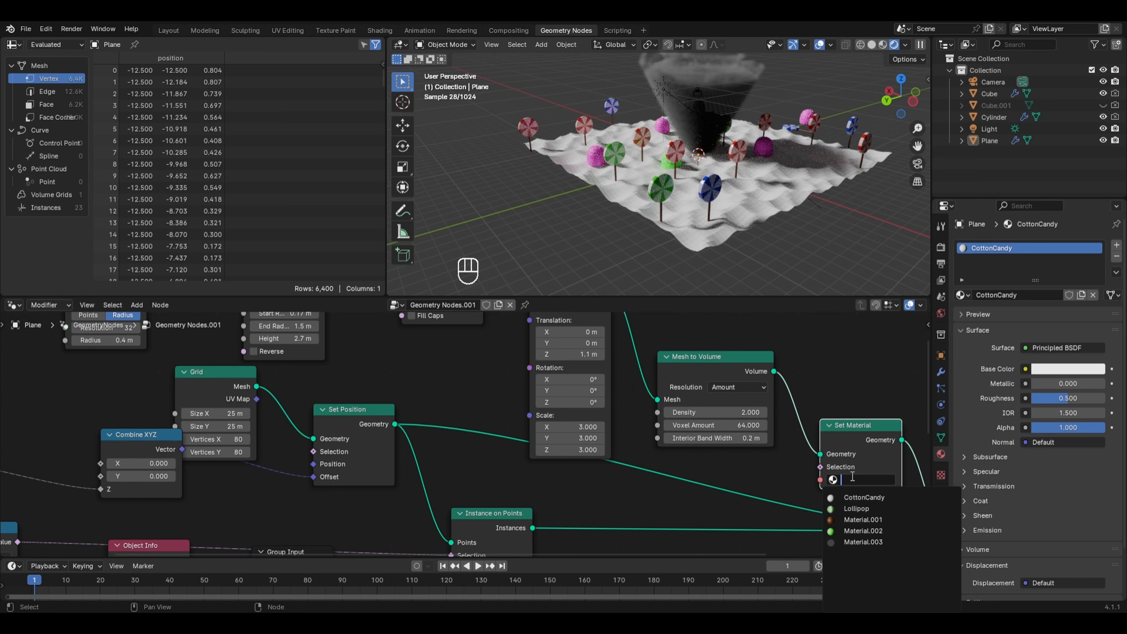
click(863, 497)
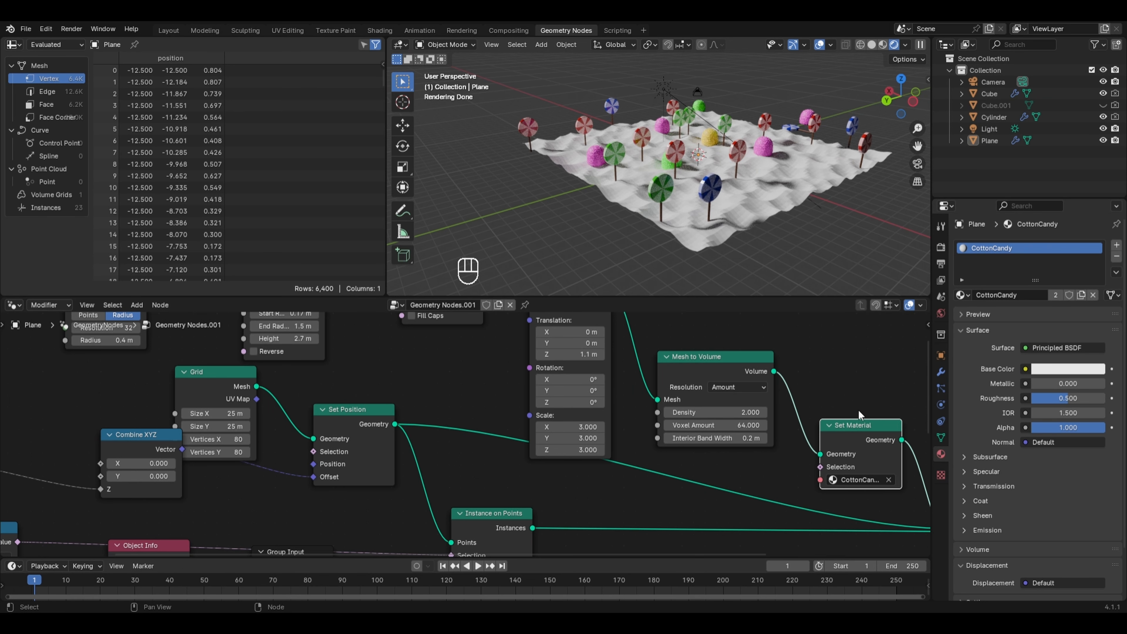
Step: Switch the node area to the Shader Editor and delete the CottonCandy material's Principled BSDF node
click(13, 305)
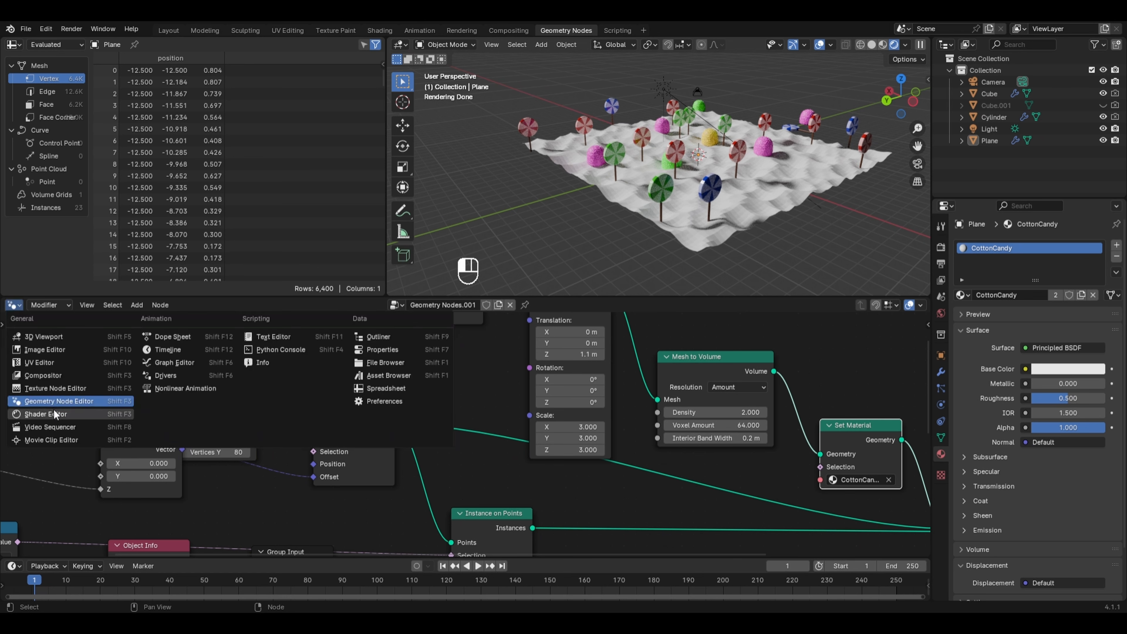
click(56, 414)
drag(430, 332, 506, 442)
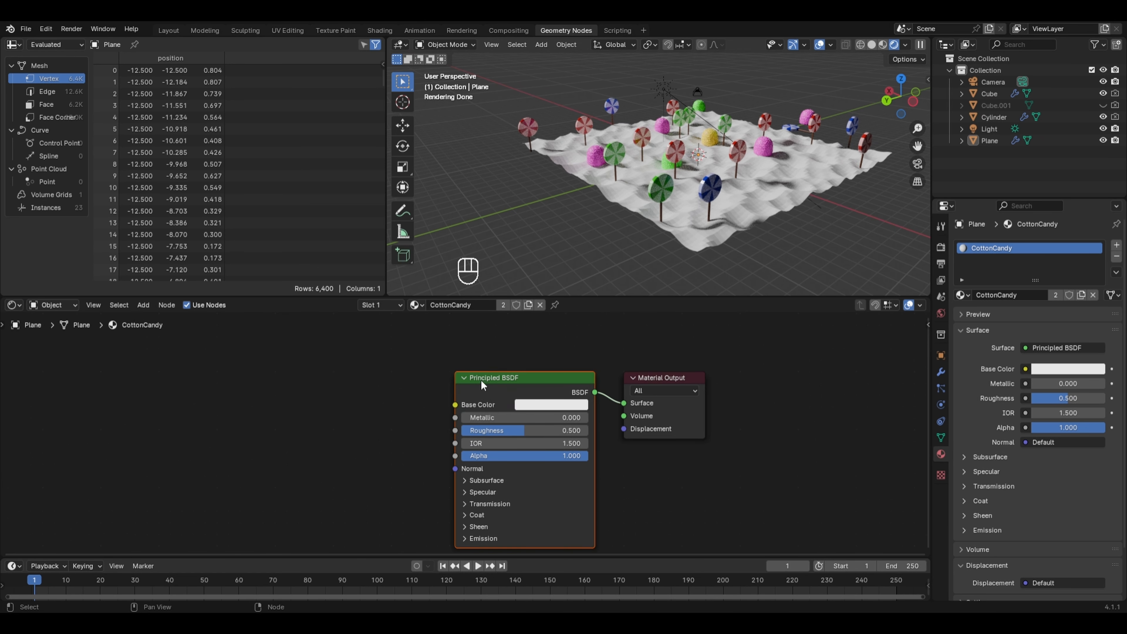
key(x)
Step: Add a Principled Volume shader and connect its output to the Volume input of the Material Output node
key(shift+a)
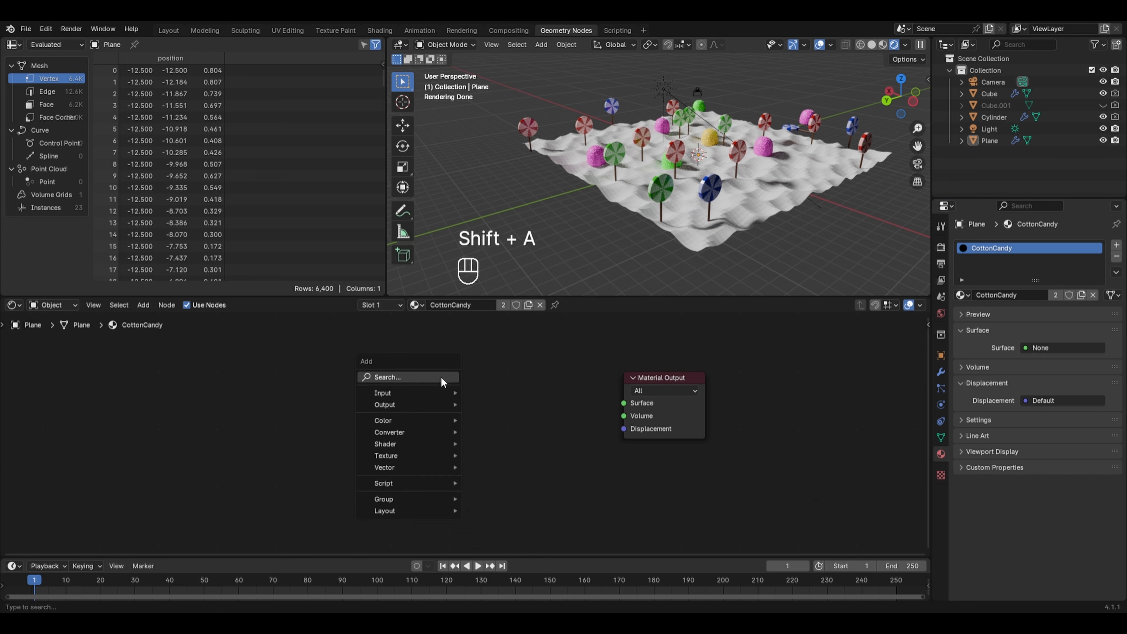
mouse_move(408, 443)
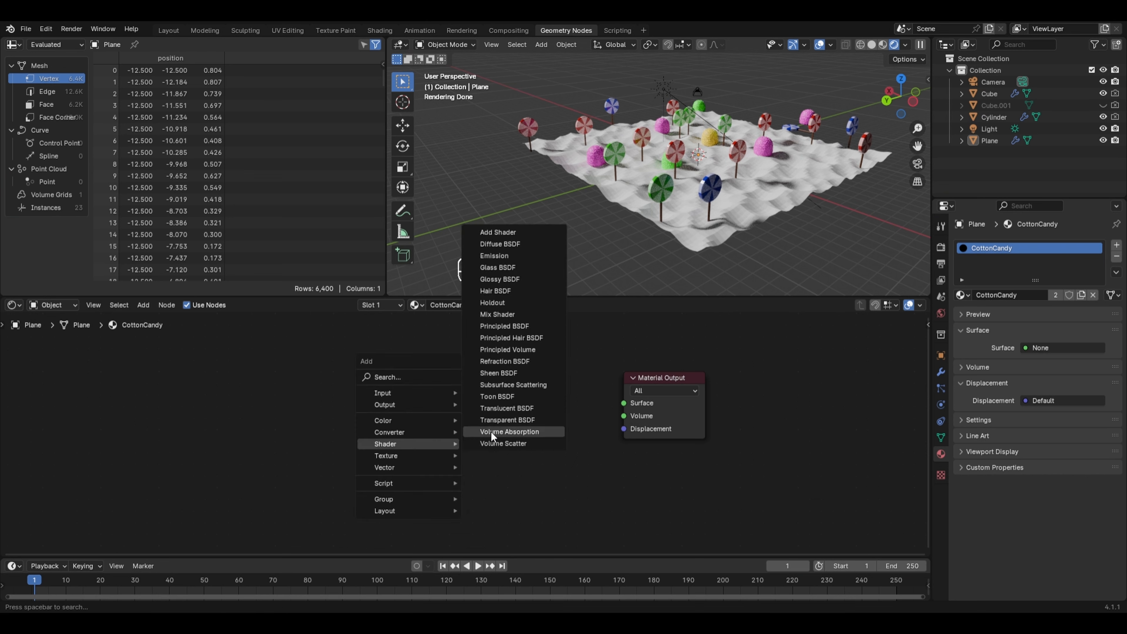
click(503, 350)
click(418, 351)
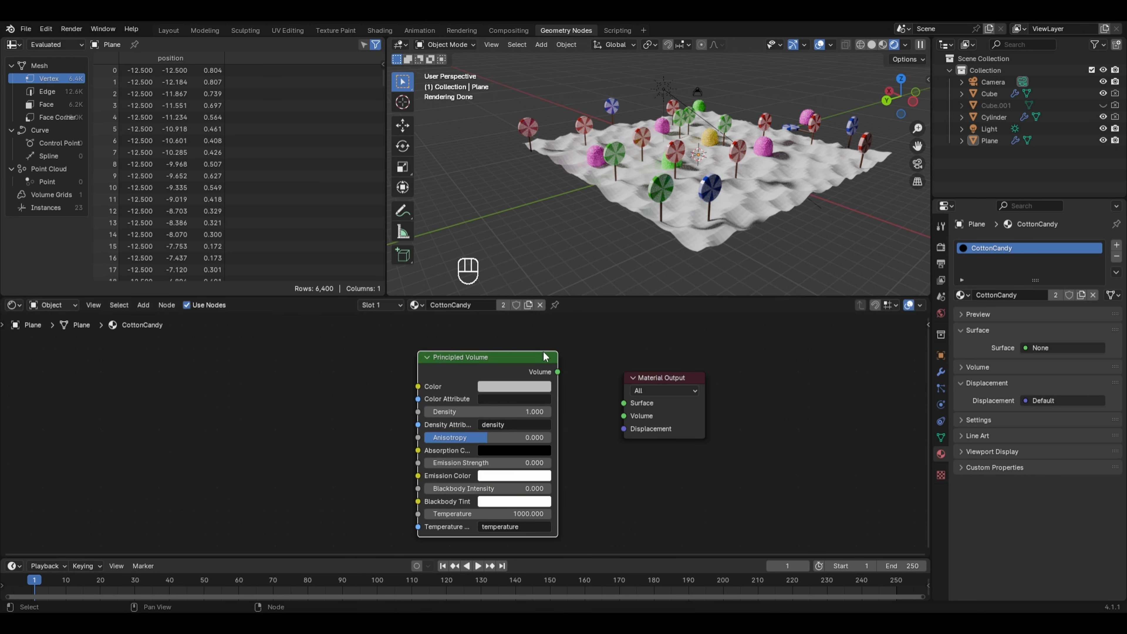
drag(559, 371, 616, 413)
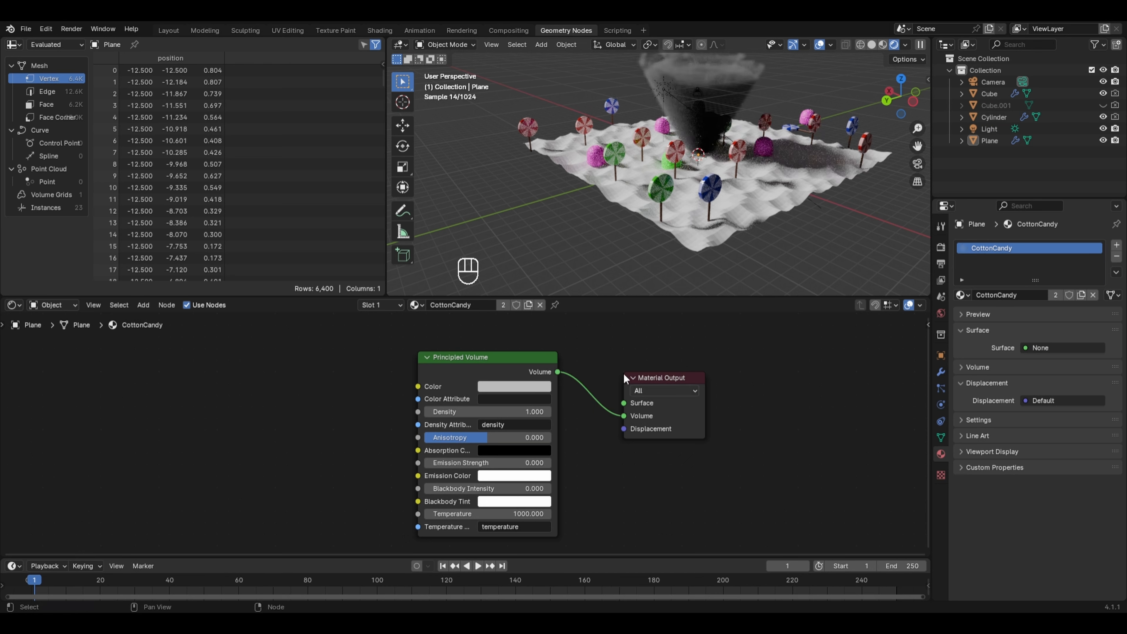
Step: Set the Principled Volume color to a bright pink at full brightness
click(547, 387)
click(554, 266)
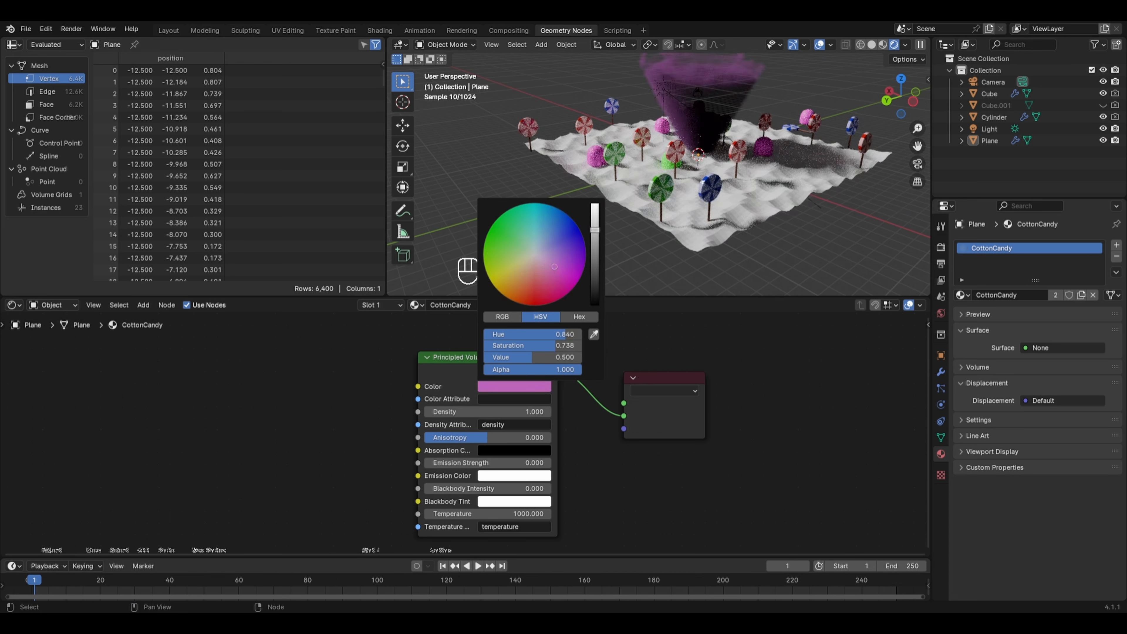
drag(595, 230, 594, 203)
drag(554, 266, 558, 267)
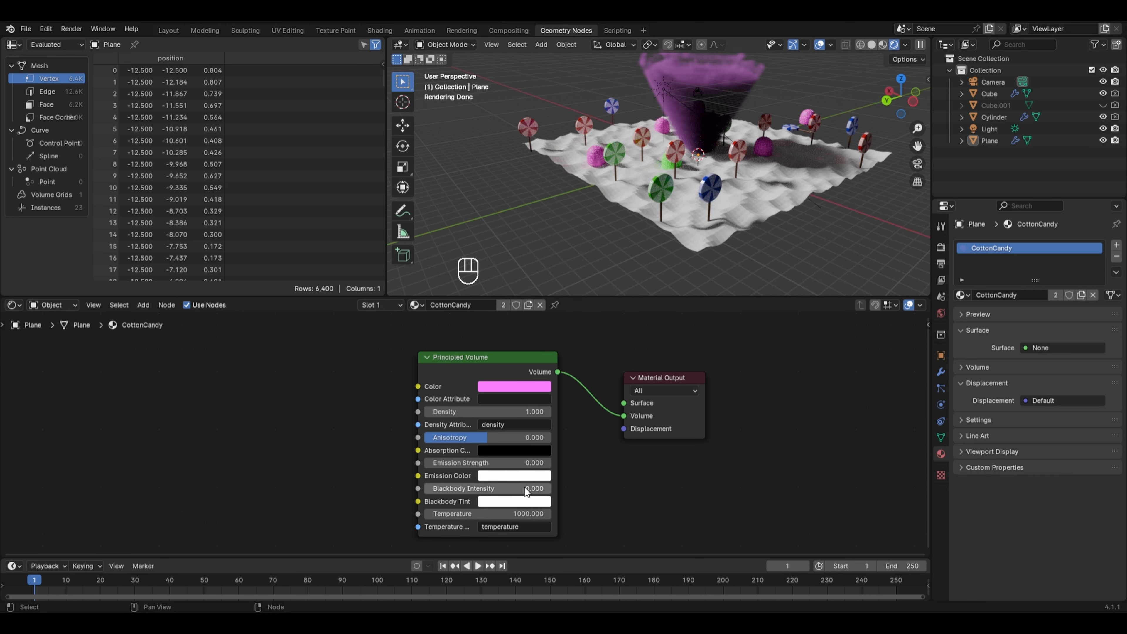
Step: Set the Principled Volume's emission strength to 0.01 and copy its pink color to the emission color
scroll(687, 130, down, 1)
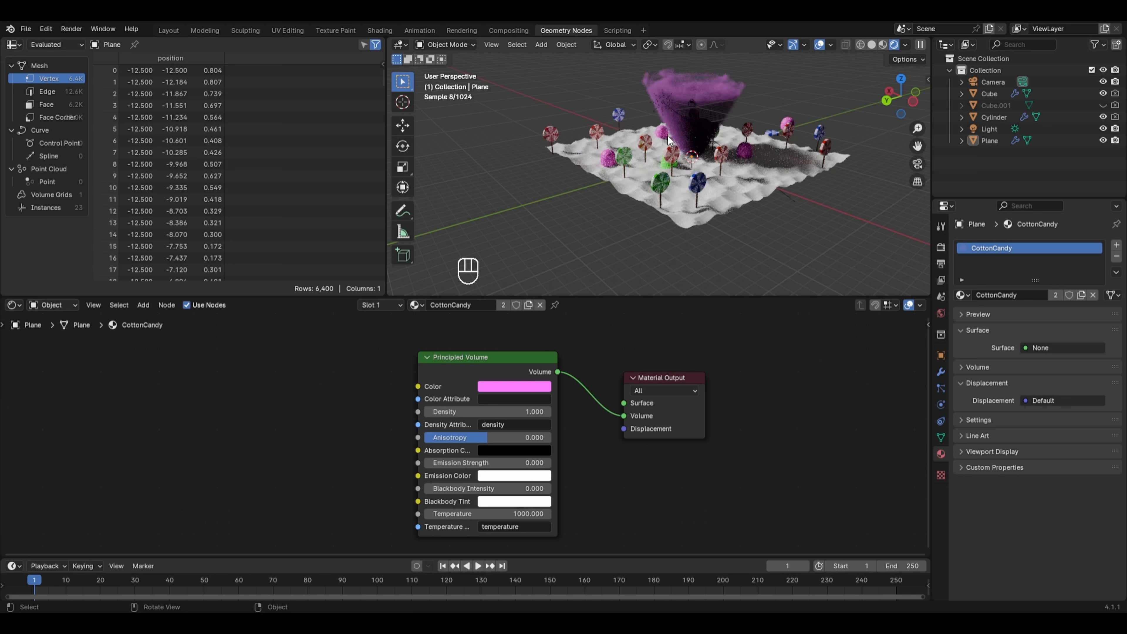
click(520, 462)
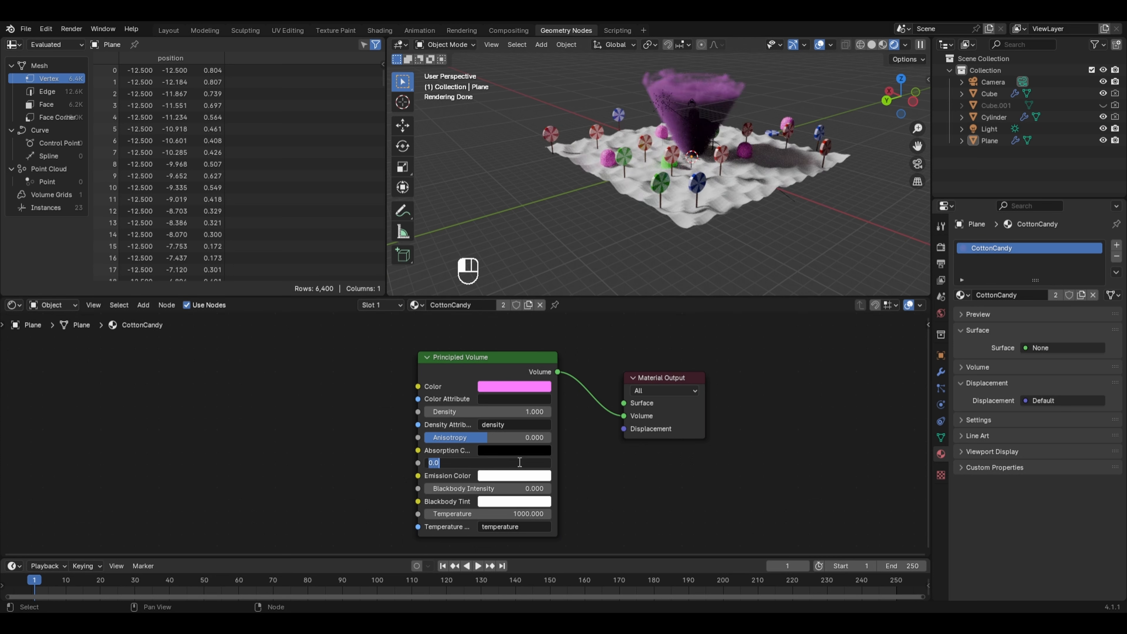
text(0.01)
key(Return)
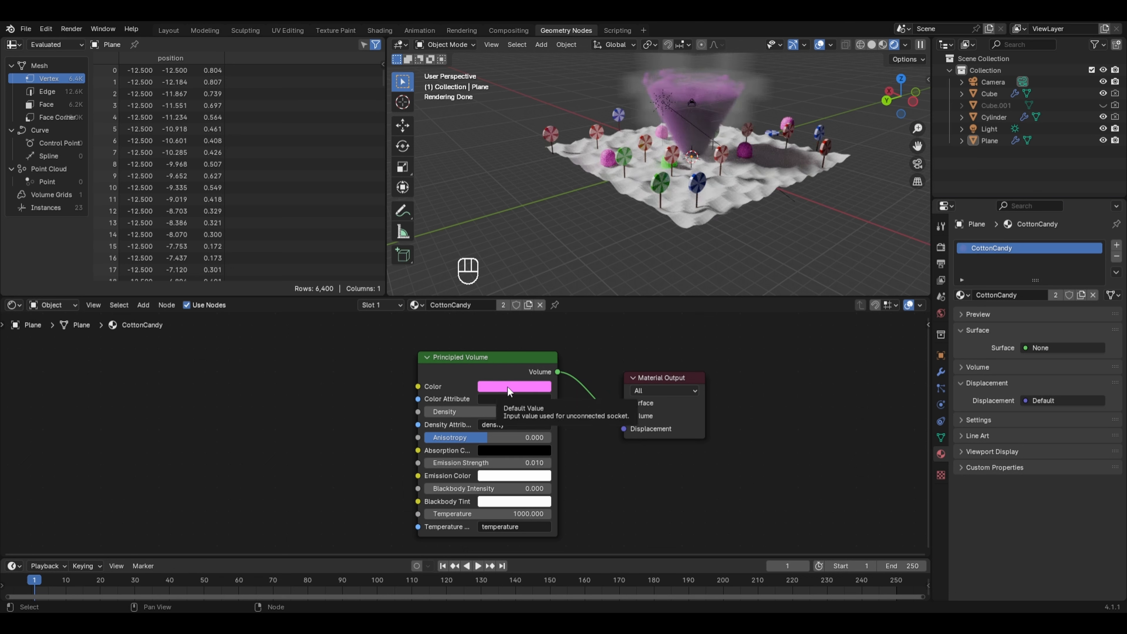
key(ctrl+c)
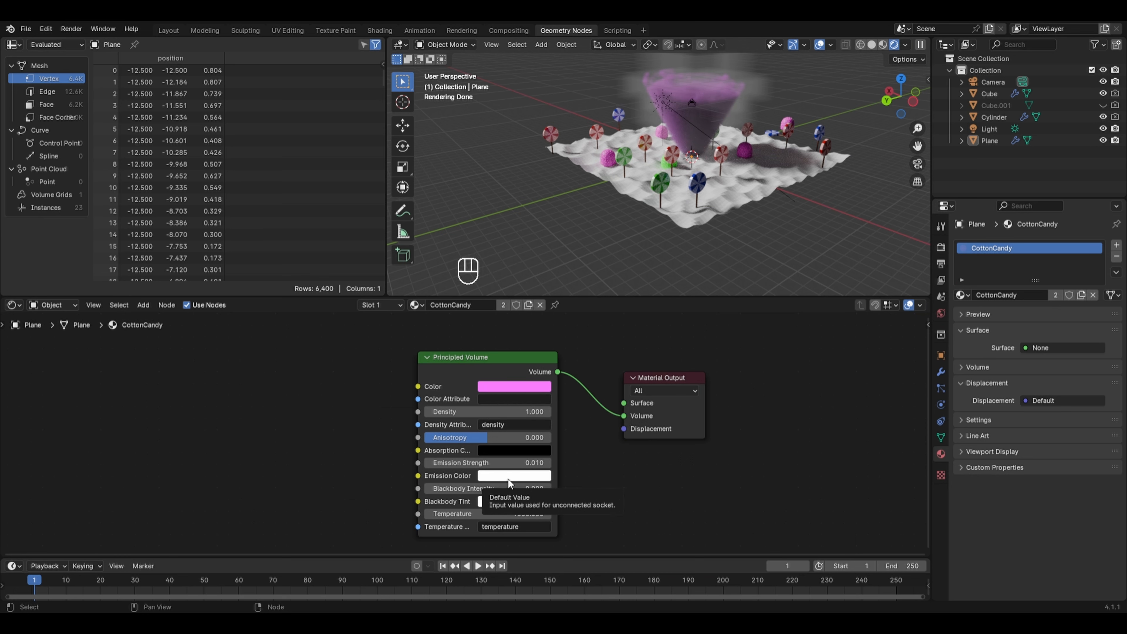
key(ctrl+v)
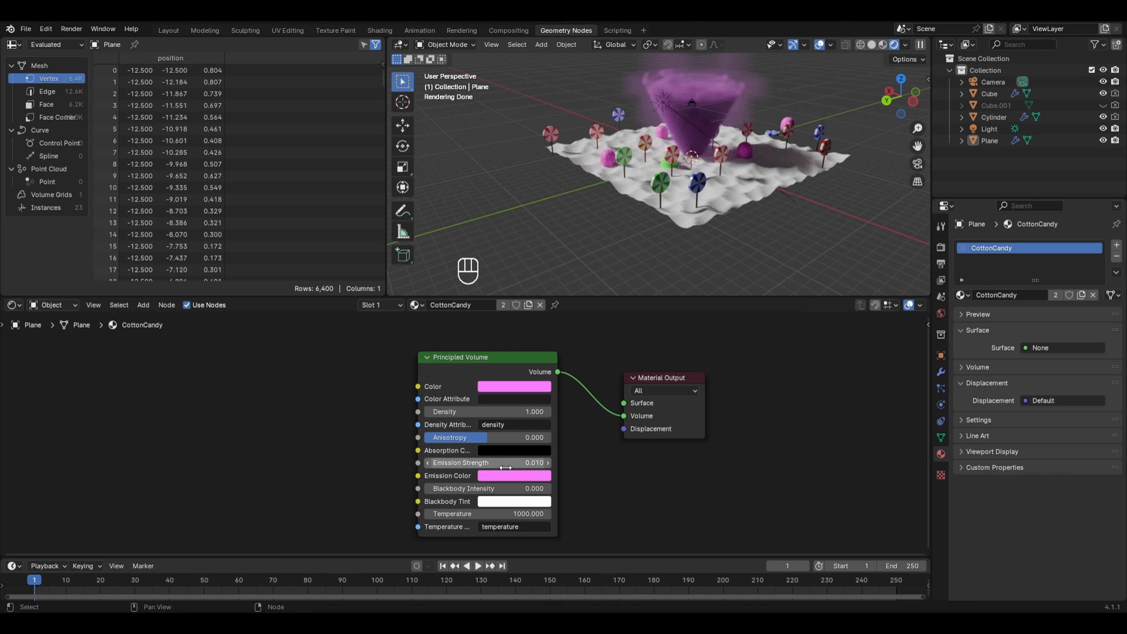
Step: Lower the Principled Volume's emission strength to 0.005
click(507, 464)
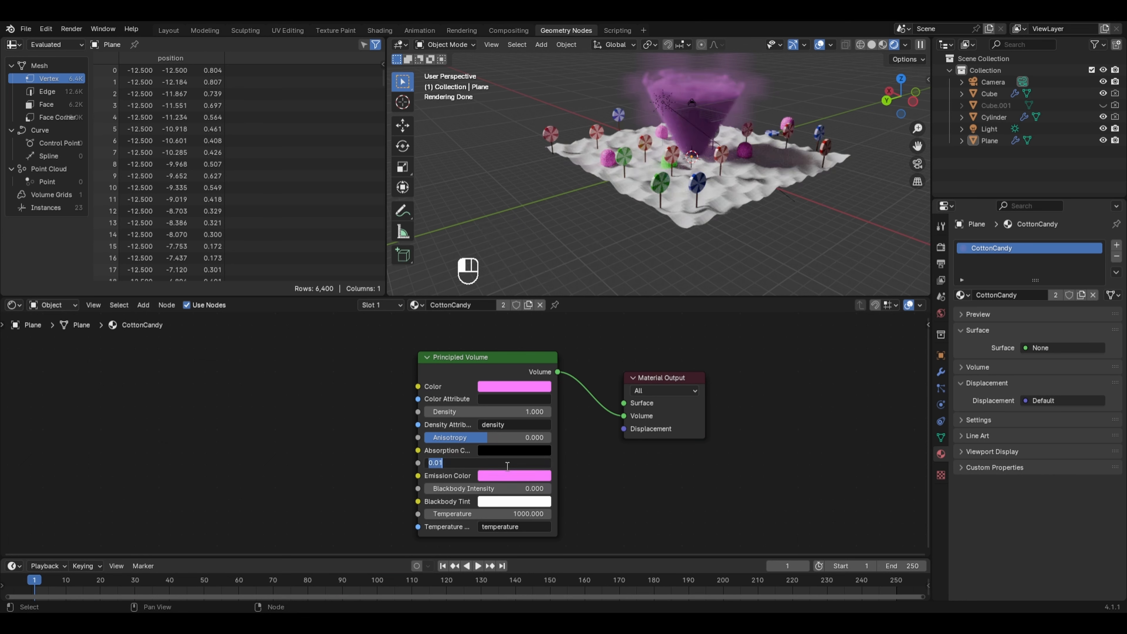
text(0.005)
key(Return)
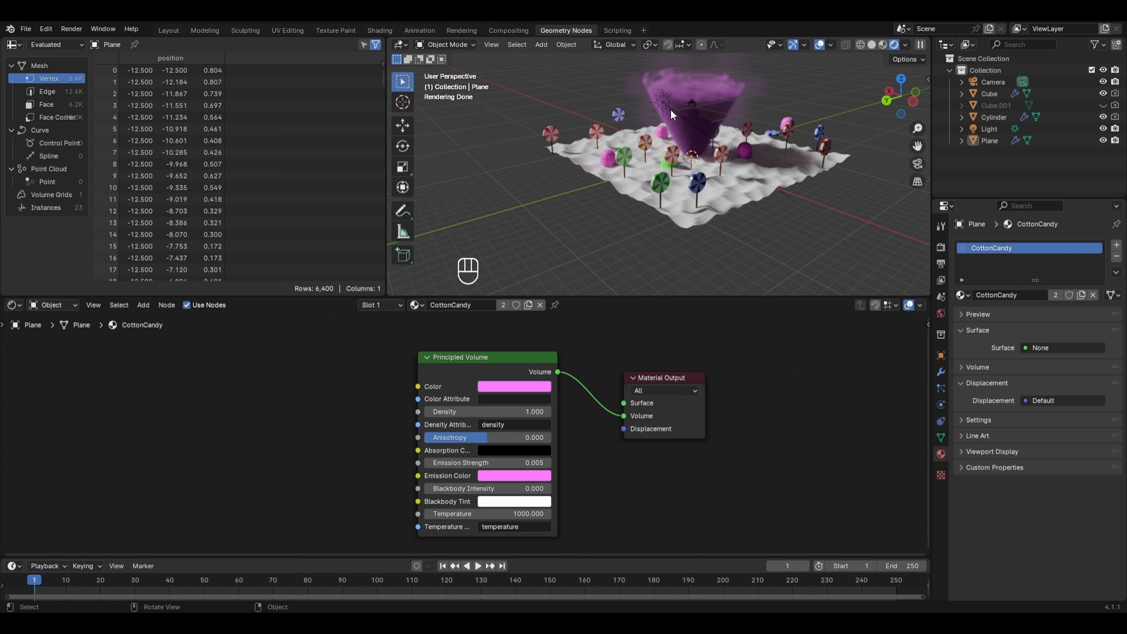
Step: Switch the node area back to the Geometry Node Editor and bring the tornado's nodes into view
click(13, 304)
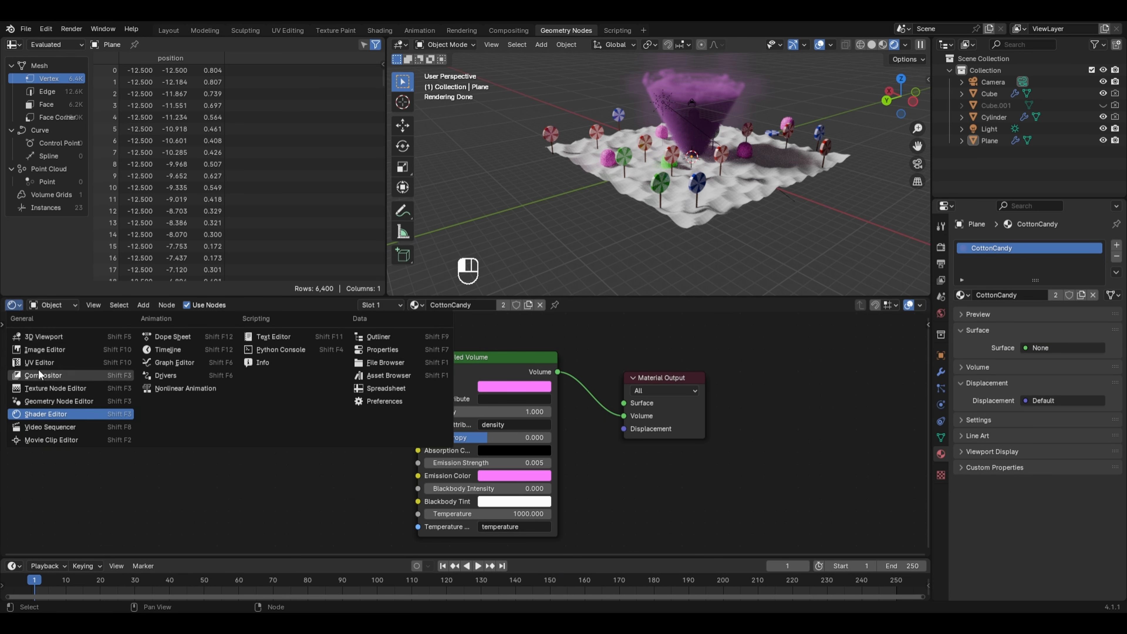
click(33, 401)
scroll(295, 438, up, 3)
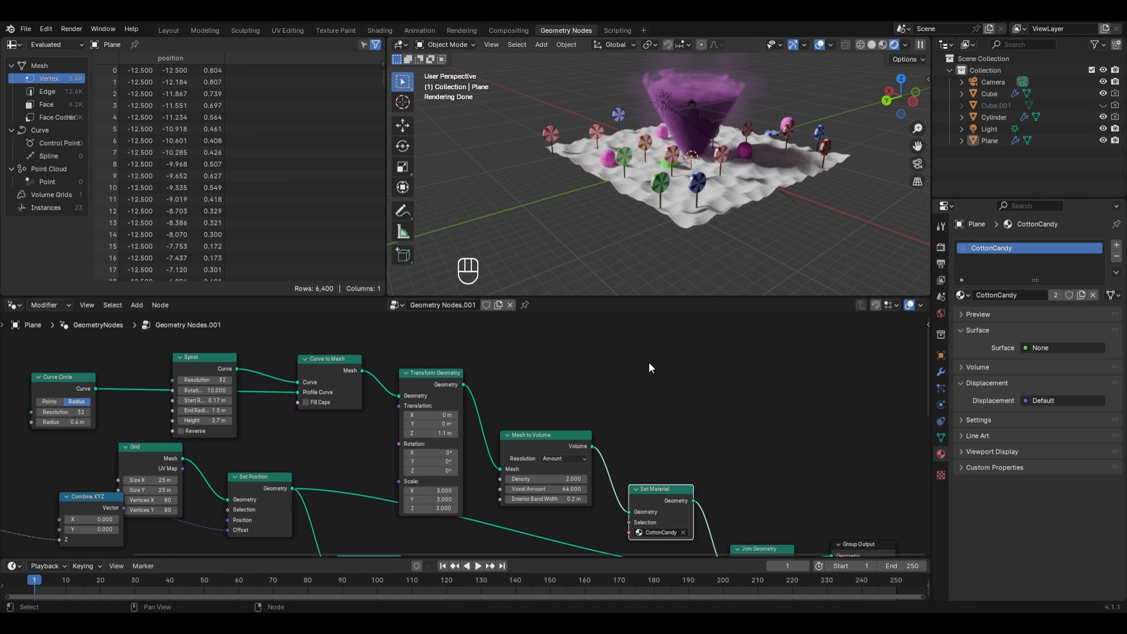
Step: Add a Distribute Points on Faces node fed by the tornado's Transform Geometry and connect its points to Join Geometry
key(shift+a)
mouse_move(636, 475)
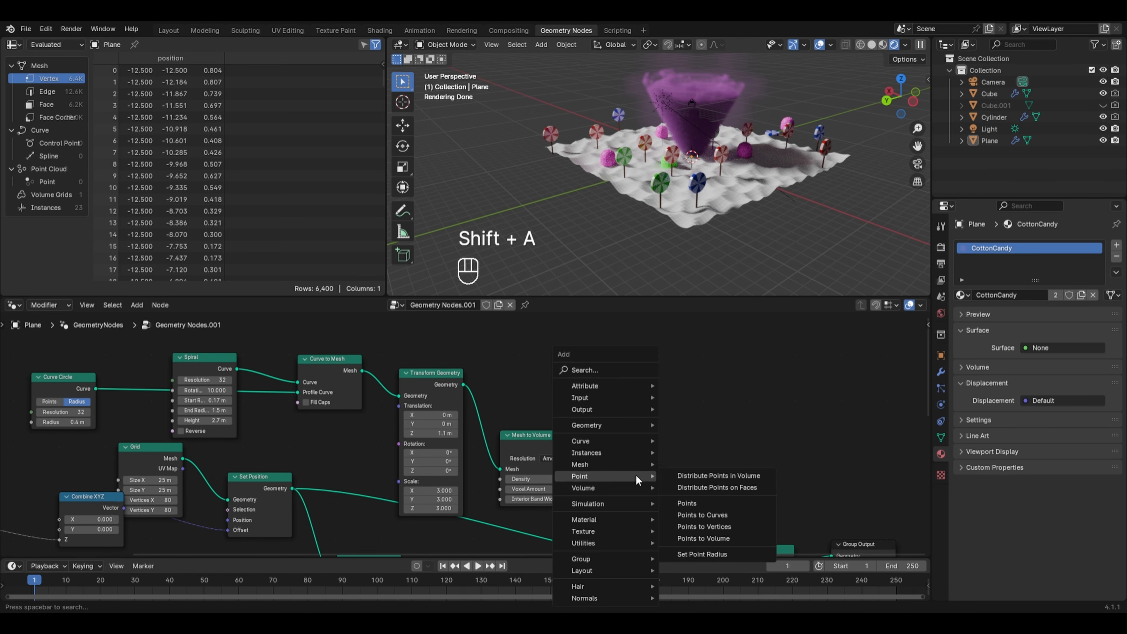
click(732, 486)
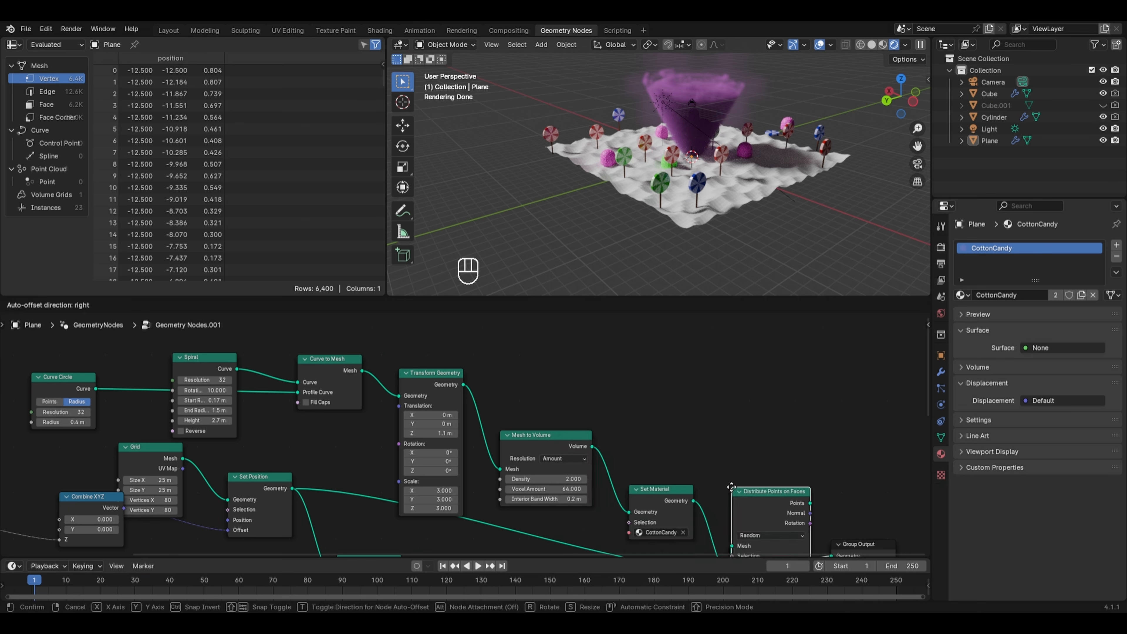
click(650, 397)
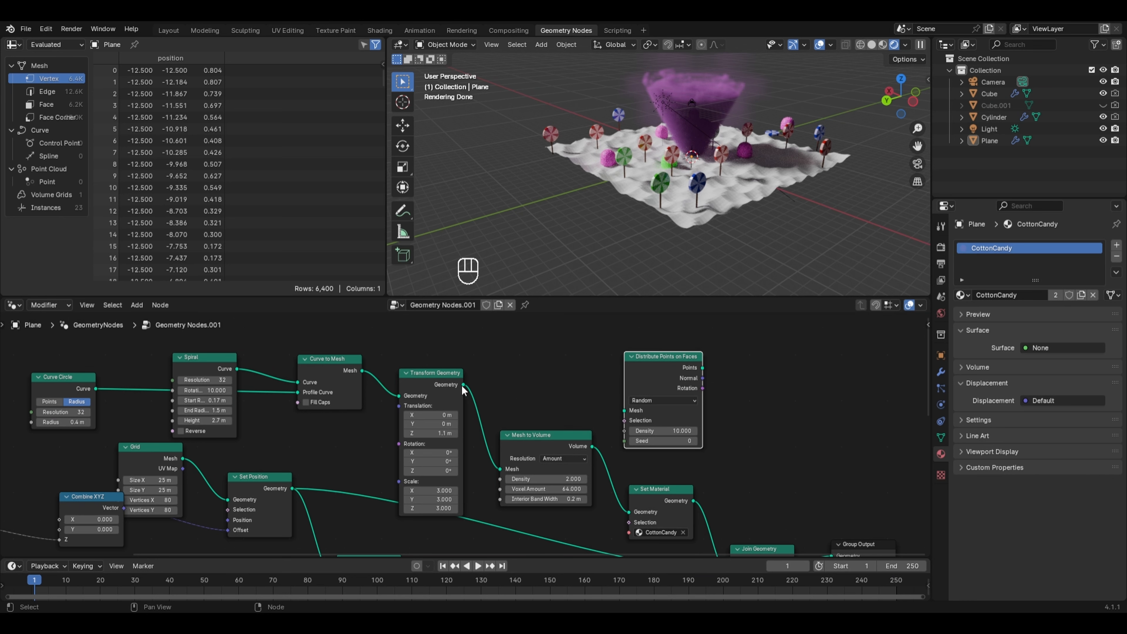
drag(464, 383, 624, 411)
scroll(815, 376, down, 1)
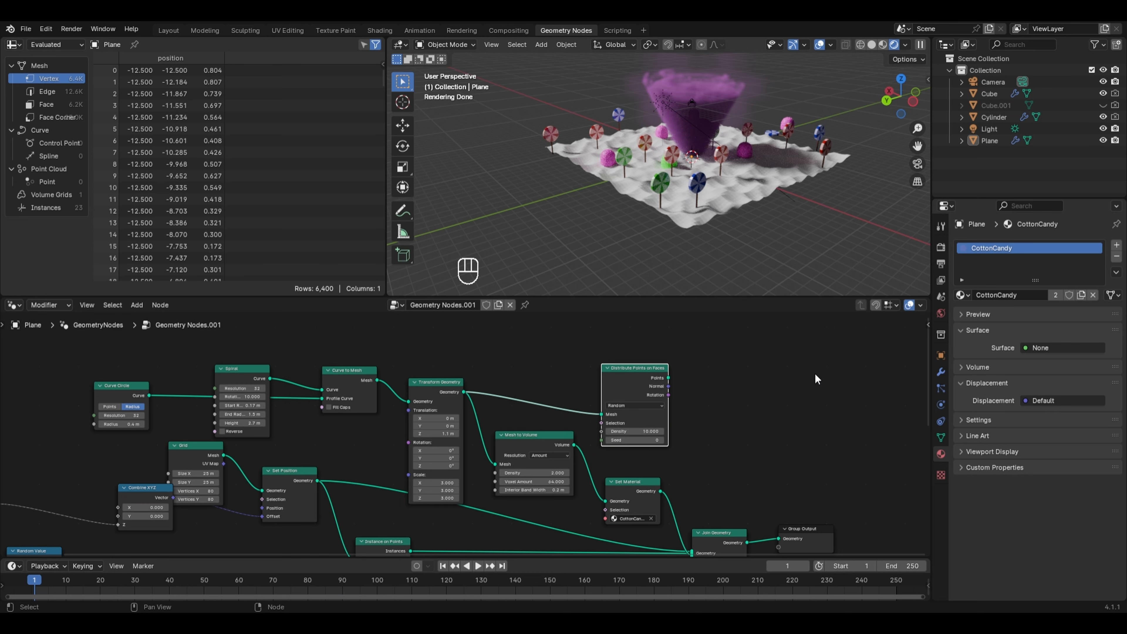
scroll(815, 374, down, 1)
drag(654, 382, 675, 495)
scroll(739, 96, up, 2)
shift+middle_drag(740, 102, 735, 134)
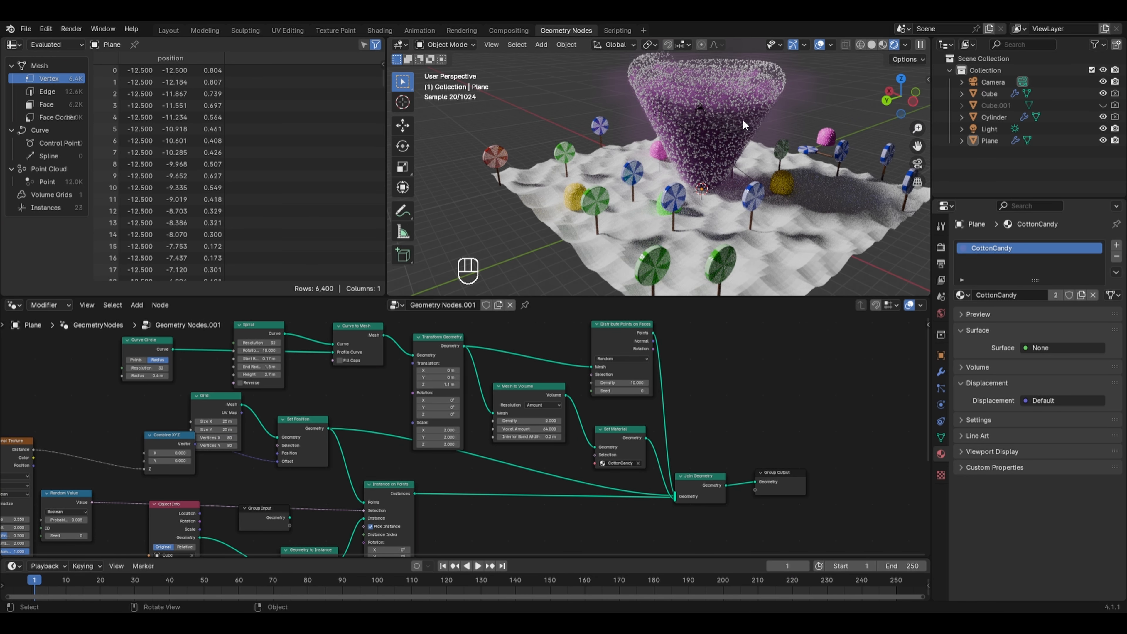
Step: Set the Distribute Points on Faces density to 1
middle_drag(732, 434, 765, 452)
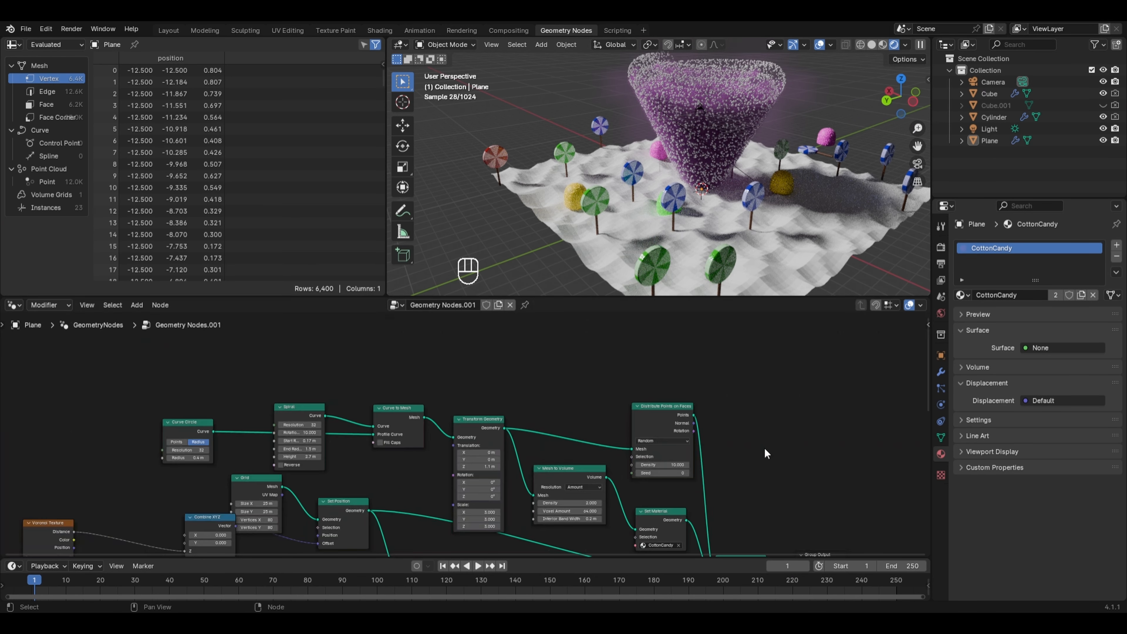
scroll(767, 449, up, 2)
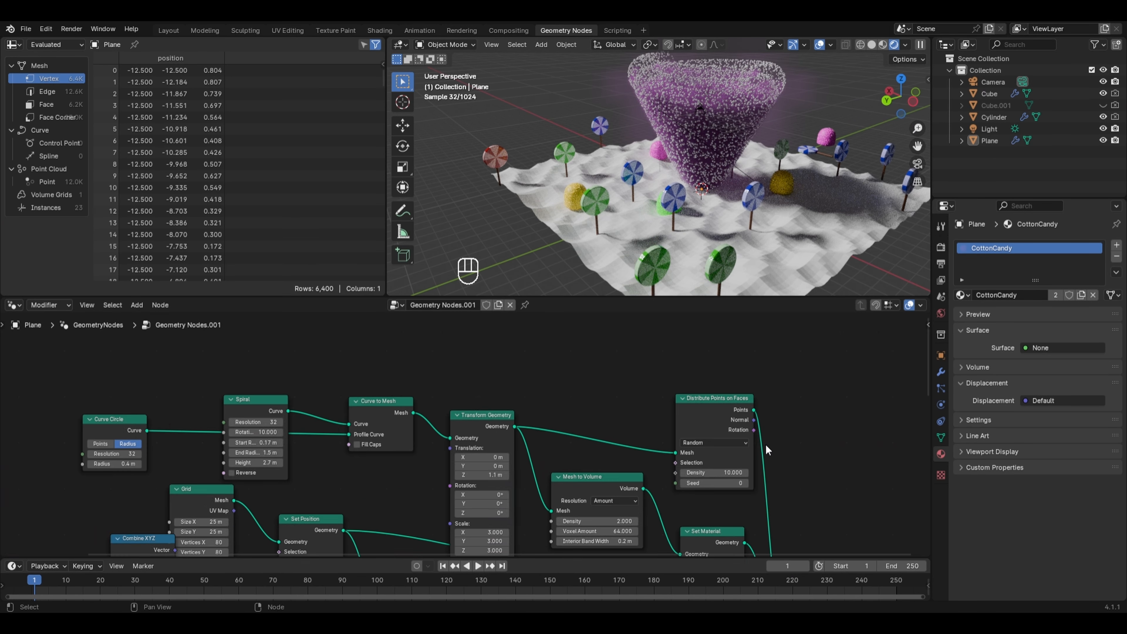
click(726, 474)
text(1)
key(Return)
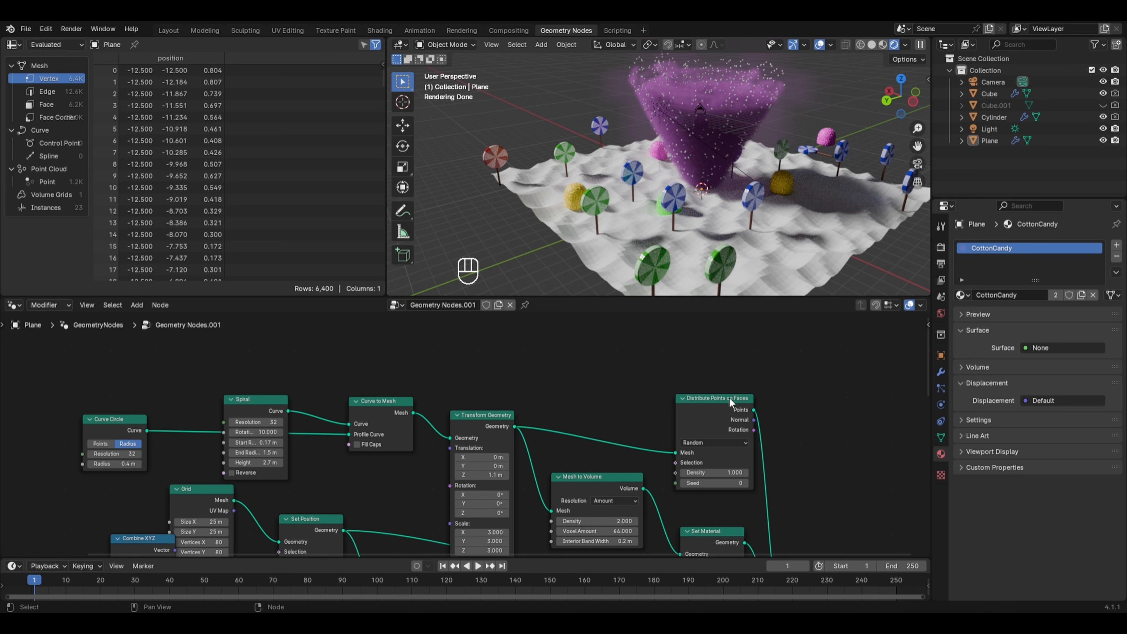
Step: Make room beside Distribute Points on Faces and insert an Instance on Points node into its link to Join Geometry
drag(729, 398, 680, 386)
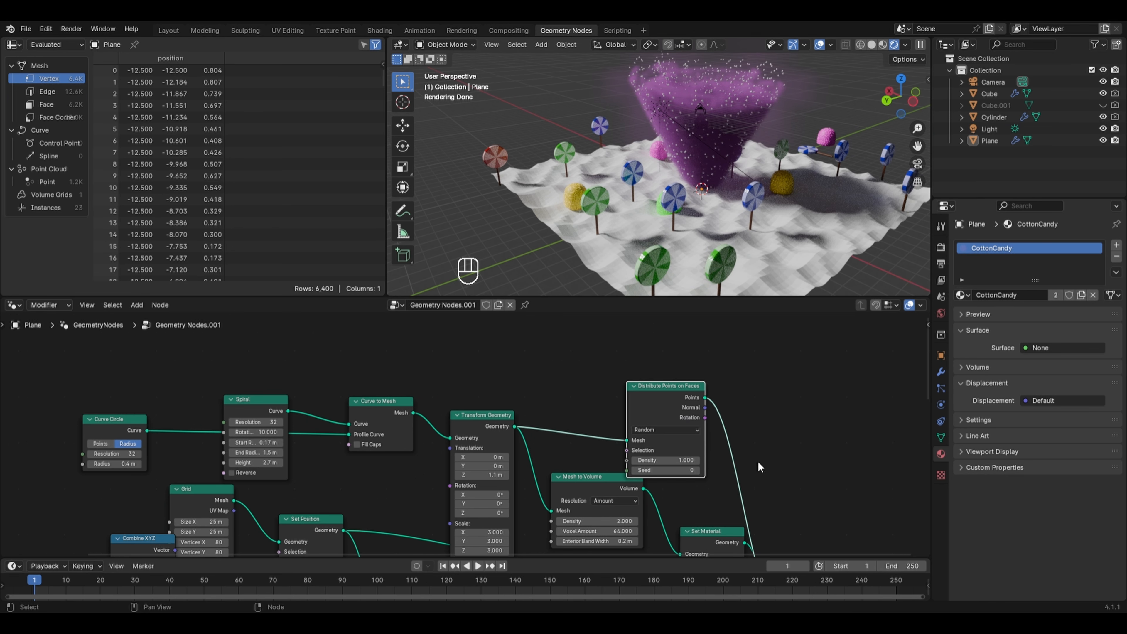
key(shift+a)
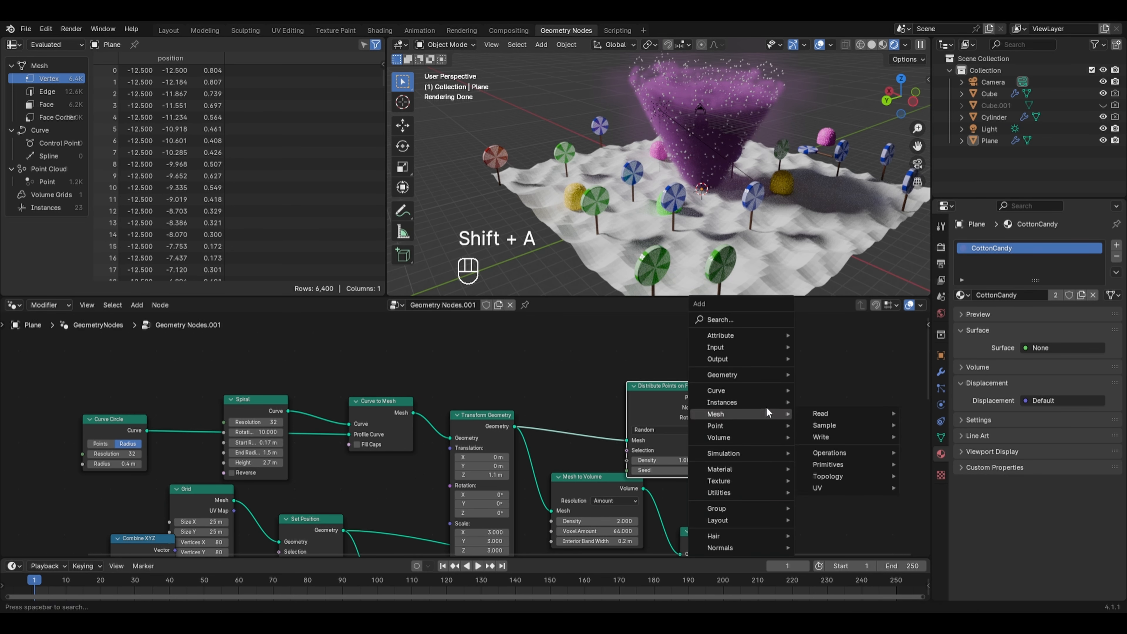
mouse_move(766, 402)
click(824, 406)
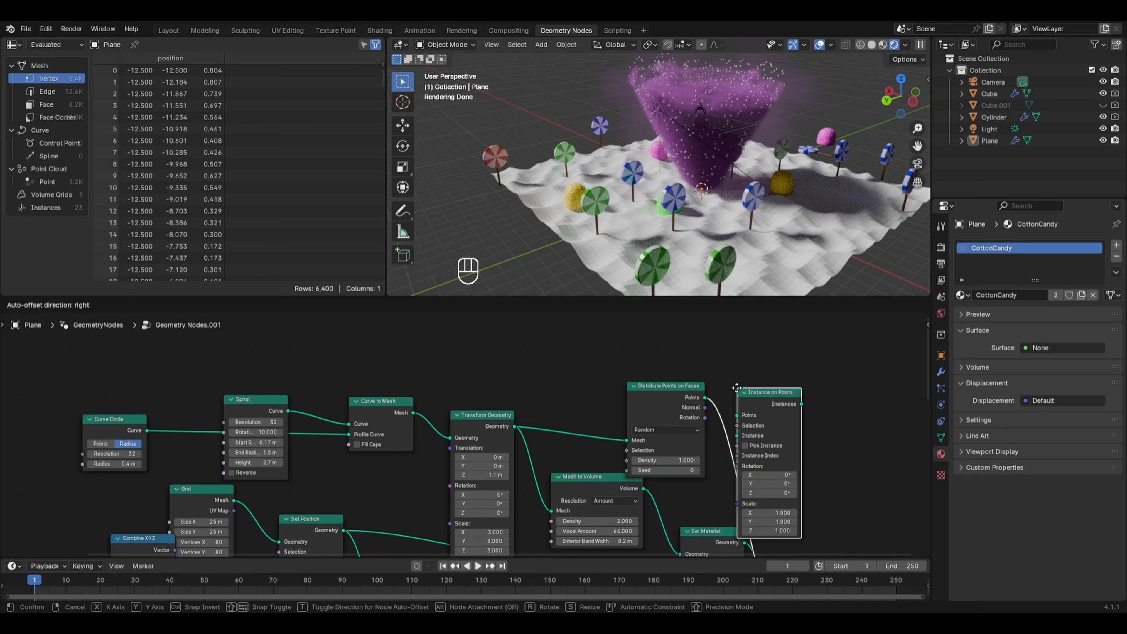
click(780, 408)
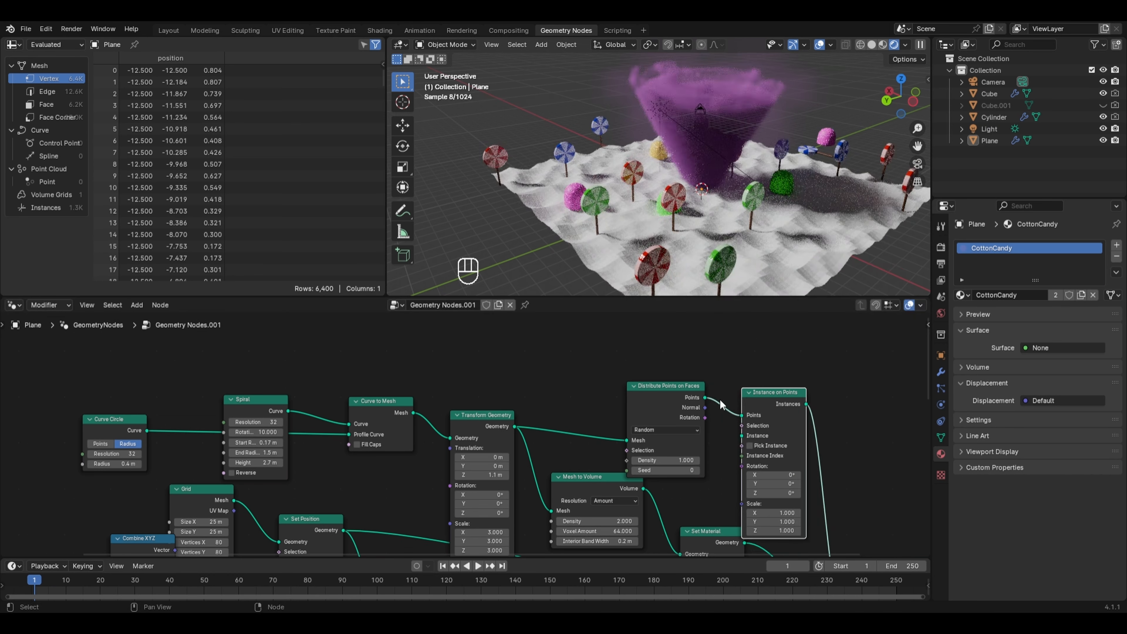
Step: Connect the Geometry to Instance output to the Instance input of the tornado's new Instance on Points node
scroll(654, 444, down, 4)
middle_drag(588, 481, 585, 408)
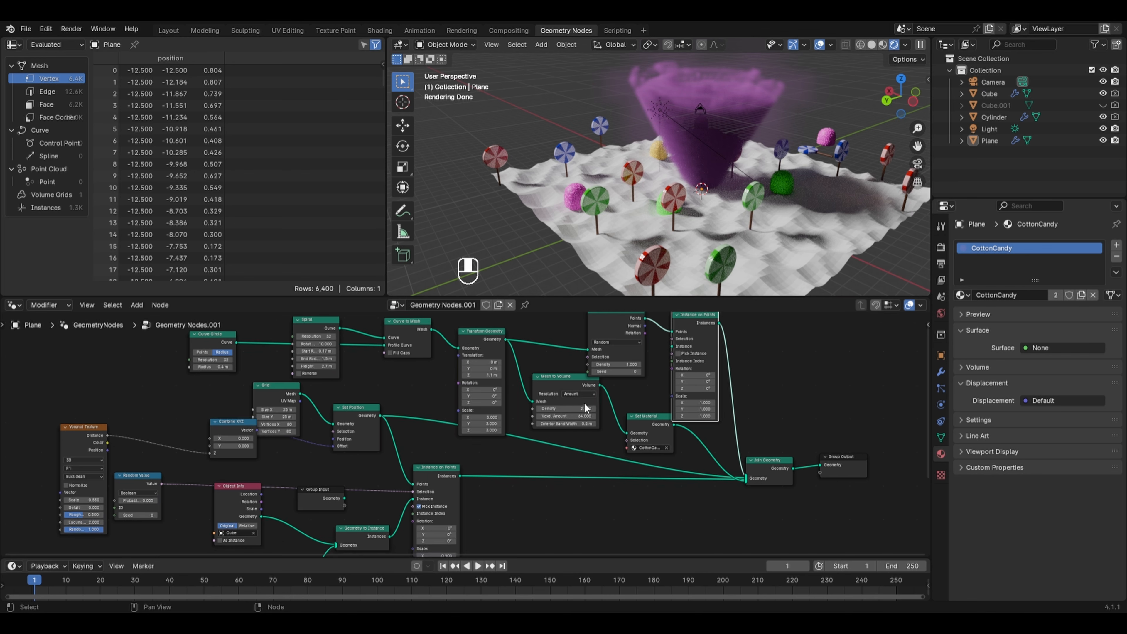
scroll(372, 529, up, 2)
middle_drag(396, 501, 423, 433)
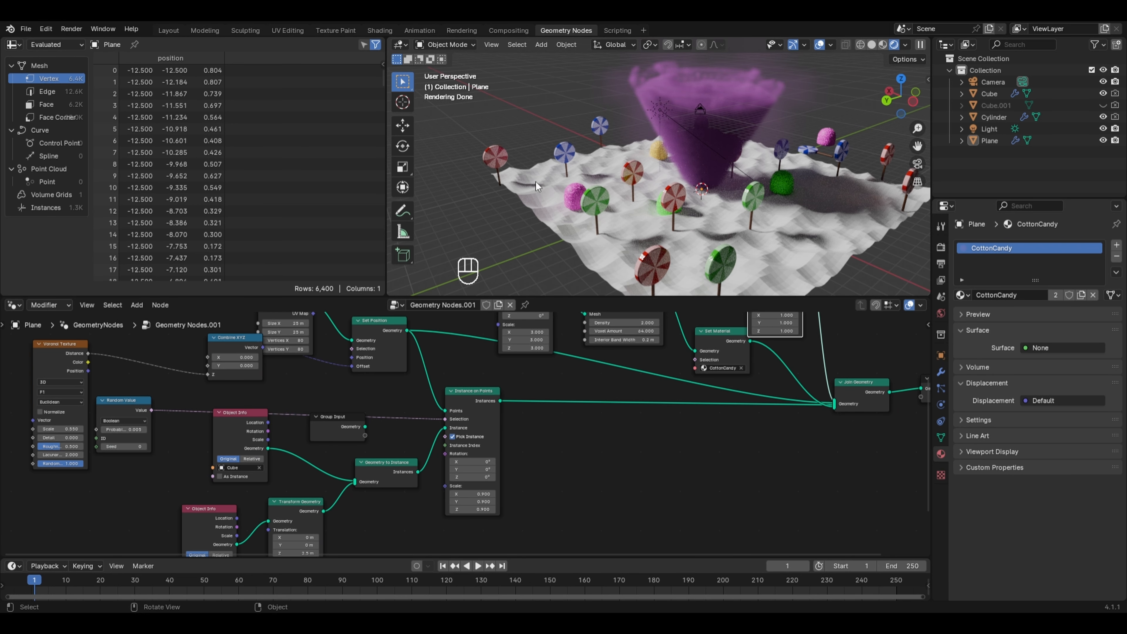
scroll(650, 386, down, 2)
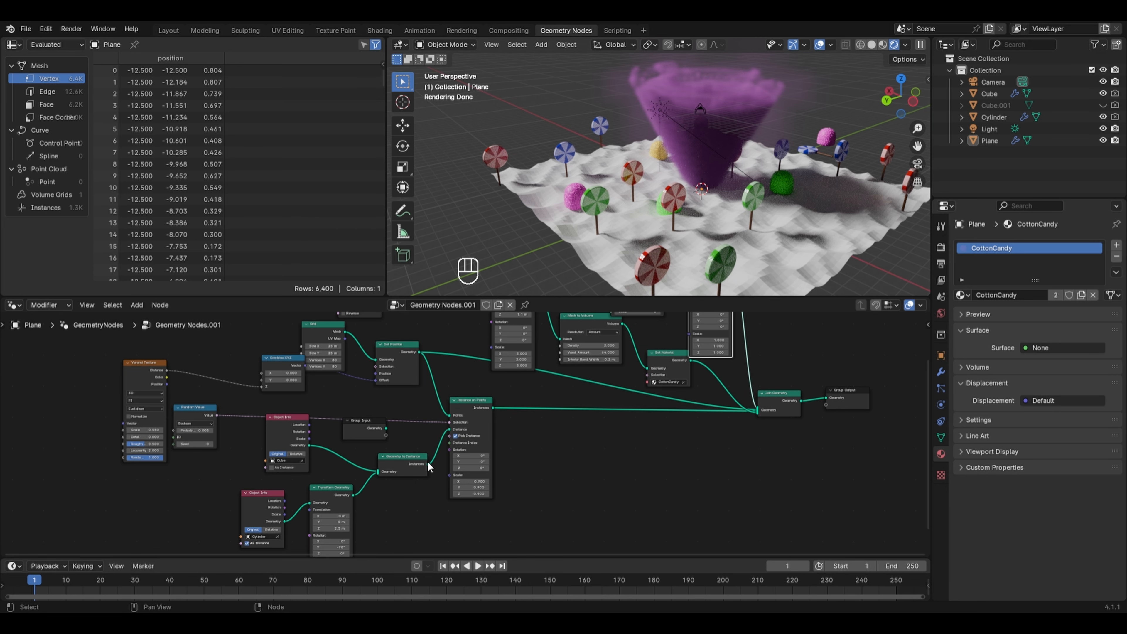
drag(429, 465, 688, 346)
scroll(700, 370, up, 1)
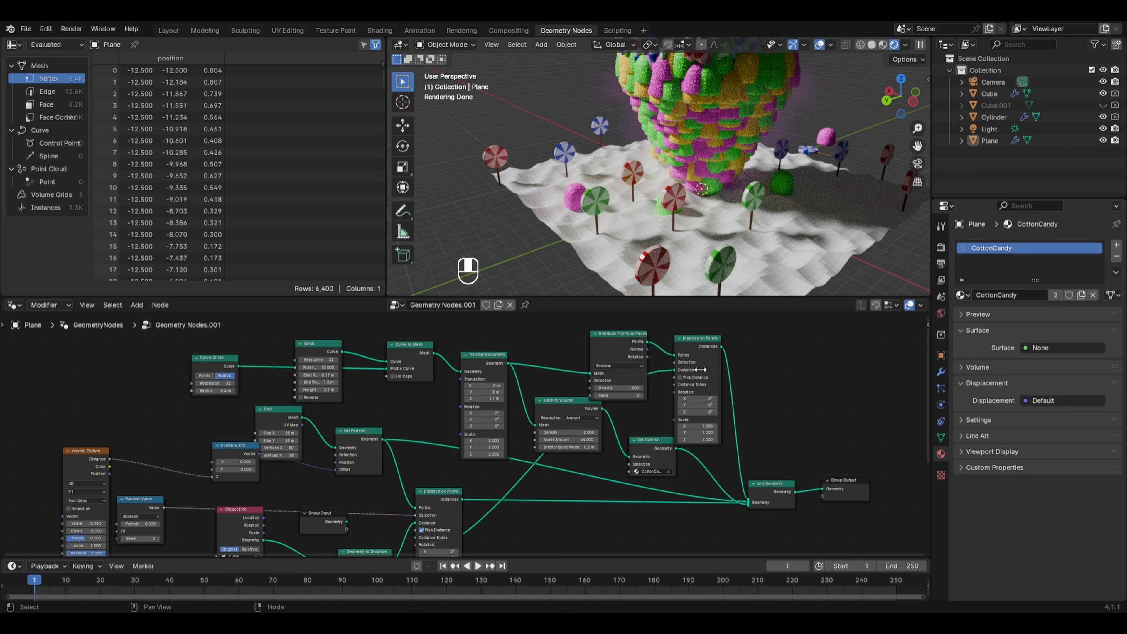
Step: Lower the density of the tornado's Distribute Points on Faces node to 0.01
double_click(616, 387)
text(0.01)
key(Return)
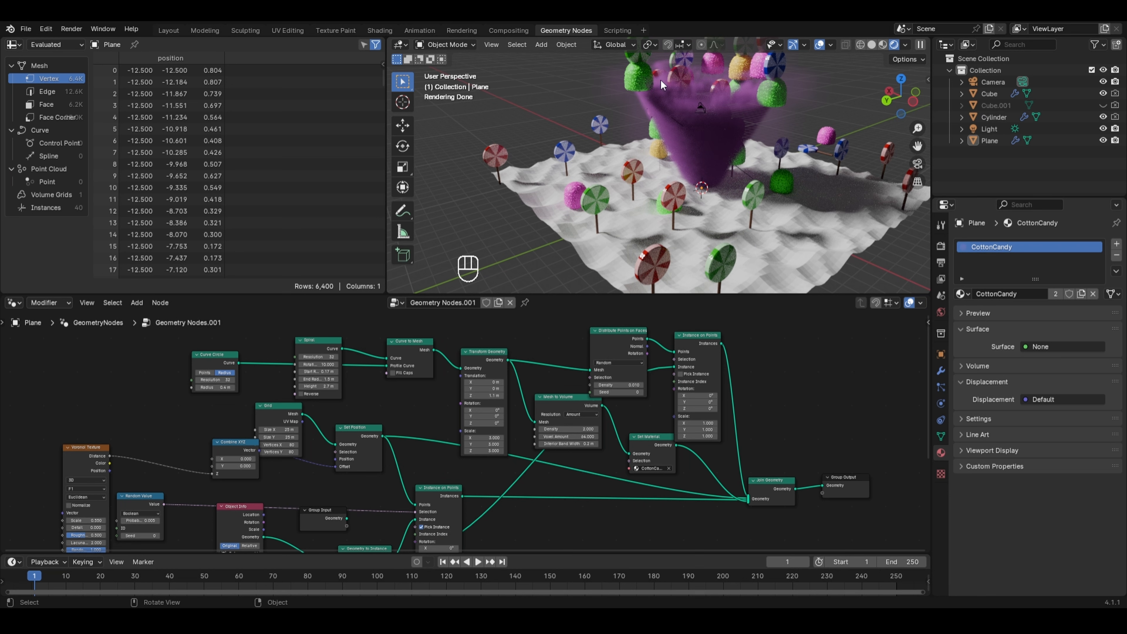
Step: Duplicate the Boolean Random Value node, place the copy above the tornado's Distribute Points on Faces, and connect it to the tornado's Instance on Points selection
scroll(688, 364, up, 1)
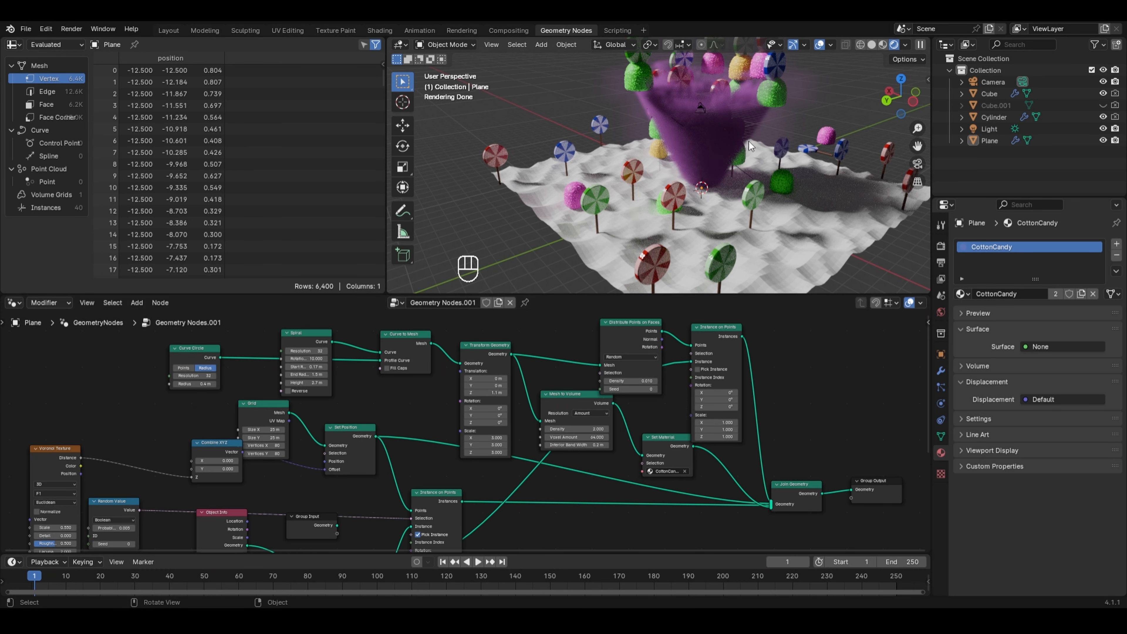
middle_drag(372, 470, 551, 355)
click(295, 388)
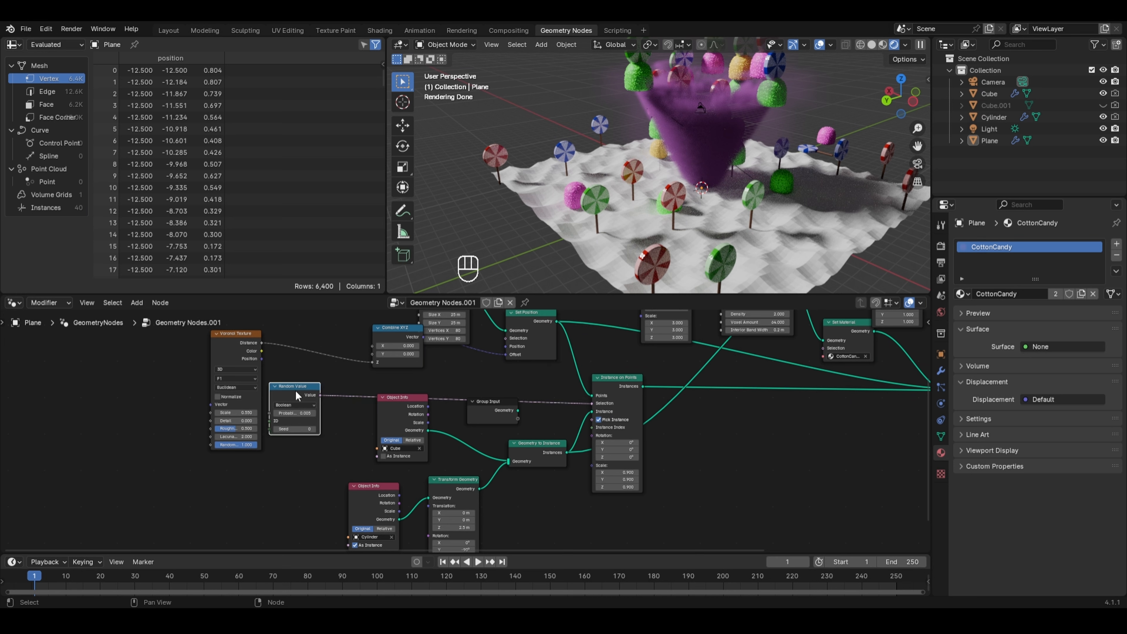
drag(295, 387, 322, 367)
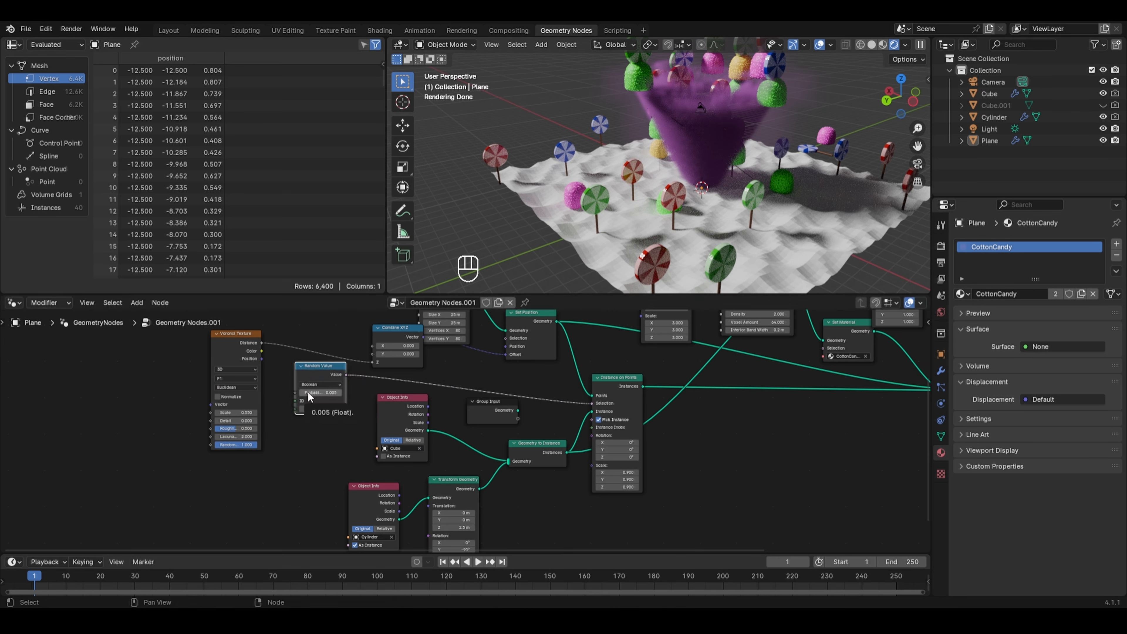
key(shift)
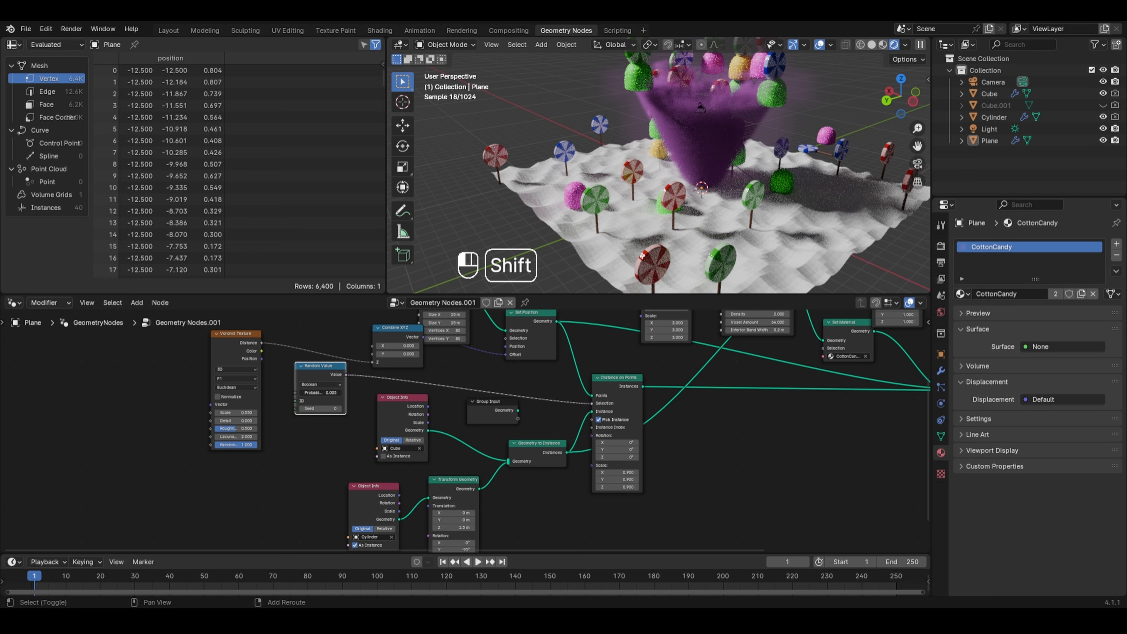
mouse_move(321, 393)
shift+mouse_down()
mouse_move(338, 393)
mouse_move(300, 393)
shift+mouse_up()
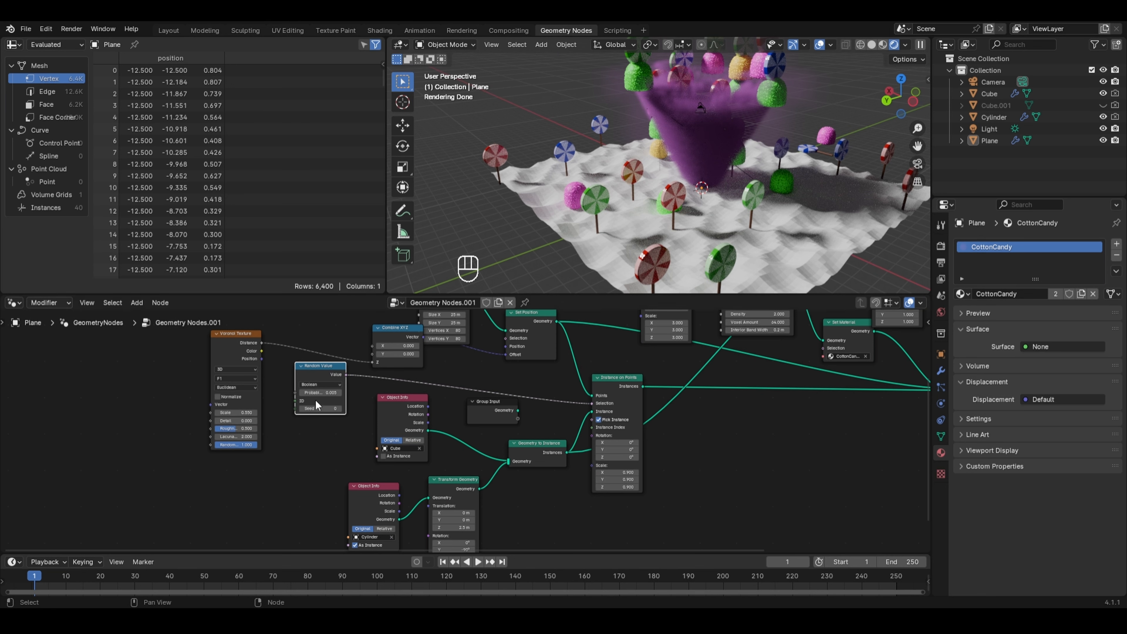
mouse_move(318, 402)
key(shift+d)
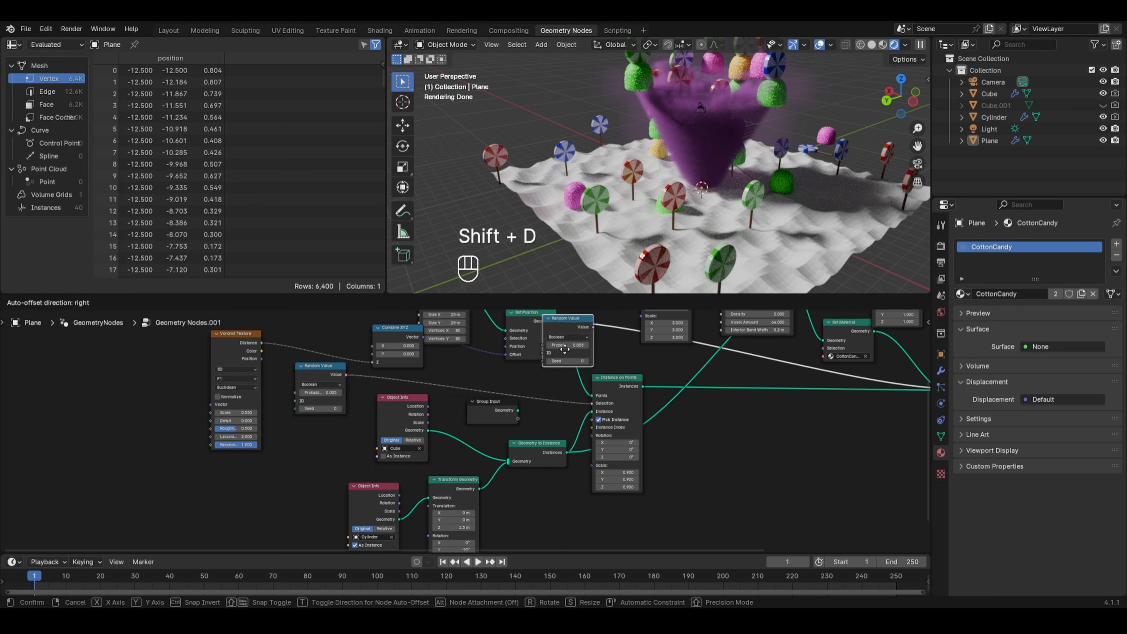
click(815, 363)
drag(846, 340, 865, 424)
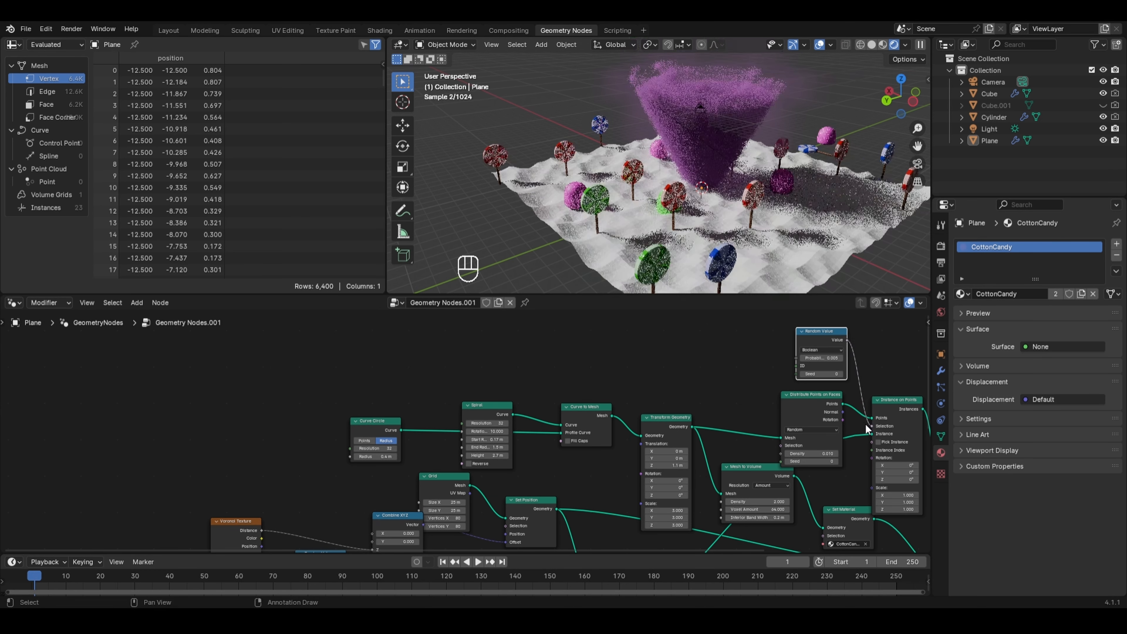
Step: Set the tornado's point distribution density to 10 and the duplicated Random Value's probability to 0.002
scroll(622, 400, up, 3)
middle_drag(621, 401, 400, 388)
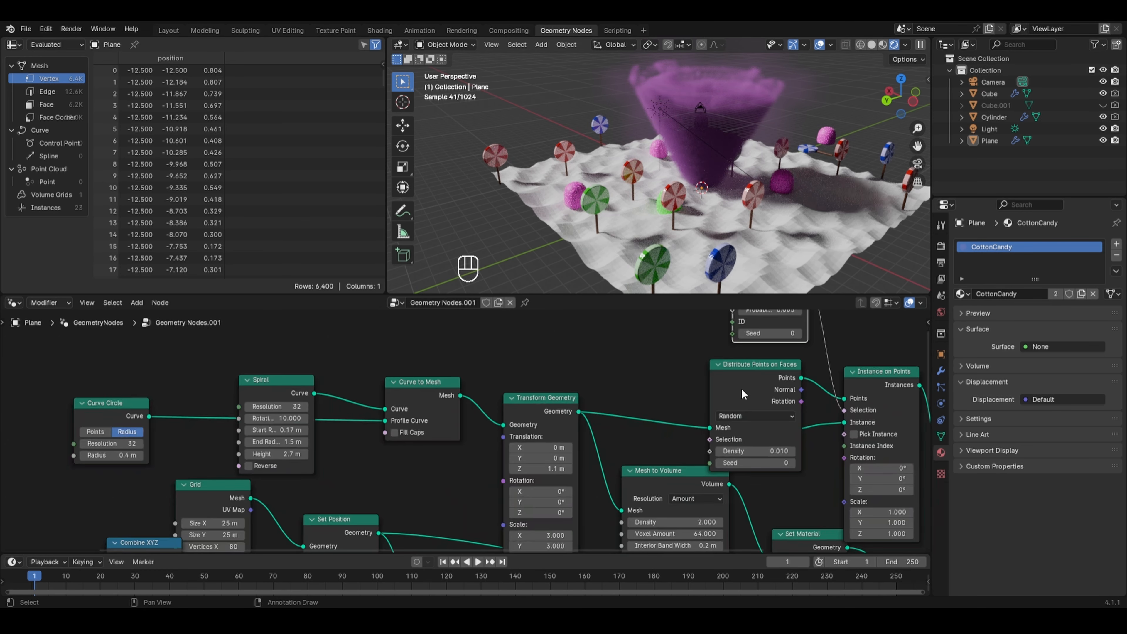
double_click(747, 450)
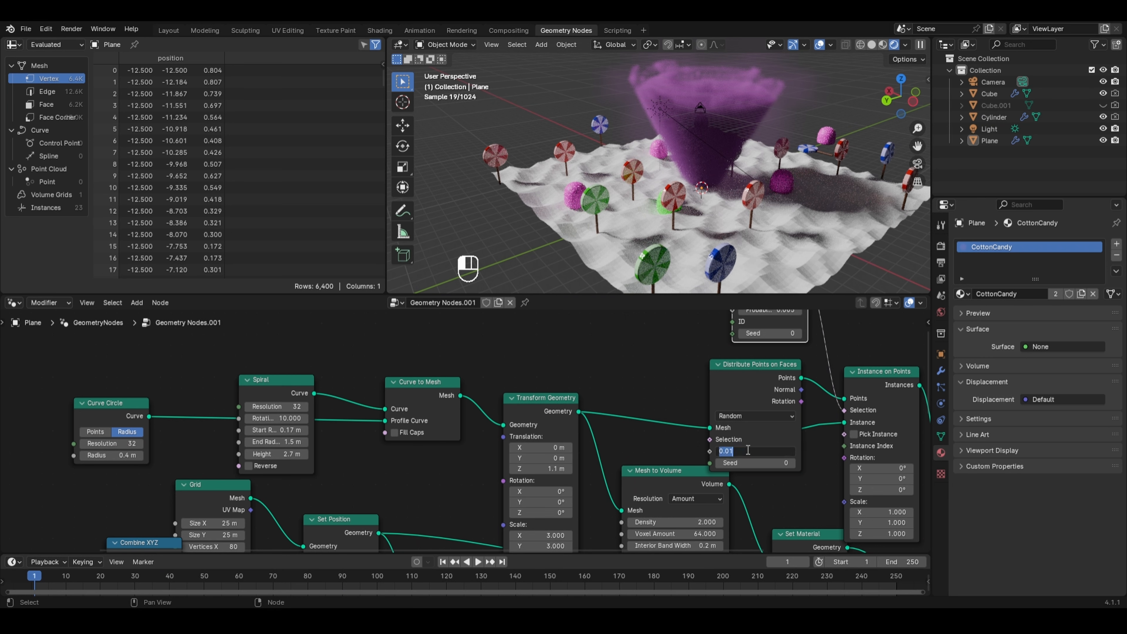
text(10)
key(Return)
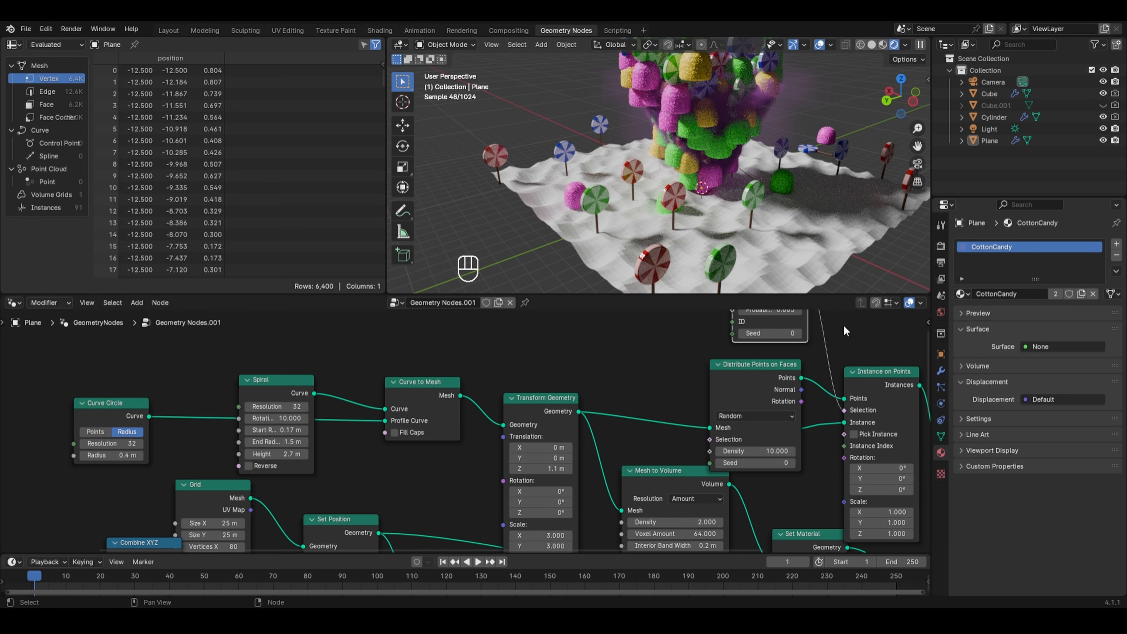
shift+middle_drag(843, 325, 790, 399)
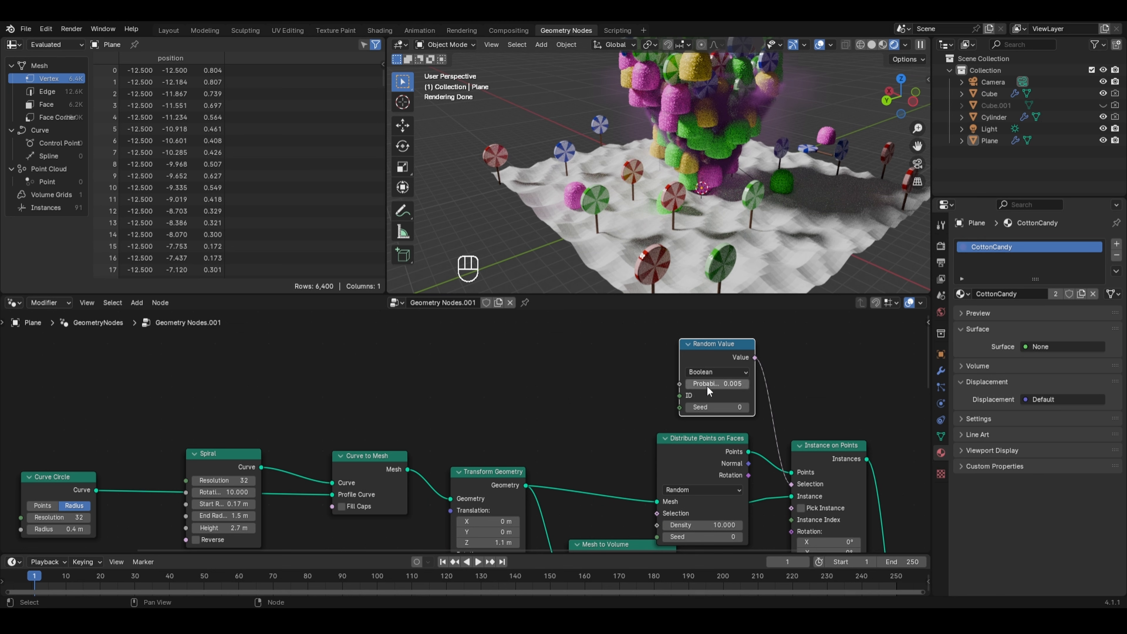
click(706, 384)
text(0.002)
key(Return)
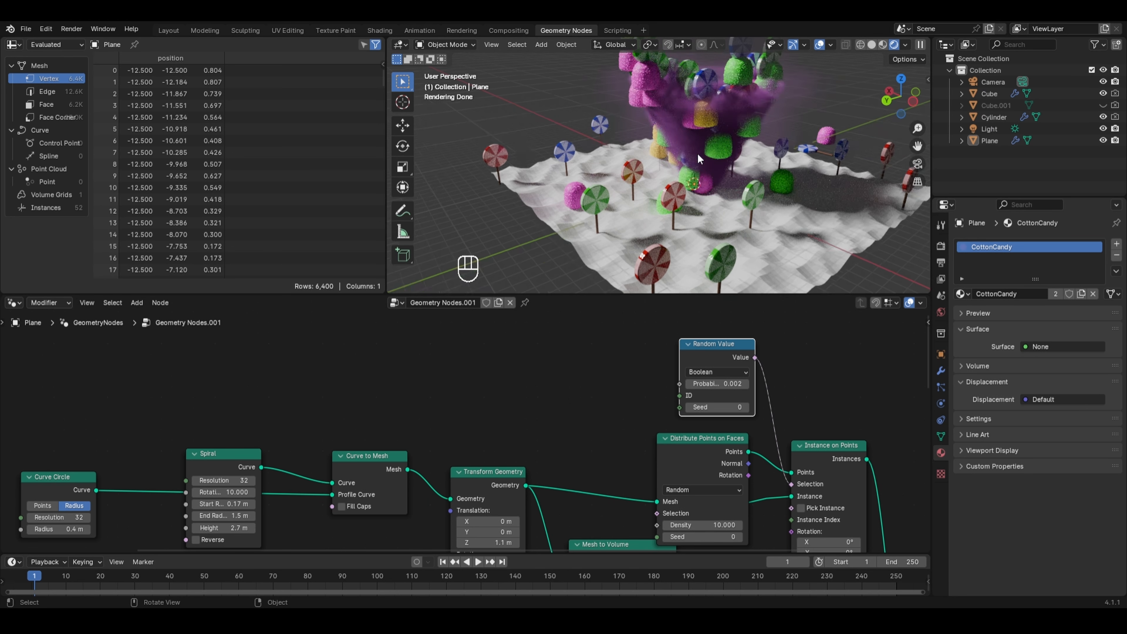
Step: Set the tornado's point distribution density to 5 and its Random Value probability to 0.004
scroll(698, 153, down, 2)
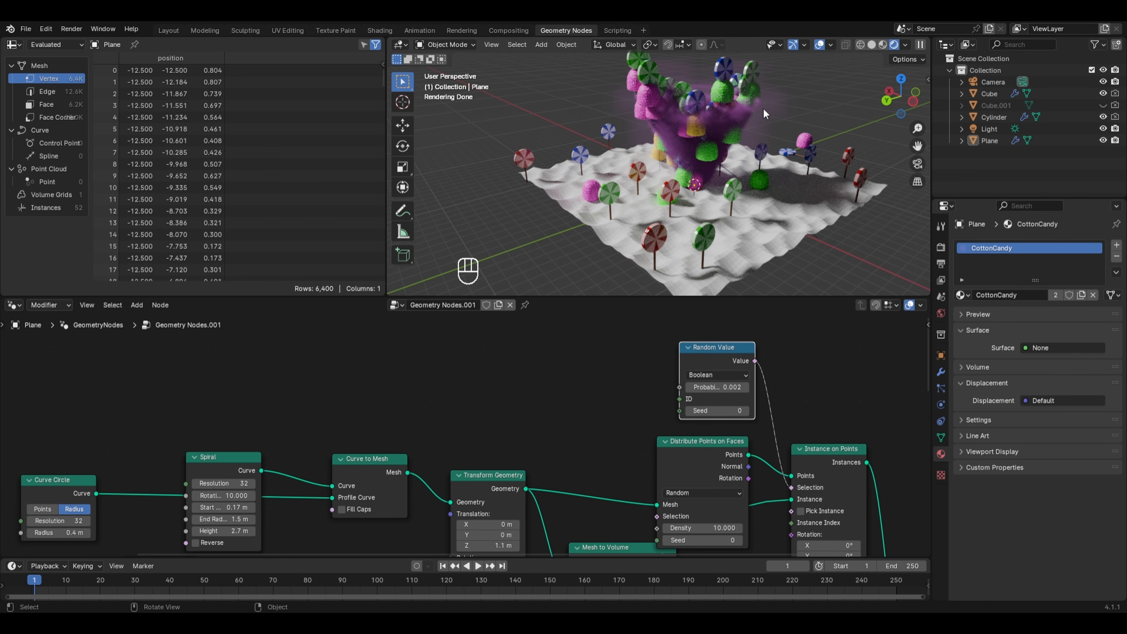
click(715, 527)
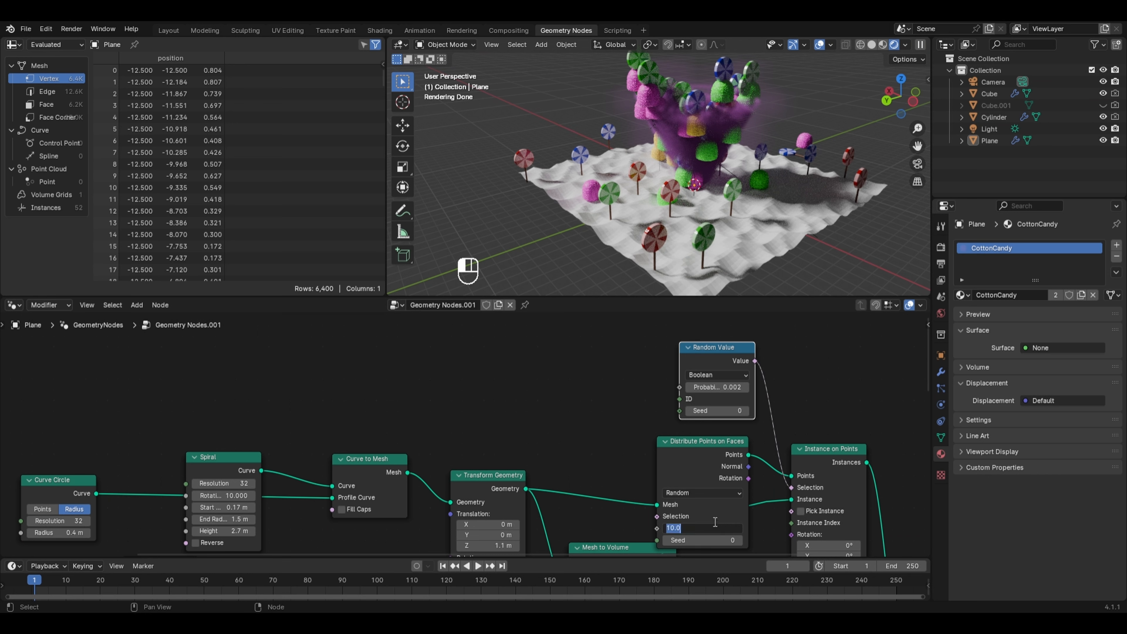
text(5)
key(Return)
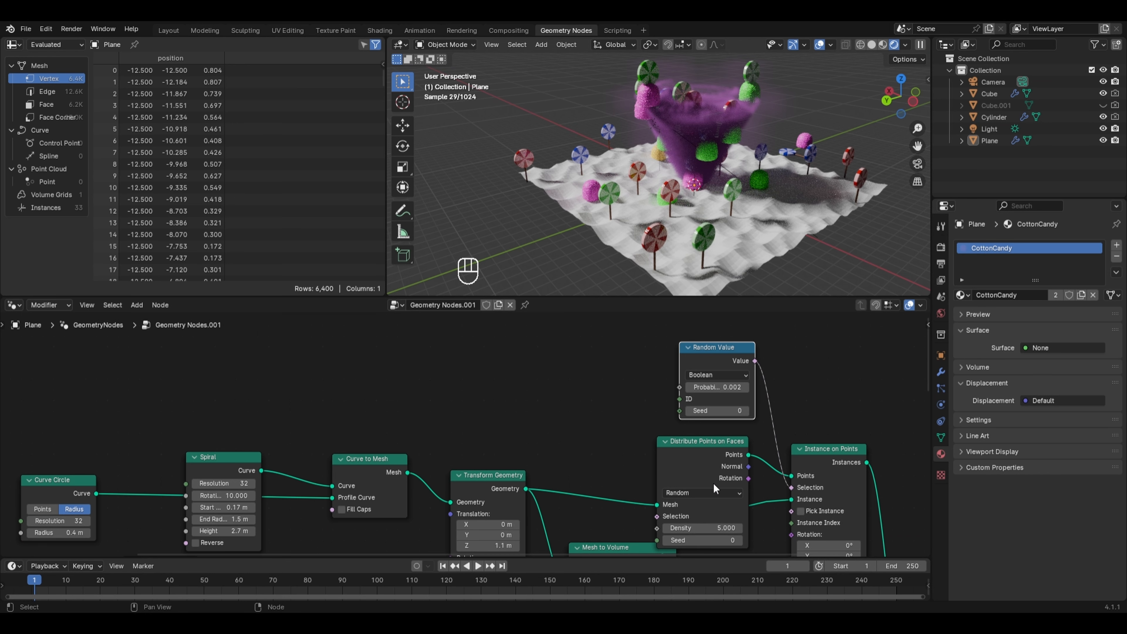
click(711, 387)
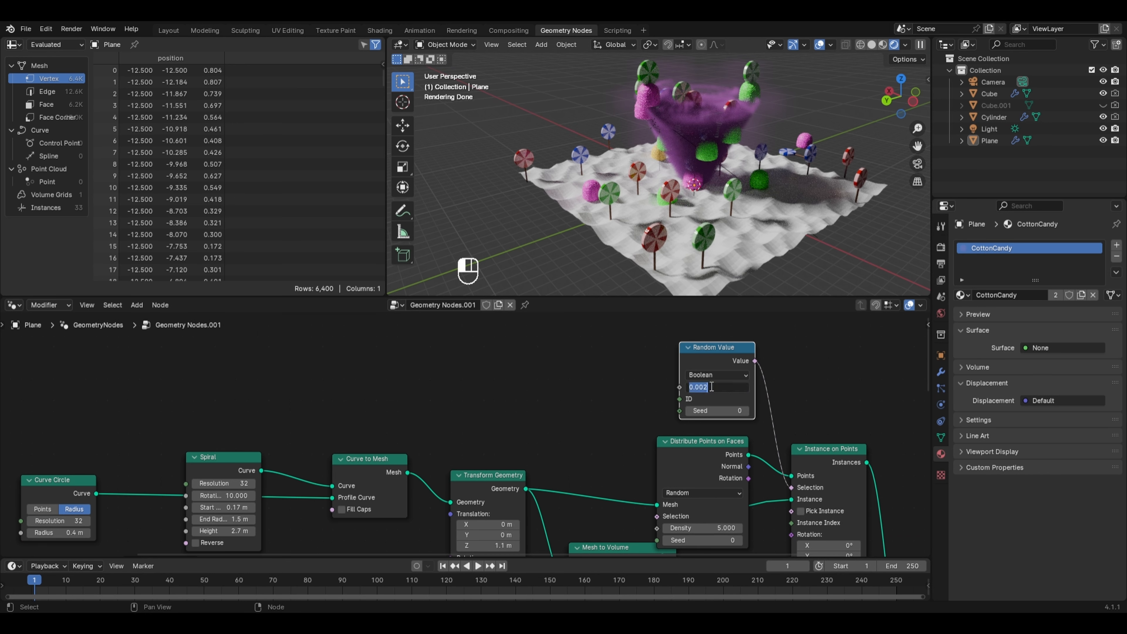
text(.00)
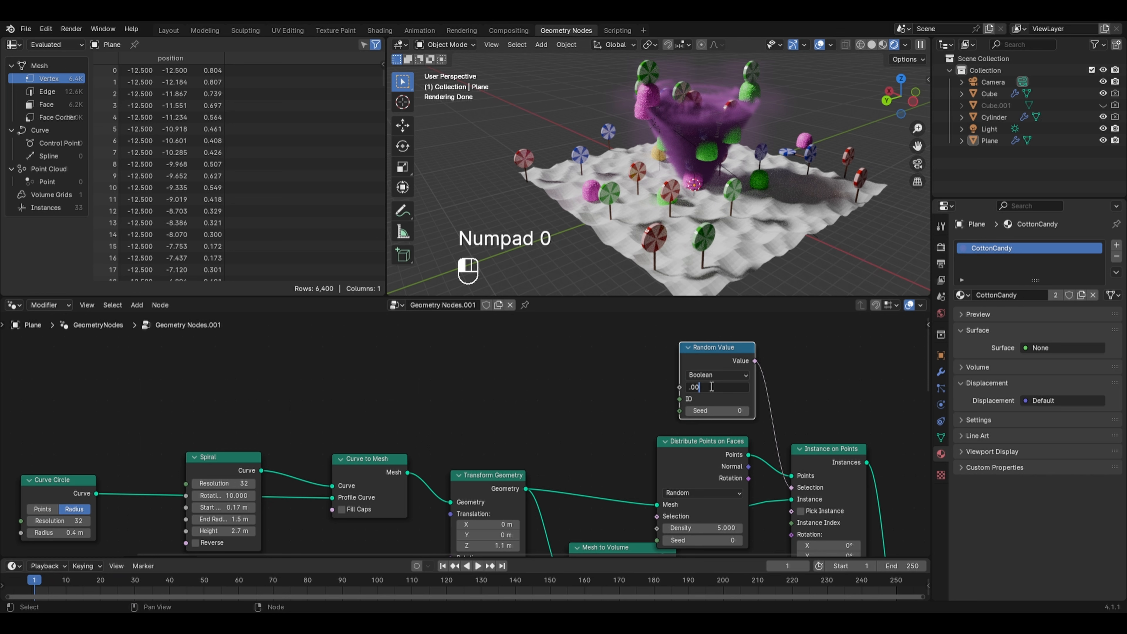
text(4)
key(Return)
scroll(752, 226, down, 2)
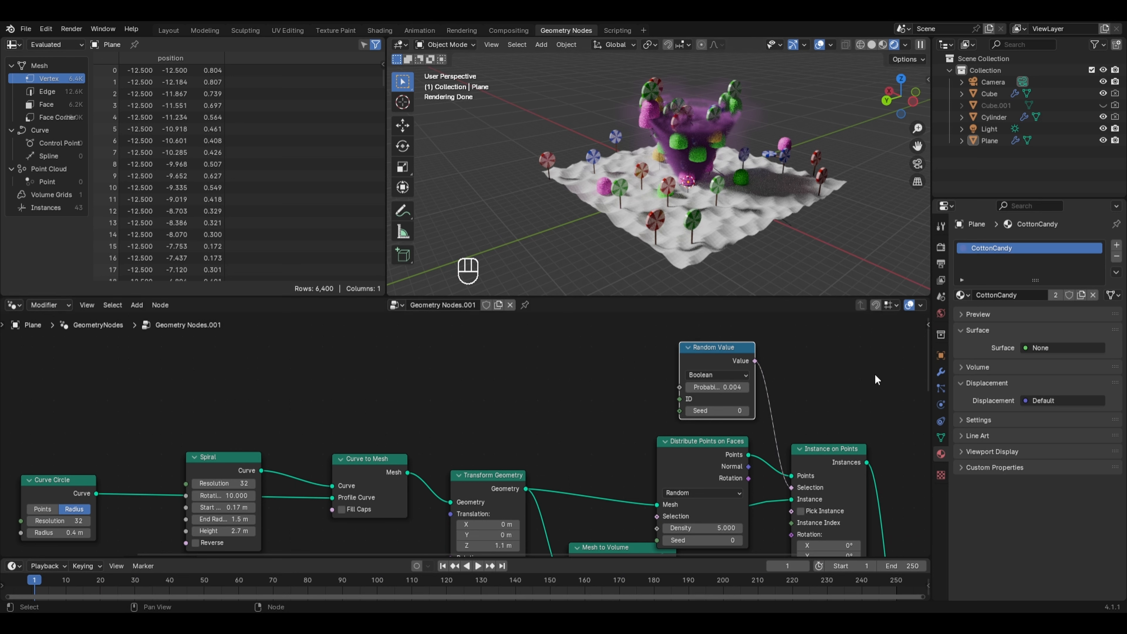
Step: Duplicate the tornado's Random Value node, set the copy to Vector, and connect it to the tornado's Instance on Points rotation
scroll(880, 424, down, 1)
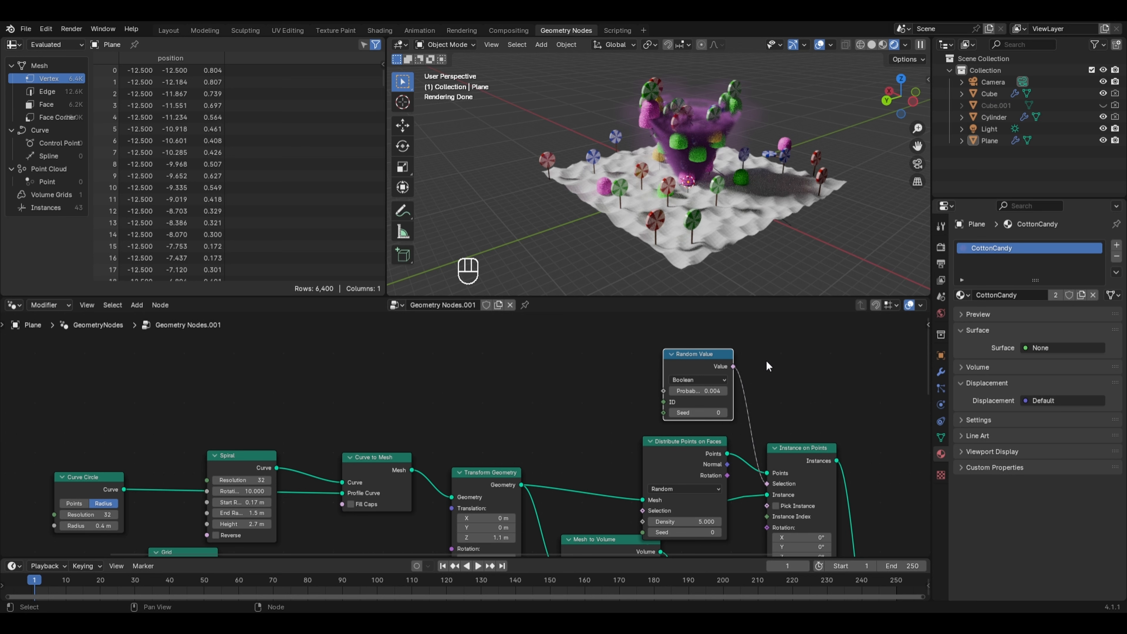
click(692, 368)
key(shift+d)
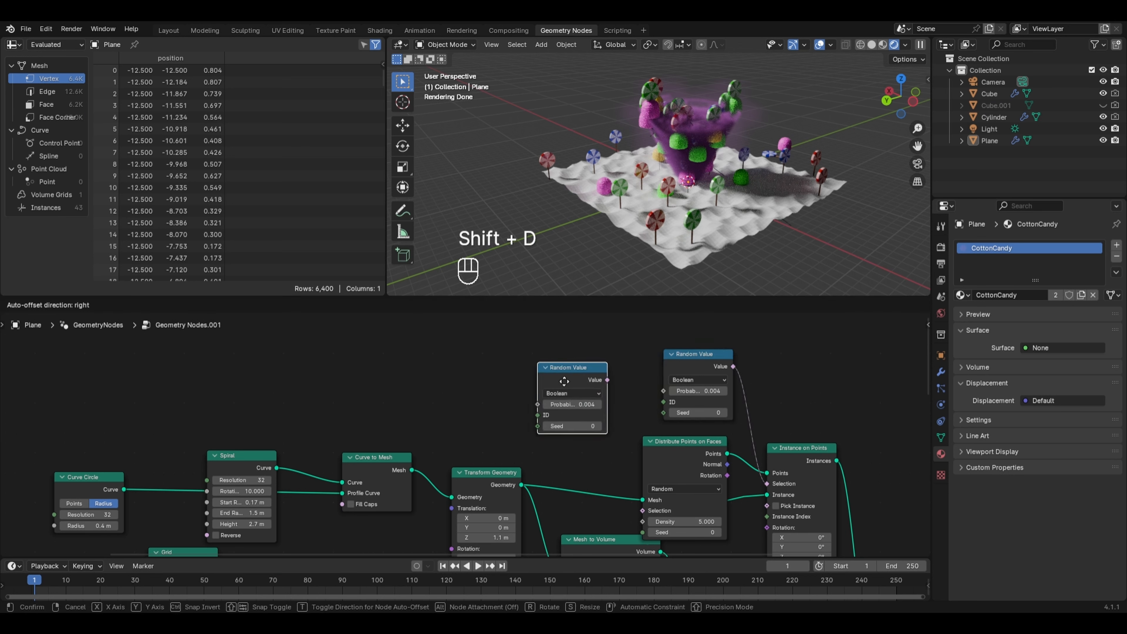
click(562, 393)
click(562, 393)
click(559, 436)
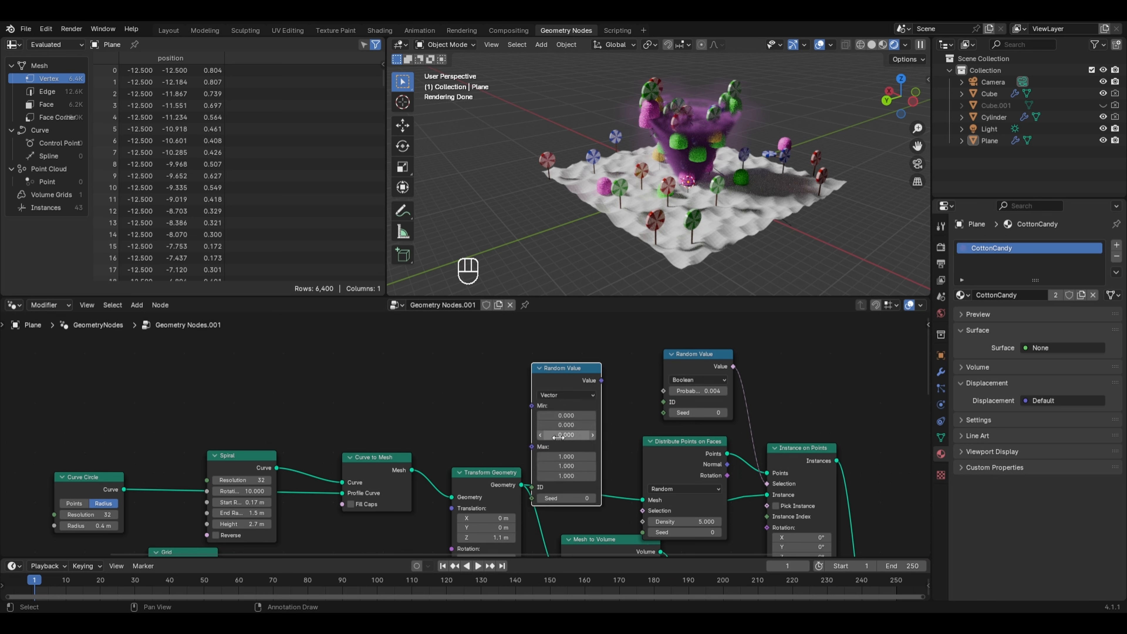
drag(602, 381, 762, 525)
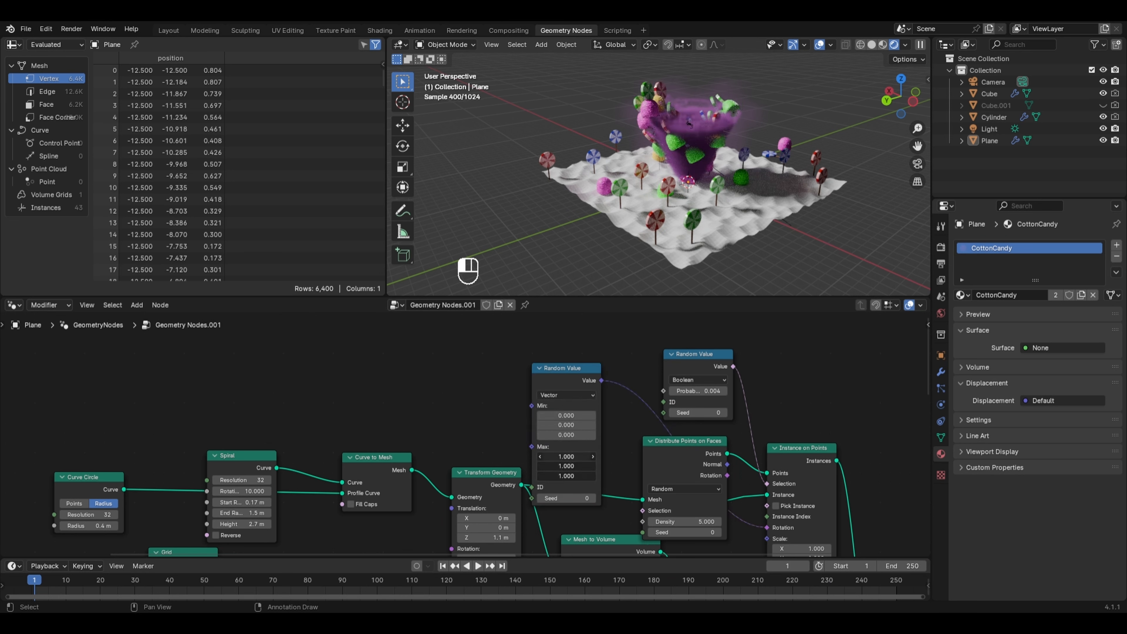
Step: Set all three maximum components of the vector Random Value node to 10
drag(560, 456, 555, 473)
text(10)
key(Return)
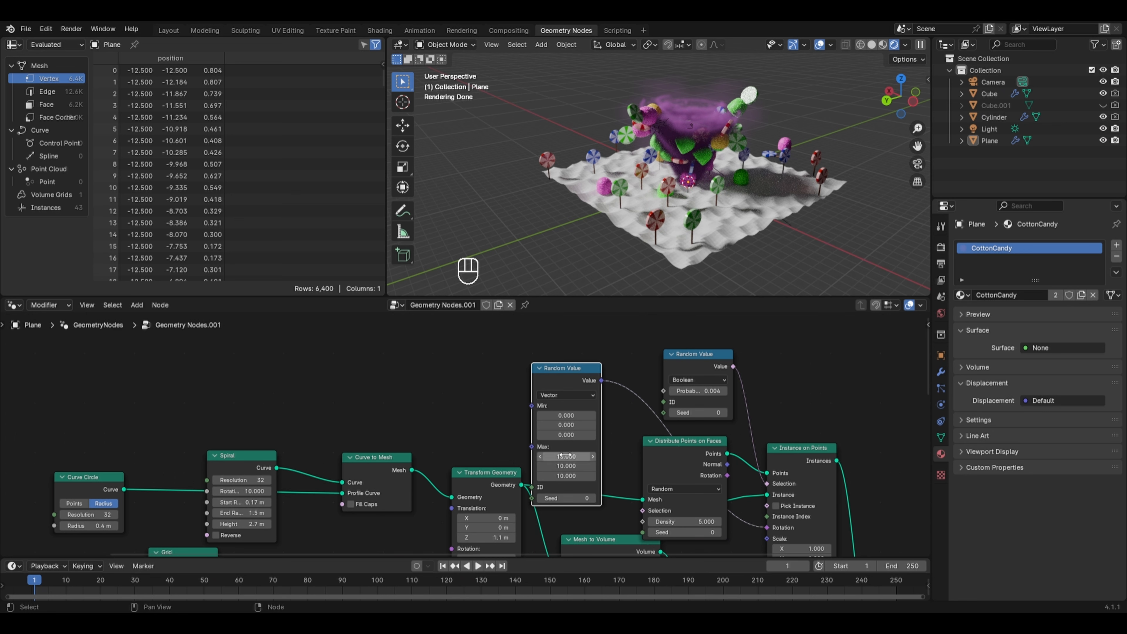
Step: Set all three maximum components of the vector Random Value node to 25 and its seed to 1
drag(564, 455, 562, 474)
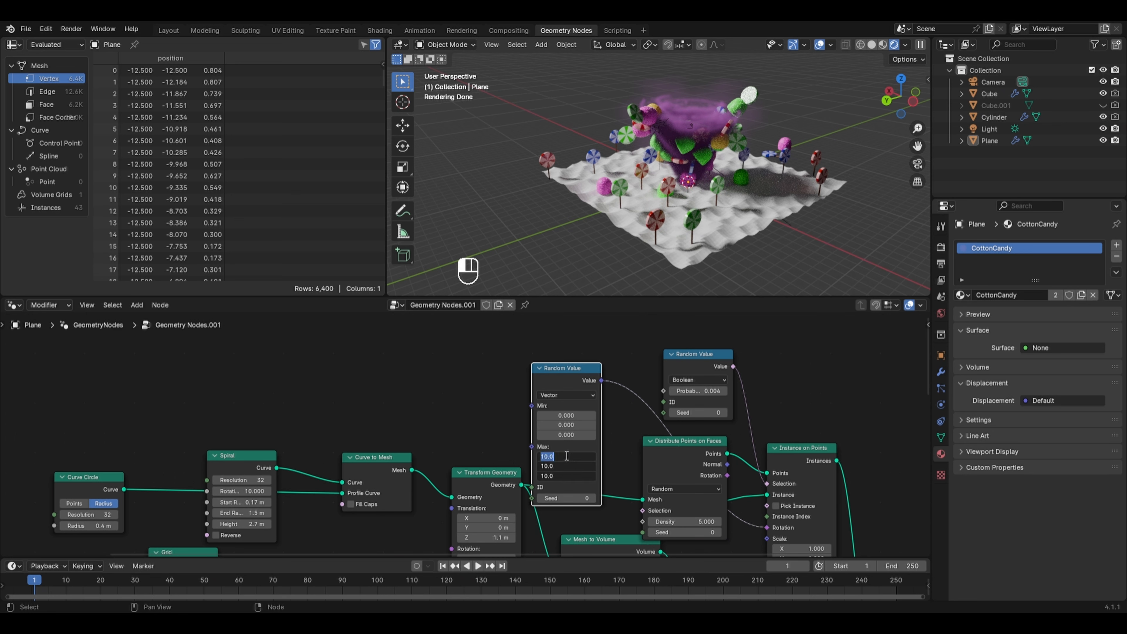
text(25)
key(Return)
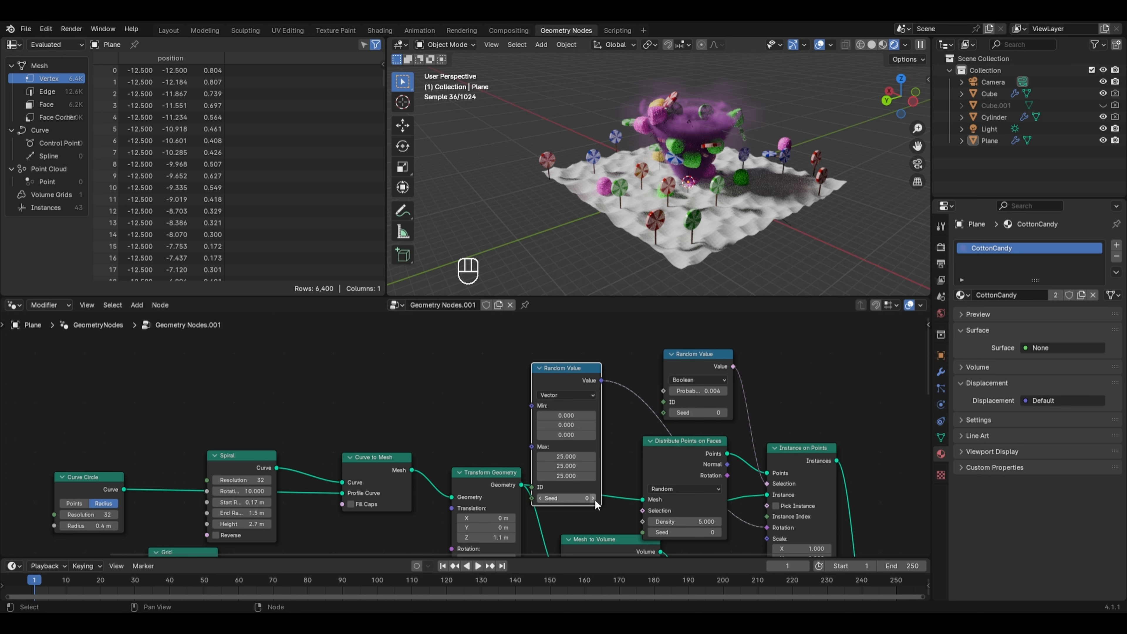
click(593, 499)
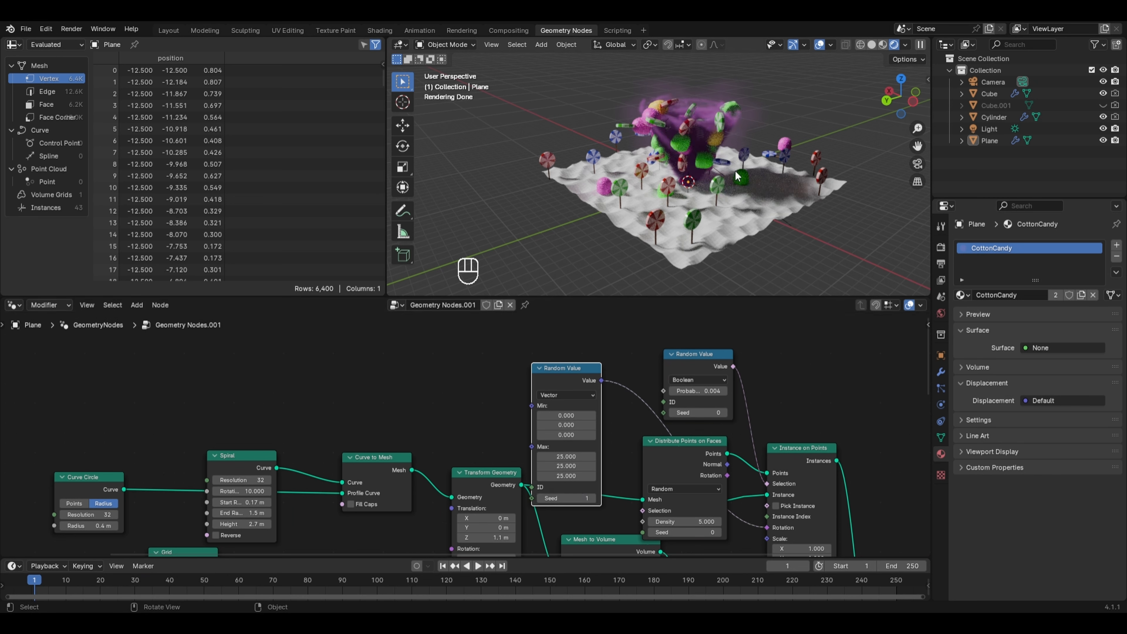
Step: Duplicate the sun light, move the copy along X and Y, and rotate it to light the shadowed side of the terrain
click(990, 130)
key(shift+d)
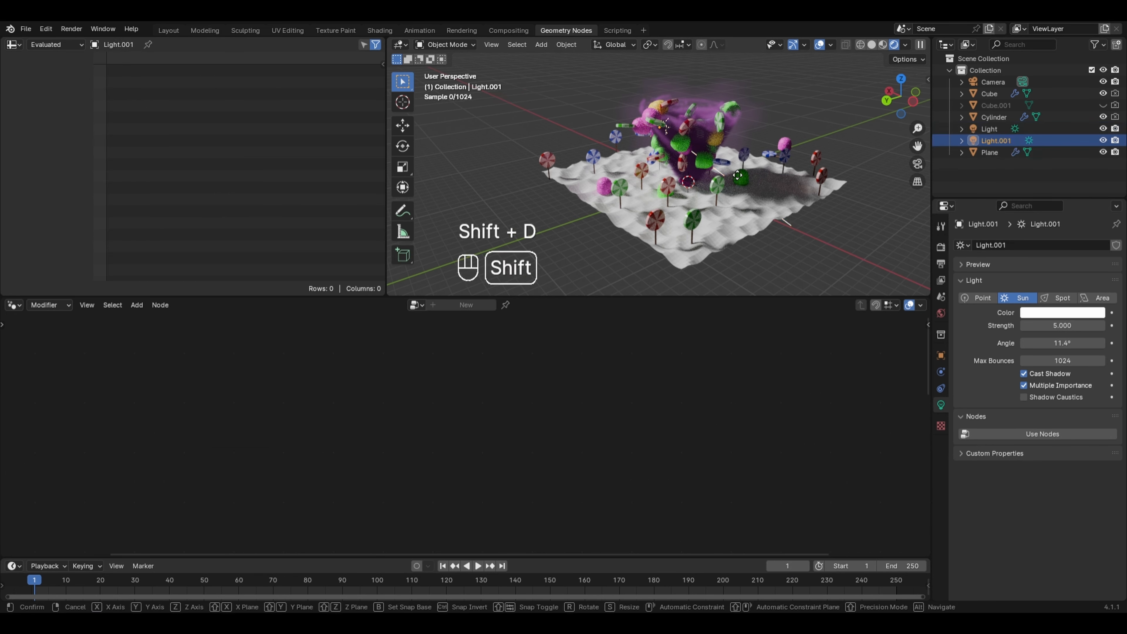
key(x)
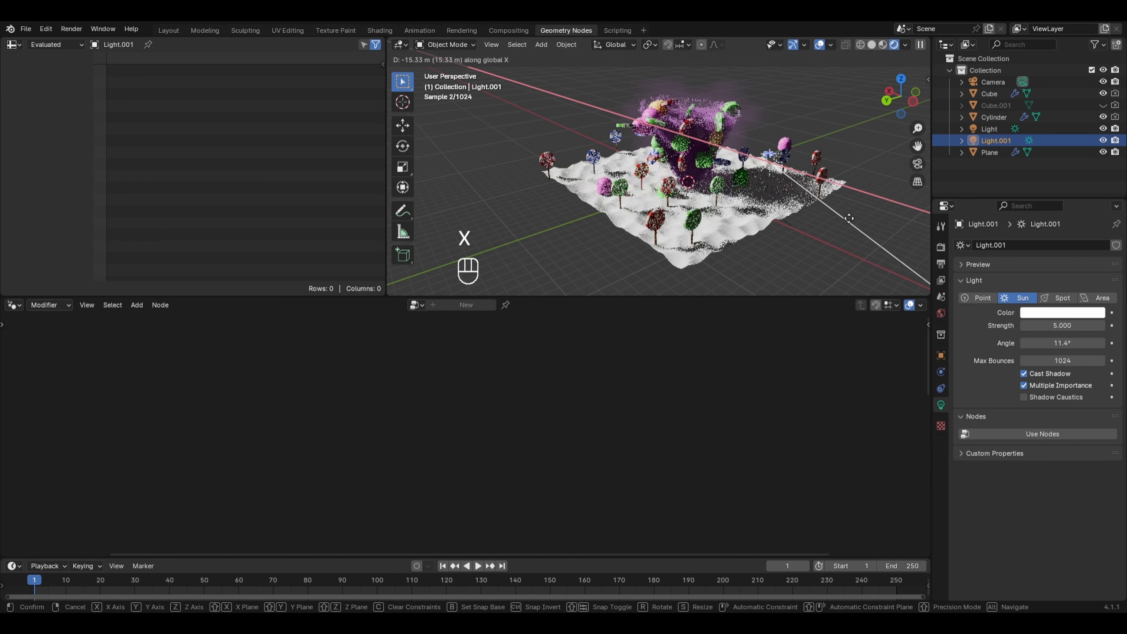
click(848, 211)
key(g)
key(y)
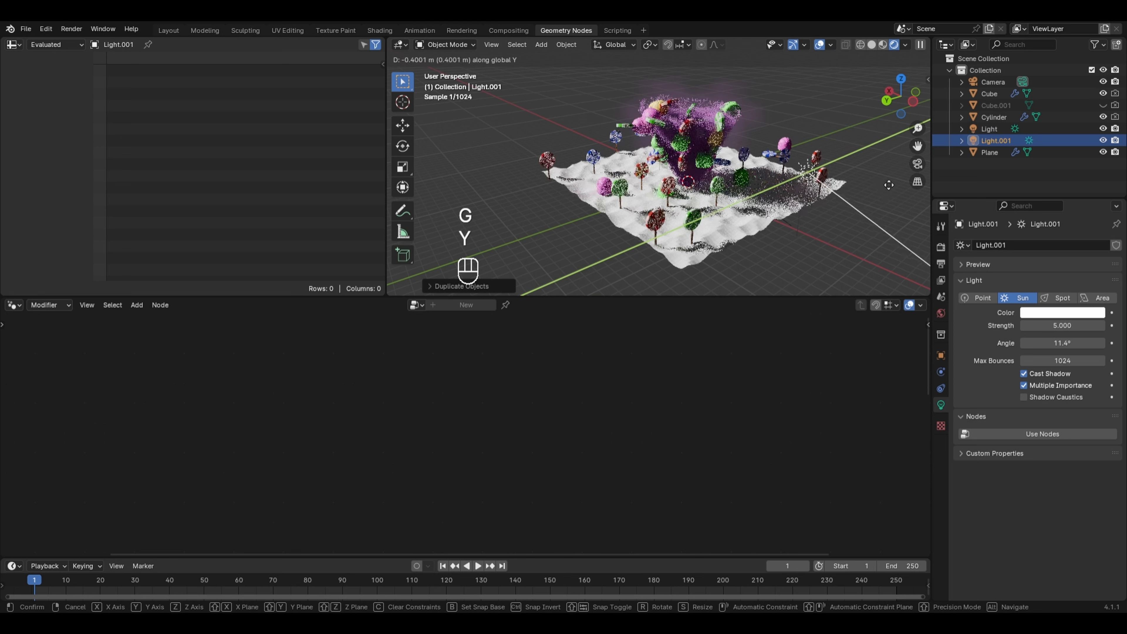
click(898, 183)
key(r)
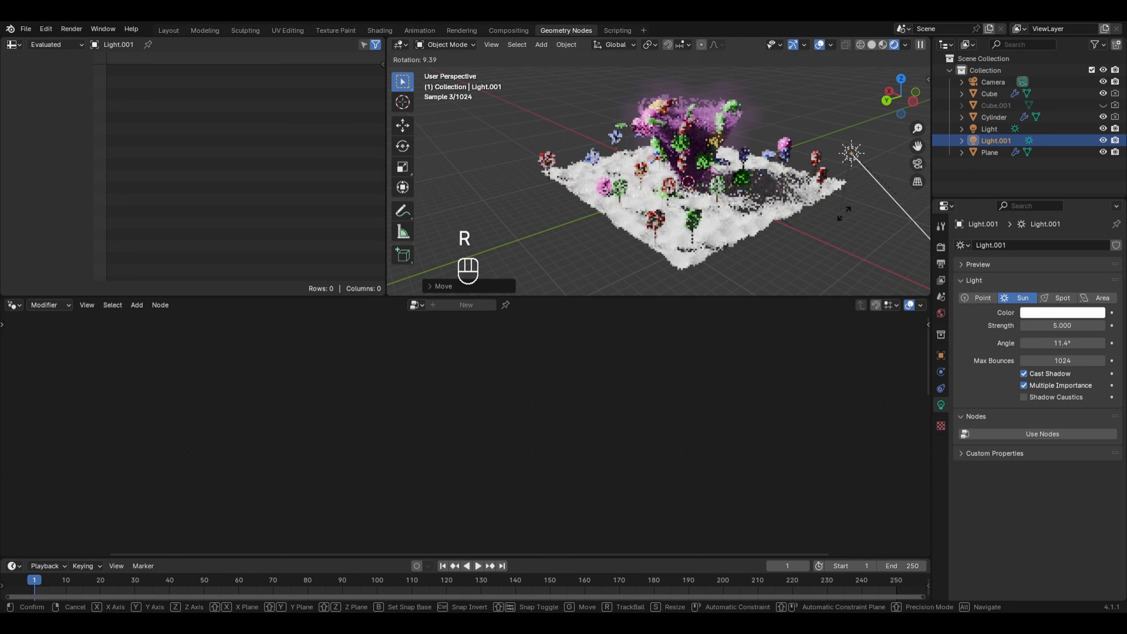
click(806, 199)
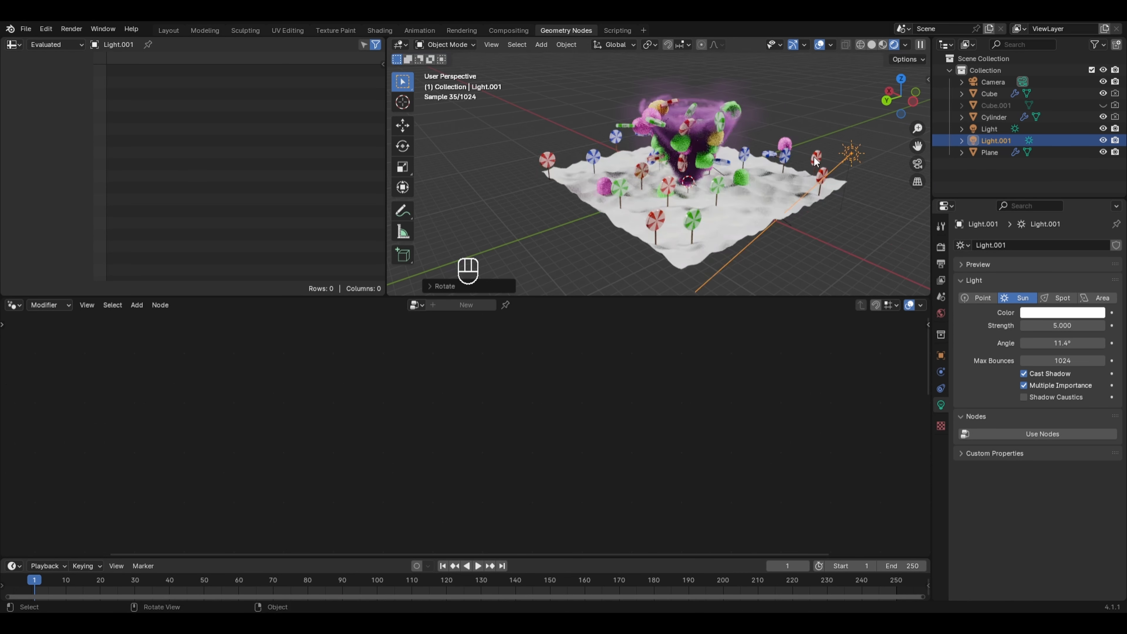
Step: Set the duplicated sun light's strength to 2
click(1052, 325)
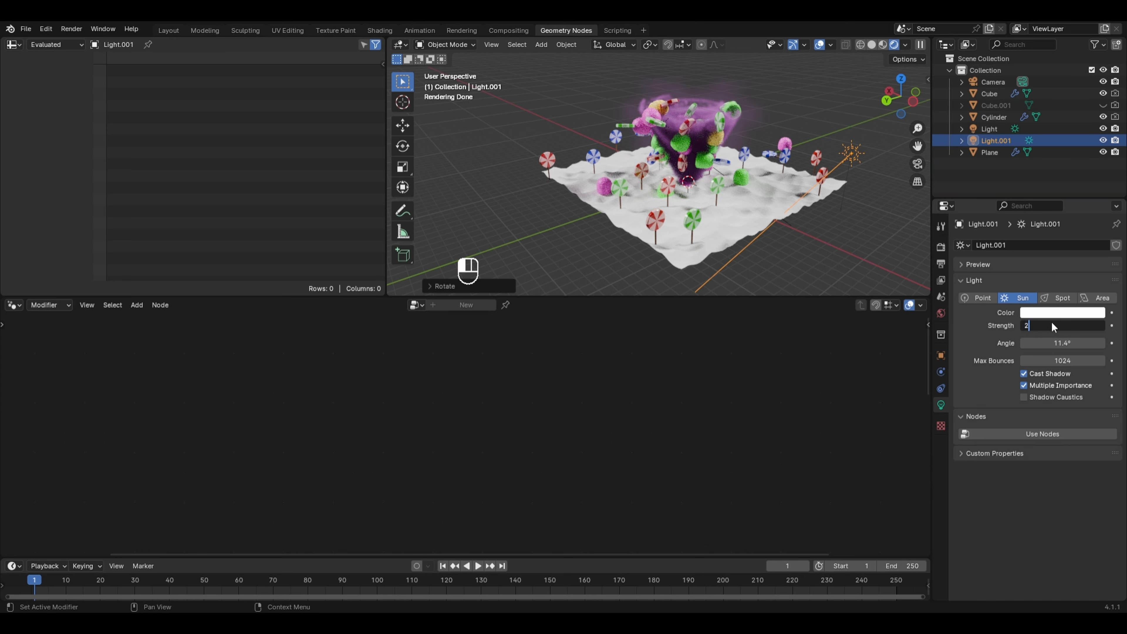
text(2)
key(Return)
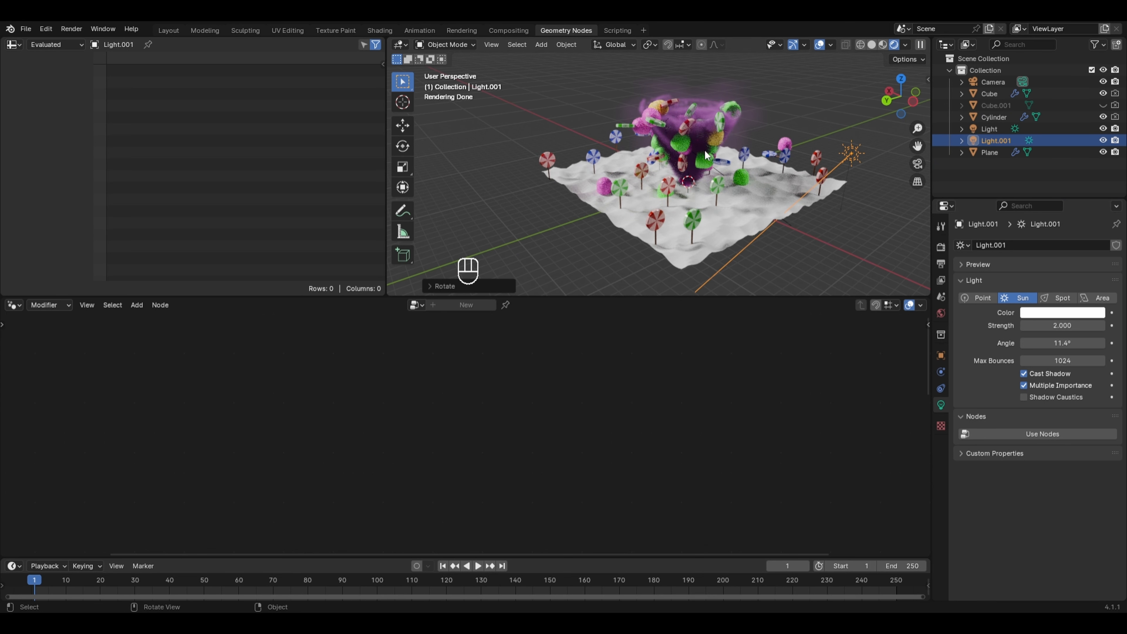
Step: Add a Separate Components node to the plane's node tree and insert it between Join Geometry and Group Output
click(734, 202)
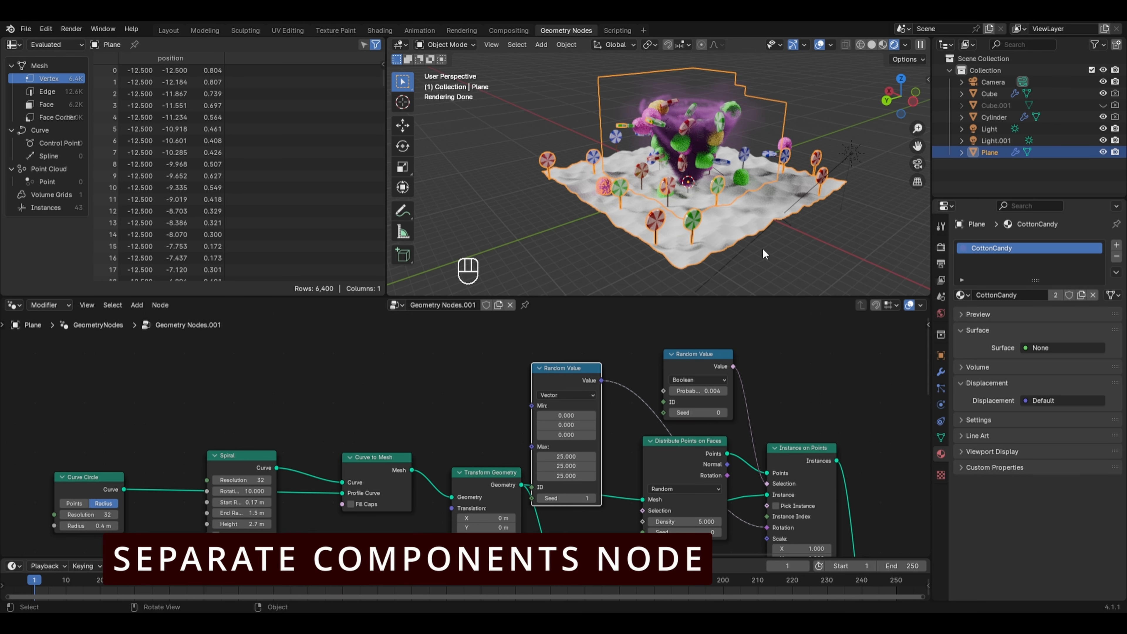
scroll(852, 443, down, 1)
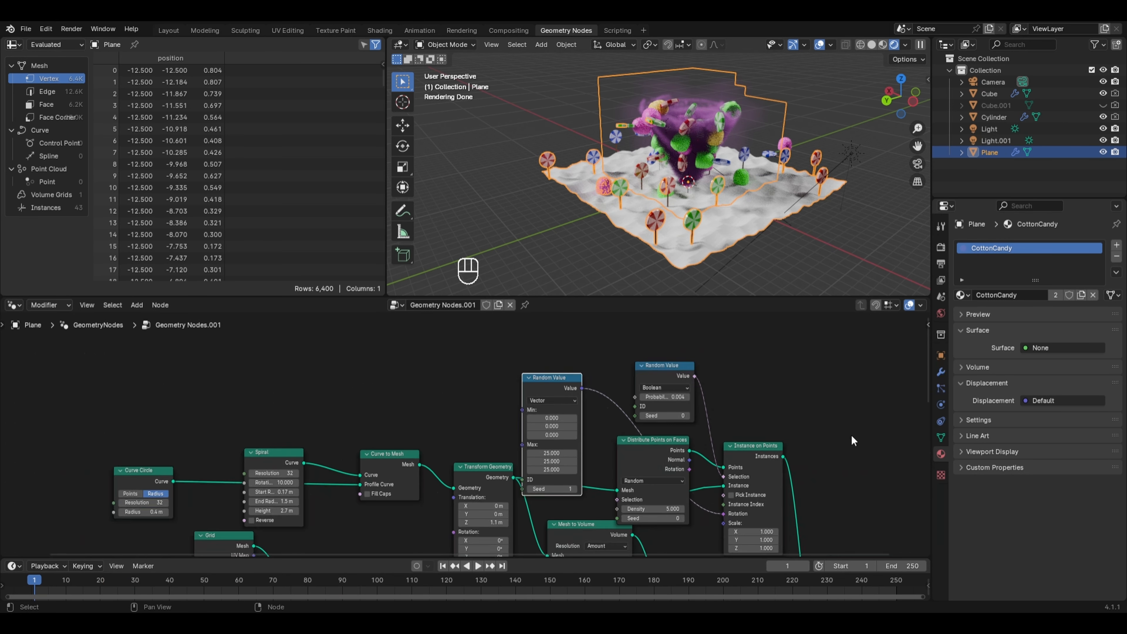
key(shift+a)
mouse_move(696, 421)
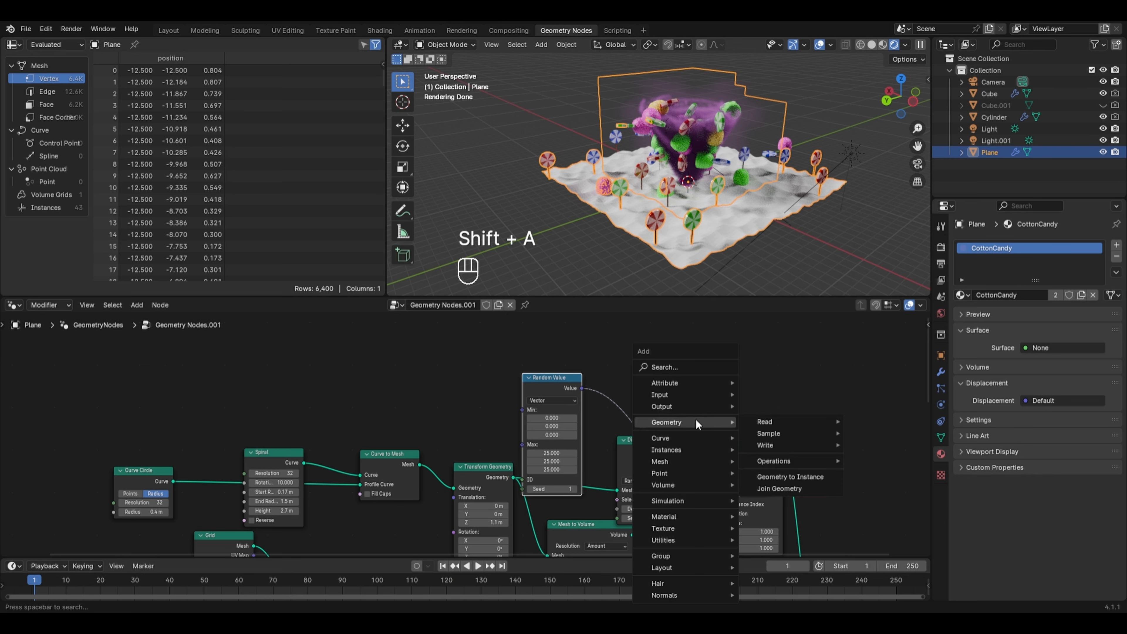
mouse_move(772, 460)
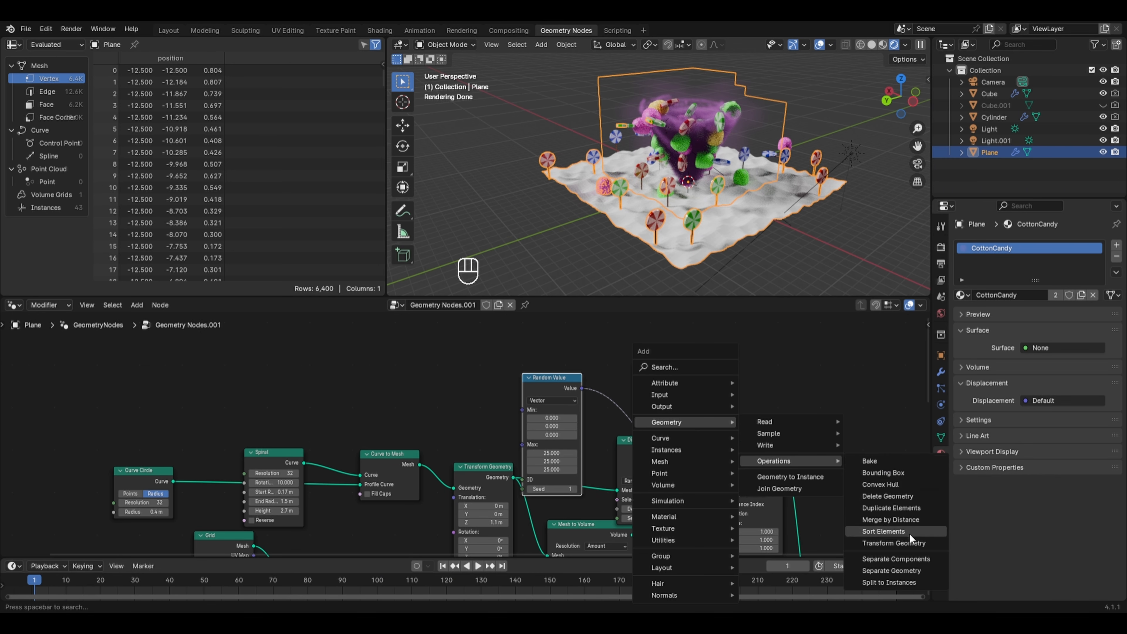
click(912, 557)
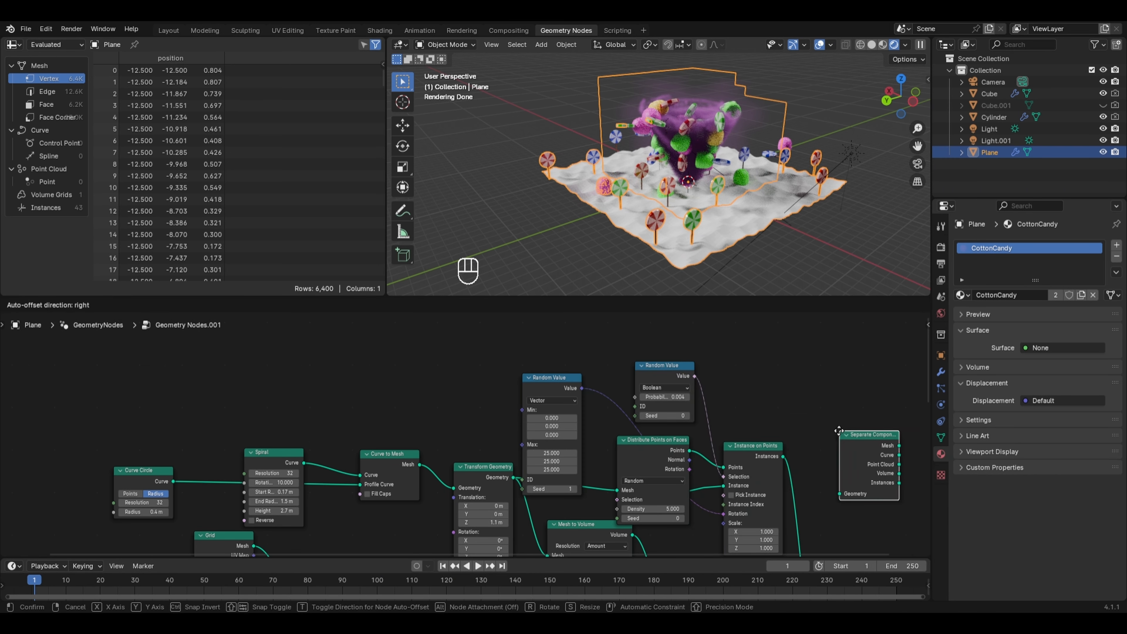
click(836, 426)
scroll(847, 453, up, 2)
middle_drag(850, 458, 606, 372)
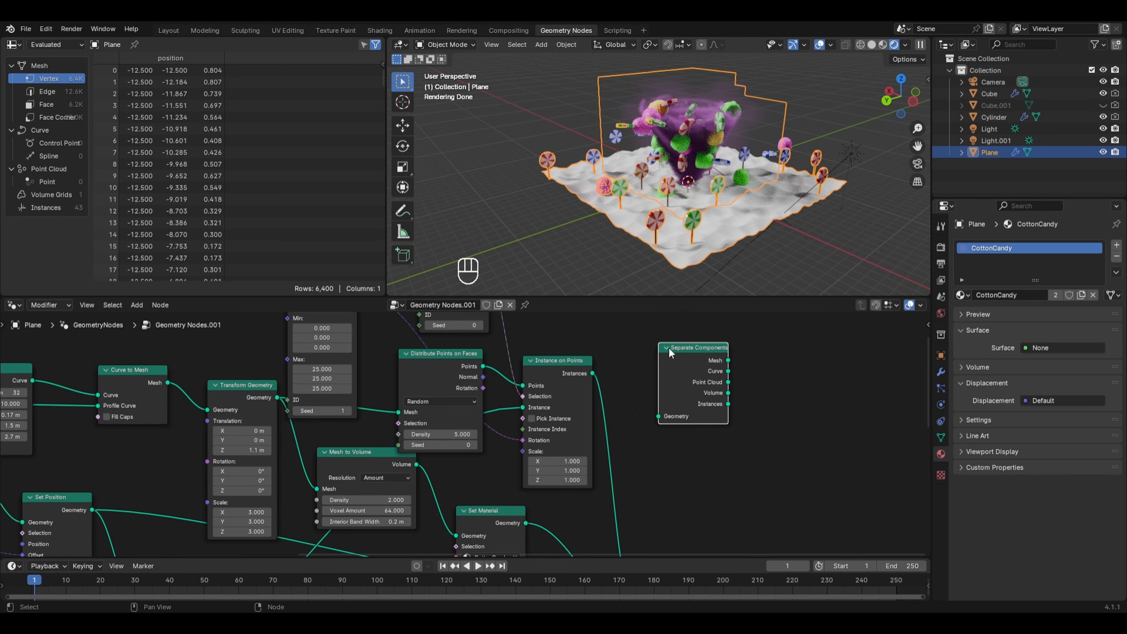
scroll(712, 469, down, 4)
middle_drag(698, 487, 676, 409)
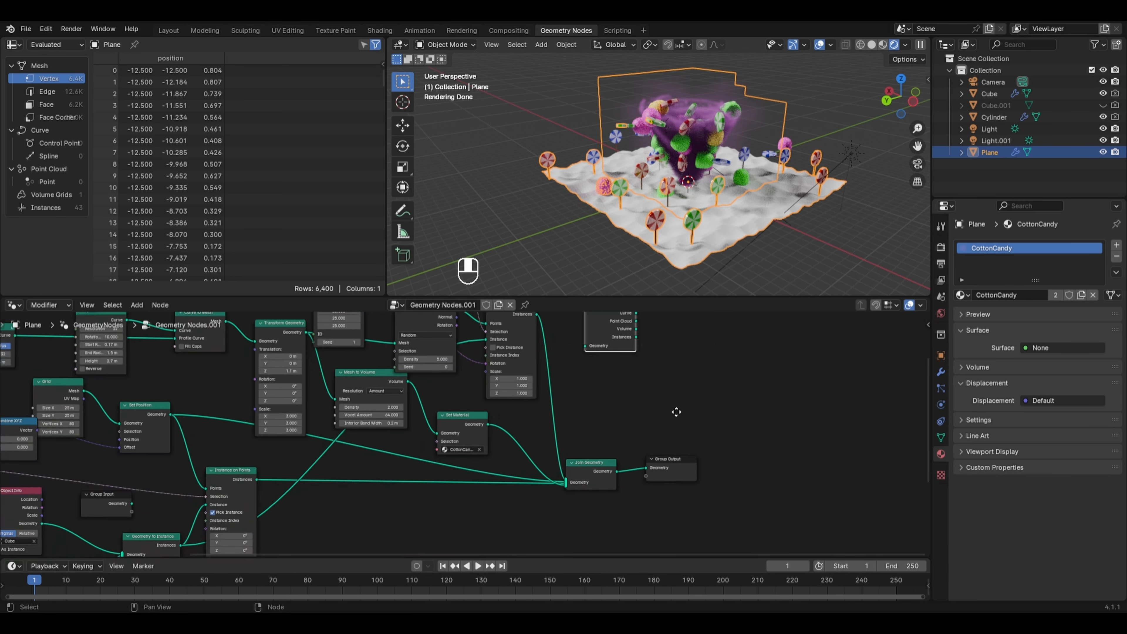
drag(597, 330, 636, 481)
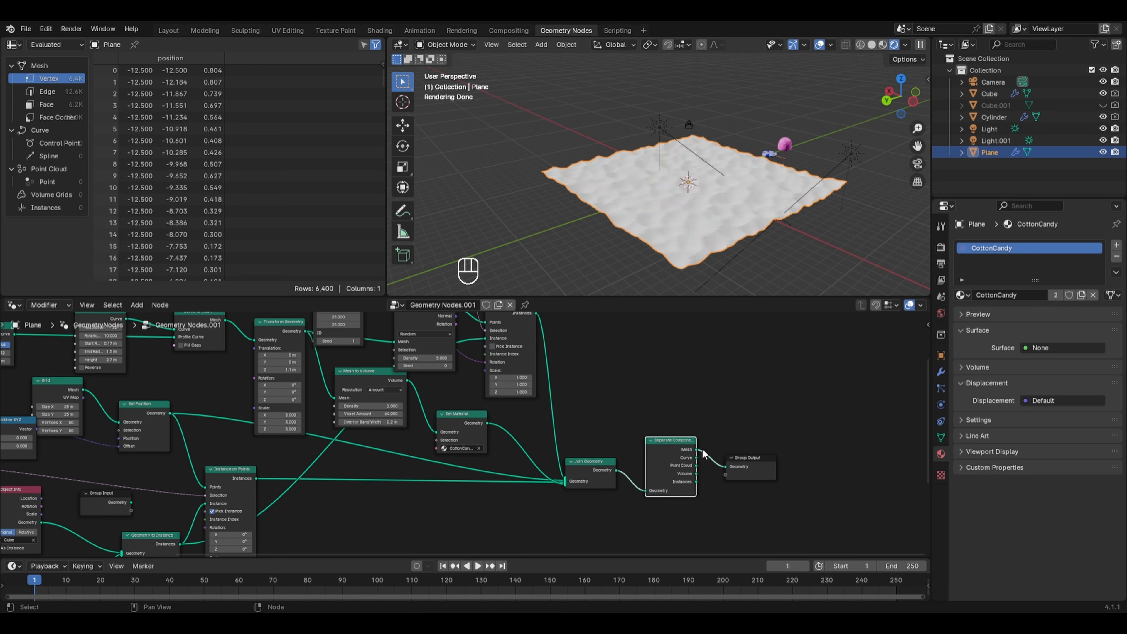
Step: Route the Separate Components node's Volume output, and after it the Instances output, to Group Output to preview each component alone
scroll(742, 430, up, 2)
middle_drag(742, 430, 613, 409)
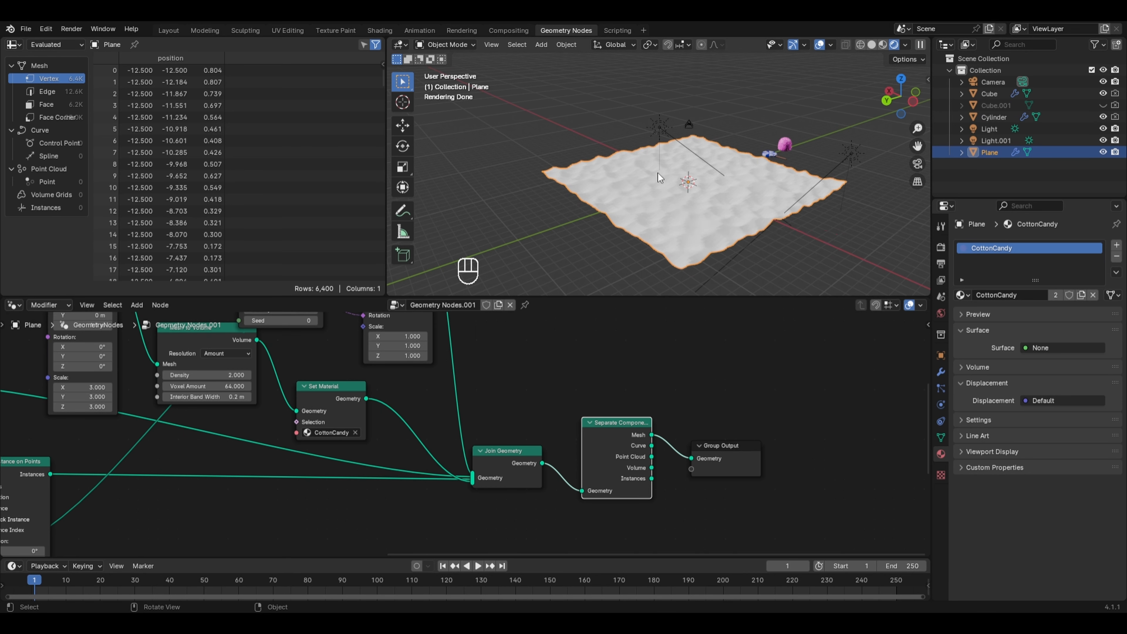
drag(651, 468, 690, 458)
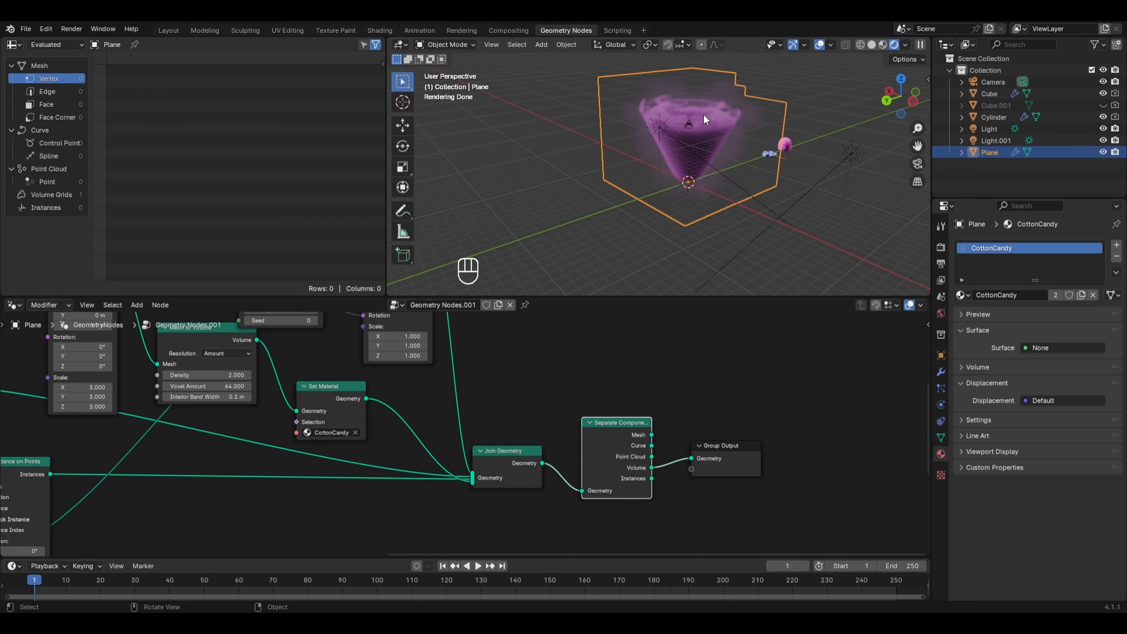
drag(651, 478, 691, 458)
mouse_move(757, 228)
middle_down()
mouse_move(747, 227)
mouse_move(772, 231)
middle_up()
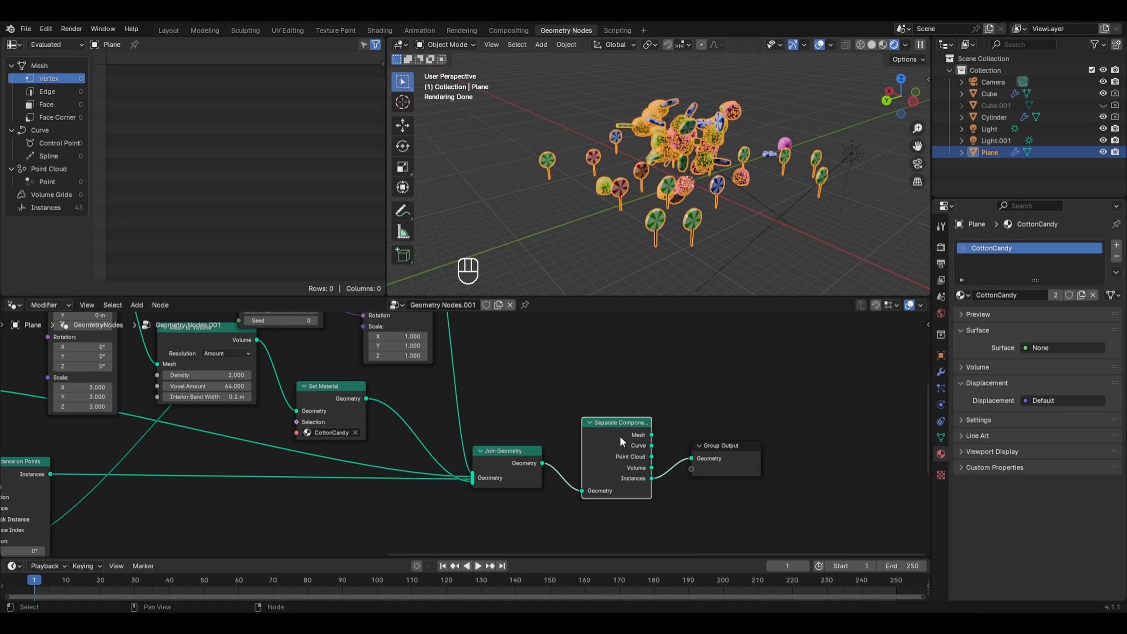
Step: Delete the Separate Components node and reconnect Join Geometry directly to Group Output
key(x)
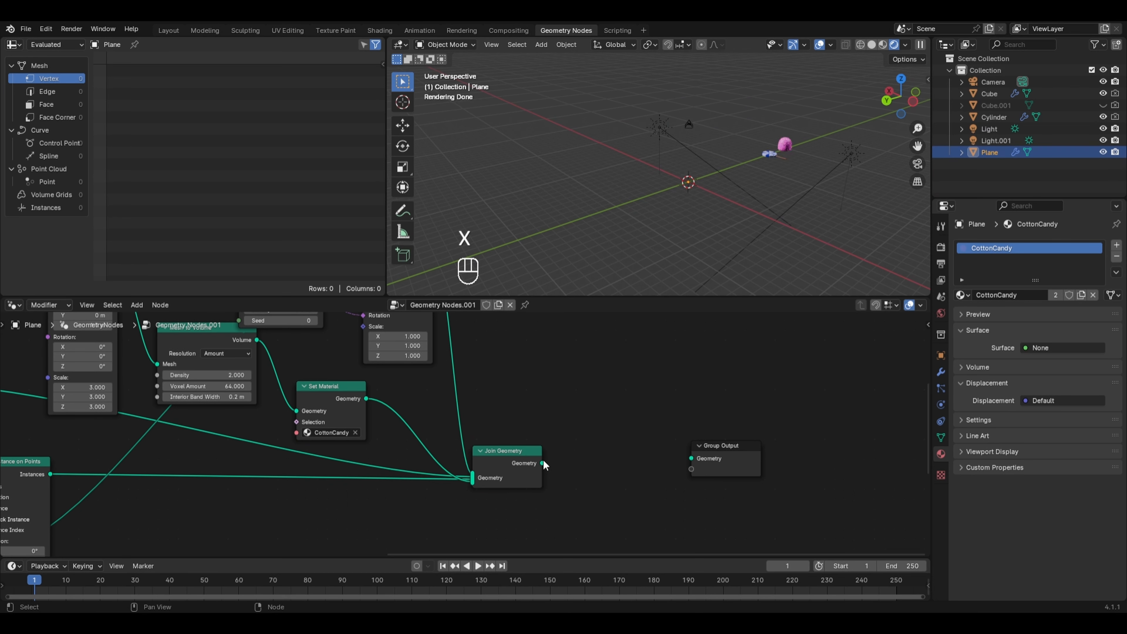
drag(543, 463, 682, 460)
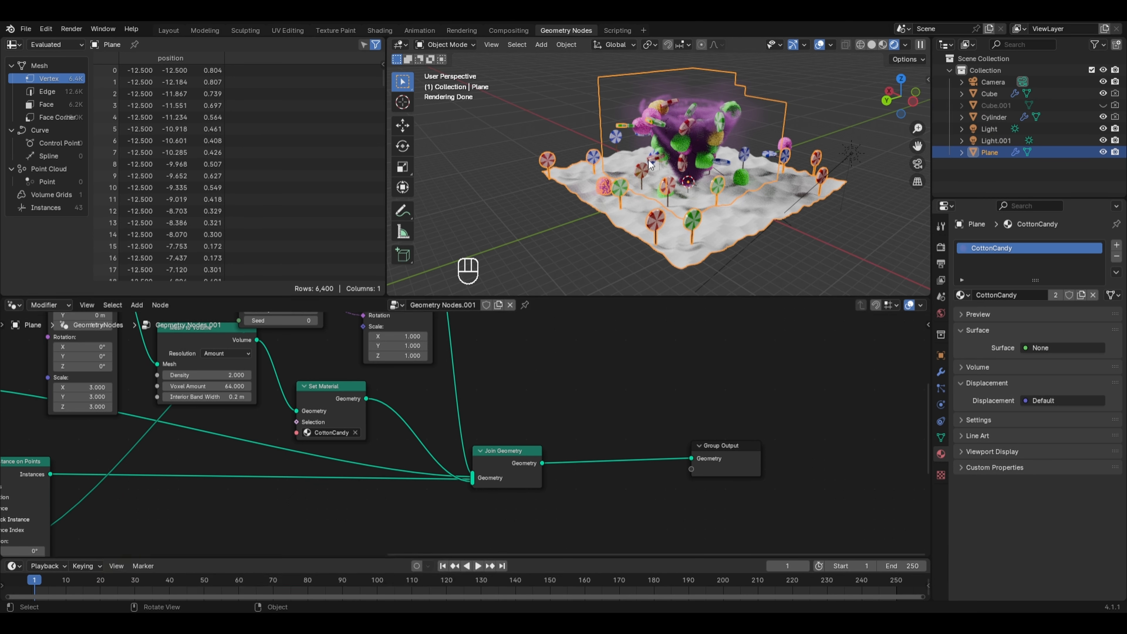
Step: Add a cube, move it along X clear of the terrain, and display the viewport in solid shading
key(shift+a)
mouse_move(471, 134)
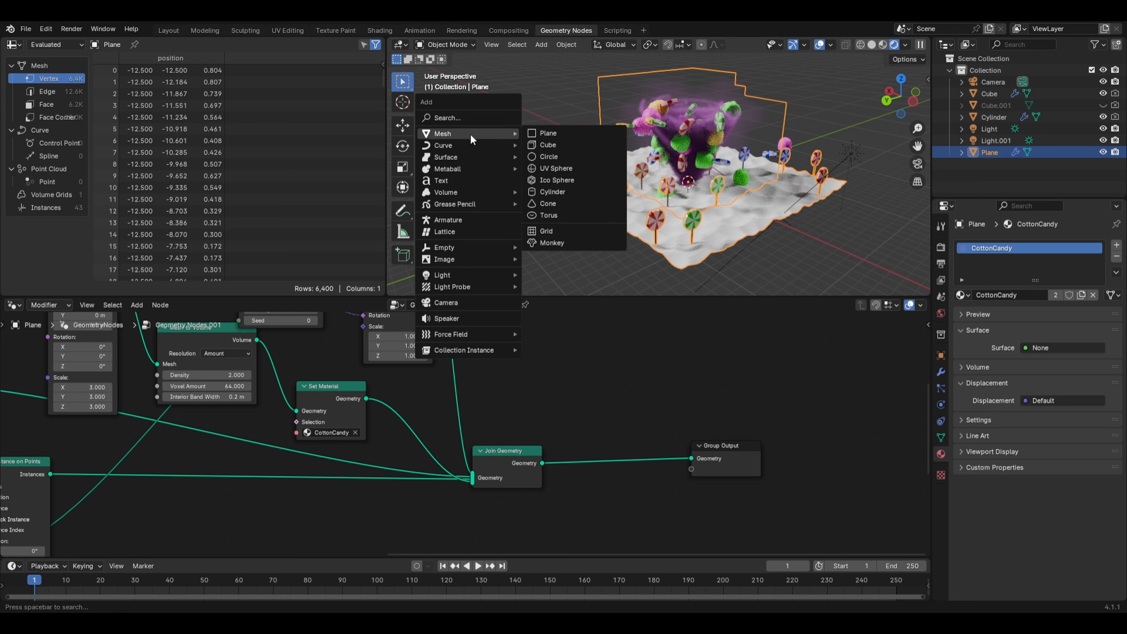
click(556, 144)
key(g)
key(x)
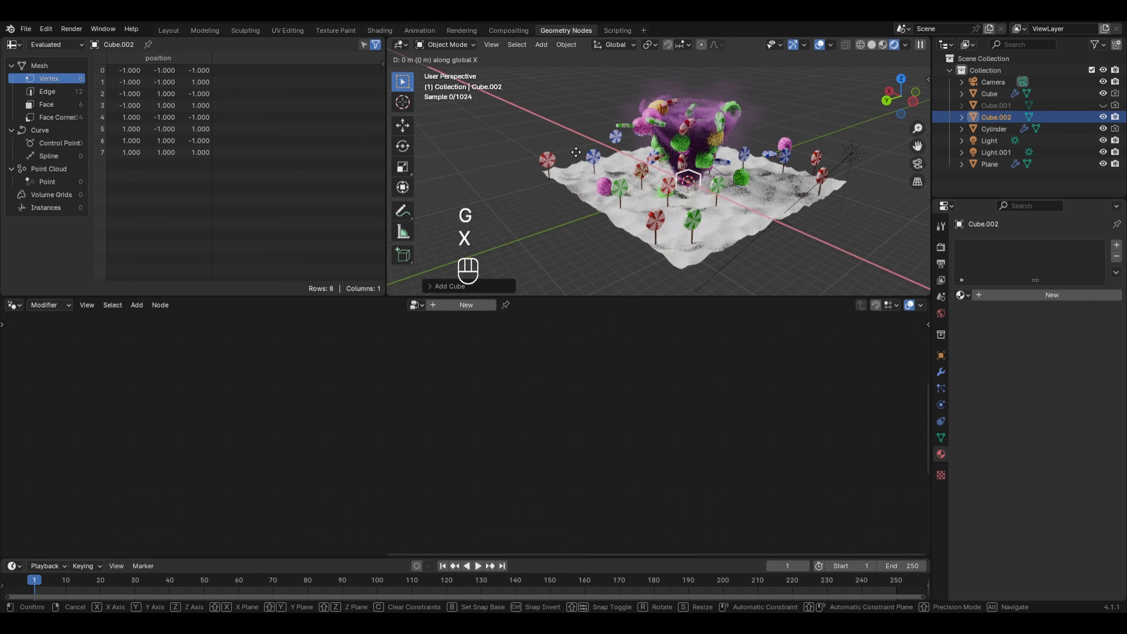
click(853, 62)
click(872, 45)
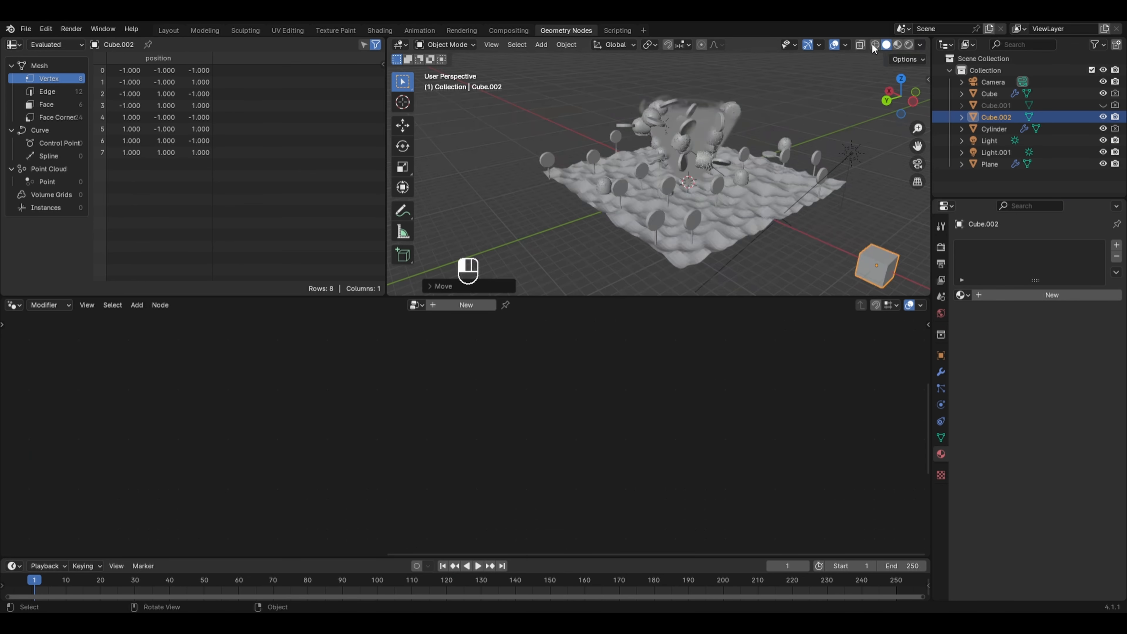
Step: Create a new geometry node tree on the new cube
scroll(836, 189, up, 4)
shift+middle_drag(836, 189, 604, 72)
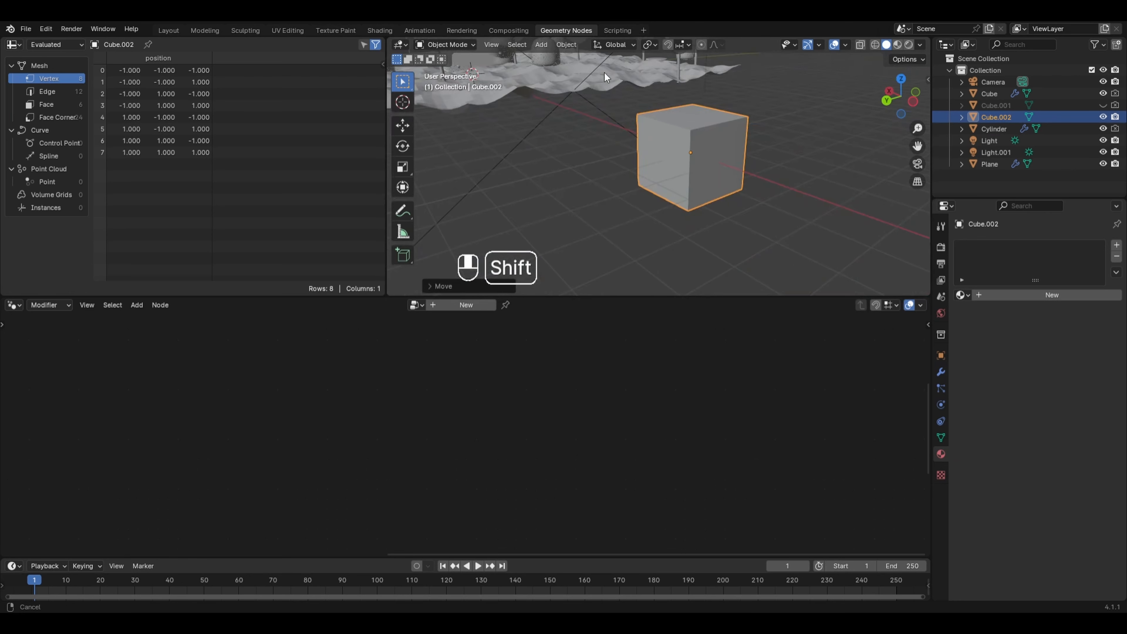
click(466, 305)
middle_drag(664, 376, 718, 395)
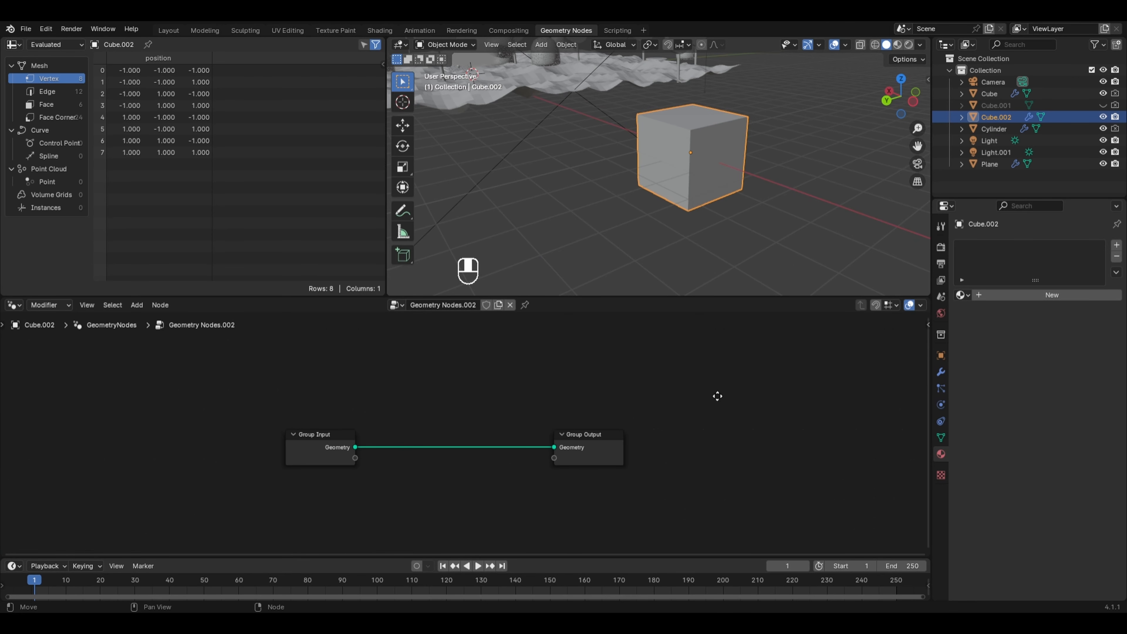
Step: Add a Sample Index node fed by Group Input's Geometry, keeping Group Input also linked directly to Group Output
key(shift+a)
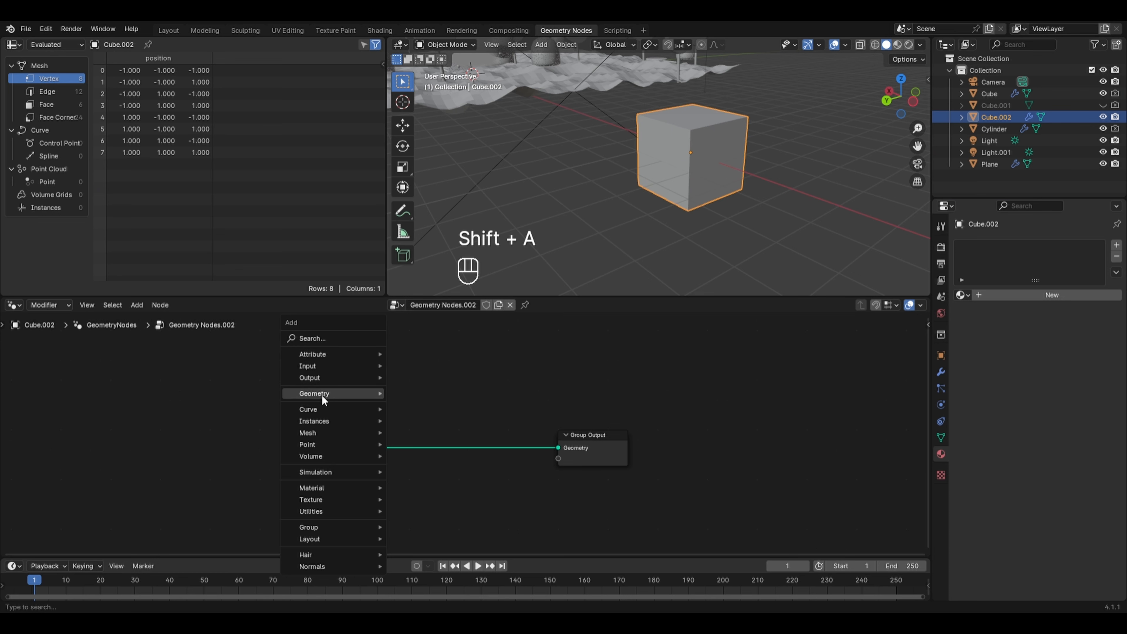
mouse_move(321, 394)
mouse_move(406, 404)
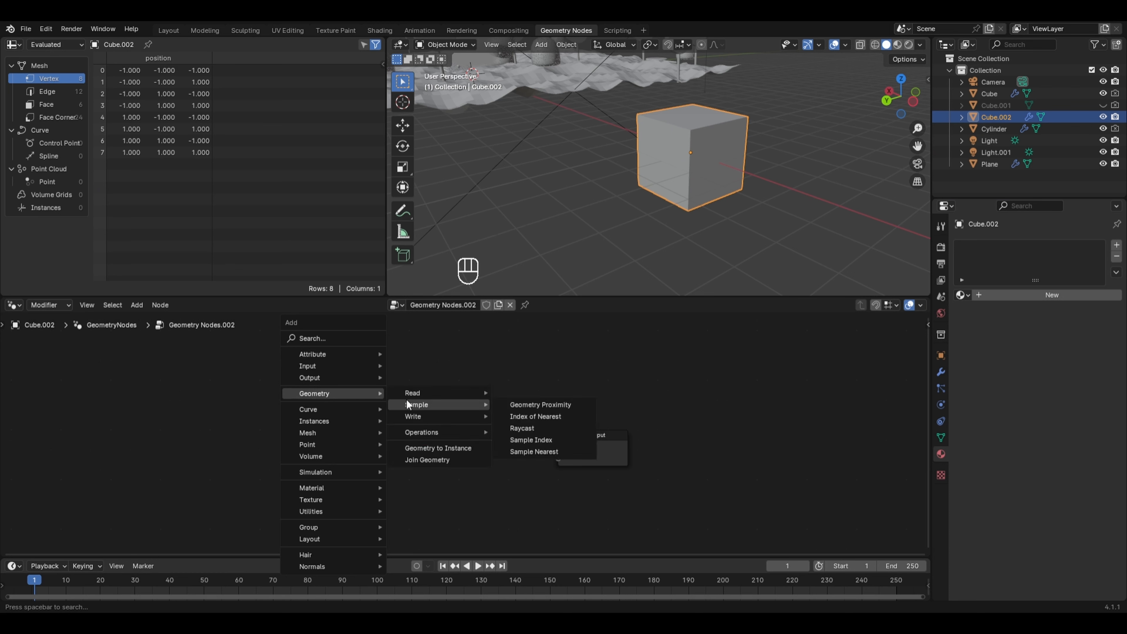
click(531, 439)
click(424, 341)
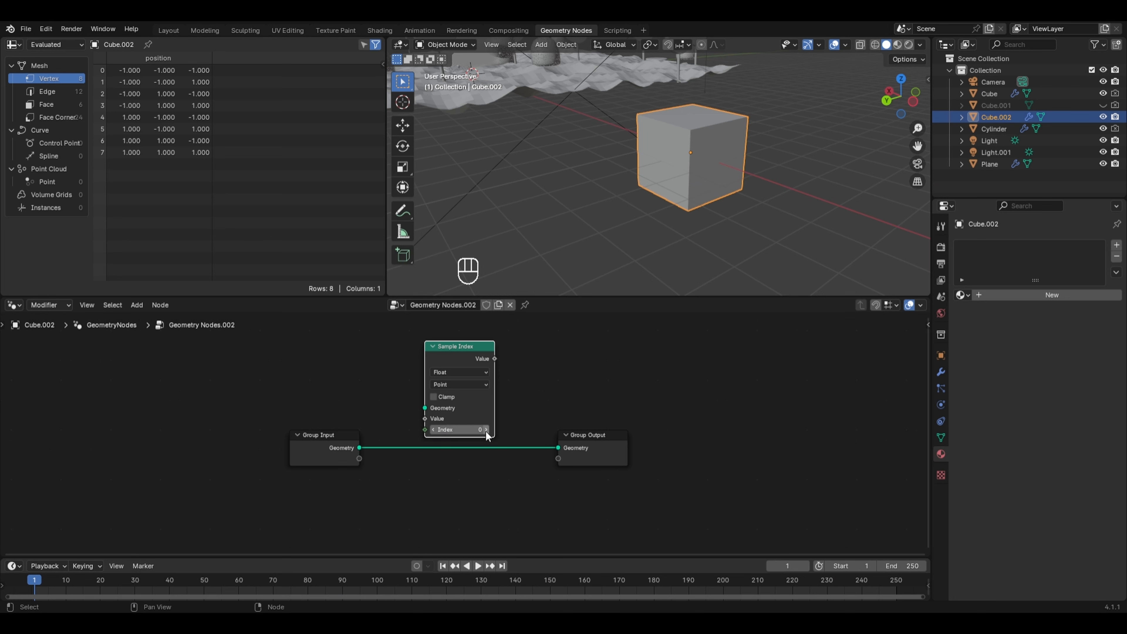
scroll(462, 359, up, 1)
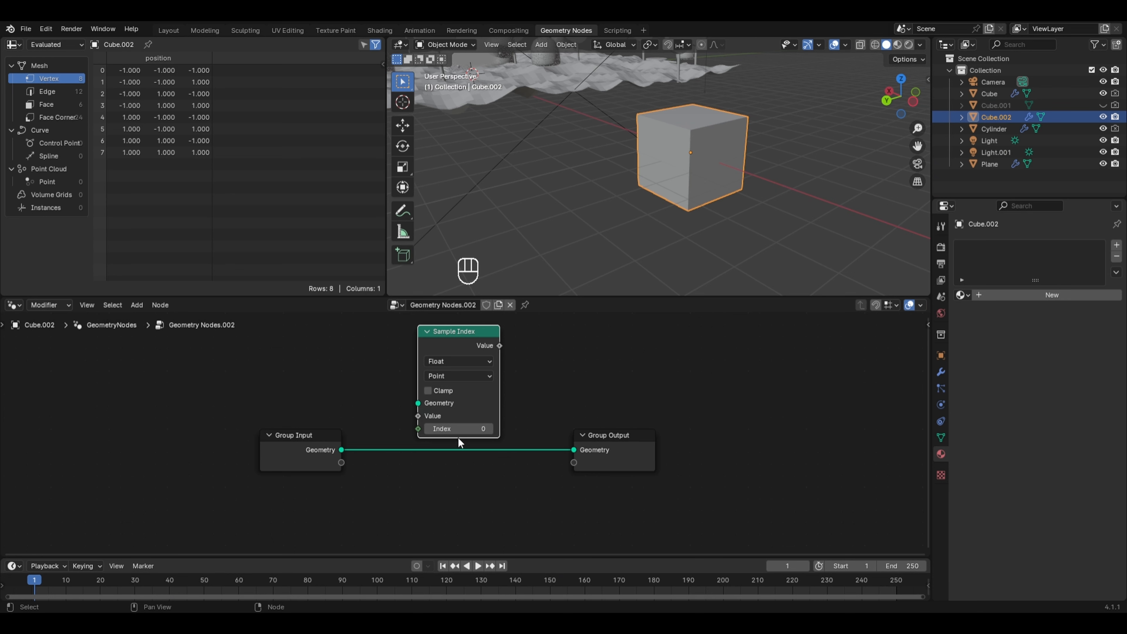
drag(452, 345, 452, 401)
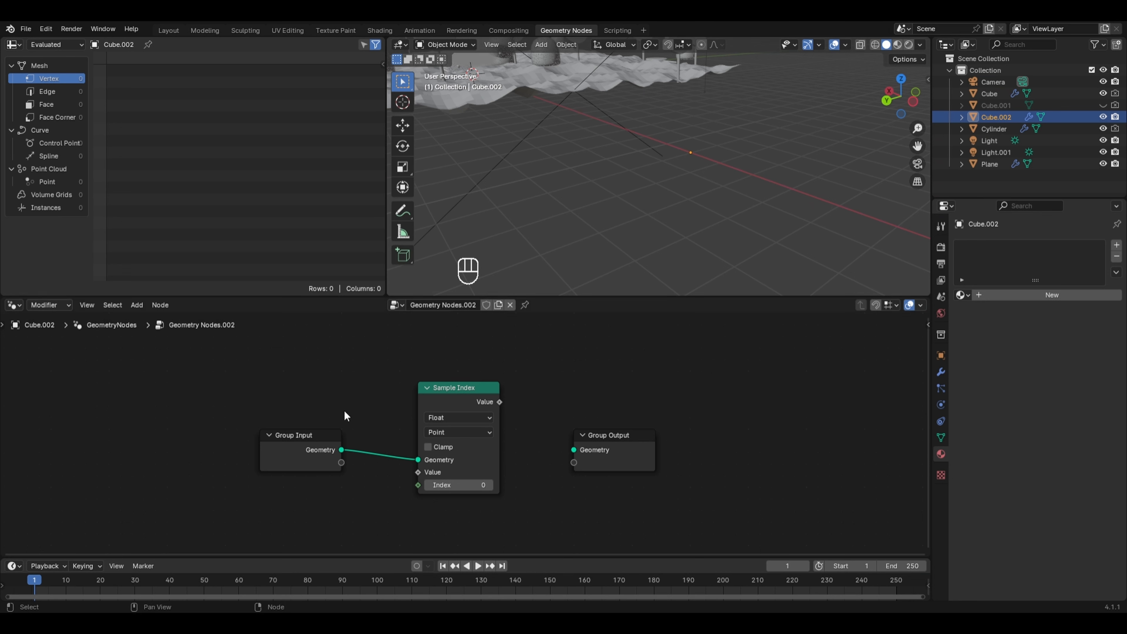
drag(339, 449, 566, 449)
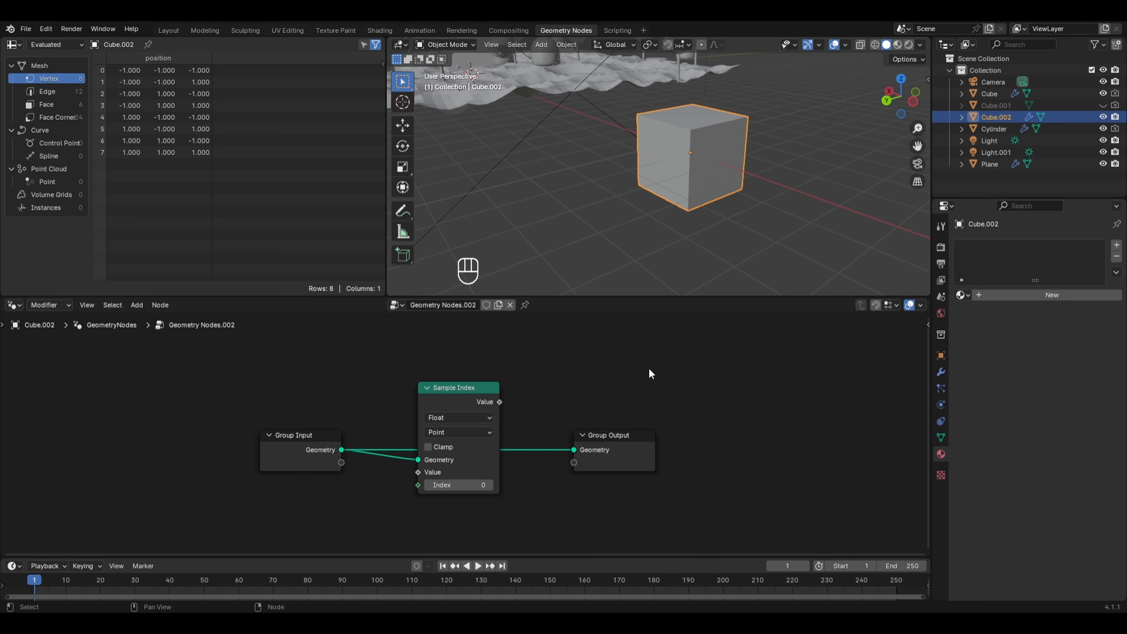
Step: Add a UV Sphere node above Group Input and lower the Sample Index node to make room
key(shift+a)
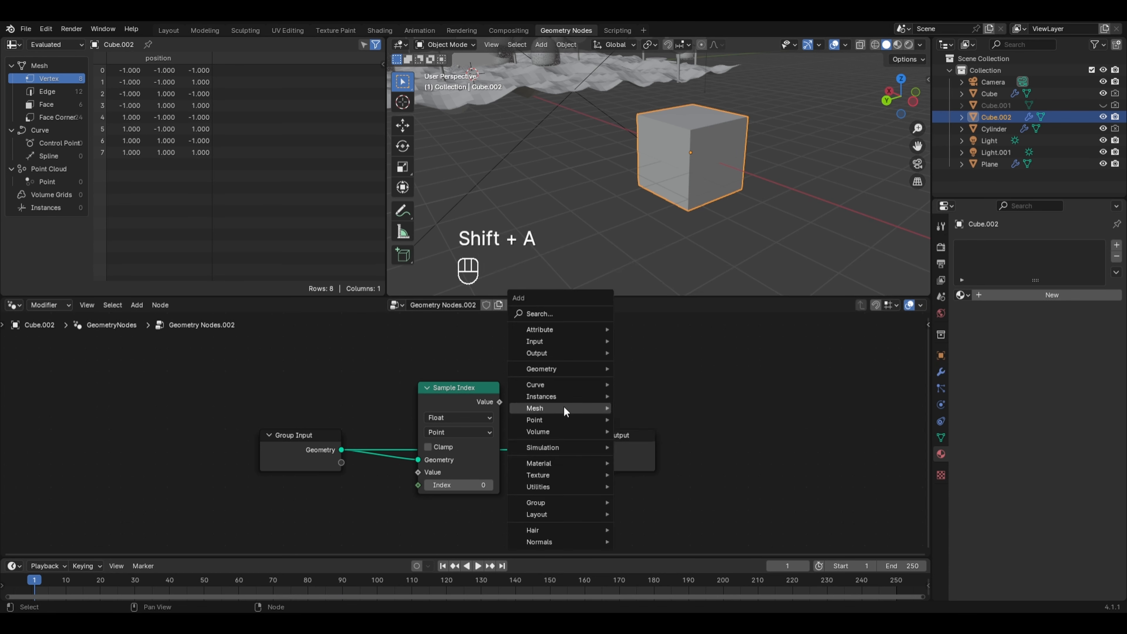
mouse_move(562, 406)
mouse_move(668, 458)
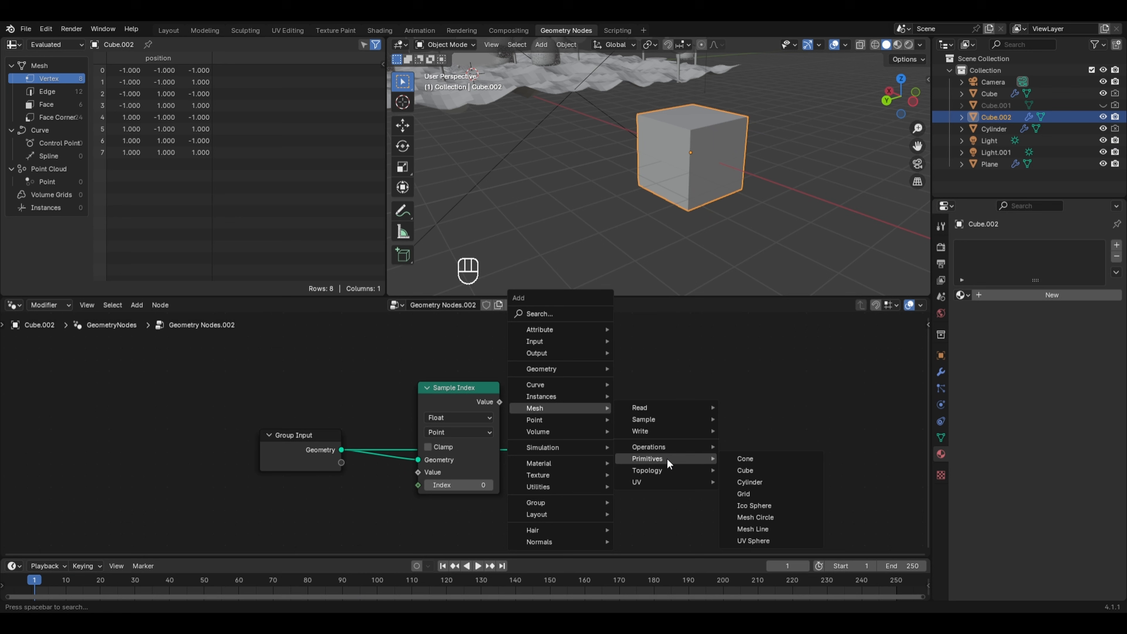
click(768, 538)
click(268, 338)
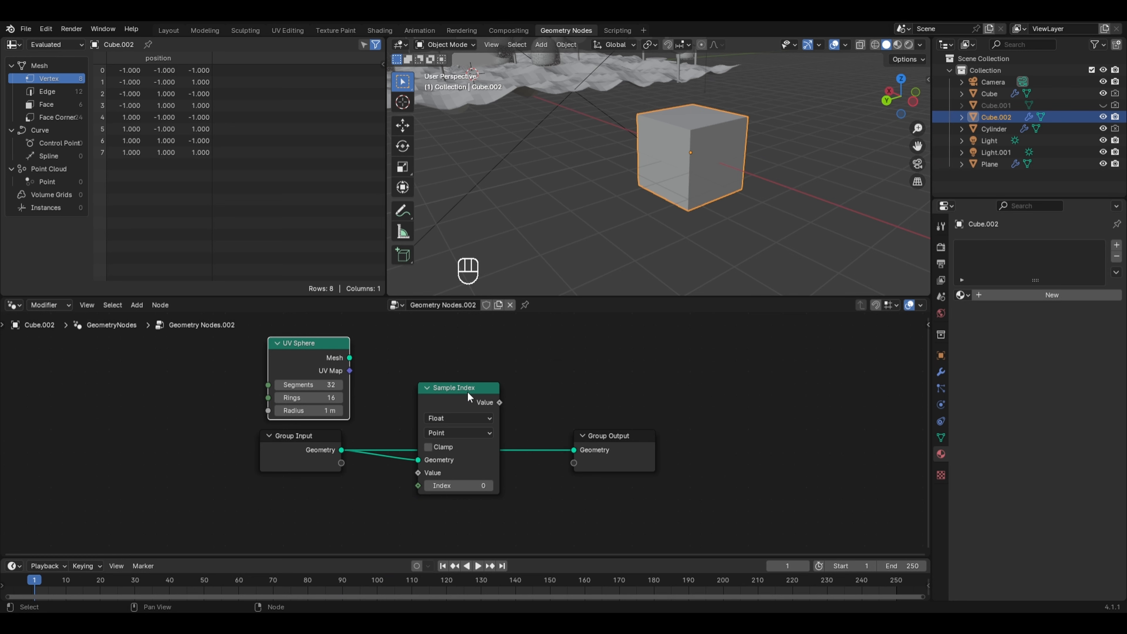
drag(467, 391, 467, 421)
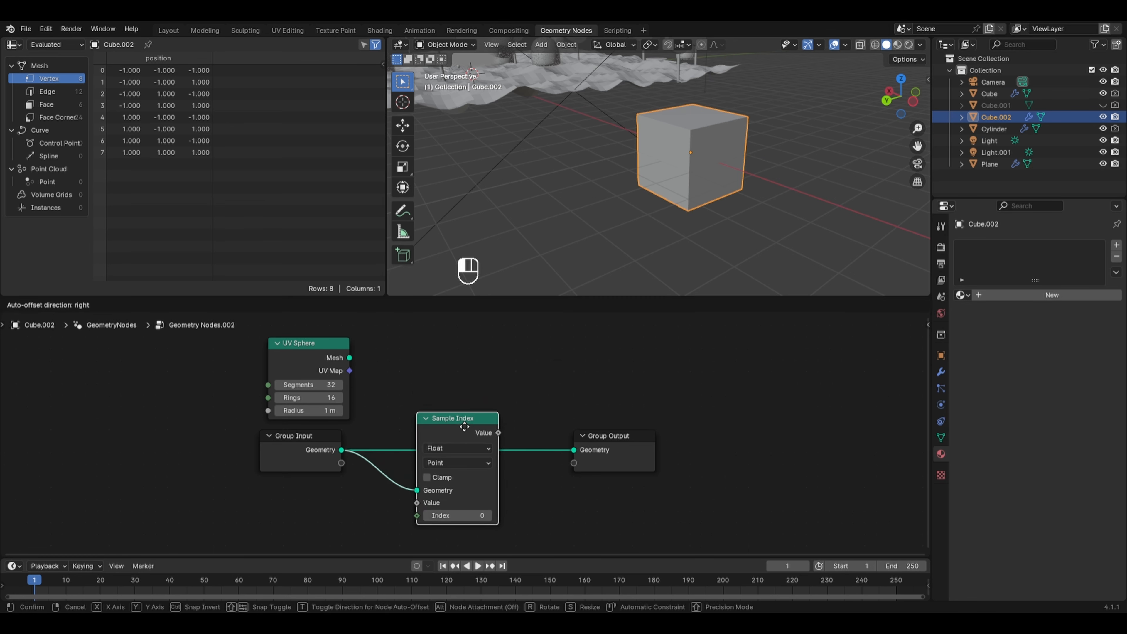
Step: Keep the Sample Index node's domain at Point and set its data type to Vector
click(449, 464)
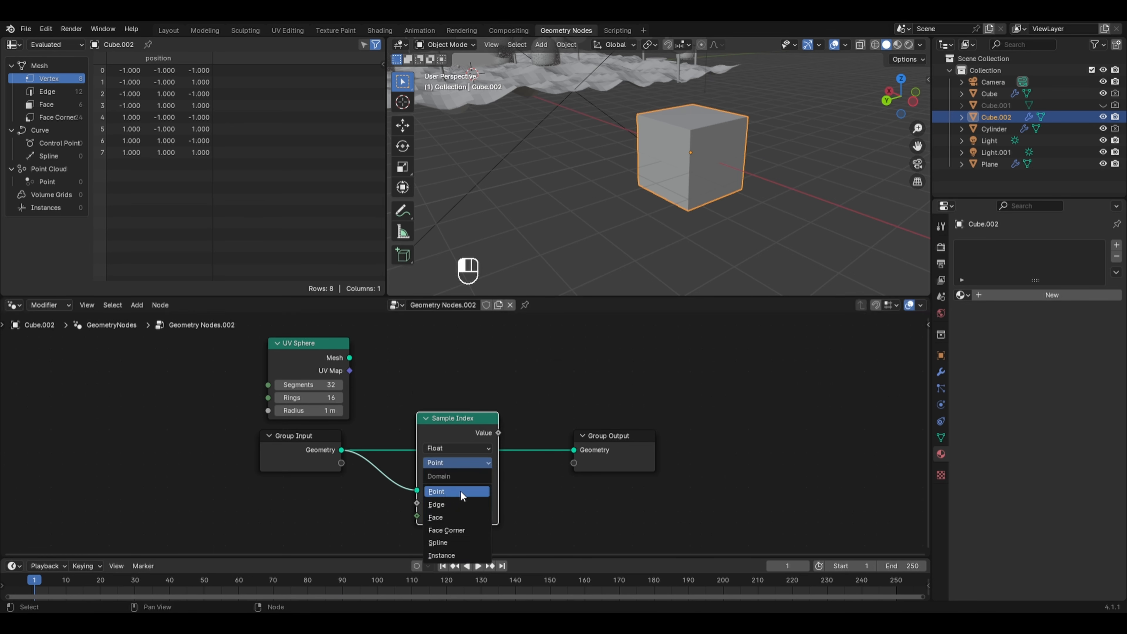
click(460, 490)
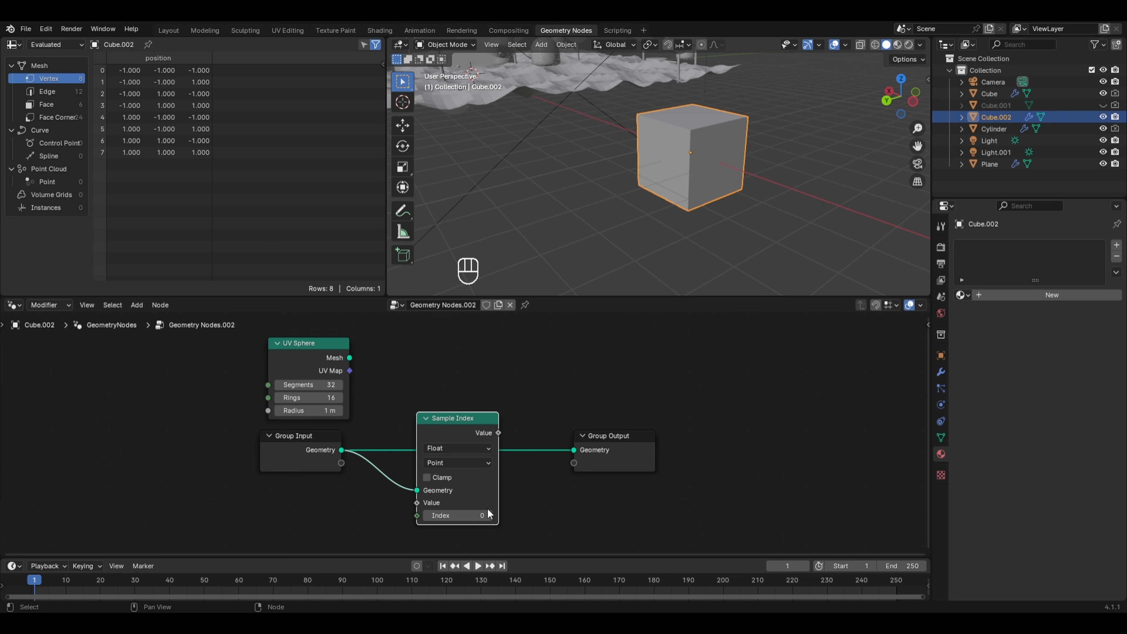
click(467, 447)
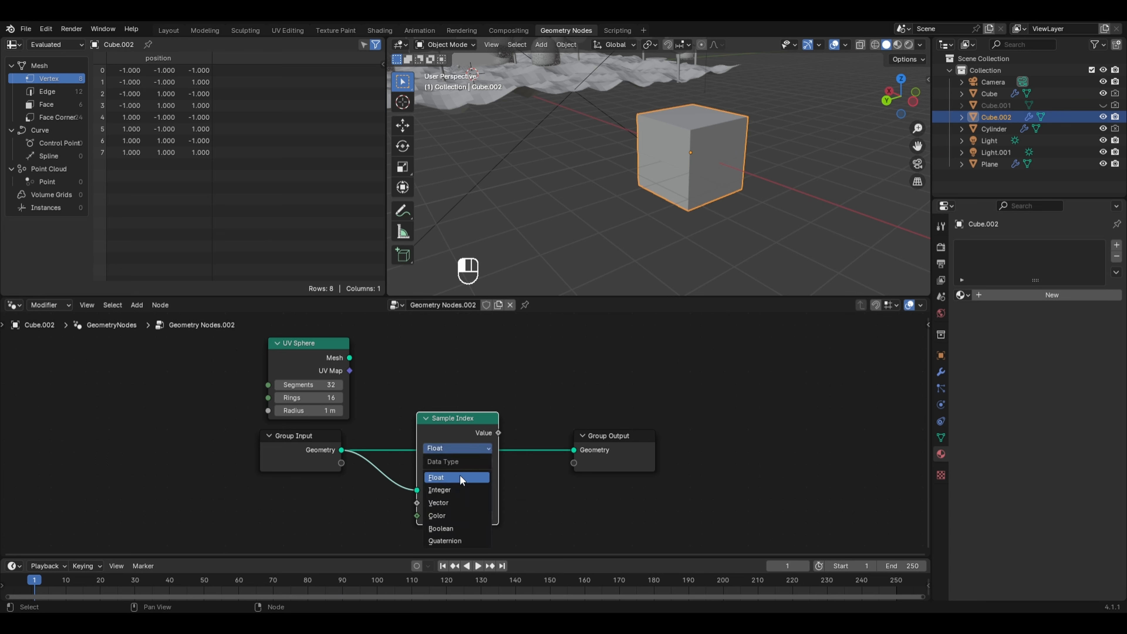
click(450, 501)
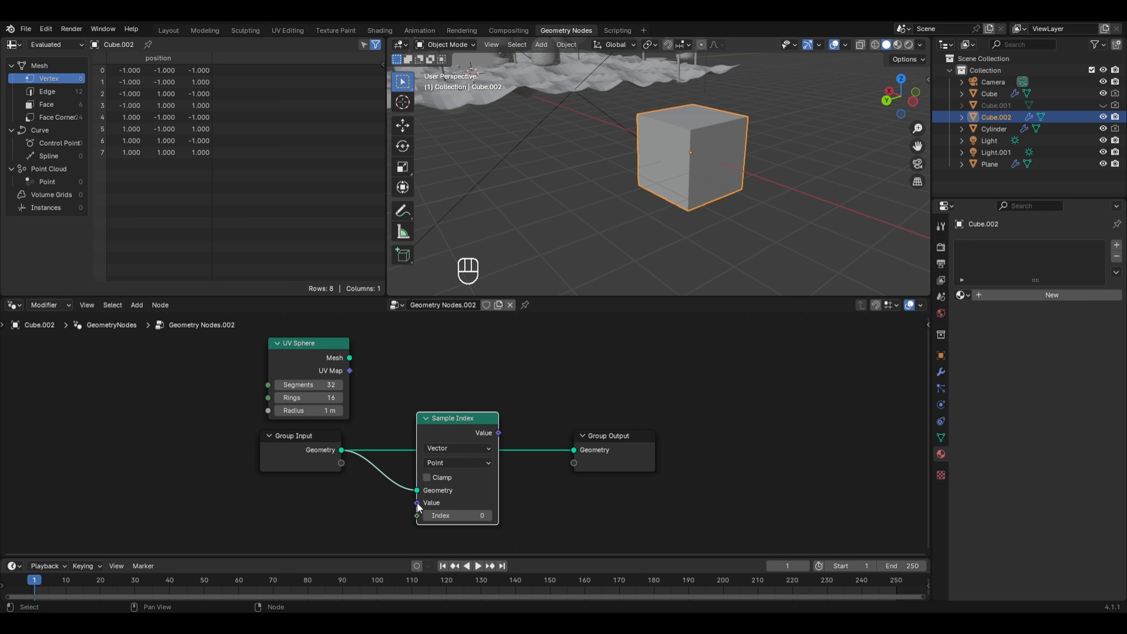
Step: Add a Position node and connect it to the Sample Index node's Value input
key(shift+a)
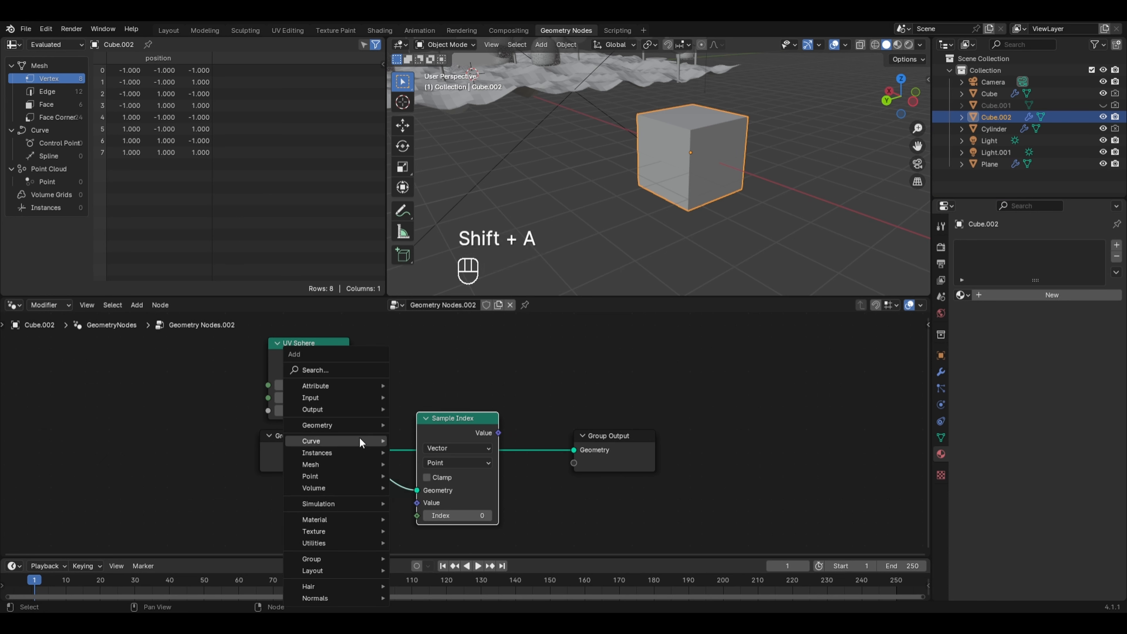
mouse_move(357, 424)
mouse_move(417, 423)
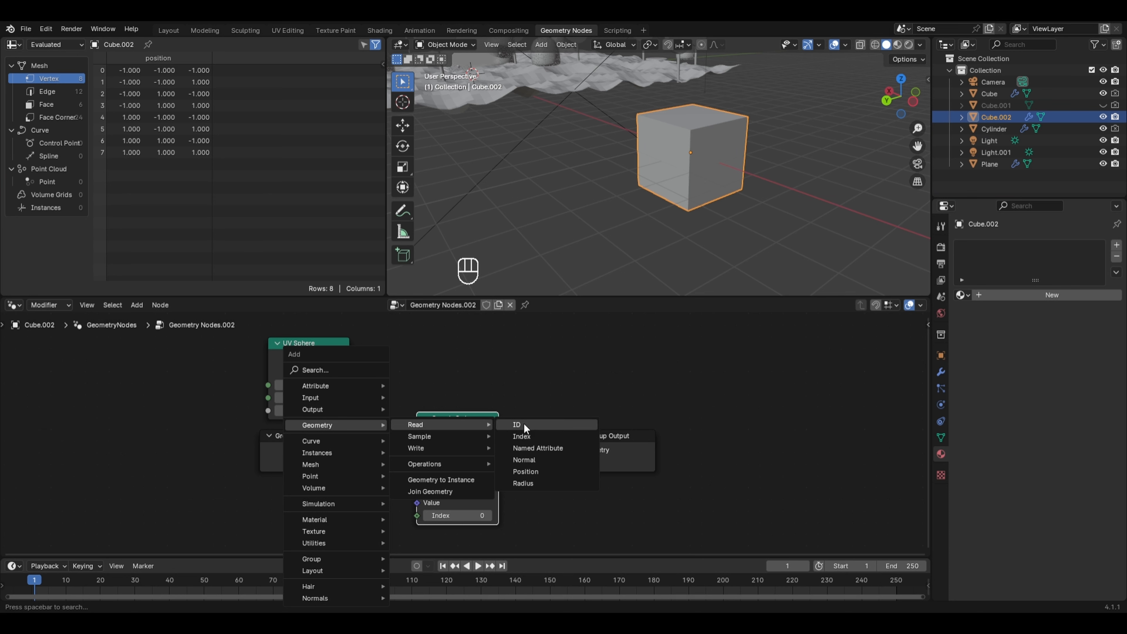
click(533, 468)
click(350, 513)
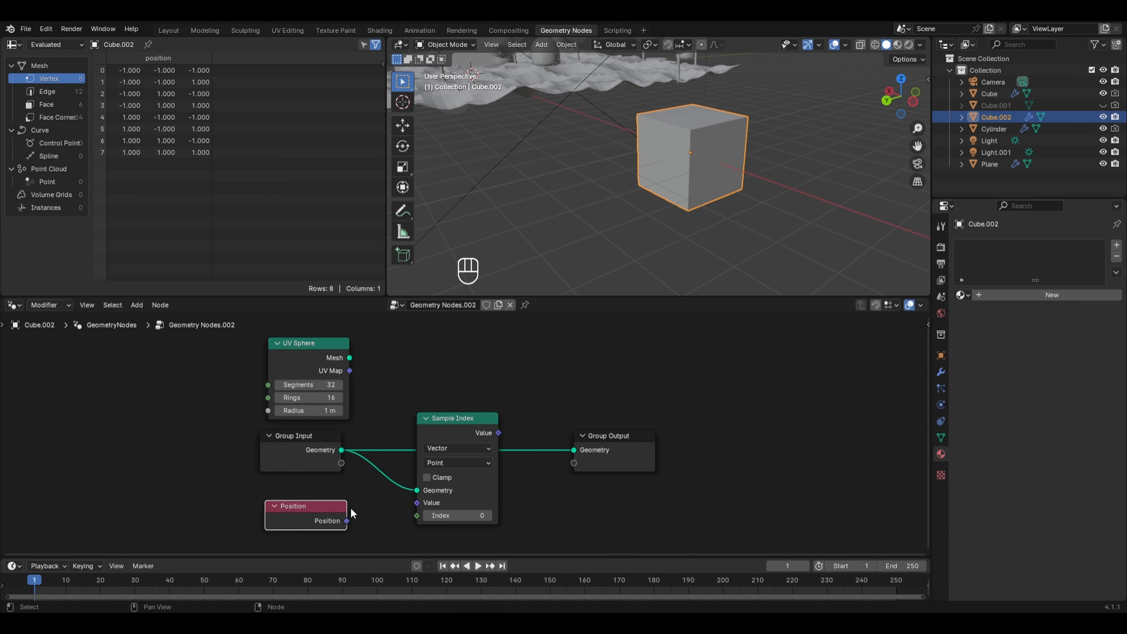
drag(346, 522, 412, 501)
Step: Add a Set Position node and connect the UV Sphere's Mesh output to its Geometry input
key(shift+a)
mouse_move(626, 392)
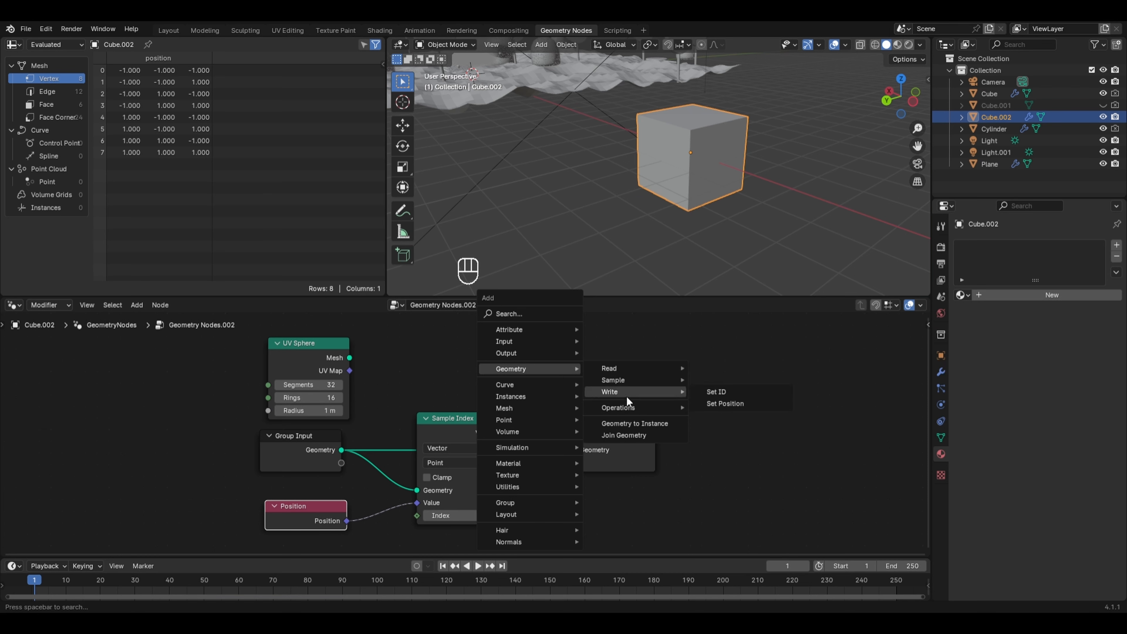
click(726, 400)
click(439, 369)
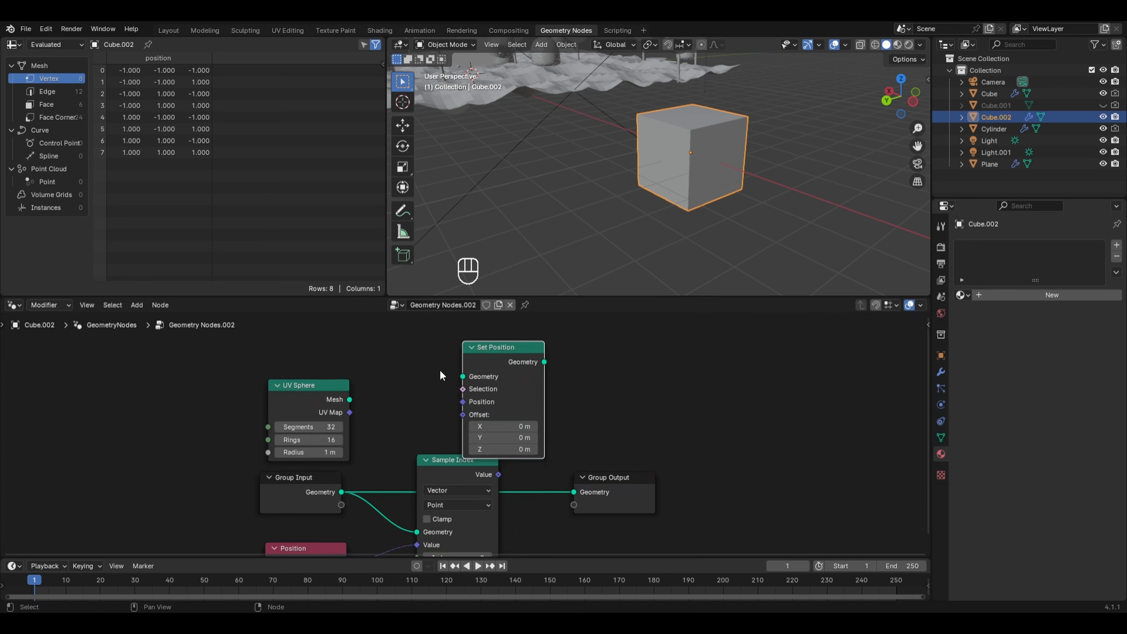
drag(351, 400, 470, 374)
Step: Insert a Join Geometry node before Group Output and connect Set Position's Geometry to it, combining the sphere with the cube
drag(631, 488, 890, 439)
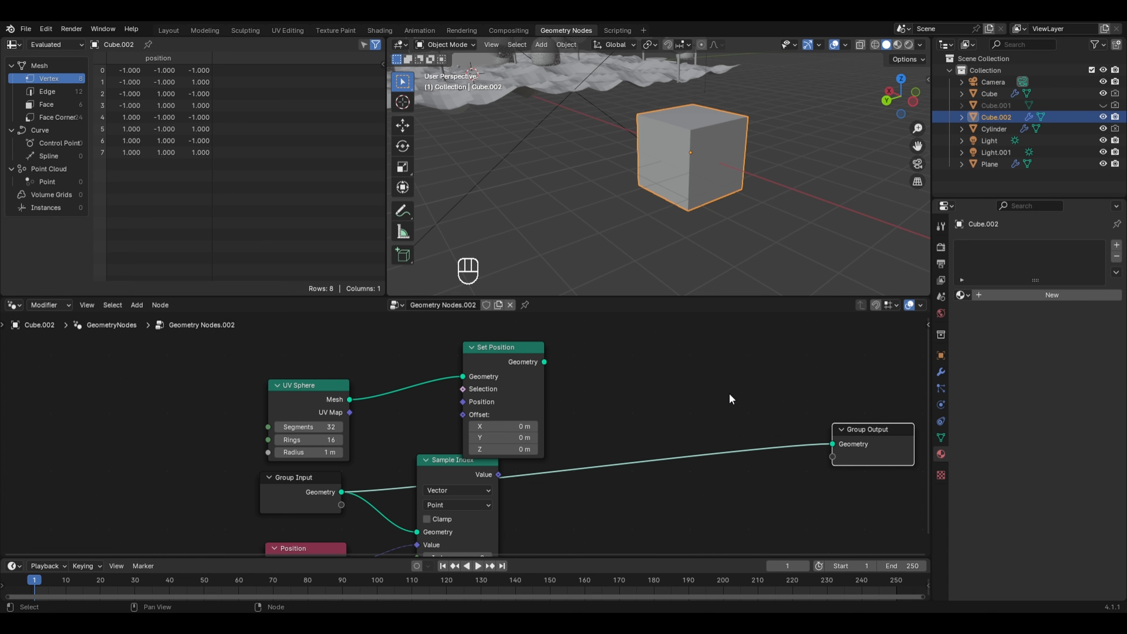
key(shift+a)
mouse_move(716, 392)
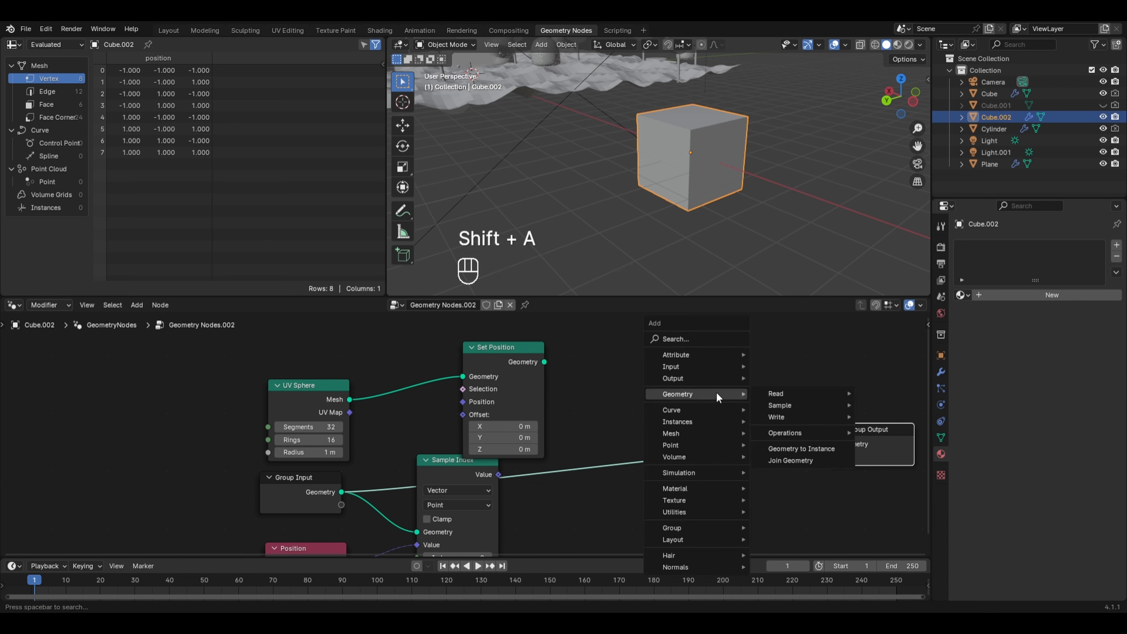
click(810, 460)
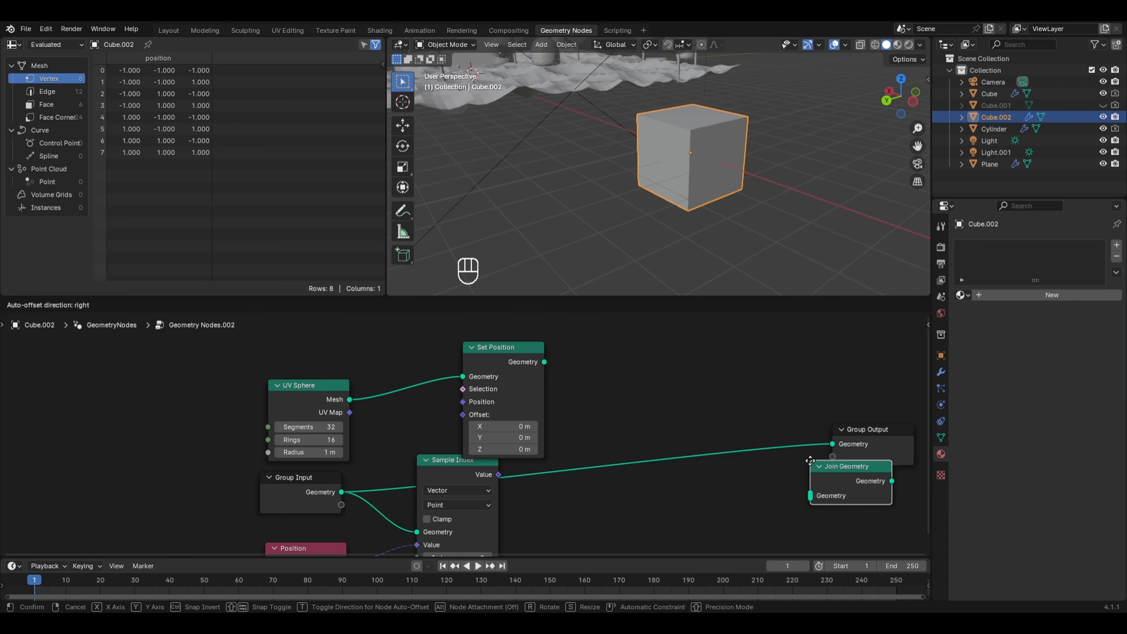
click(740, 430)
drag(764, 439, 728, 438)
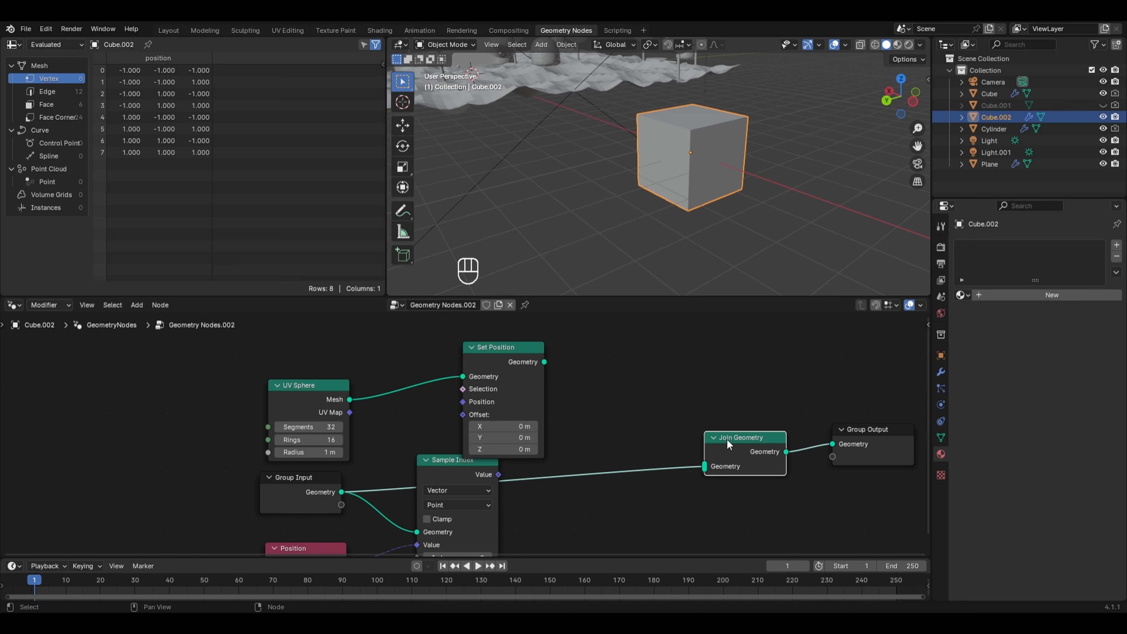
drag(538, 365, 704, 466)
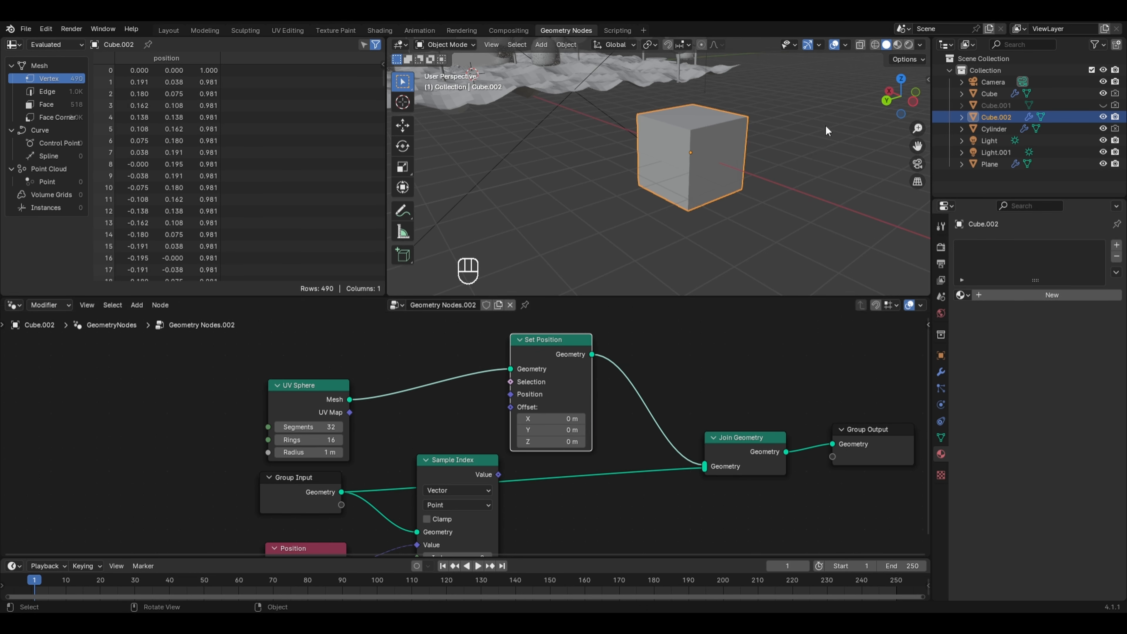
Step: Check the sphere inside the cube in wireframe, connect Sample Index's Value to Set Position's Offset, and return to solid shading
click(875, 45)
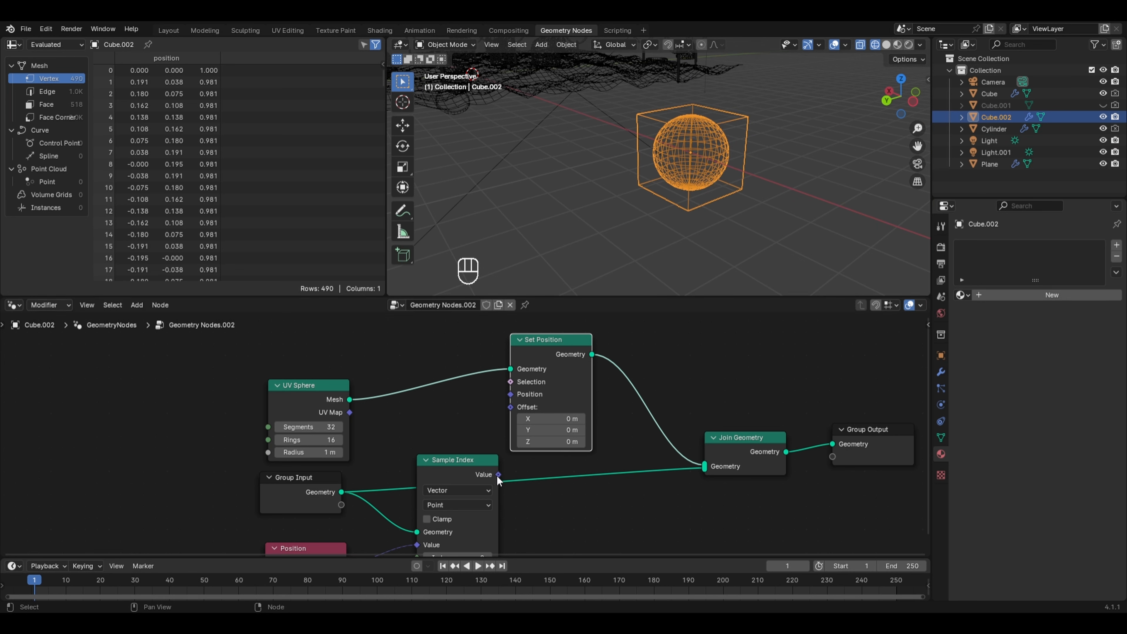
mouse_move(498, 475)
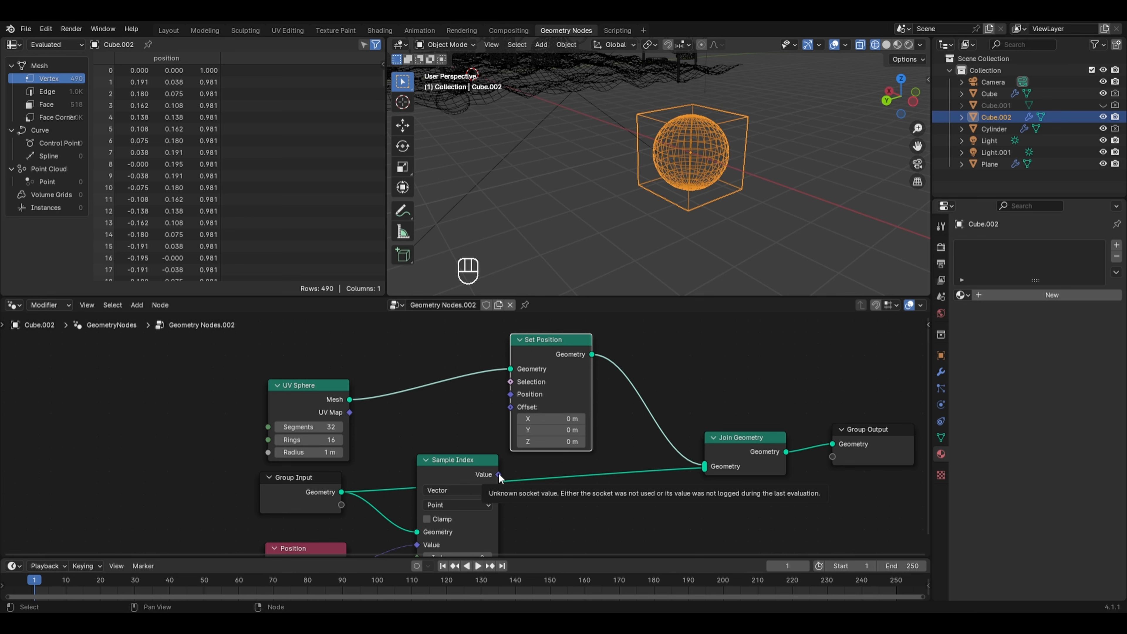
drag(498, 475, 511, 407)
click(889, 44)
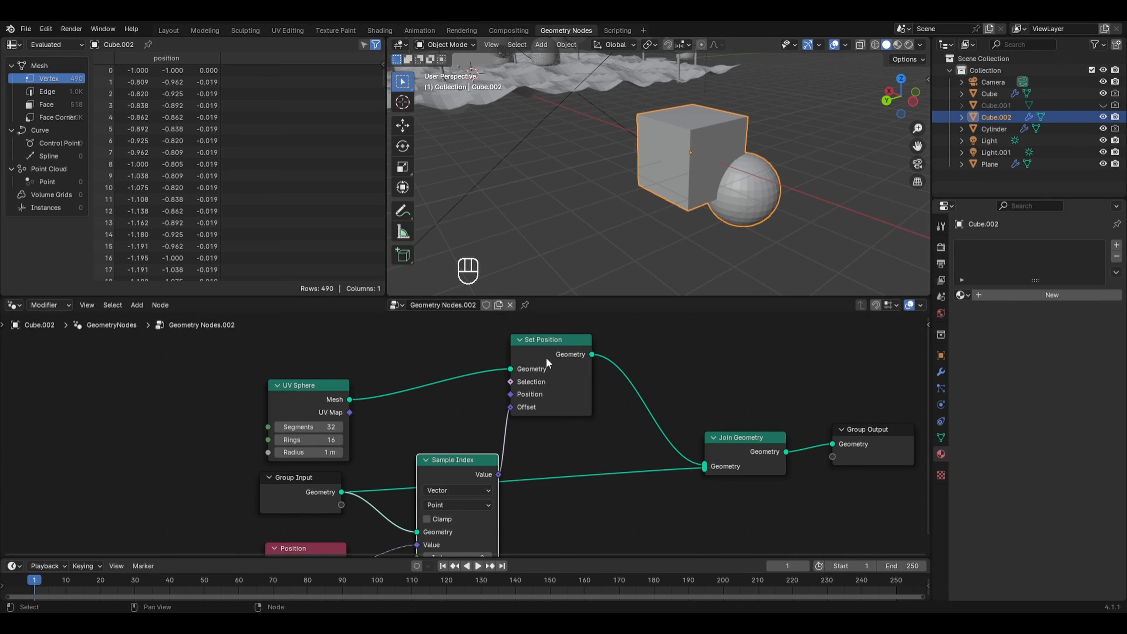
Step: Raise the Sample Index node's Index one at a time to 3 to move the sphere between cube corners
middle_drag(544, 443, 560, 342)
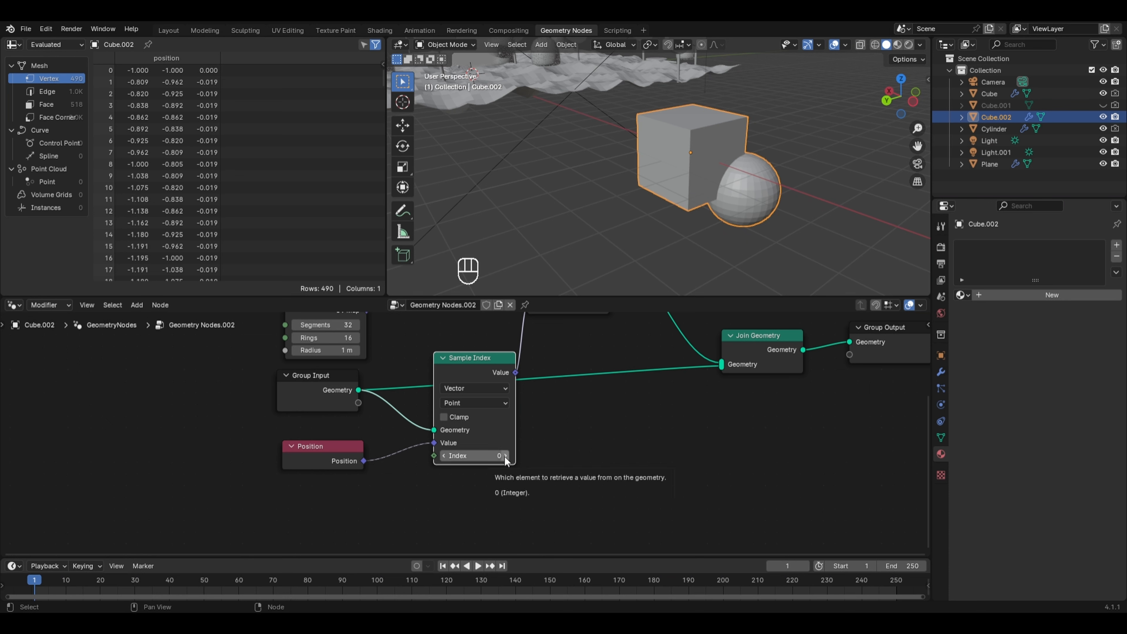
click(505, 455)
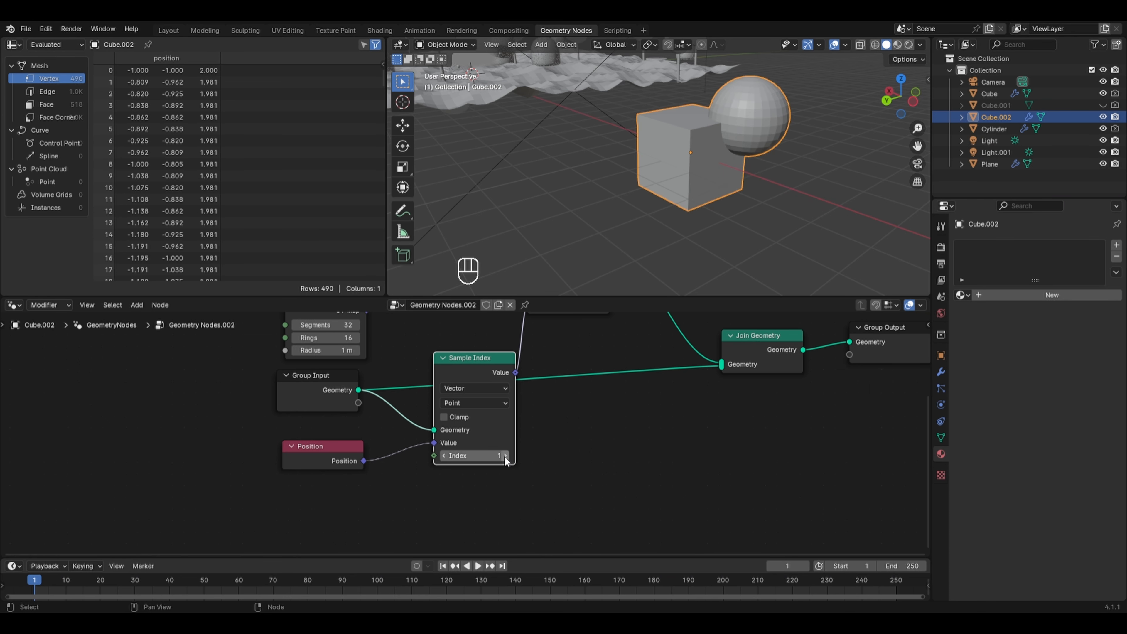
click(505, 455)
click(505, 456)
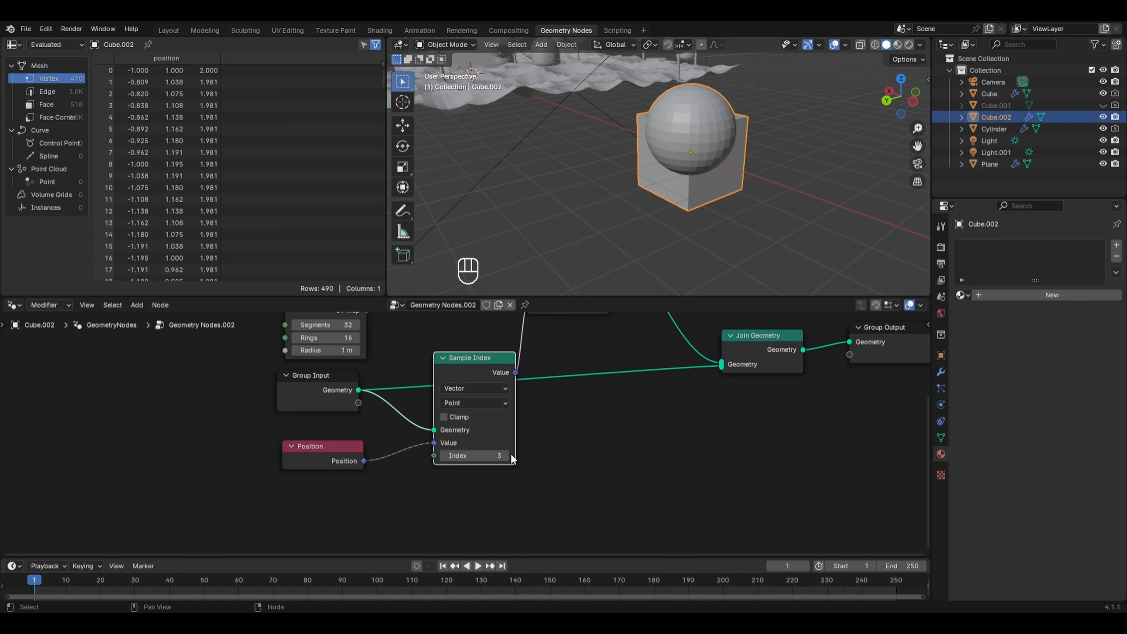
Step: Delete the demonstration cube together with its sphere from the scene
key(x)
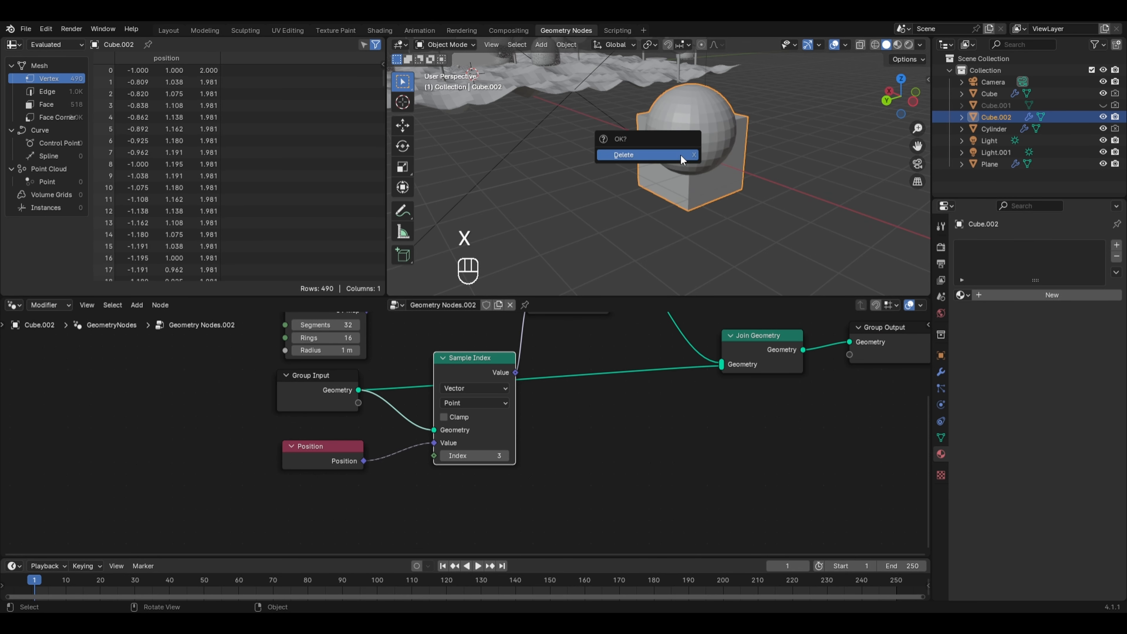
click(681, 154)
Step: Display the whole candy landscape in rendered shading and select the terrain plane
shift+middle_drag(499, 92, 670, 167)
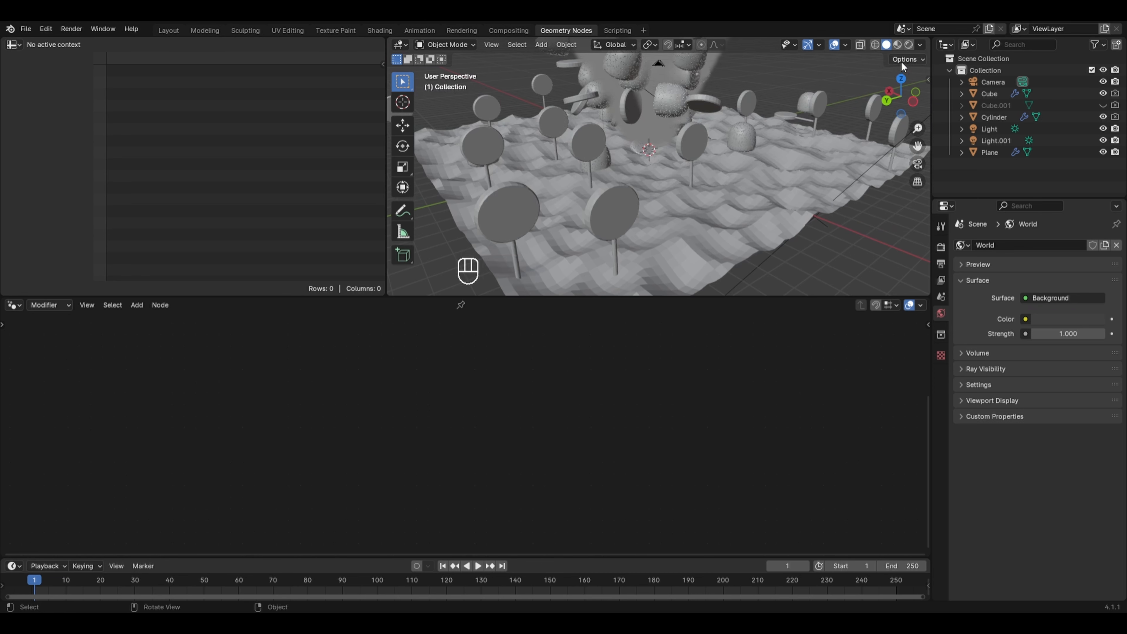
click(908, 44)
scroll(663, 90, down, 5)
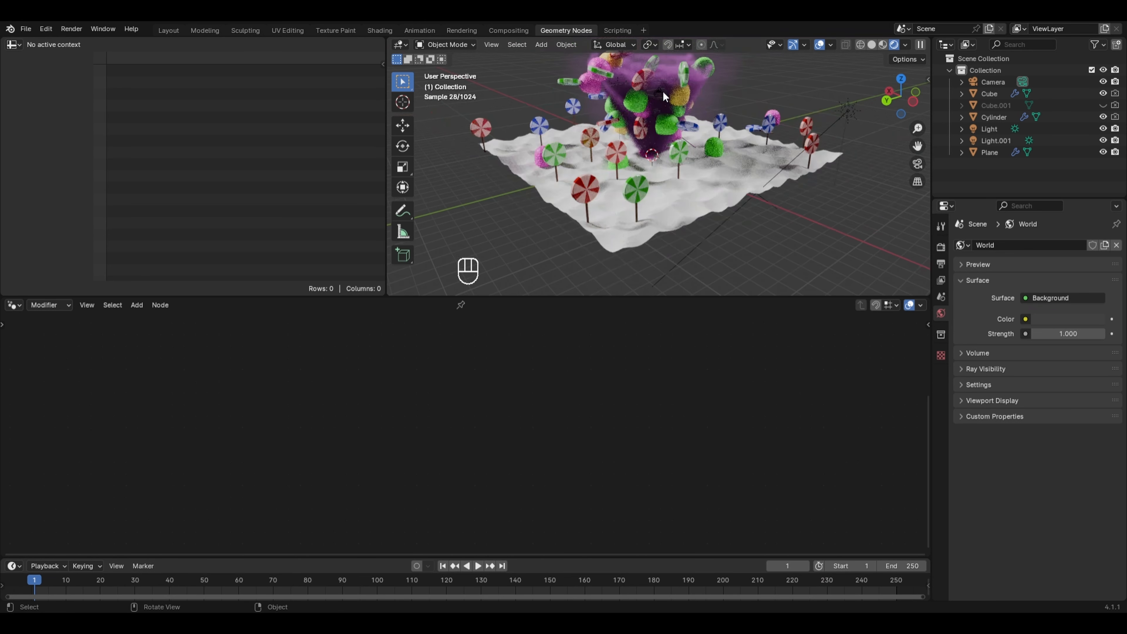
click(660, 78)
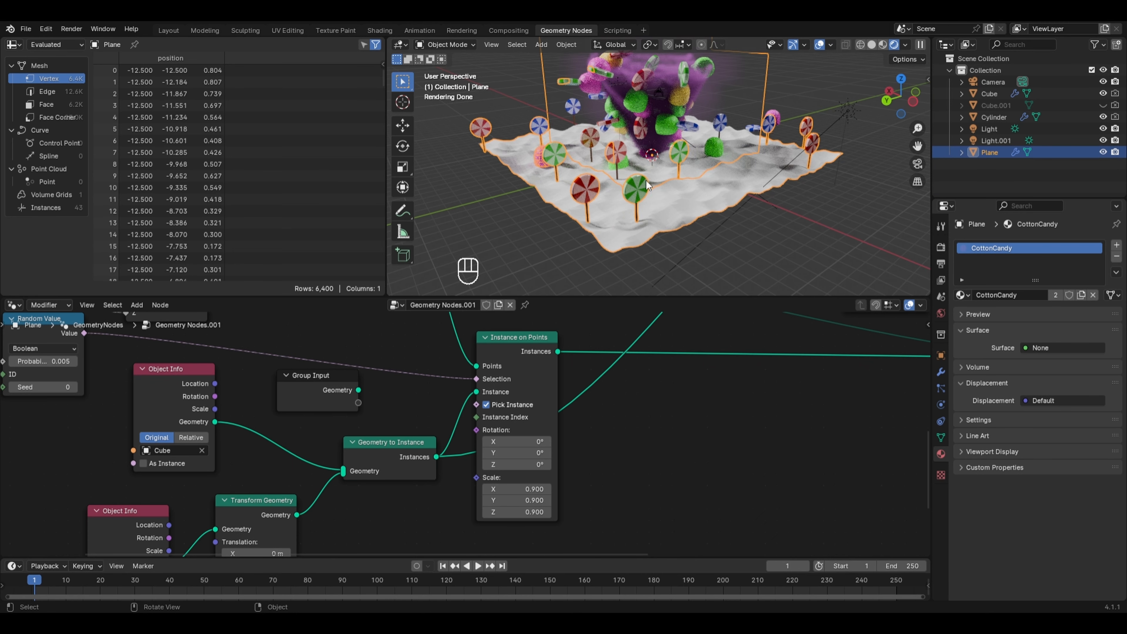
scroll(657, 181, down, 1)
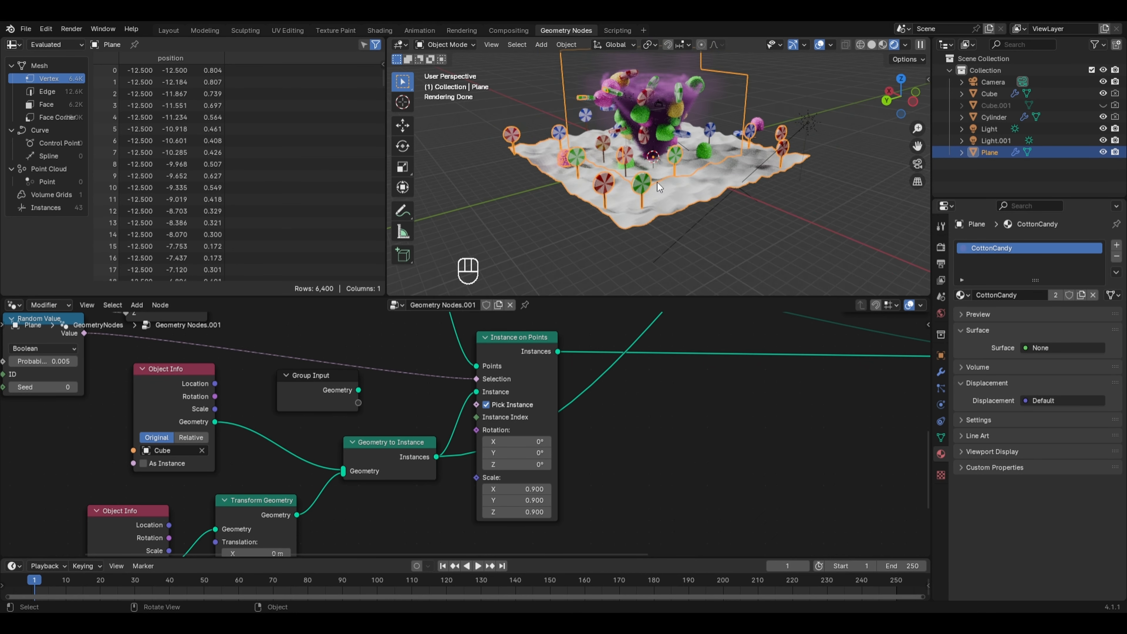